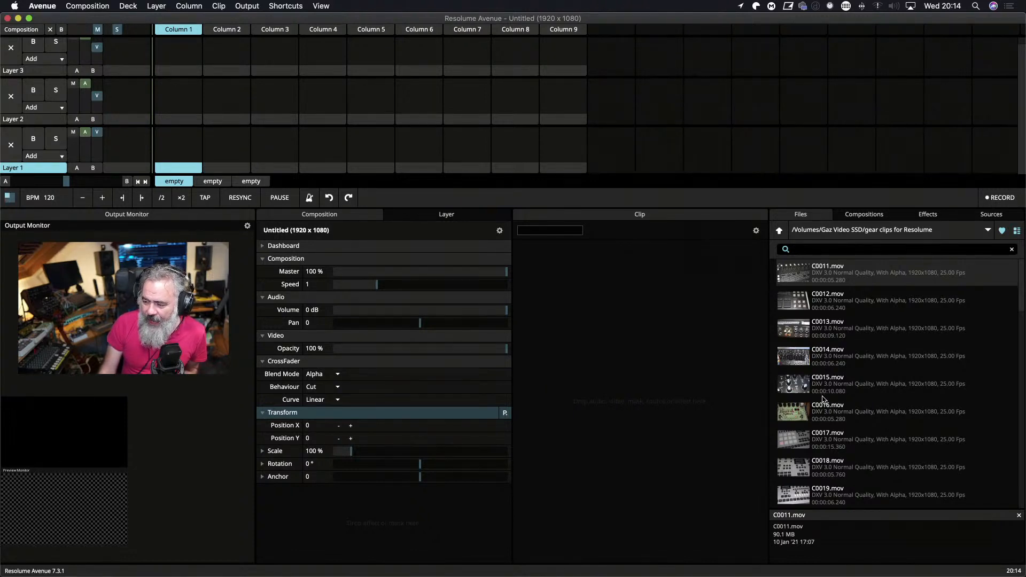
# Browse the gear clips folder and preview the video files C0011.mov, C0014.mov and C0013.mov.
pyautogui.scroll(-1, 835, 442)
pyautogui.scroll(-10, 837, 444)
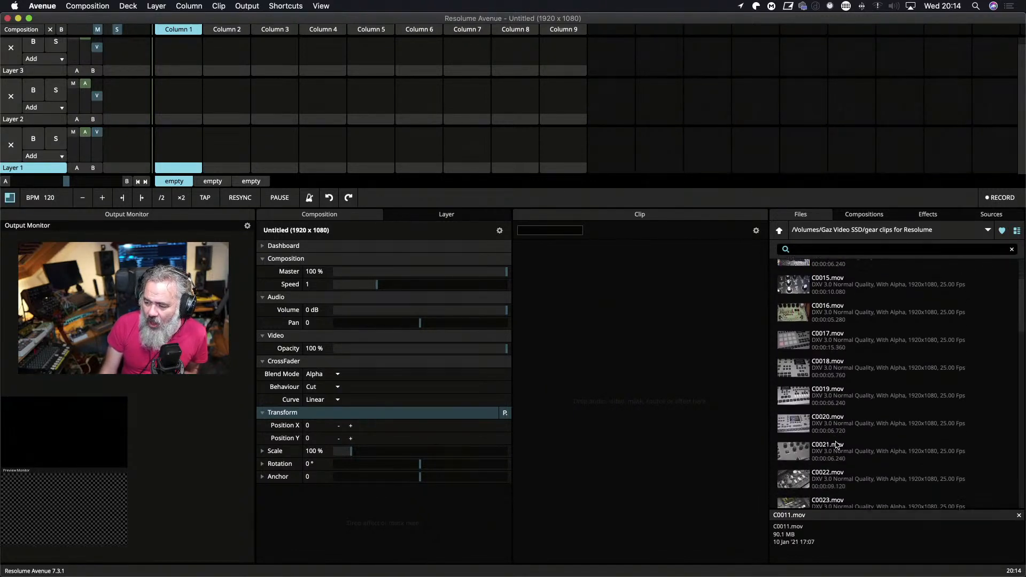
pyautogui.scroll(12, 837, 444)
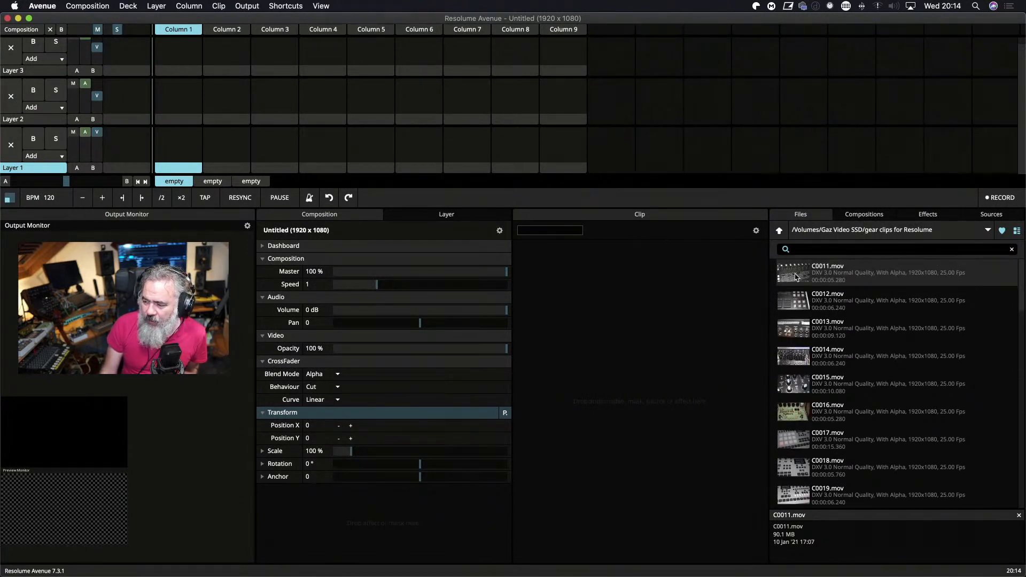
pyautogui.click(795, 277)
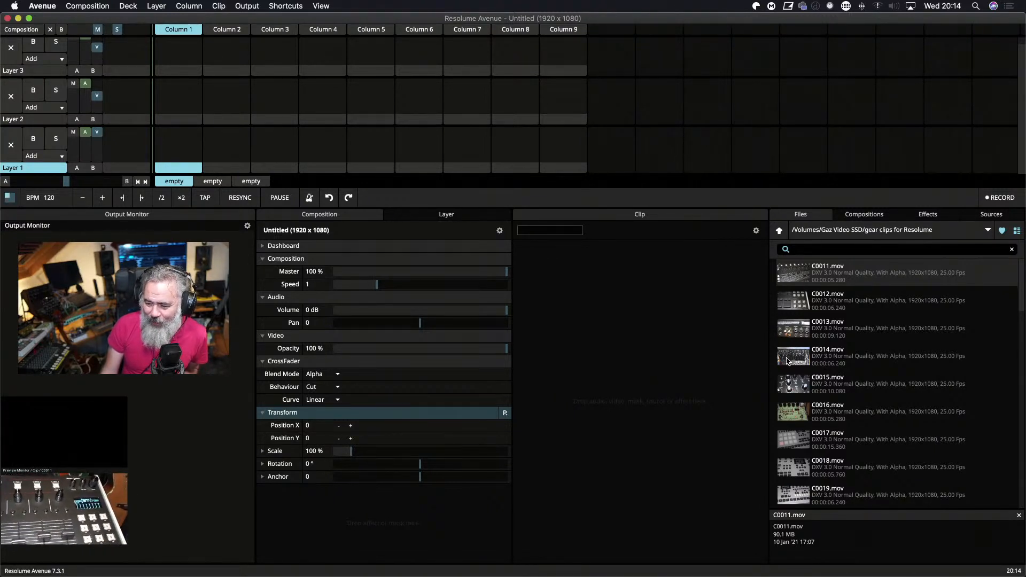
pyautogui.click(789, 361)
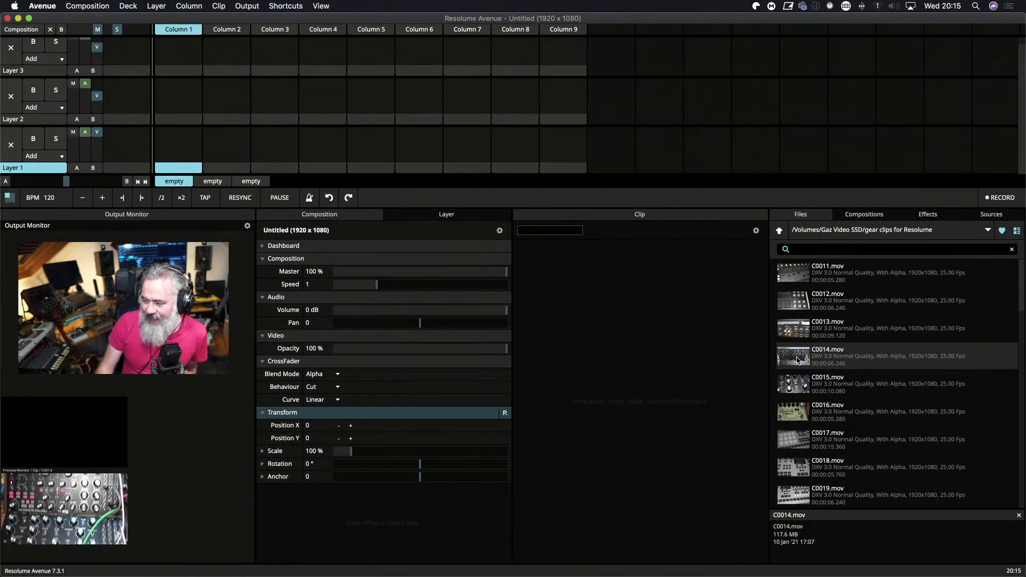
pyautogui.click(859, 278)
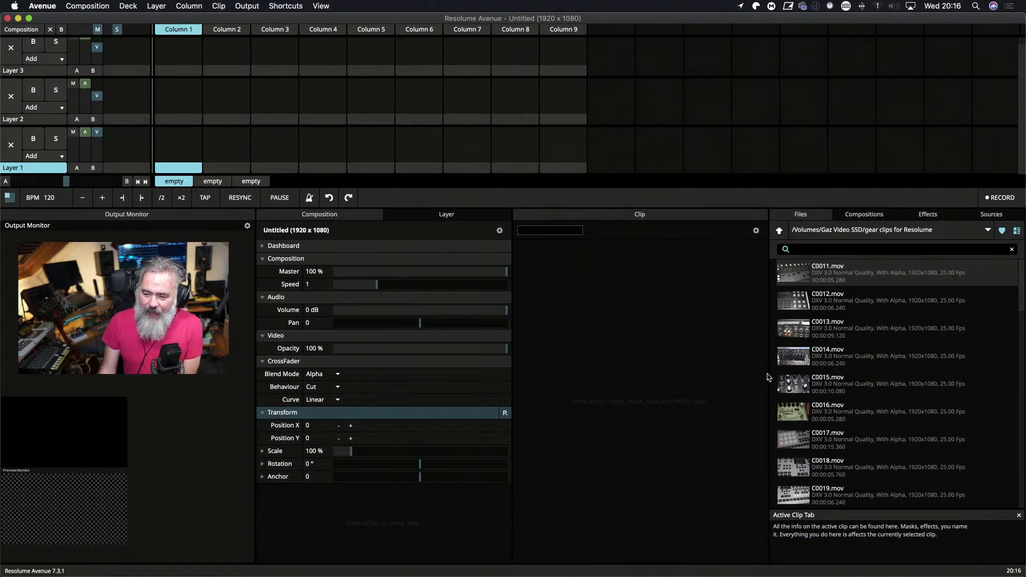
pyautogui.click(839, 334)
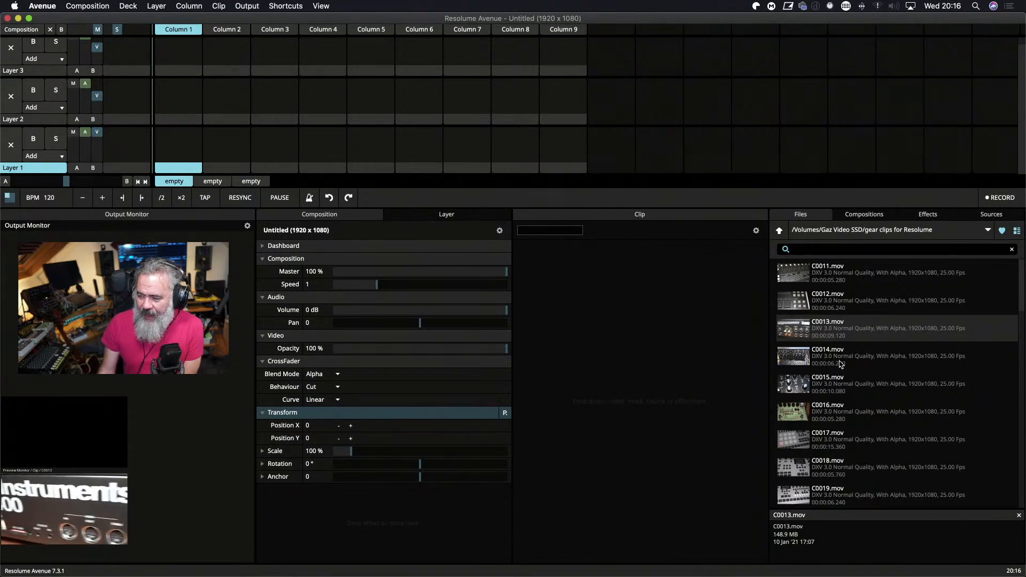
# Preview C0014.mov, load it into the Column 1 slot of Layer 1 and start playing it.
pyautogui.click(839, 364)
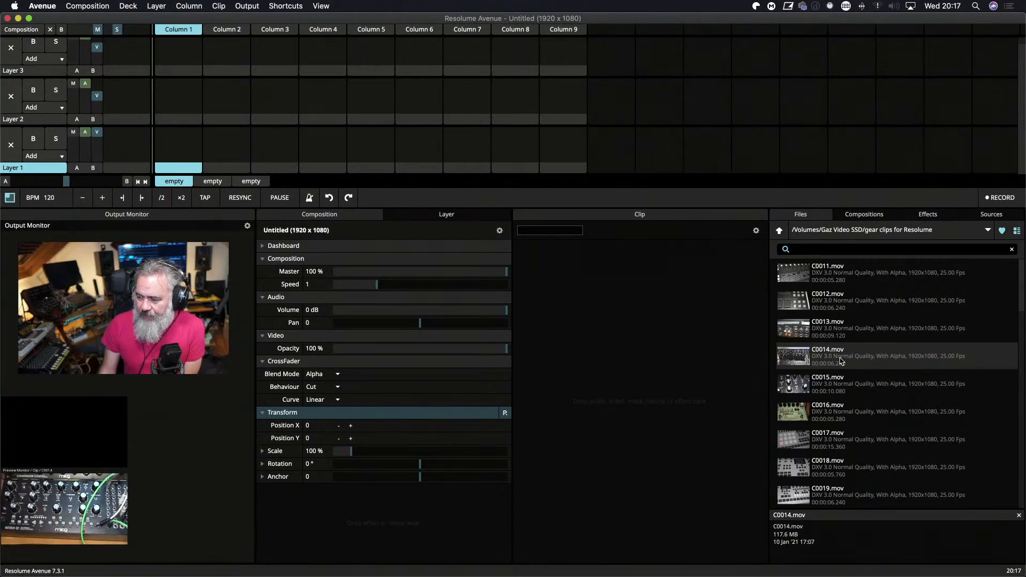
pyautogui.moveTo(840, 361); pyautogui.dragTo(184, 153)
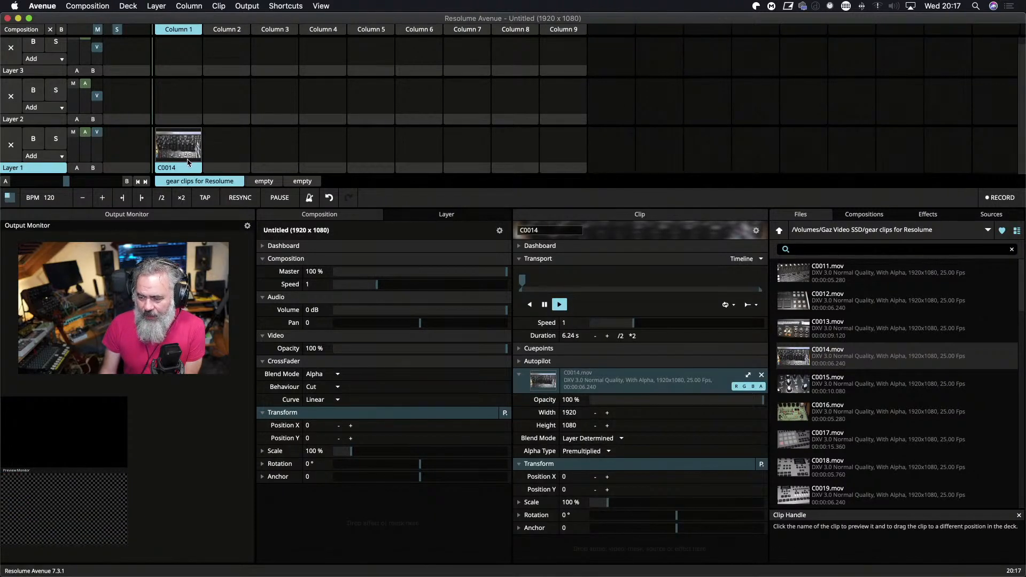
pyautogui.click(183, 157)
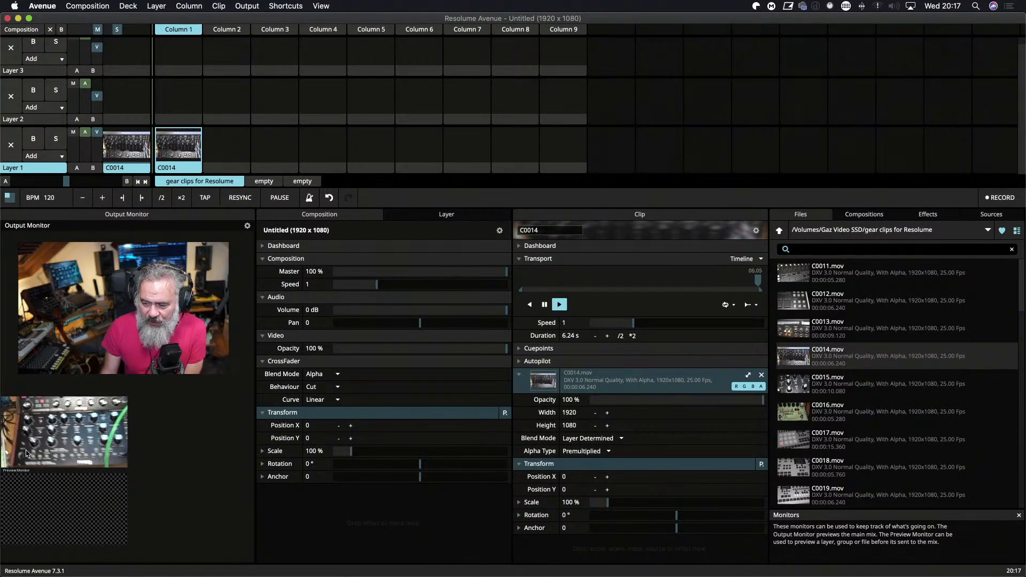
# Preview the video file C0016.mov from the gear clips folder.
pyautogui.click(877, 416)
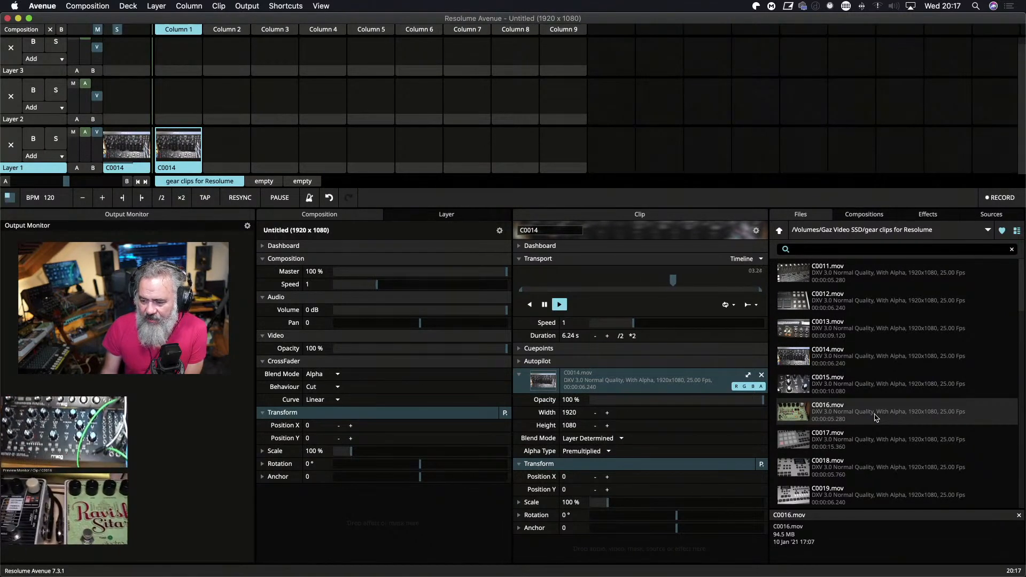
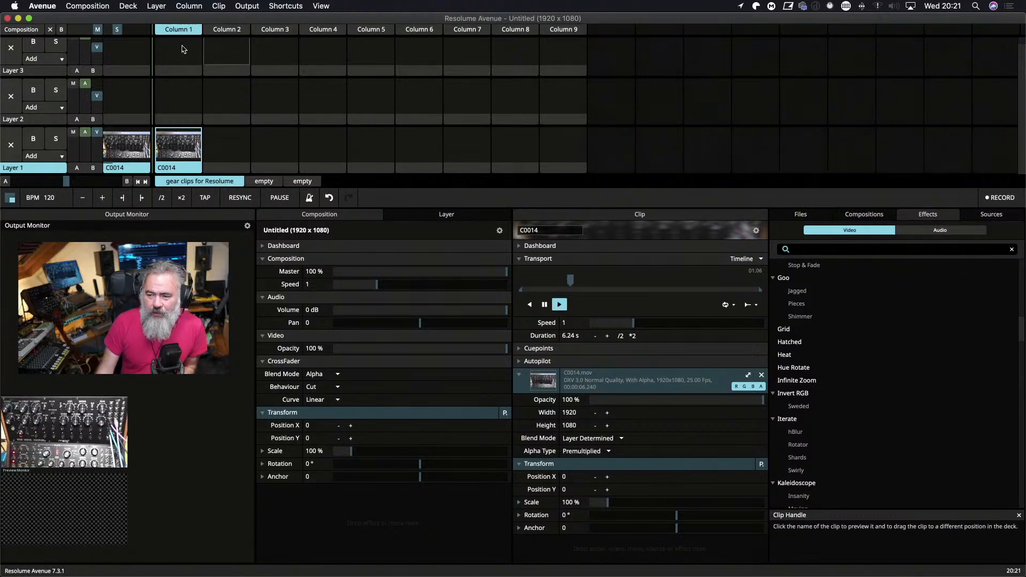
# Trigger Column 1 and examine the dashboard dials of the C0014 clip, Layer 1 and the composition.
pyautogui.click(187, 29)
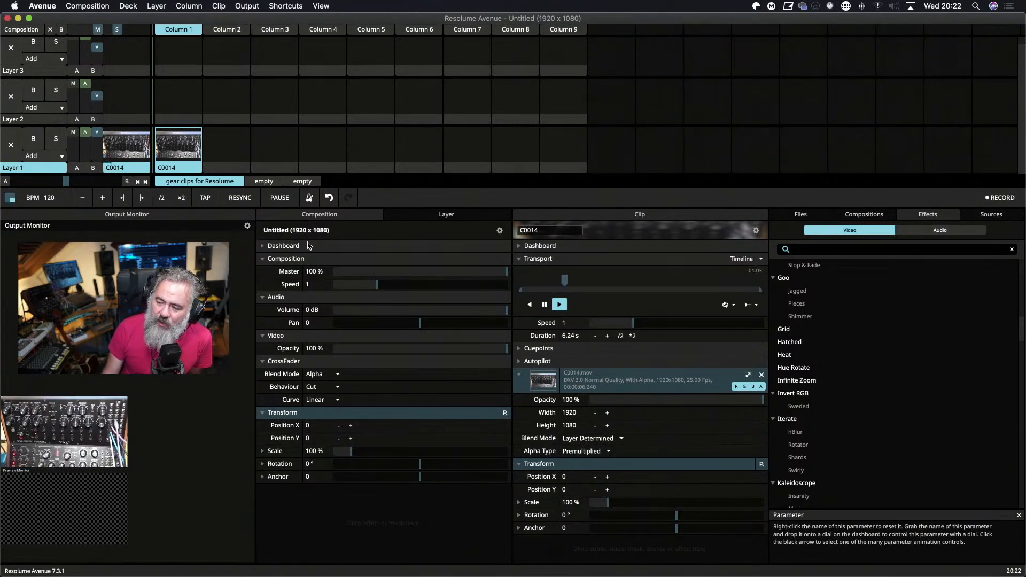
pyautogui.click(453, 216)
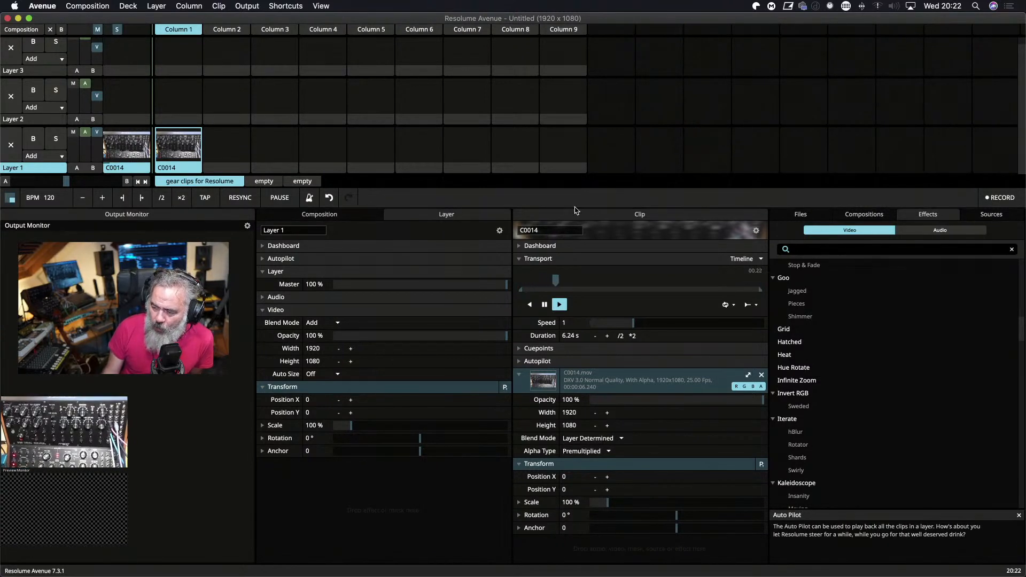
pyautogui.click(556, 246)
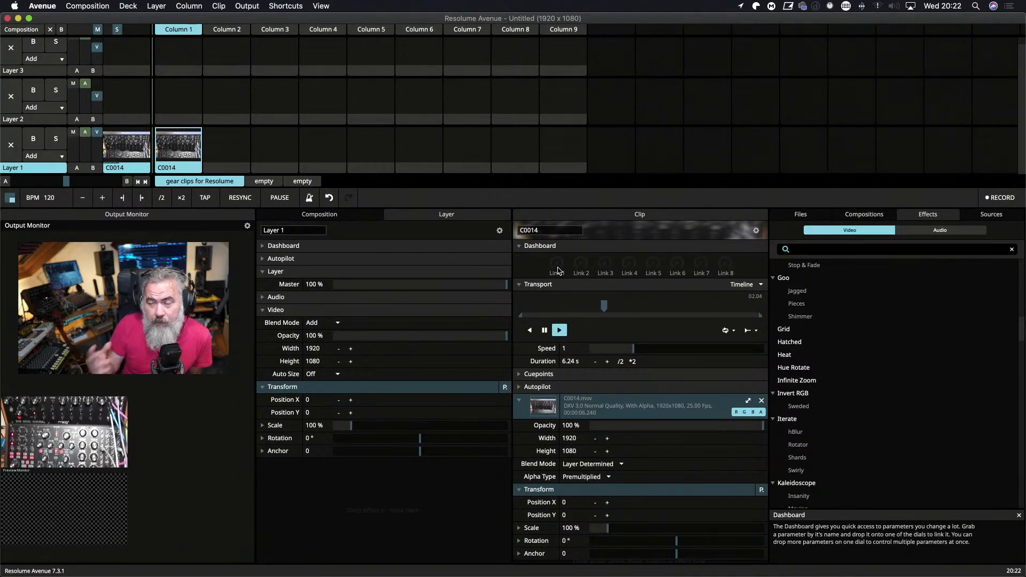
pyautogui.click(519, 246)
pyautogui.click(515, 246)
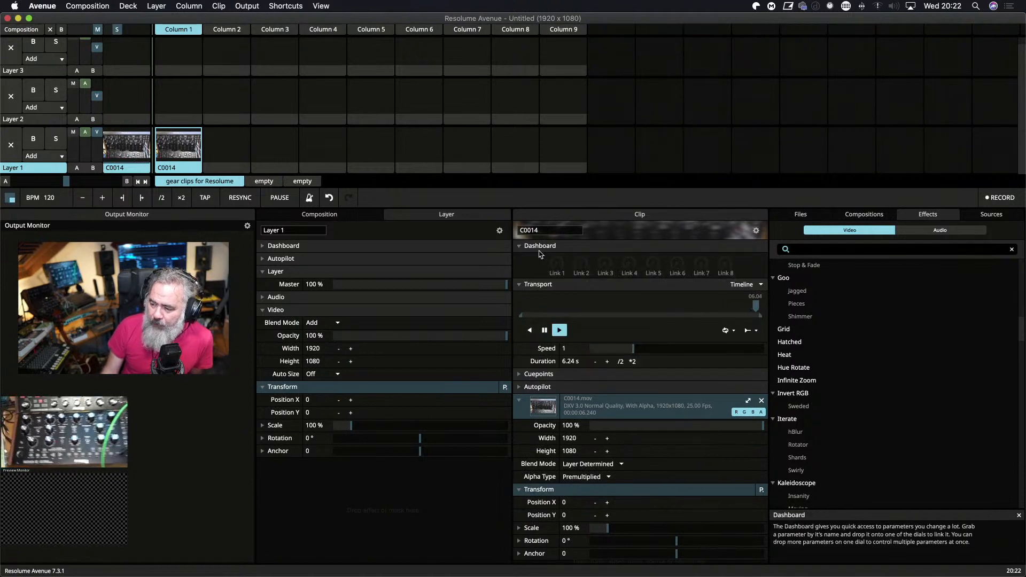
pyautogui.click(264, 246)
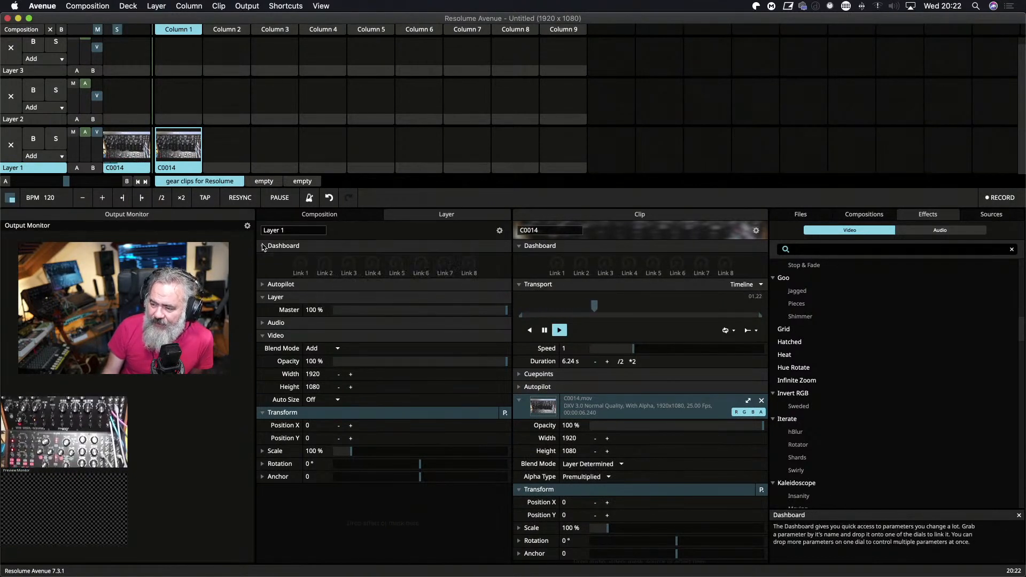
pyautogui.click(319, 213)
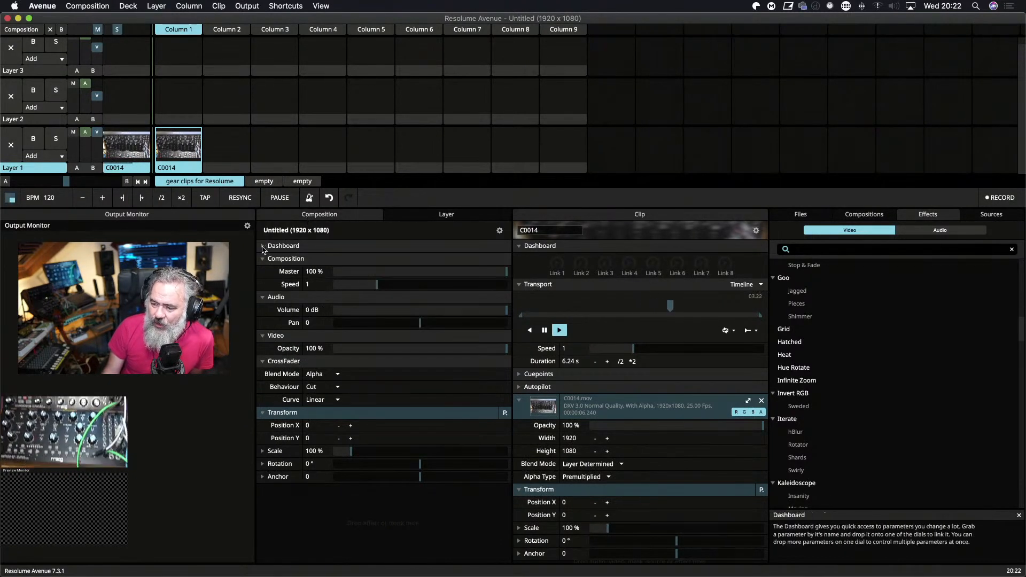
pyautogui.click(264, 247)
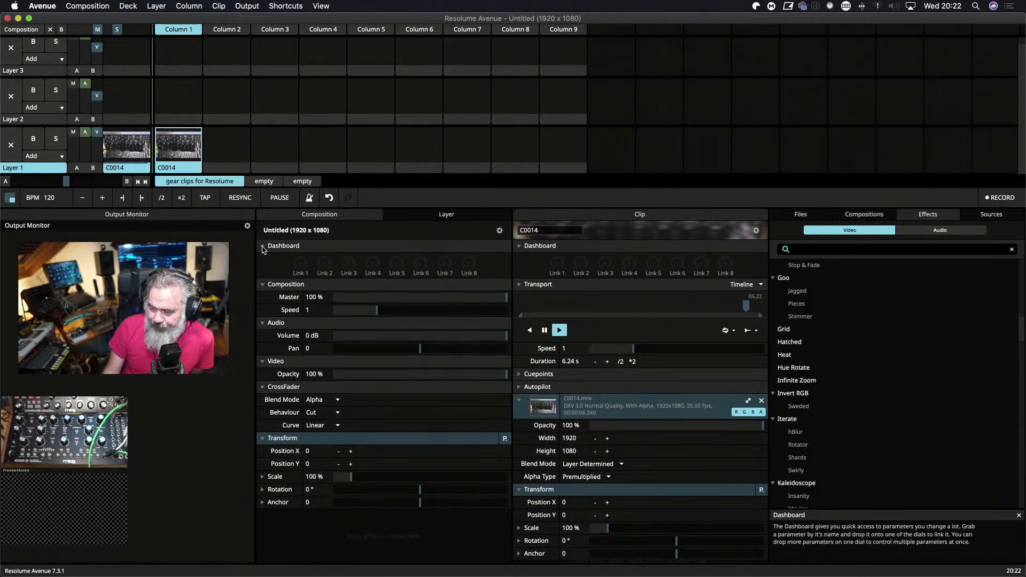
pyautogui.click(264, 247)
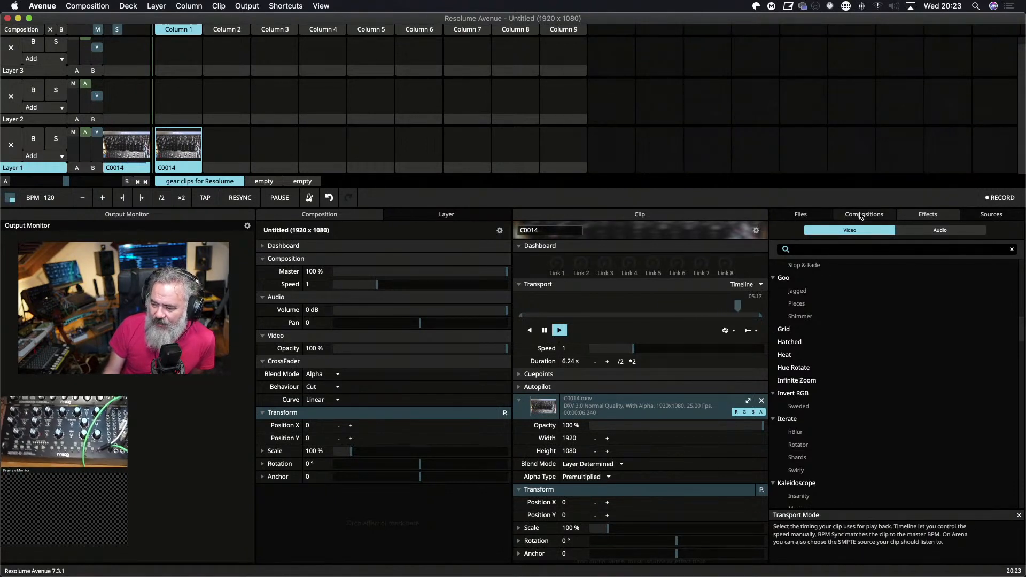
# Look through the audio effects and the saved compositions, and return to the gear clips file listing.
pyautogui.click(930, 232)
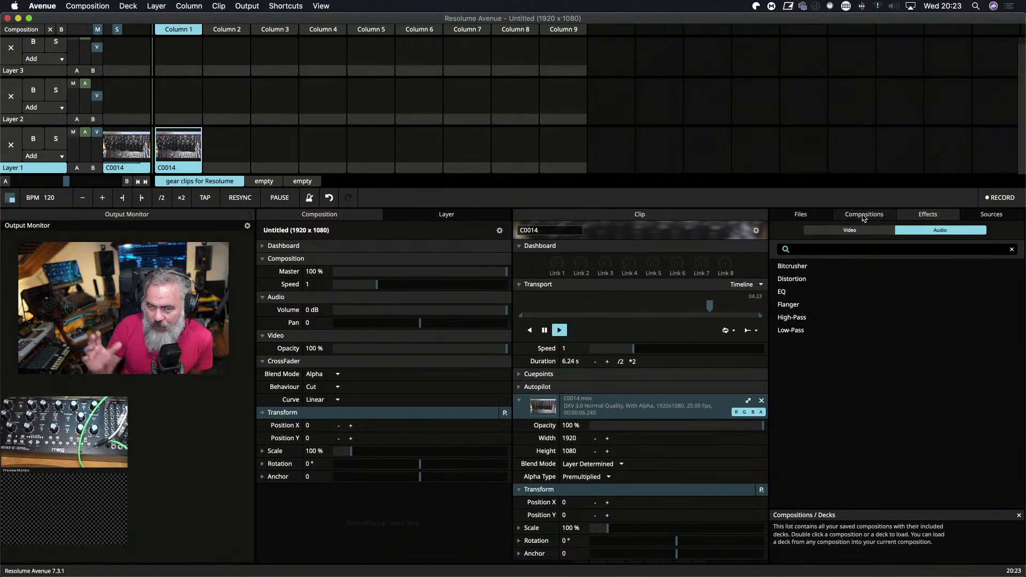
pyautogui.click(864, 216)
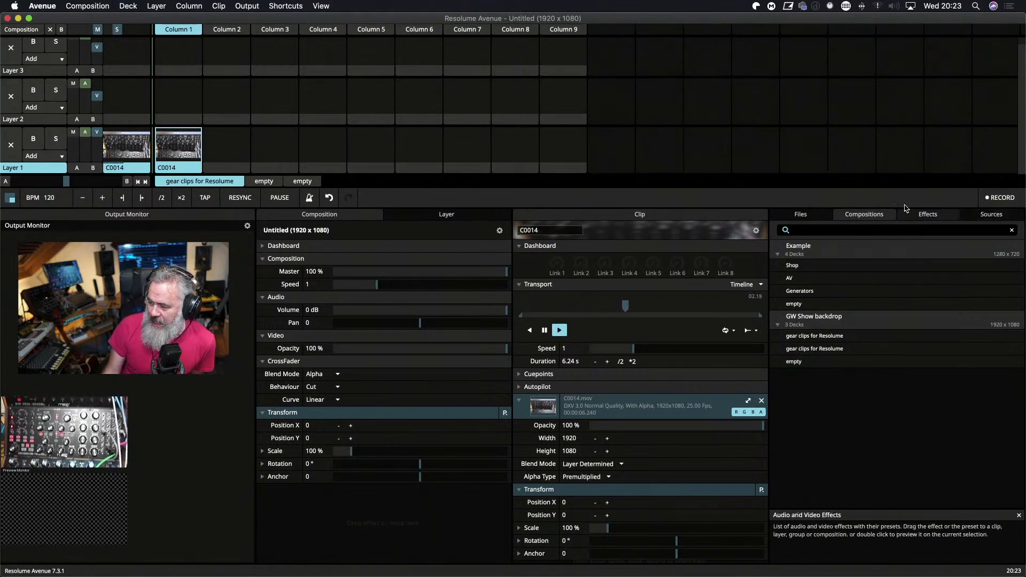
pyautogui.click(796, 216)
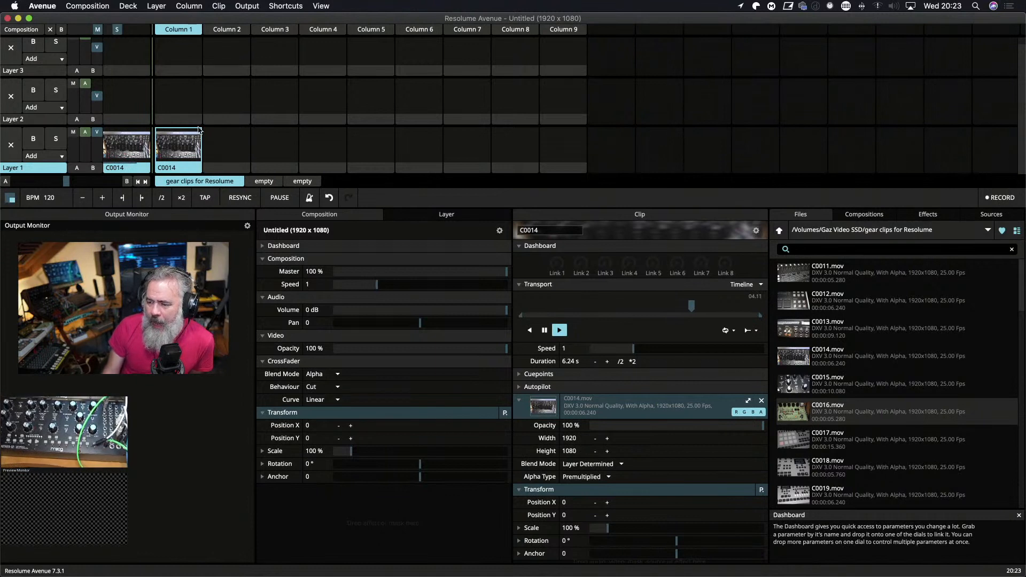
# Switch back and forth between the gear clips for Resolume deck and the two empty decks to compare their contents.
pyautogui.click(270, 184)
pyautogui.click(306, 182)
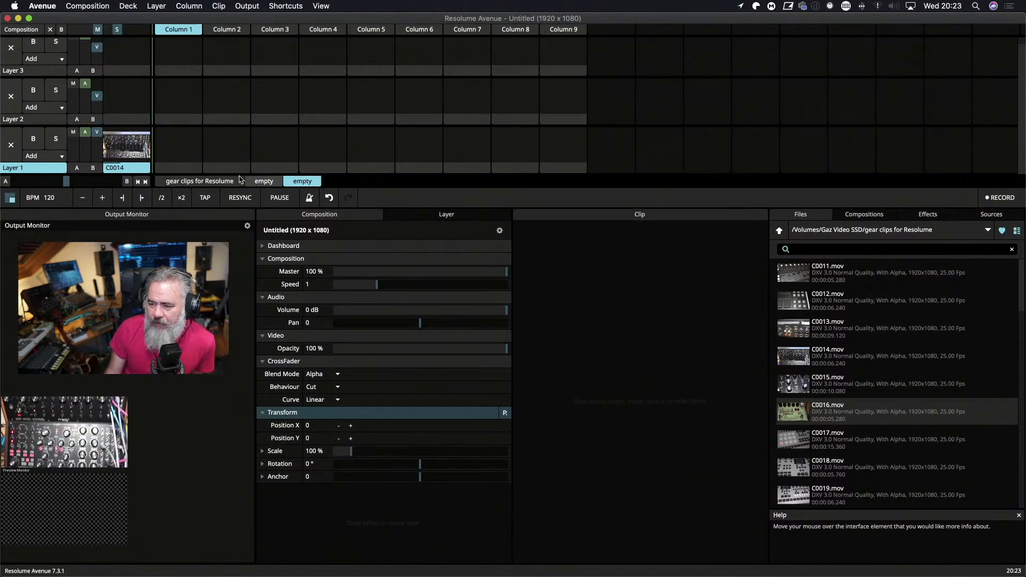
pyautogui.click(212, 183)
pyautogui.click(268, 182)
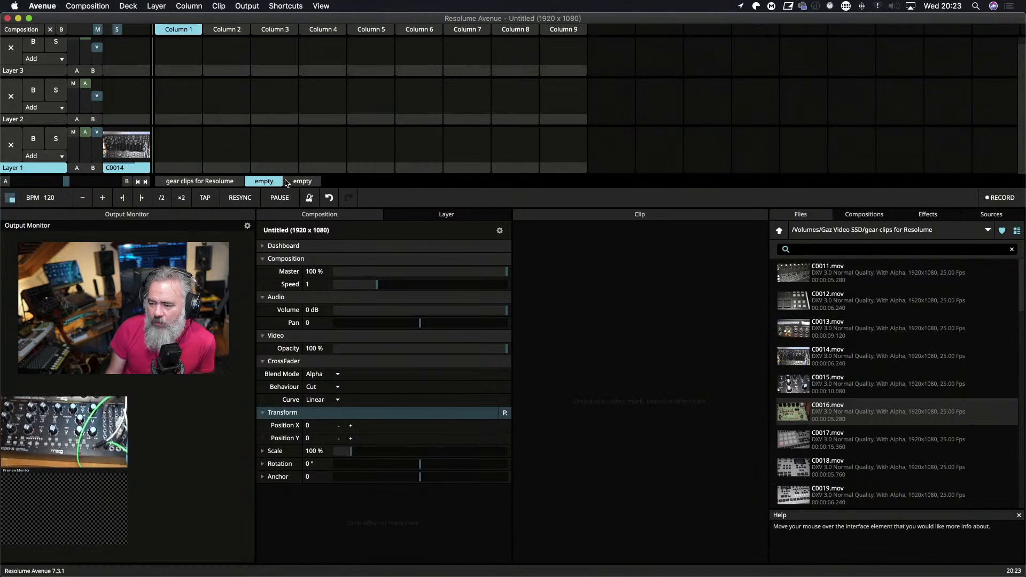
pyautogui.click(299, 184)
pyautogui.click(221, 182)
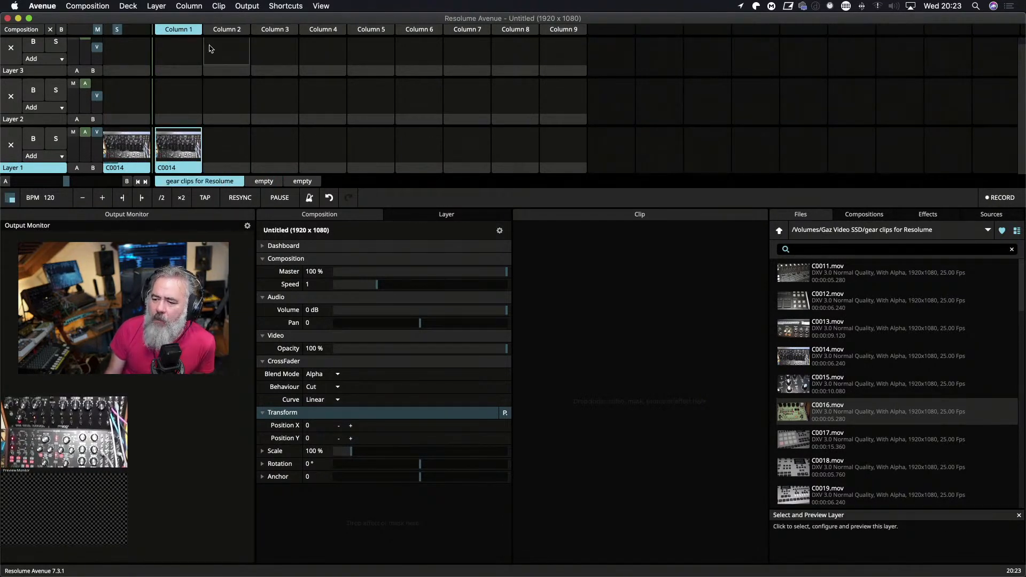
pyautogui.click(264, 182)
pyautogui.click(298, 183)
pyautogui.click(270, 183)
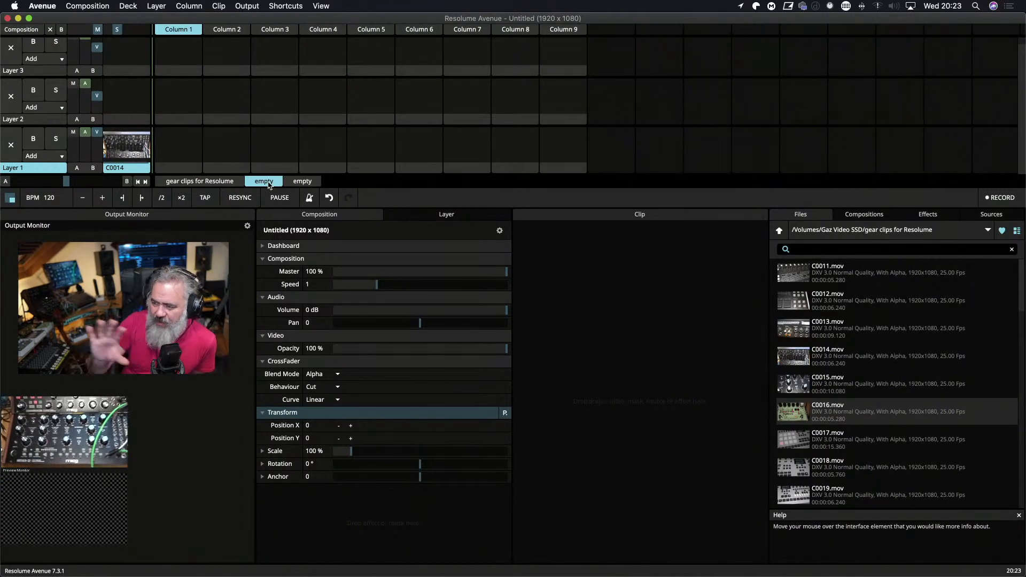
pyautogui.click(236, 182)
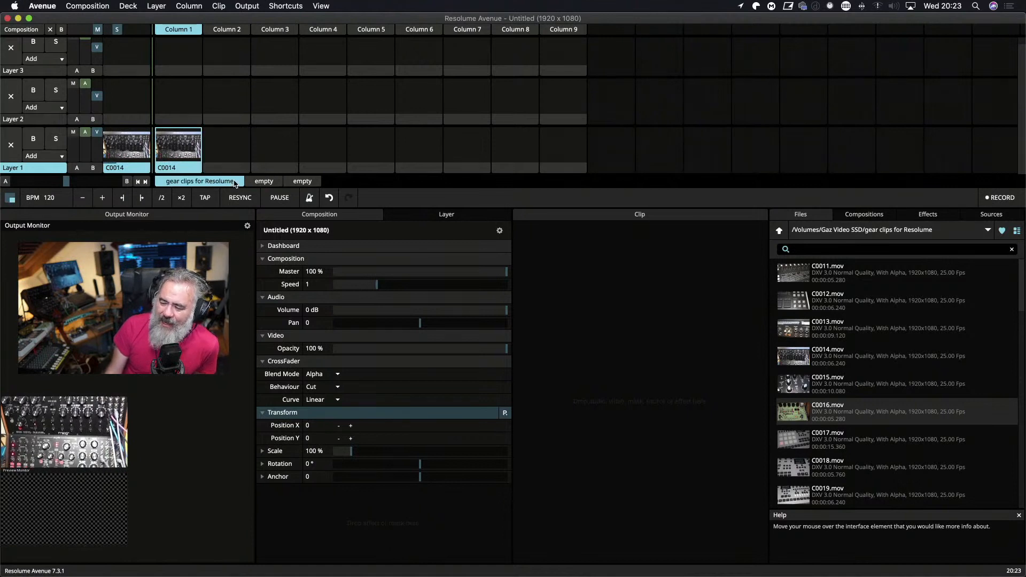
pyautogui.click(264, 184)
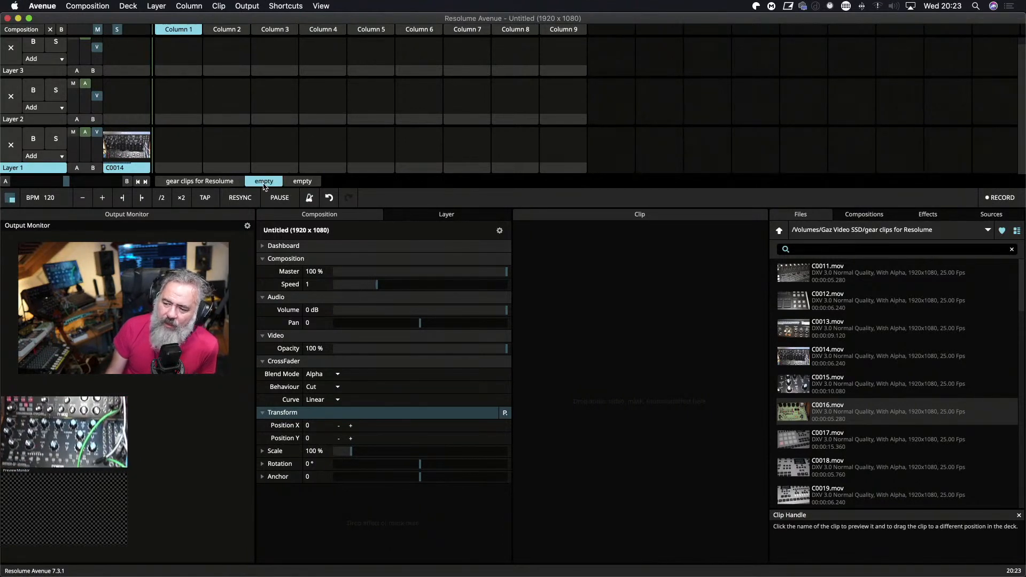
# In the third deck, load clips C0011 to C0016 into Layer 3 and C0017 to C0022 into Layer 2, starting at Column 1.
pyautogui.click(300, 182)
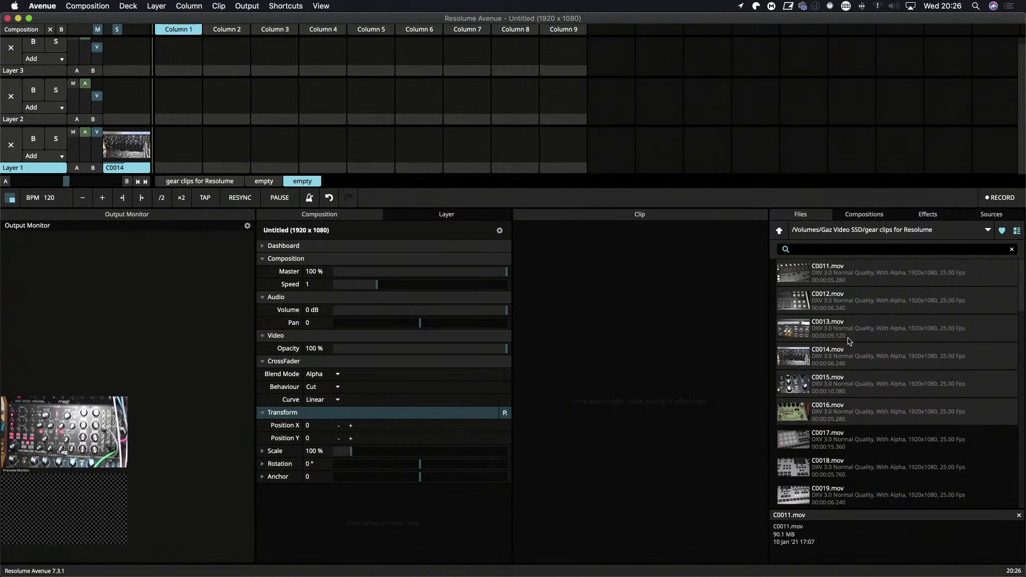
pyautogui.moveTo(860, 278); pyautogui.dragTo(193, 60)
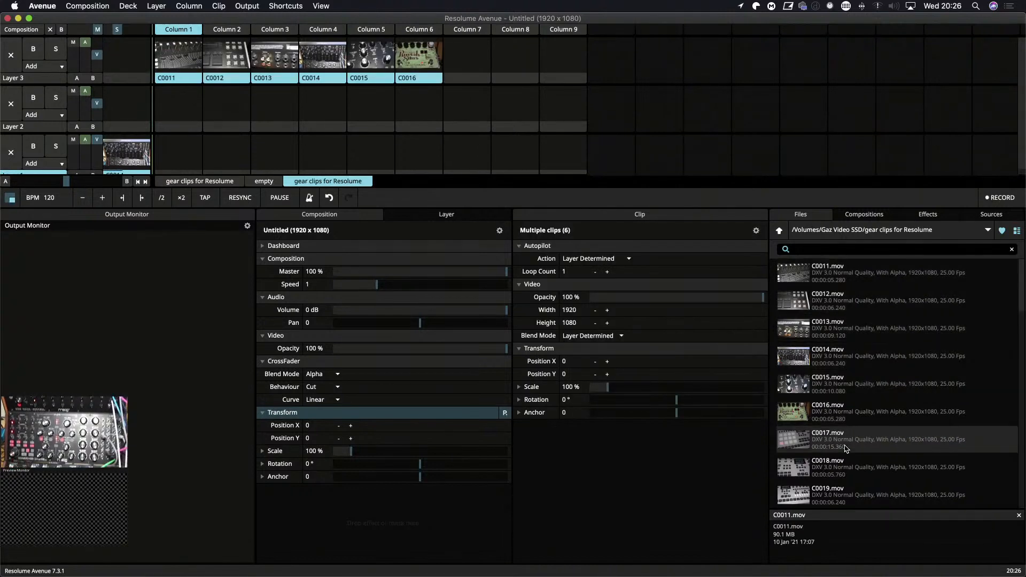
pyautogui.scroll(-5, 845, 448)
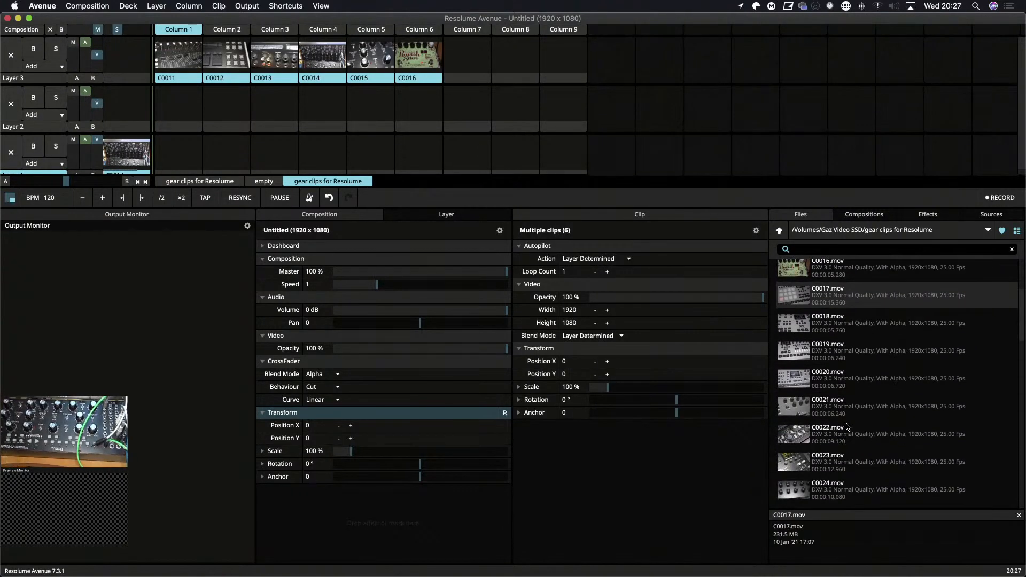
pyautogui.keyDown('shift'); pyautogui.click(847, 428); pyautogui.keyUp('shift')
pyautogui.moveTo(853, 300); pyautogui.dragTo(187, 116)
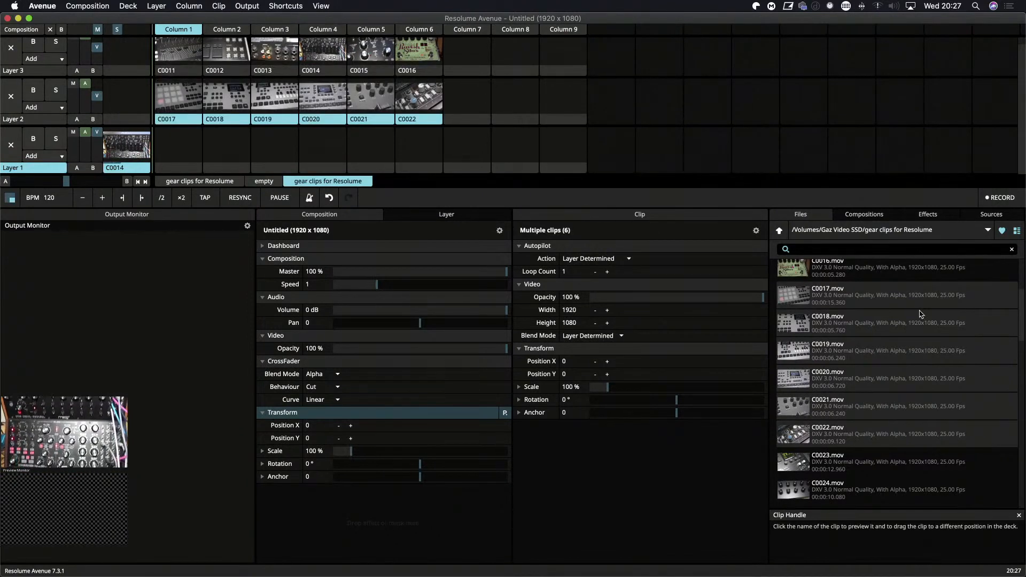
# Load clips C0023 to C0028 into Layer 1 of the same deck, starting at Column 1.
pyautogui.scroll(-2, 876, 403)
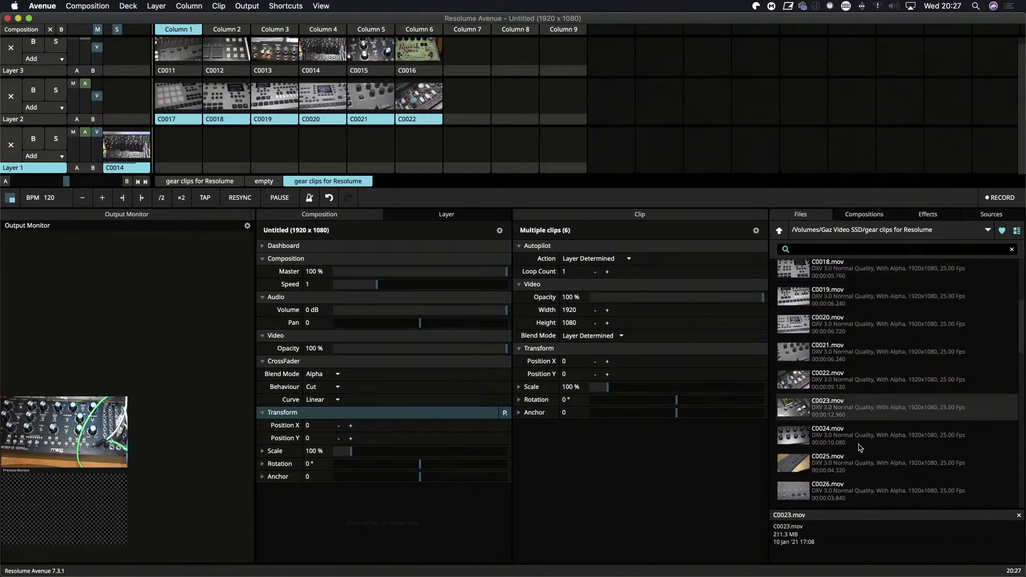
pyautogui.scroll(-5, 860, 447)
pyautogui.keyDown('shift'); pyautogui.click(860, 398); pyautogui.keyUp('shift')
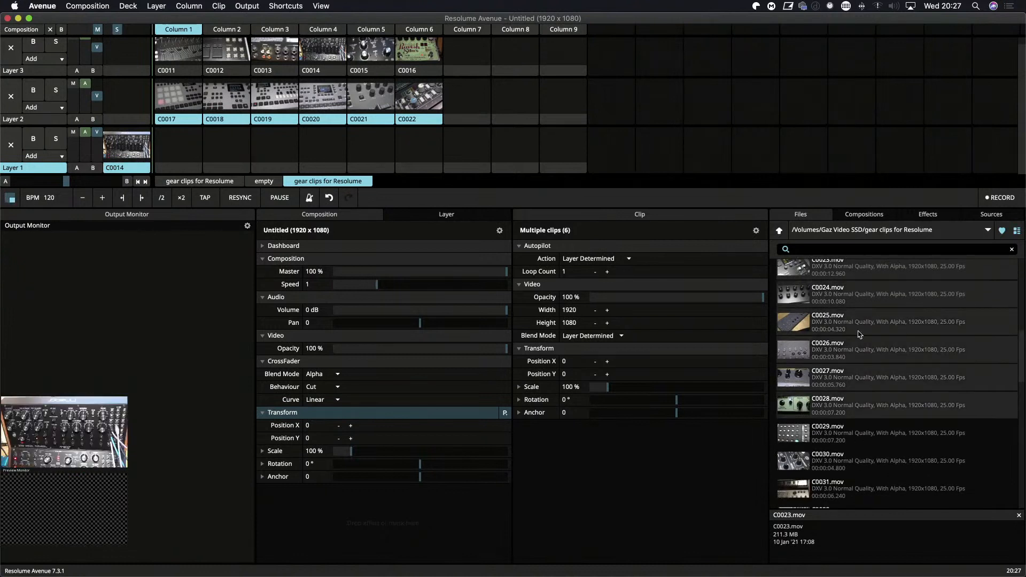
pyautogui.moveTo(861, 273); pyautogui.dragTo(185, 148)
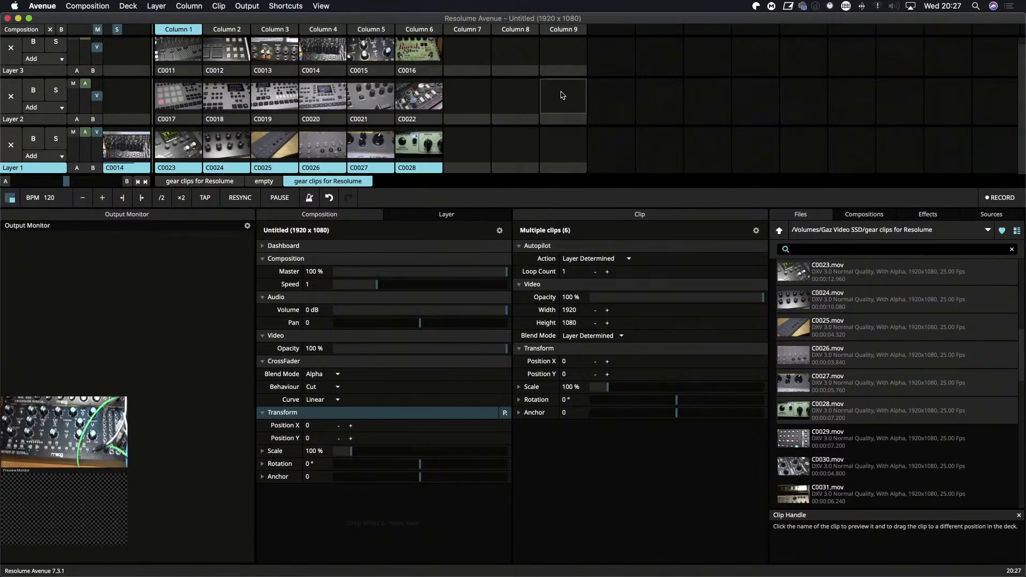
pyautogui.scroll(1, 563, 96)
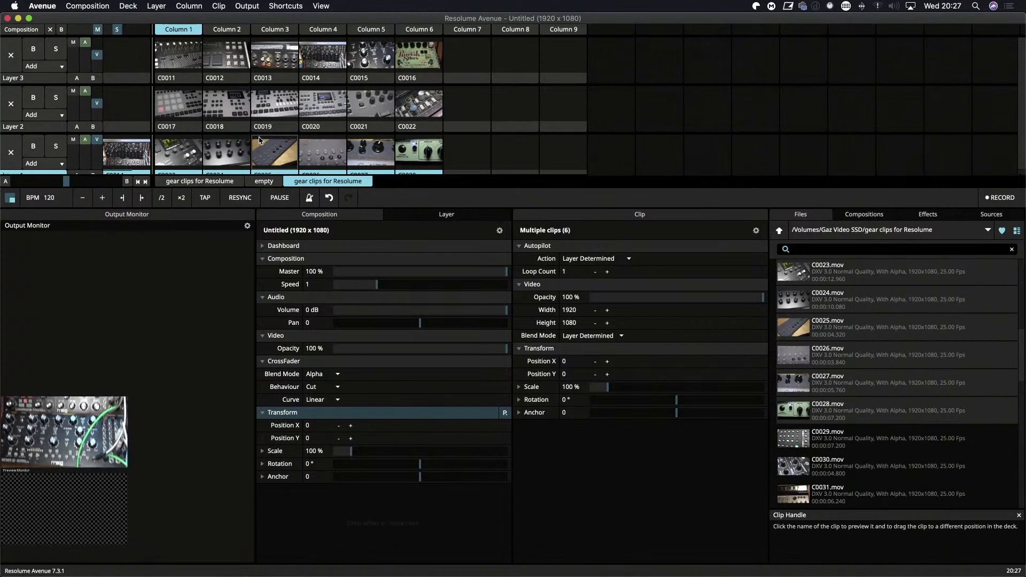
# Switch the fullscreen output to Display 1 (3840x2160) and back to Display 3 (1920x1080).
pyautogui.click(245, 7)
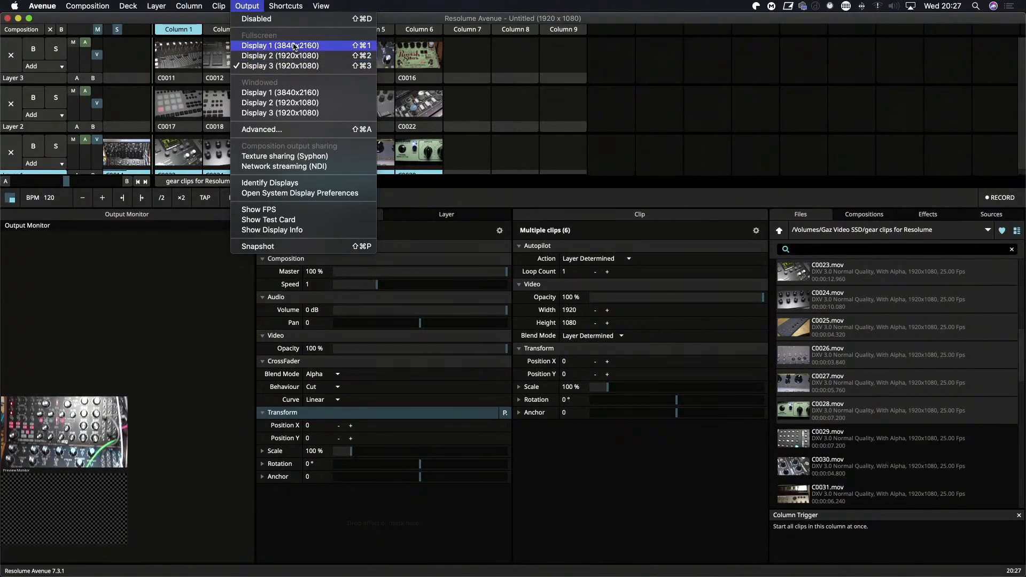
pyautogui.click(293, 47)
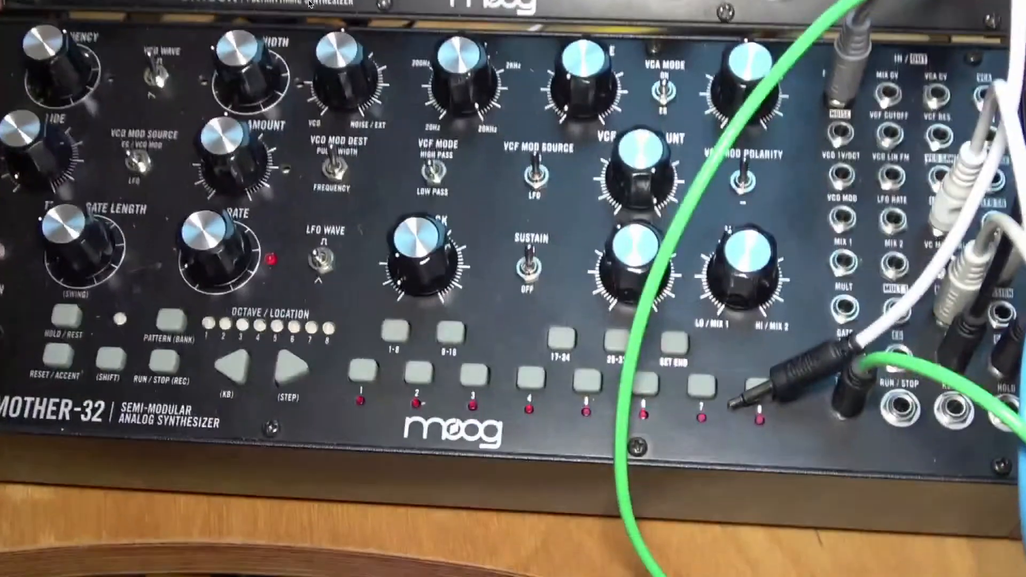
pyautogui.moveTo(308, 1)
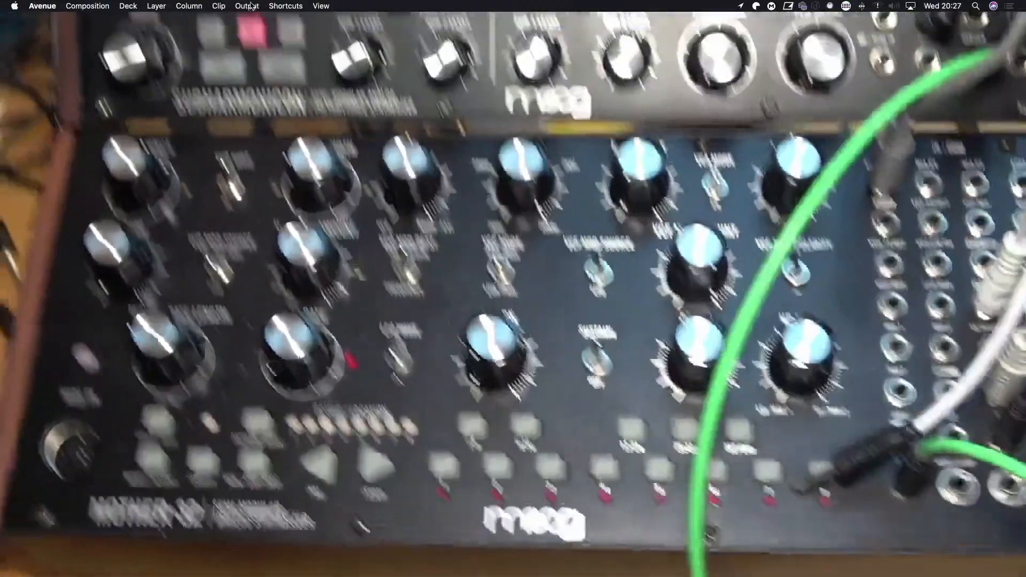
pyautogui.click(247, 6)
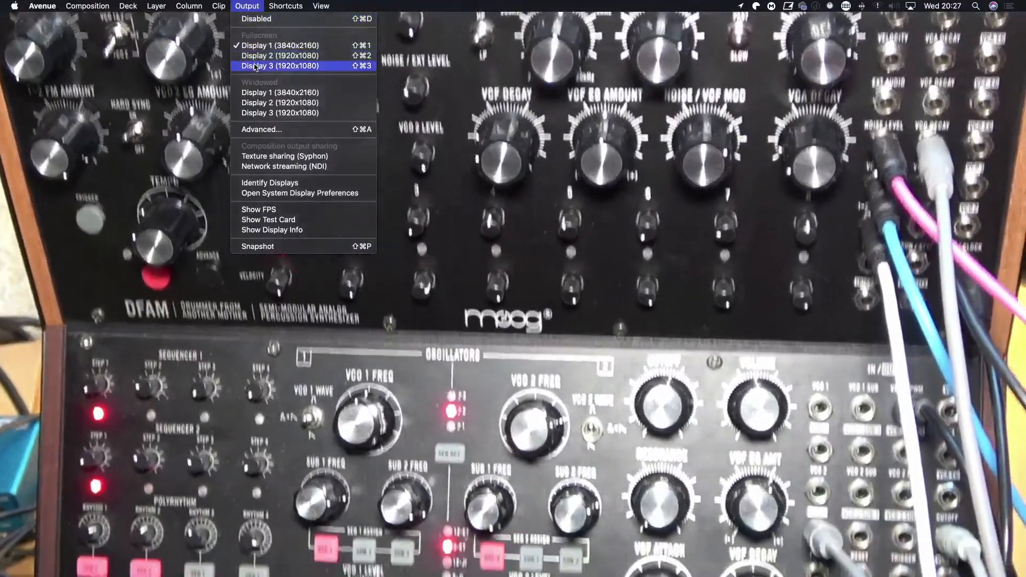
pyautogui.click(255, 66)
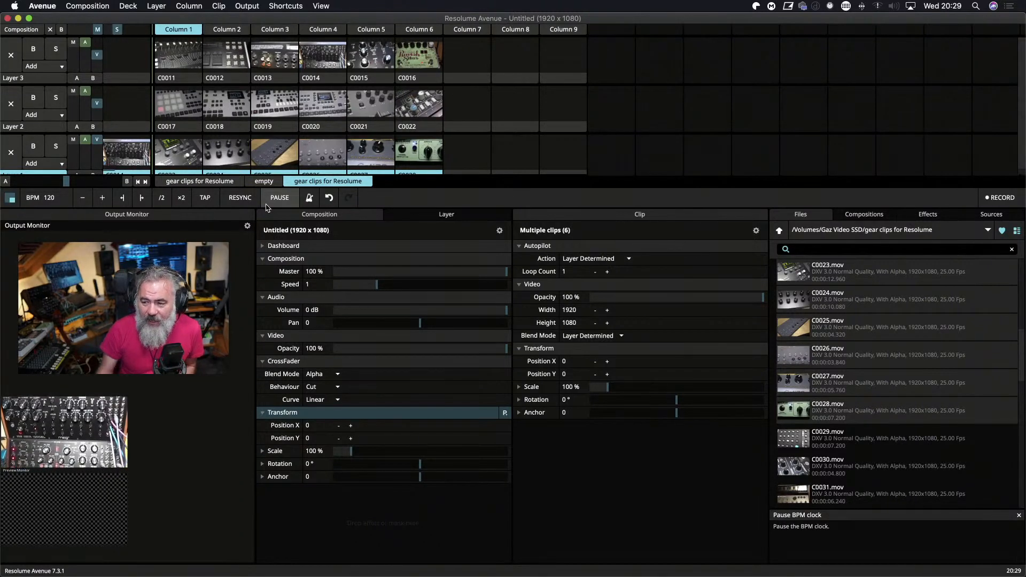
# Tap in a tempo with the BPM tapper, and set the BPM value to 120.
pyautogui.click(206, 198)
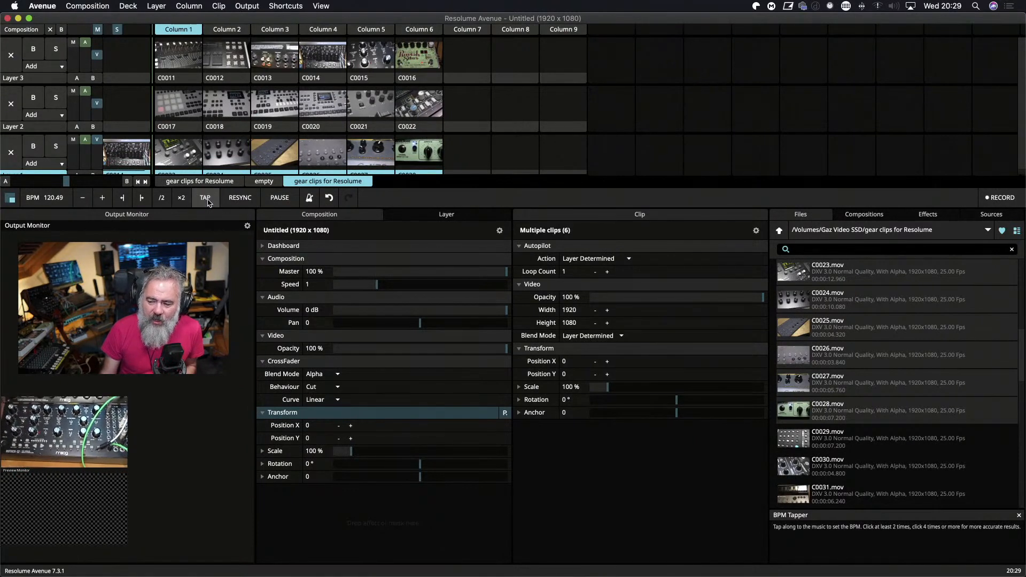
pyautogui.click(206, 197)
pyautogui.click(52, 198)
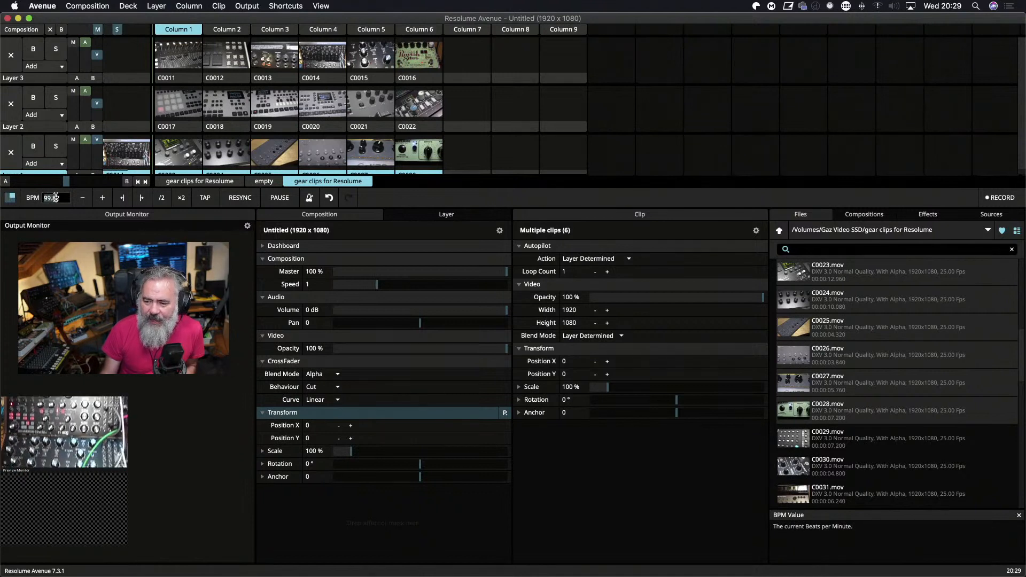
pyautogui.write('12')
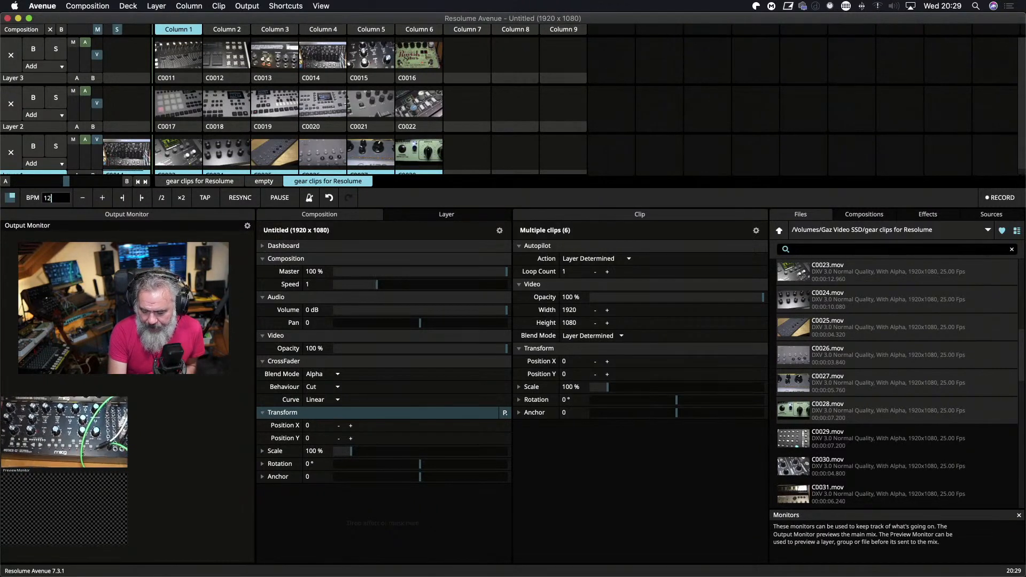
pyautogui.write('0')
pyautogui.press('Return')
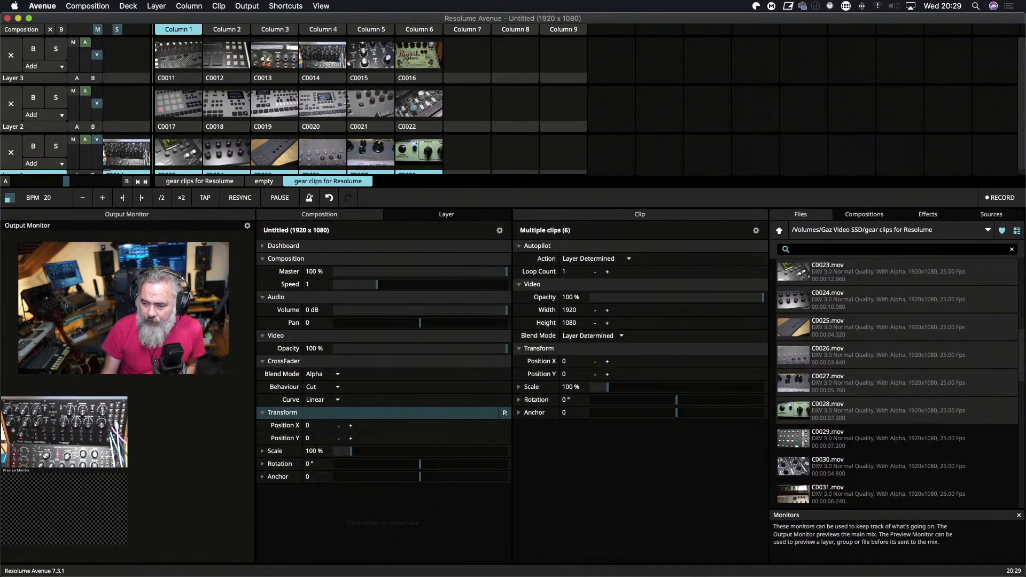
pyautogui.click(47, 198)
pyautogui.write('120')
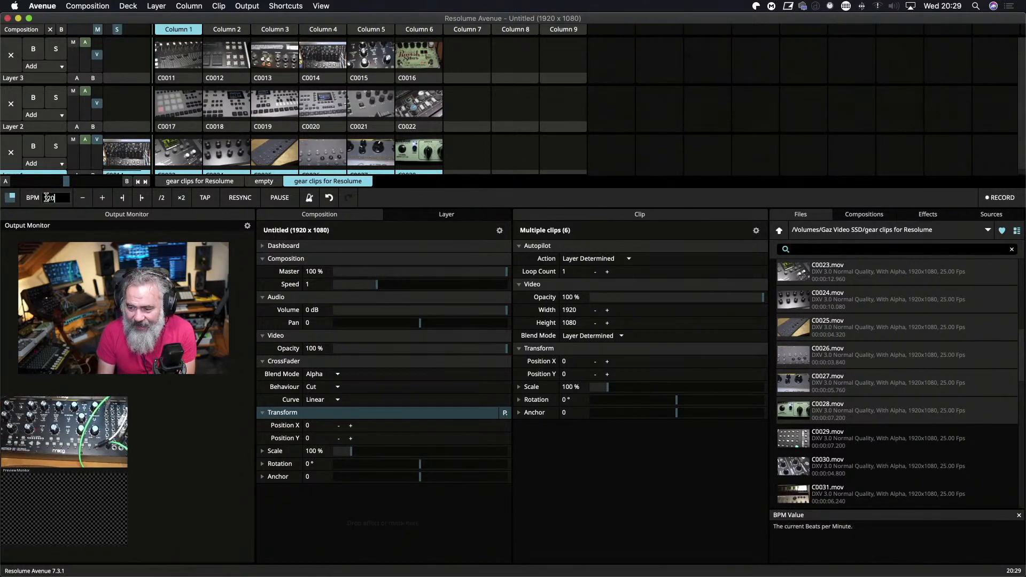
pyautogui.press('Return')
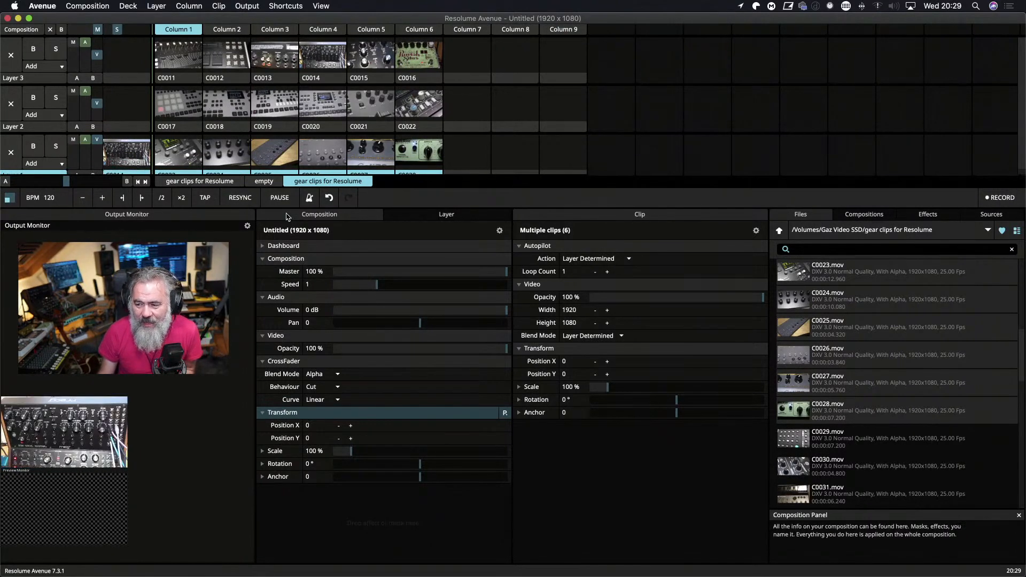
# Switch the metronome on and off again, and display the properties of Layer 1.
pyautogui.click(310, 202)
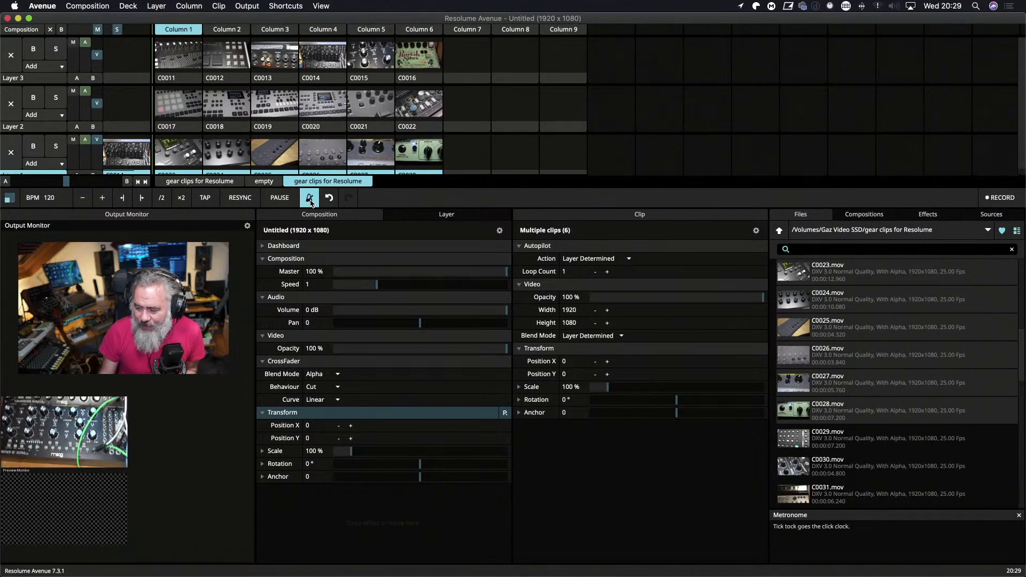
pyautogui.click(310, 202)
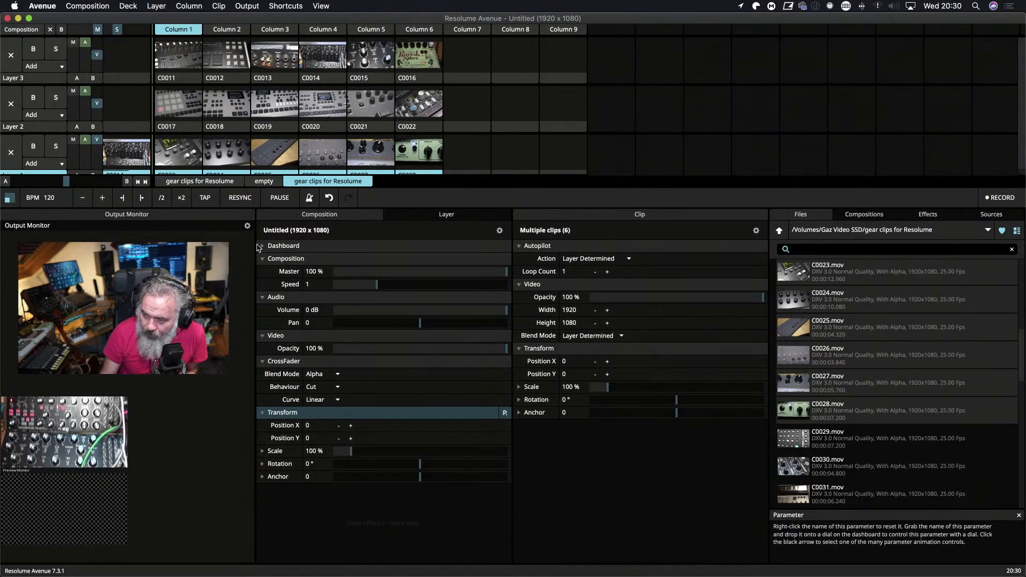
pyautogui.click(422, 216)
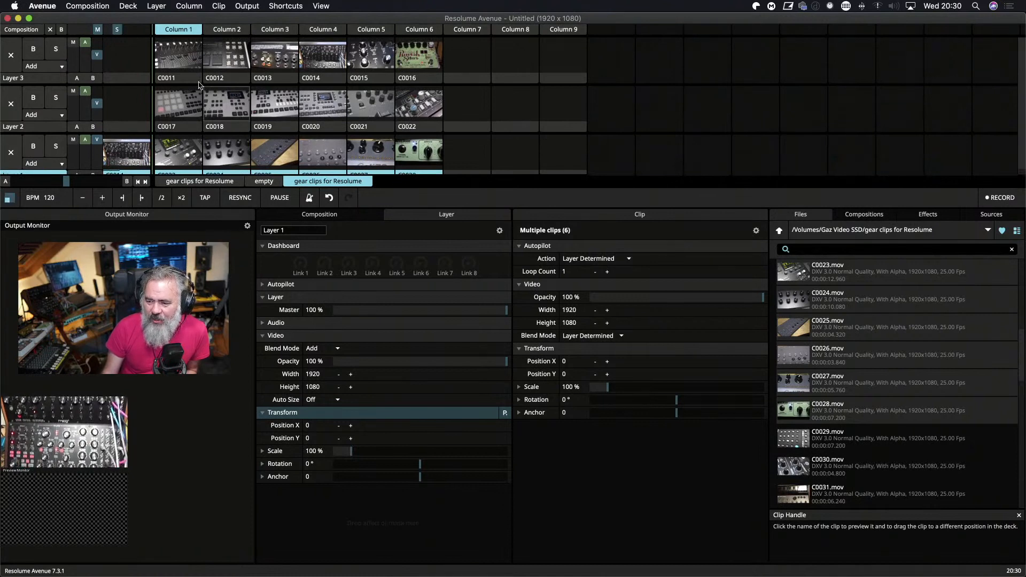
# Launch C0013 in Layer 3, C0019 in Layer 2 and C0025 in Layer 1, and switch Layer 2 to C0018.
pyautogui.click(274, 64)
pyautogui.click(274, 108)
pyautogui.click(276, 155)
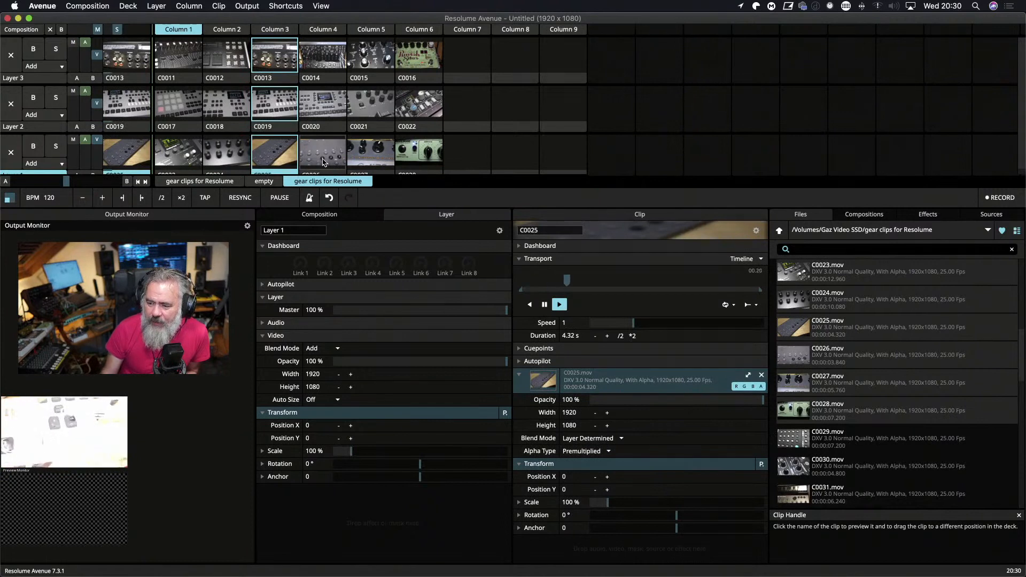
pyautogui.click(234, 111)
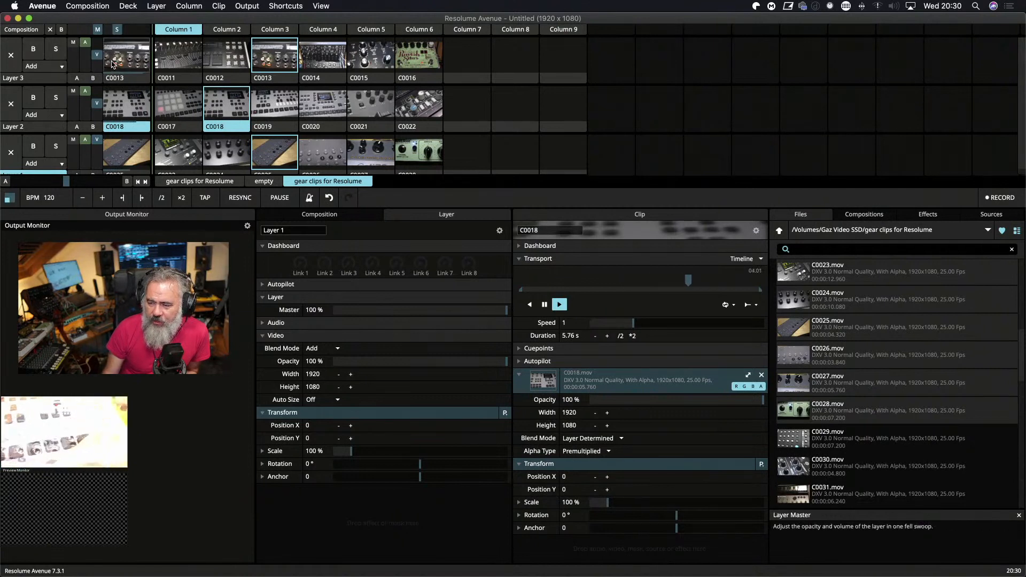
# Bypass Layers 3 and 2, and solo Layer 3 with both bypasses removed.
pyautogui.click(34, 50)
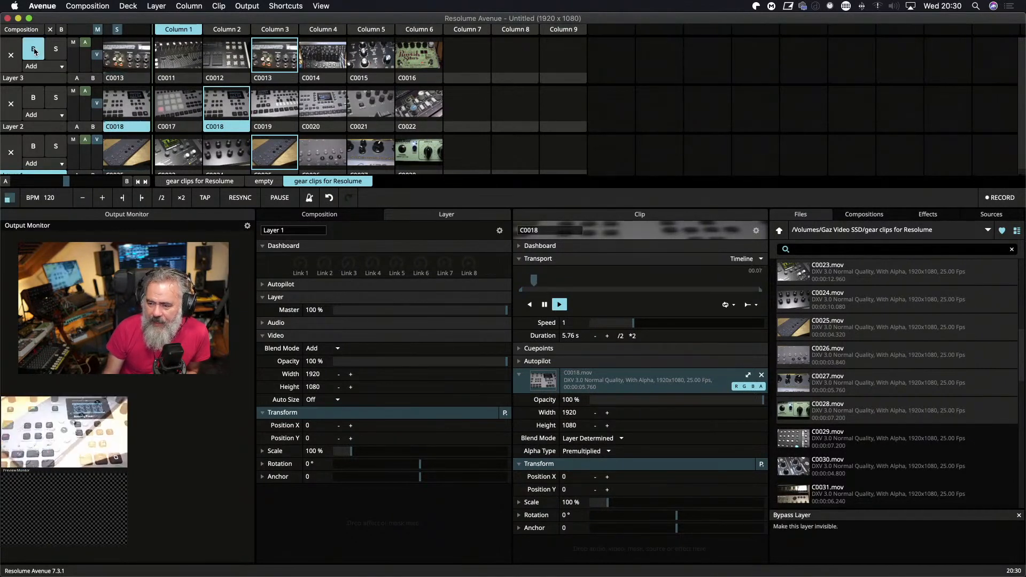
pyautogui.click(35, 97)
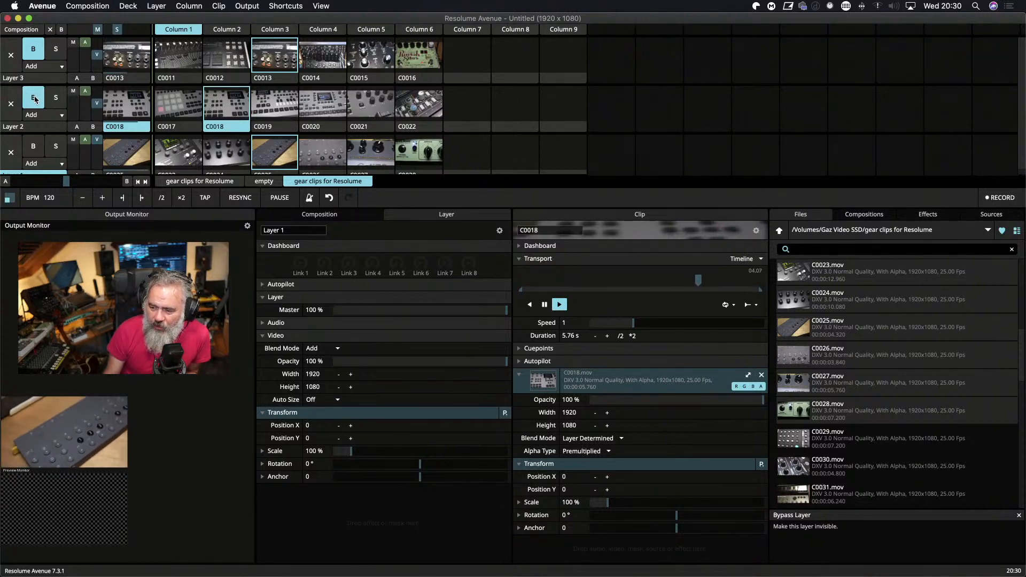
pyautogui.click(56, 50)
pyautogui.click(33, 49)
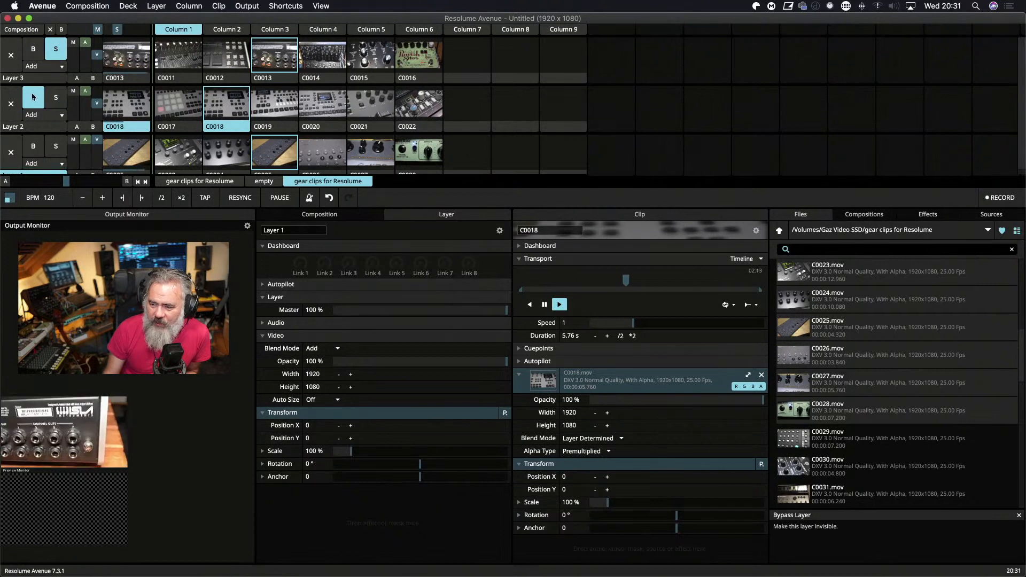
pyautogui.click(33, 97)
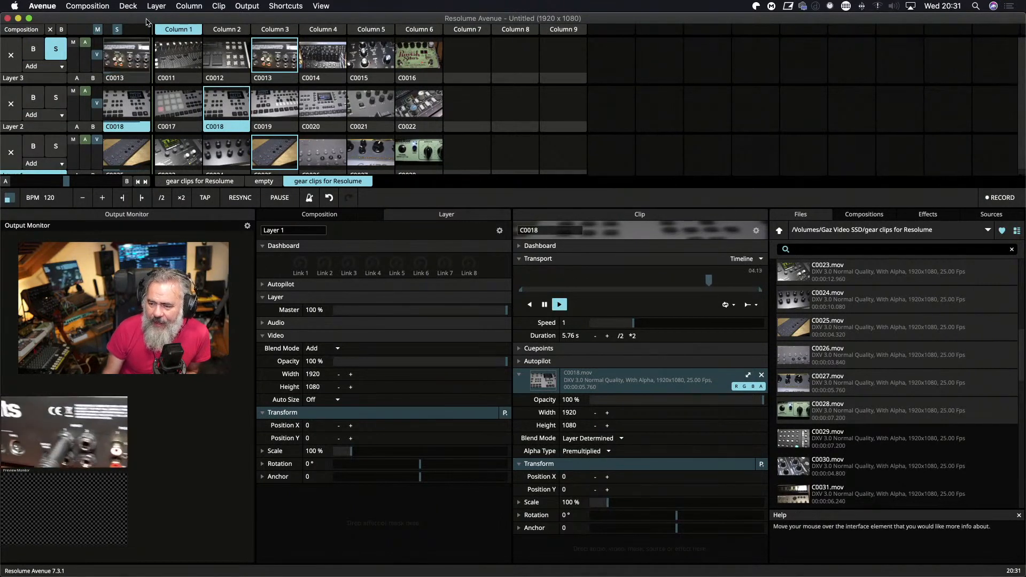
# Clear the playing clips from Layers 3 and 2.
pyautogui.click(11, 56)
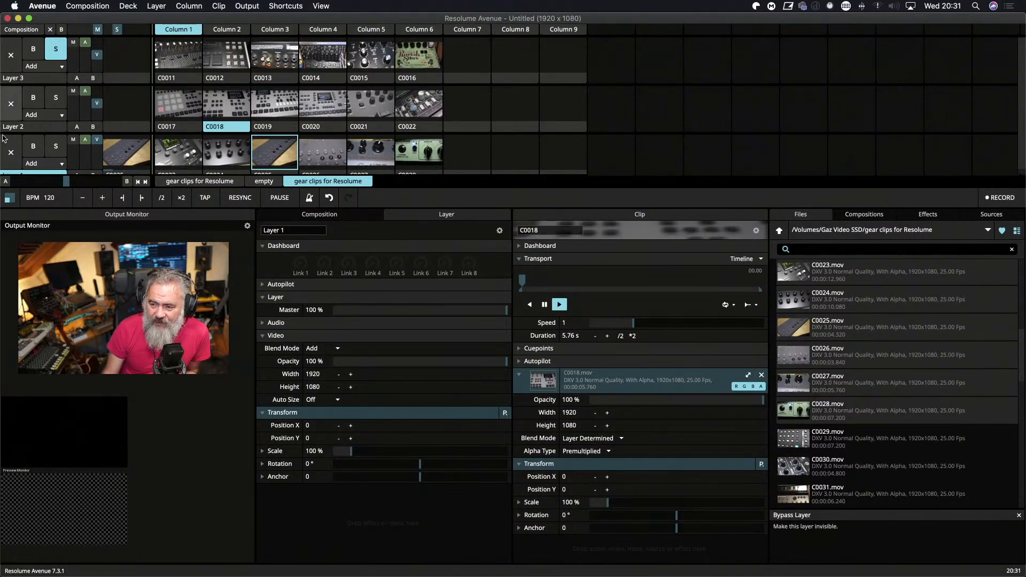
# Try Layer 3 on crossfader bus A and Layer 2 on bus B, moving the crossfader towards A, and clear the assignments.
pyautogui.scroll(-1, 53, 140)
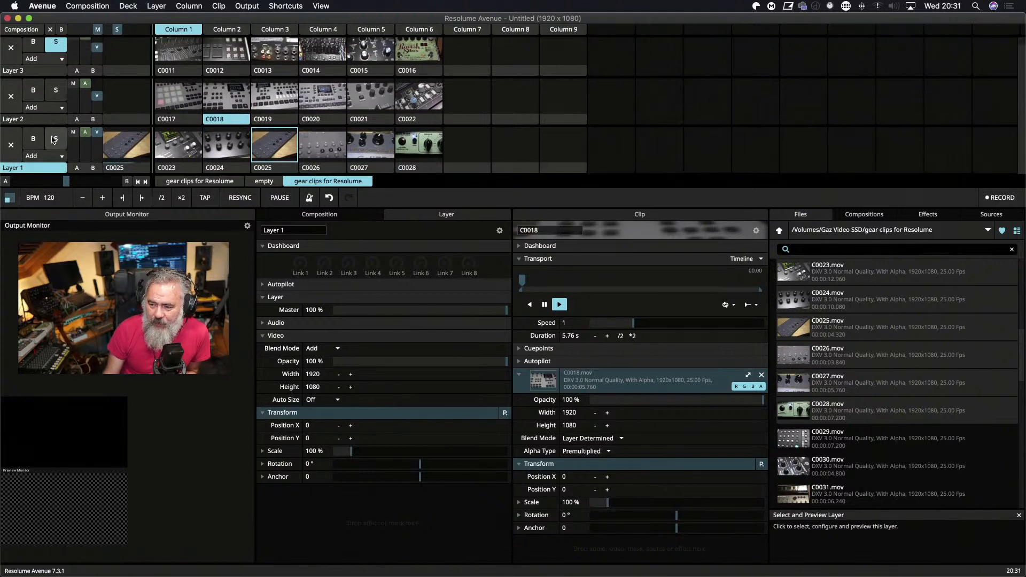
pyautogui.click(76, 70)
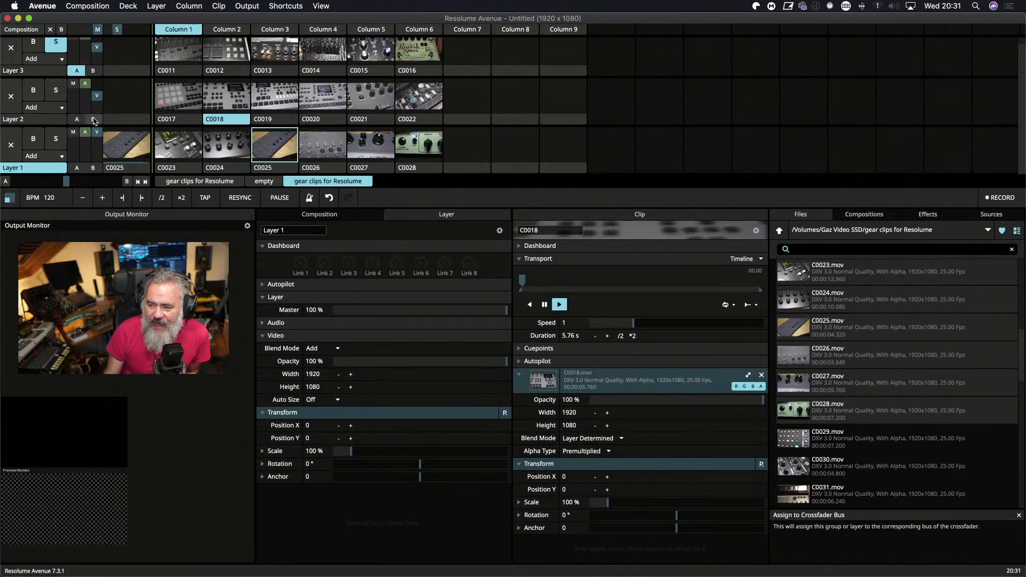
pyautogui.click(94, 120)
pyautogui.moveTo(66, 181)
pyautogui.mouseDown()
pyautogui.moveTo(40, 184)
pyautogui.moveTo(85, 185)
pyautogui.moveTo(47, 188)
pyautogui.mouseUp()
pyautogui.rightClick(48, 185)
pyautogui.click(93, 119)
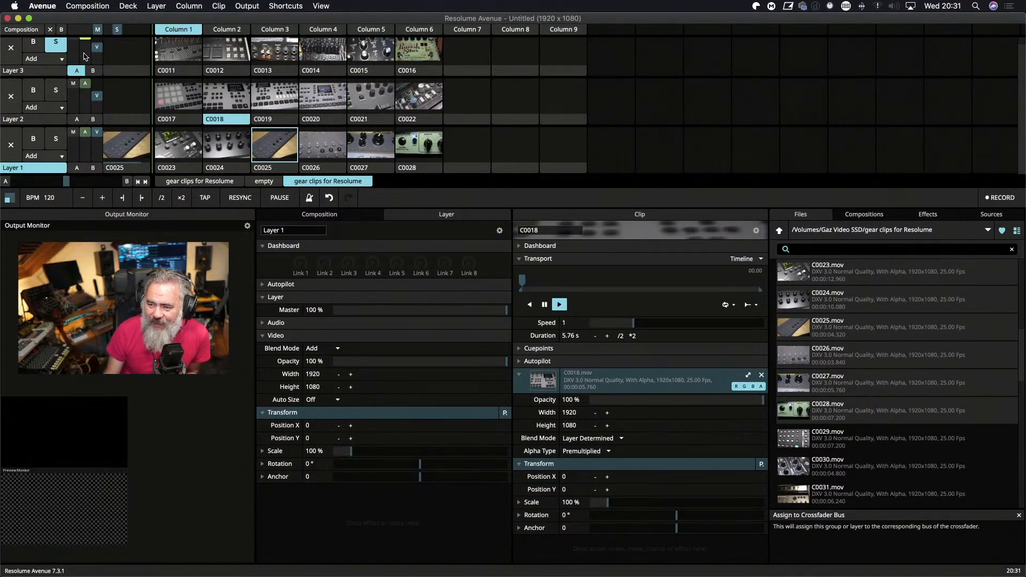
# Lower and restore the master faders of Layers 3 and 2, and turn the audio faders of all three layers fully down.
pyautogui.scroll(1, 43, 79)
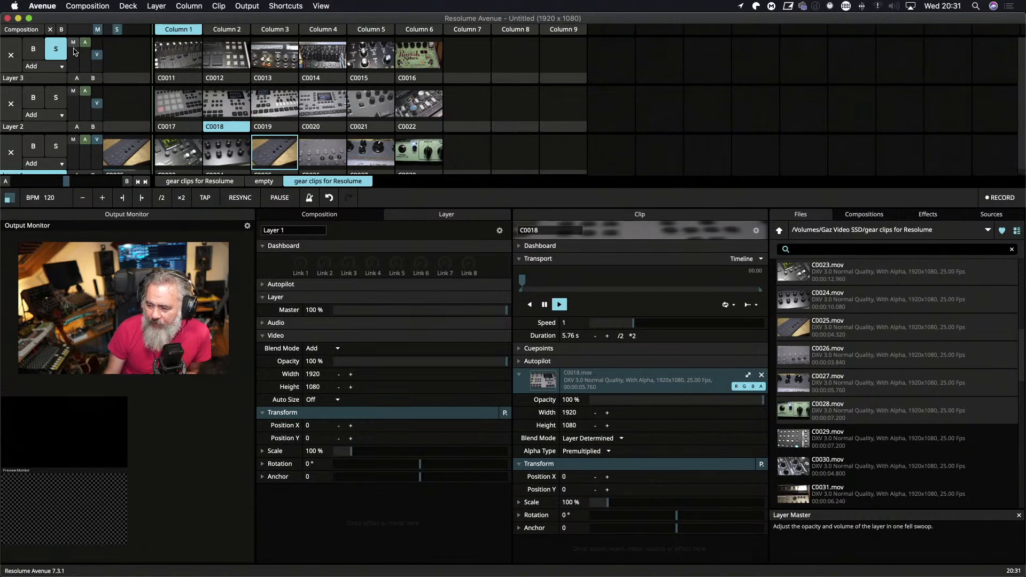
pyautogui.moveTo(73, 45); pyautogui.dragTo(73, 149)
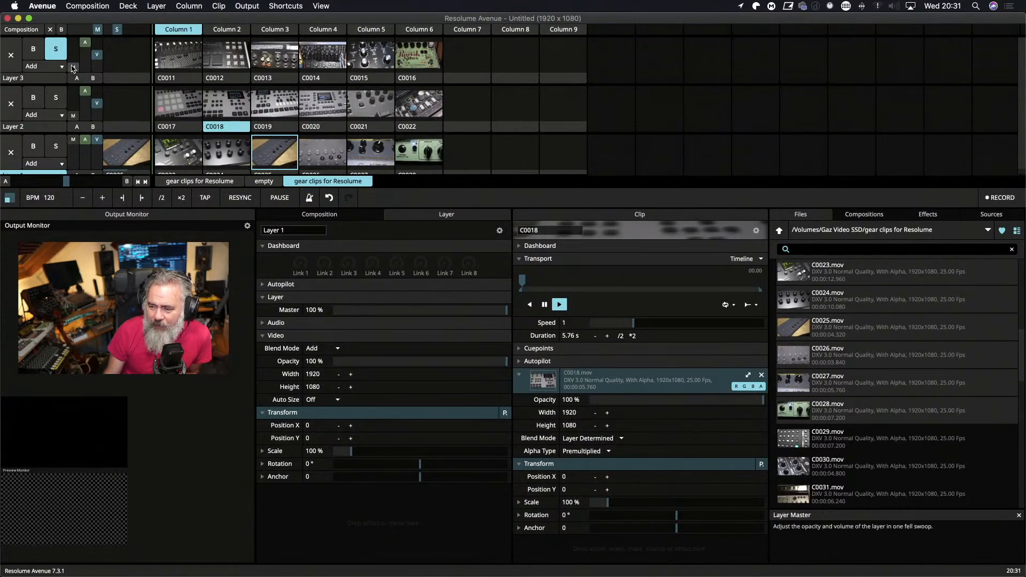
pyautogui.moveTo(74, 69); pyautogui.dragTo(74, 42)
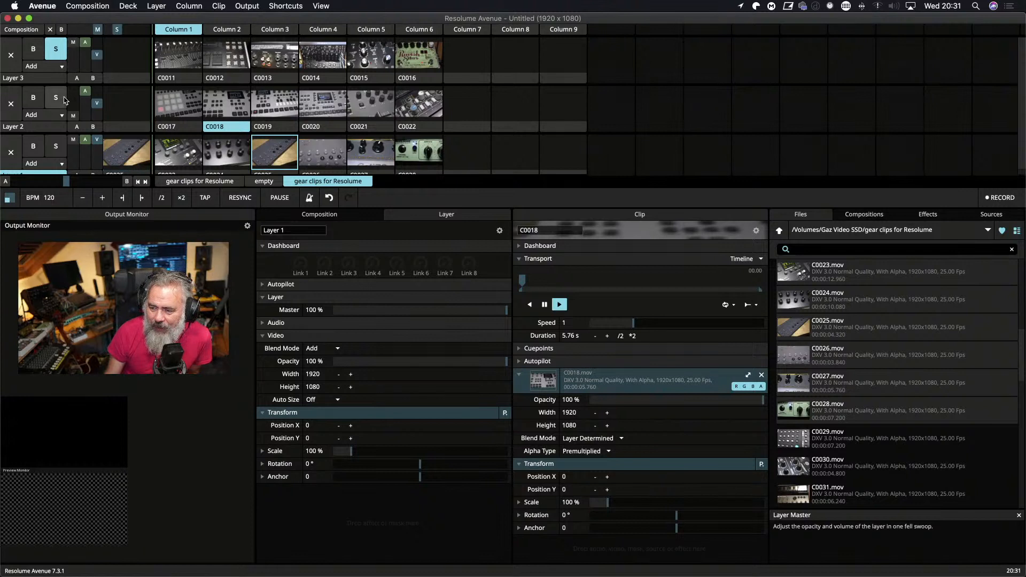
pyautogui.moveTo(73, 119); pyautogui.dragTo(73, 89)
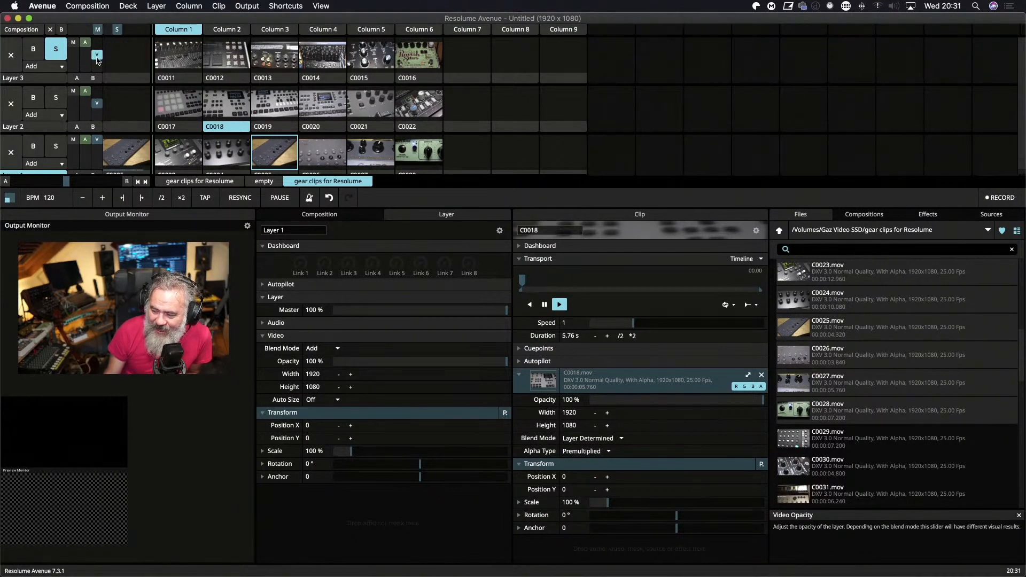
pyautogui.moveTo(85, 42); pyautogui.dragTo(88, 184)
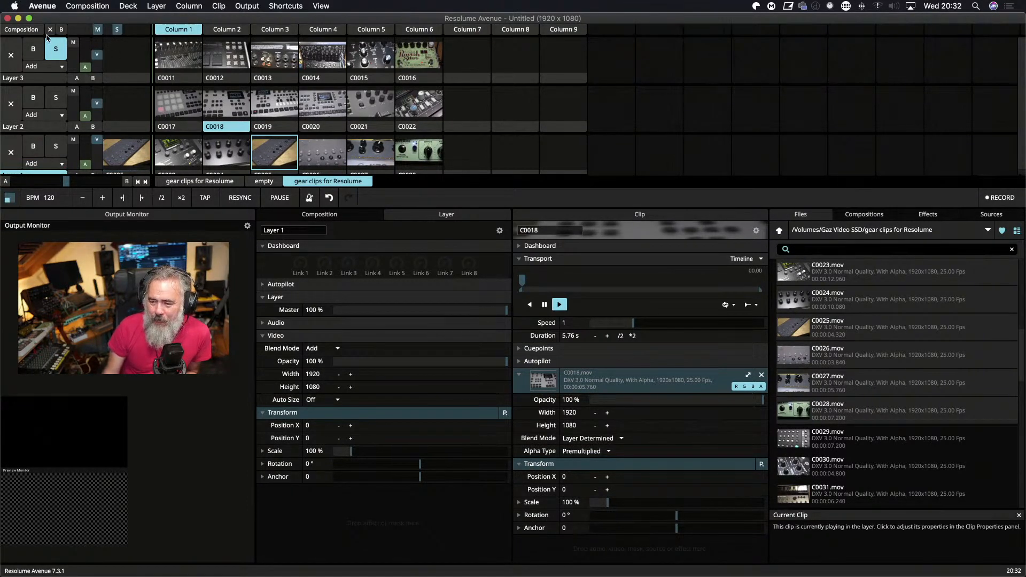
# Browse the list of blend modes available for Layer 3 and close it without choosing one.
pyautogui.click(62, 68)
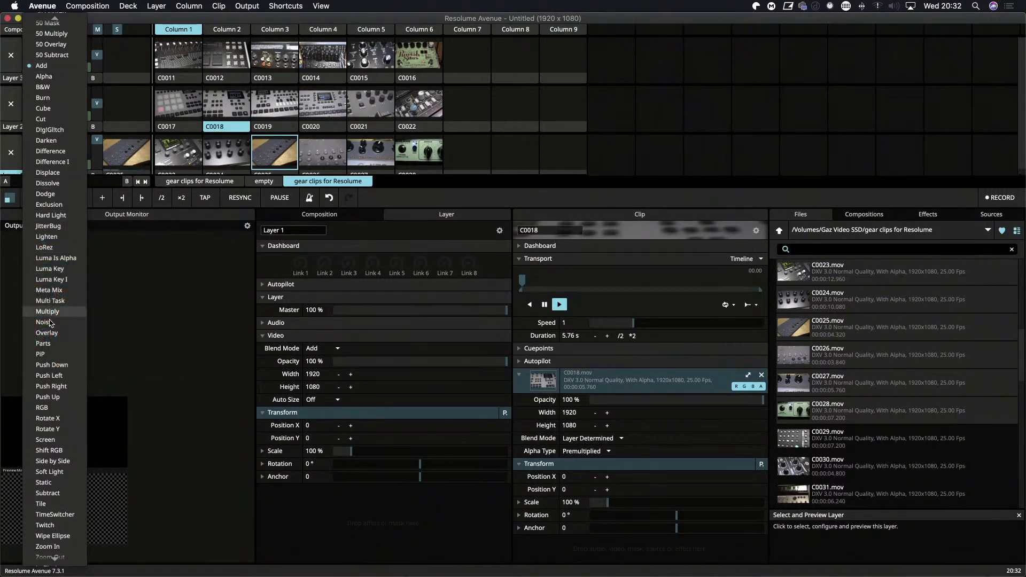
pyautogui.scroll(-2, 63, 389)
pyautogui.scroll(4, 62, 389)
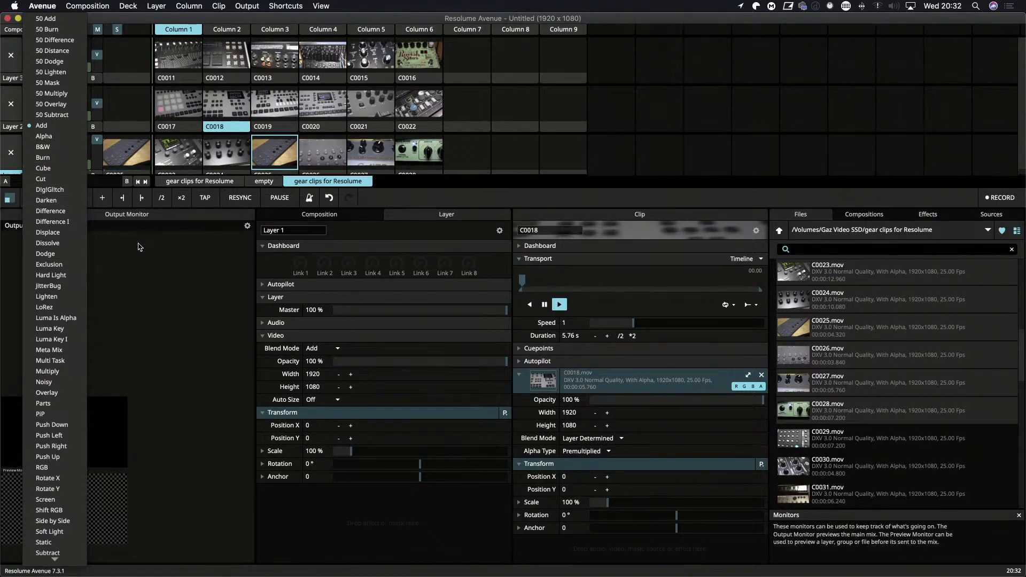
pyautogui.scroll(-3, 75, 306)
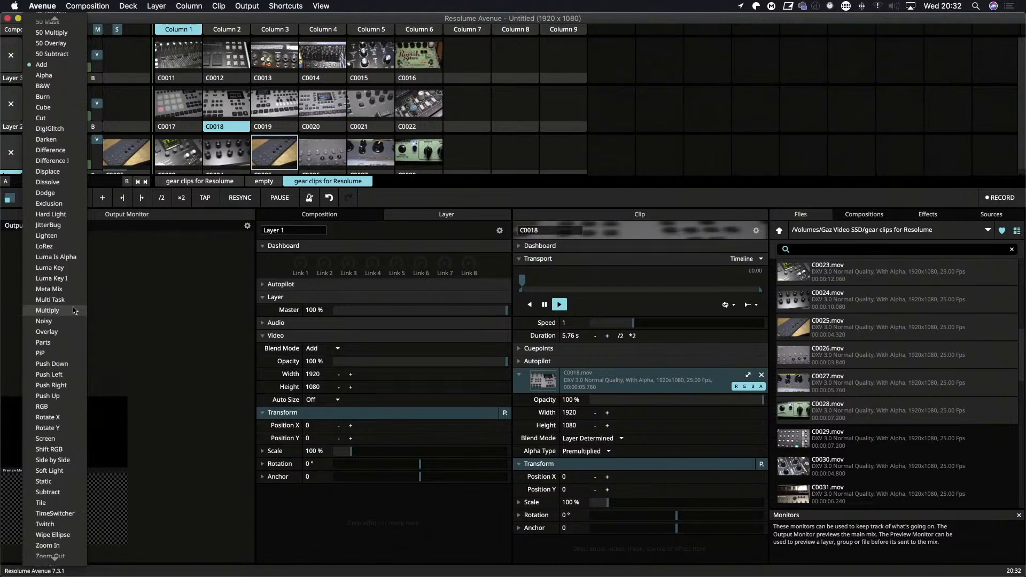
pyautogui.click(183, 283)
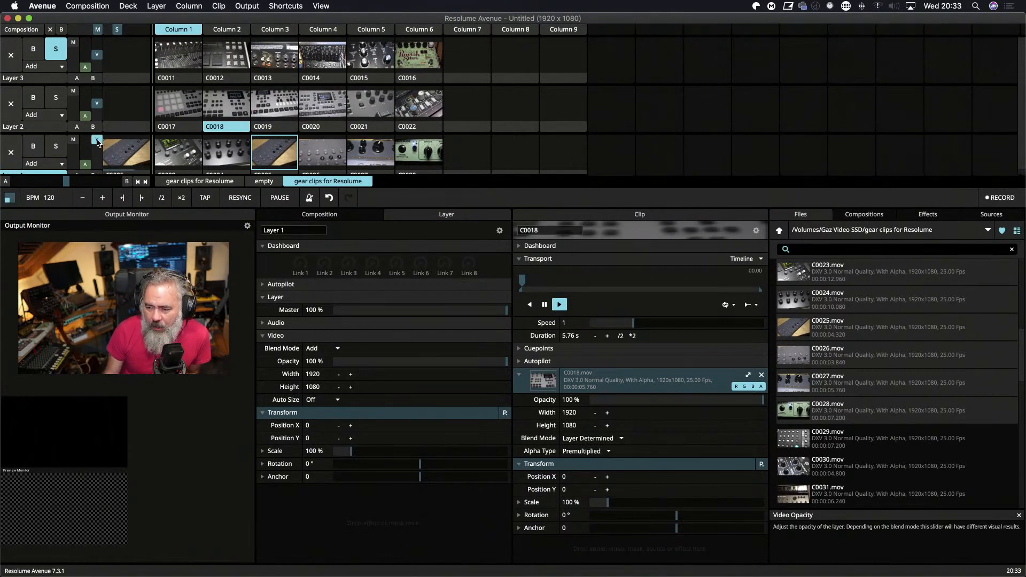
# Lower Layer 1's video opacity to 38%, reset it to 100%, and lower it to 39%.
pyautogui.moveTo(97, 142); pyautogui.dragTo(97, 155)
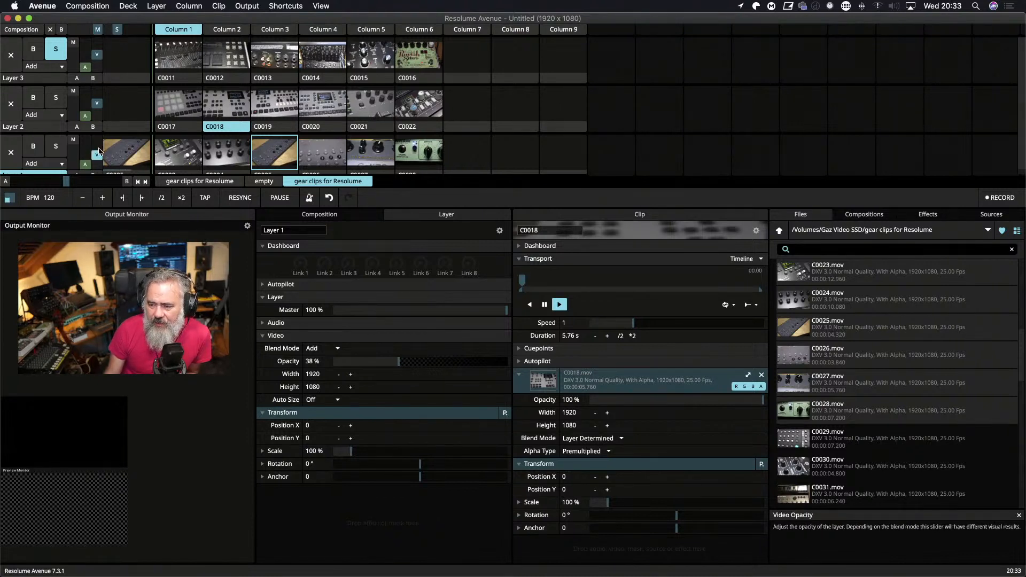
pyautogui.doubleClick(99, 156)
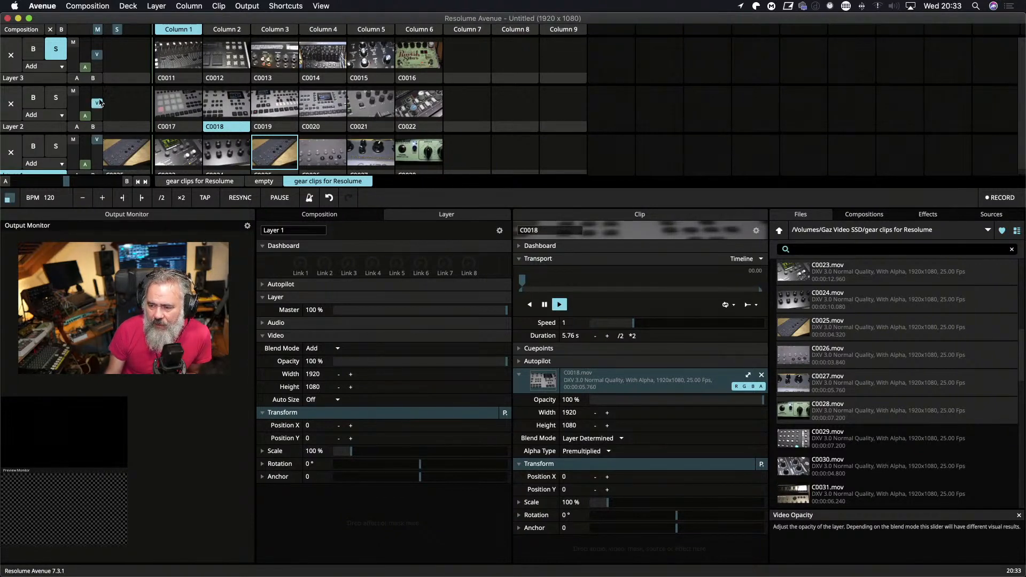
pyautogui.moveTo(98, 143); pyautogui.dragTo(98, 156)
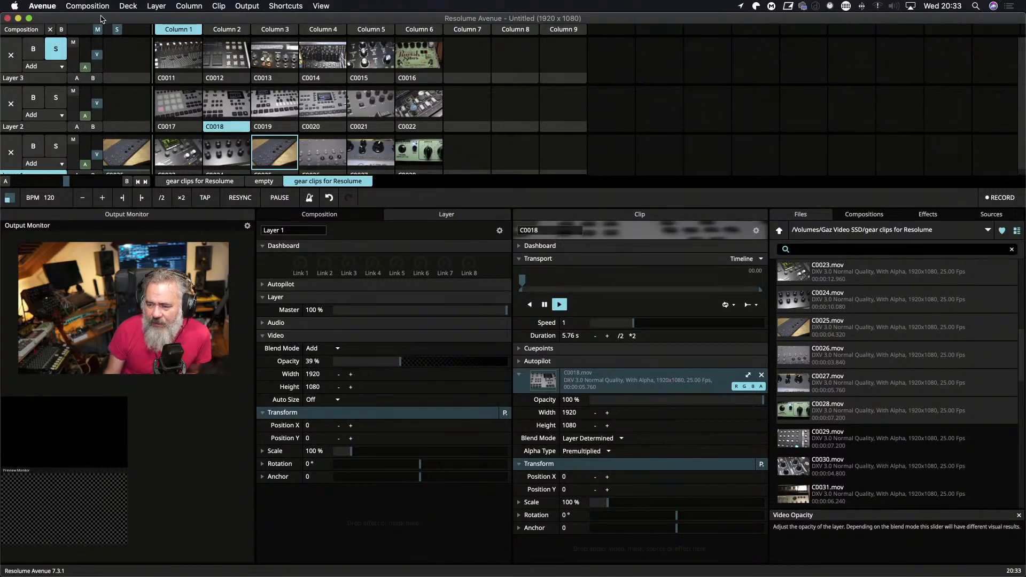
# Play all Column 1 clips together, restarting C0011 in Layer 3, and turn off the solo on Layer 3.
pyautogui.click(196, 57)
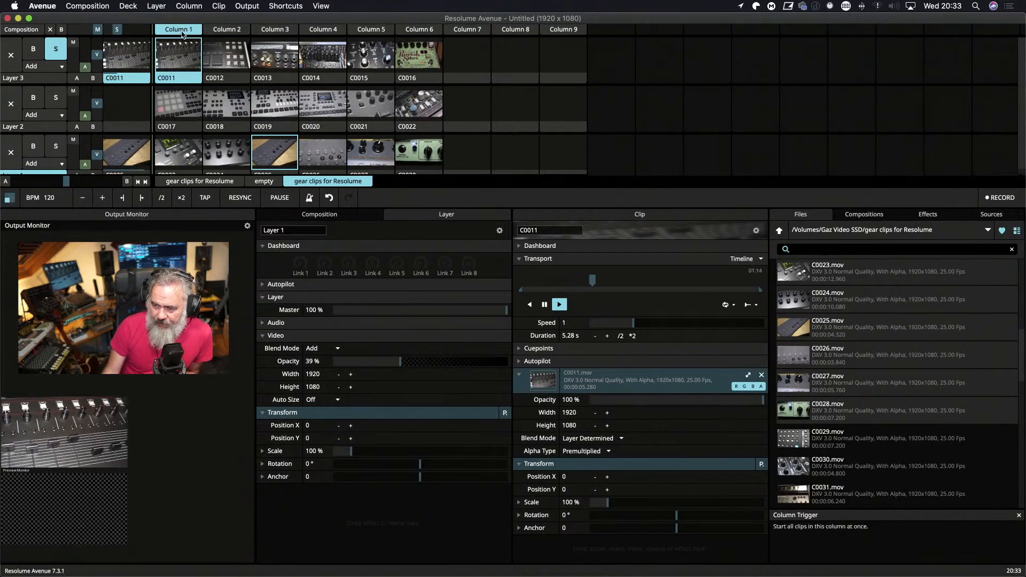
pyautogui.click(181, 30)
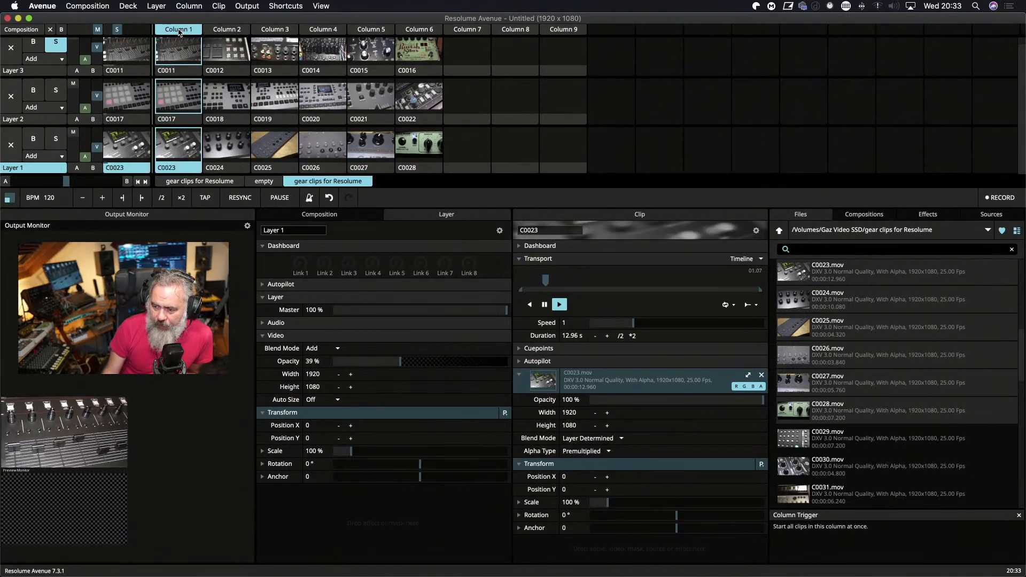
pyautogui.click(172, 120)
pyautogui.click(175, 55)
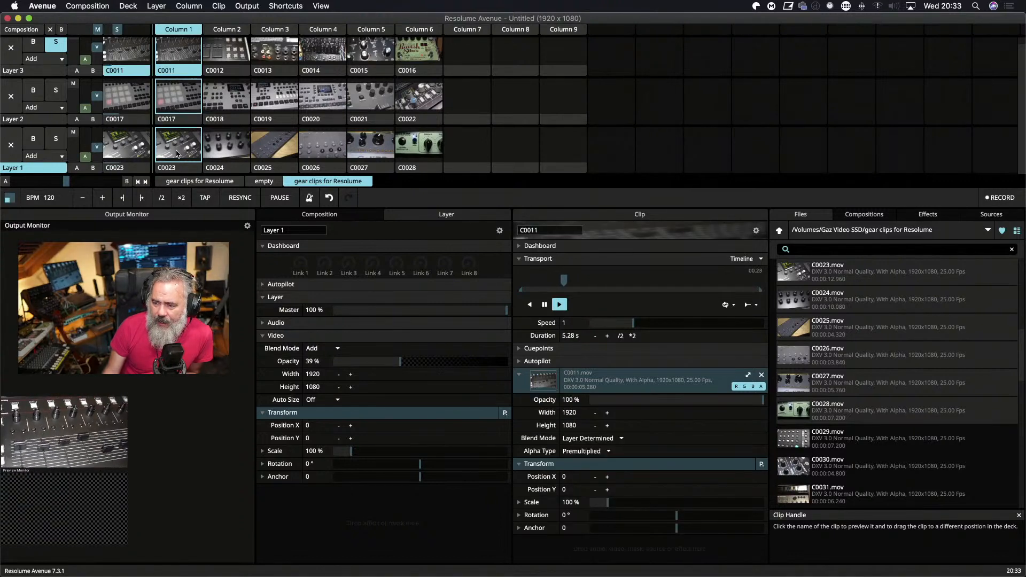
pyautogui.scroll(1, 177, 154)
pyautogui.click(56, 47)
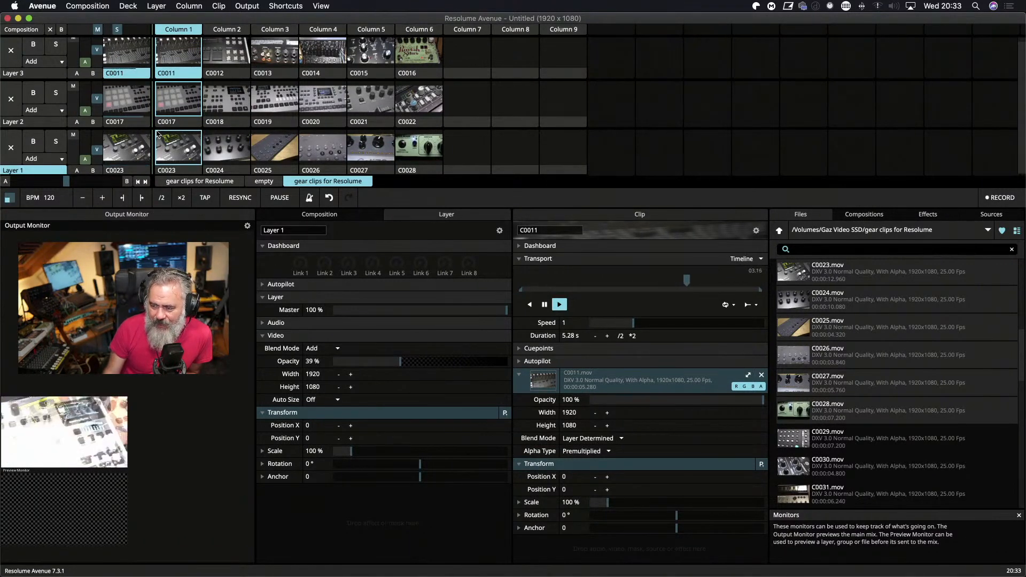
# Lower the video opacity faders of Layer 2, Layer 1 to 0%, and Layer 3 to about 36%.
pyautogui.moveTo(98, 102); pyautogui.dragTo(98, 109)
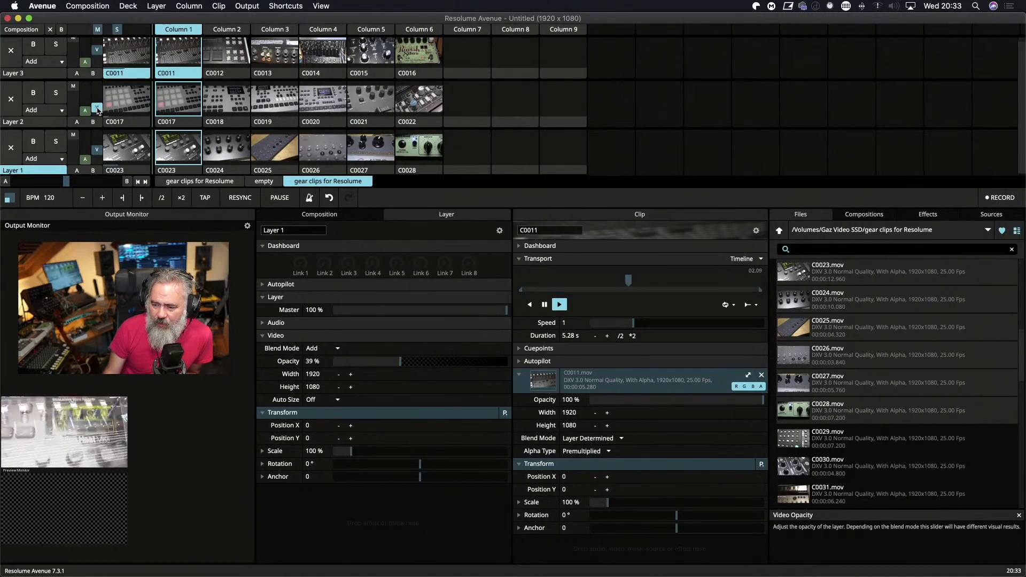
pyautogui.moveTo(97, 150); pyautogui.dragTo(96, 163)
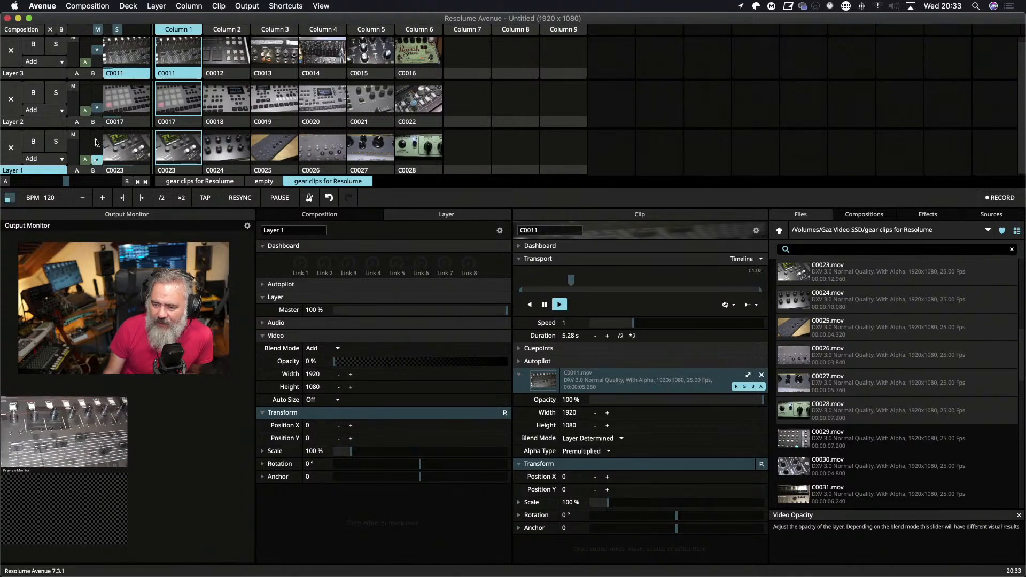
pyautogui.moveTo(97, 50); pyautogui.dragTo(97, 57)
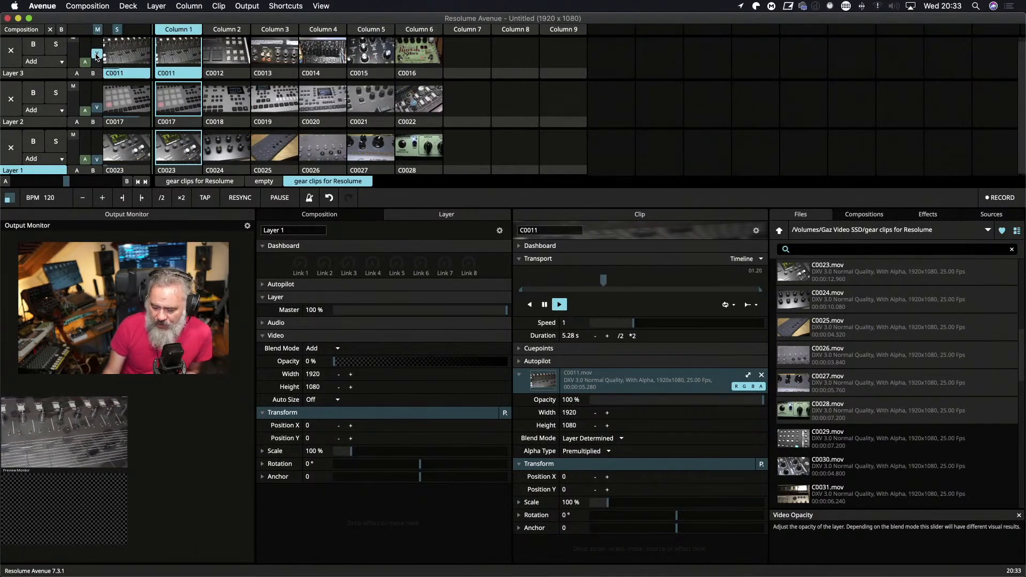
# Send the fullscreen output to Display 1 (3840x2160), then return it to Display 3 (1920x1080).
pyautogui.click(248, 6)
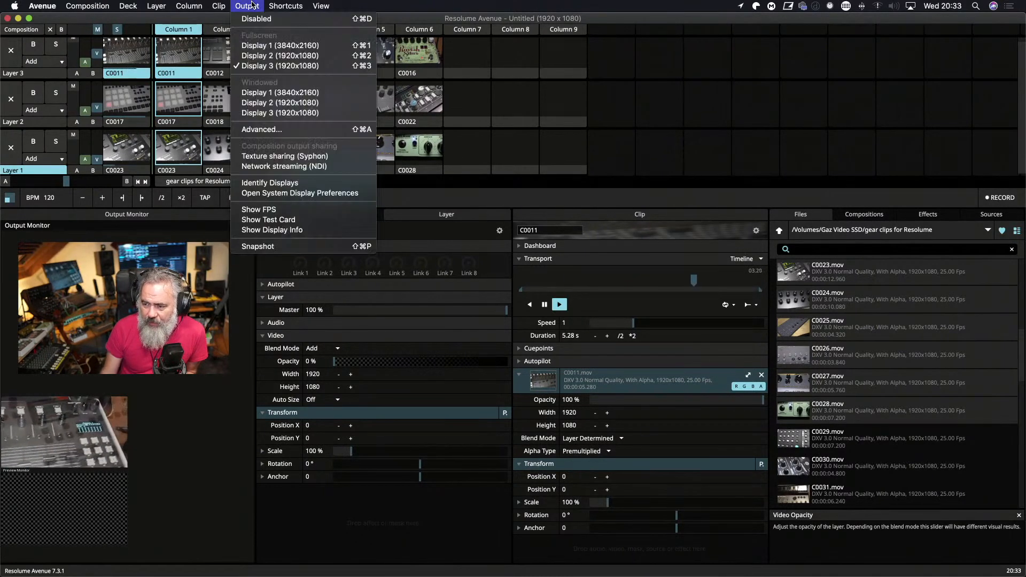
pyautogui.click(319, 57)
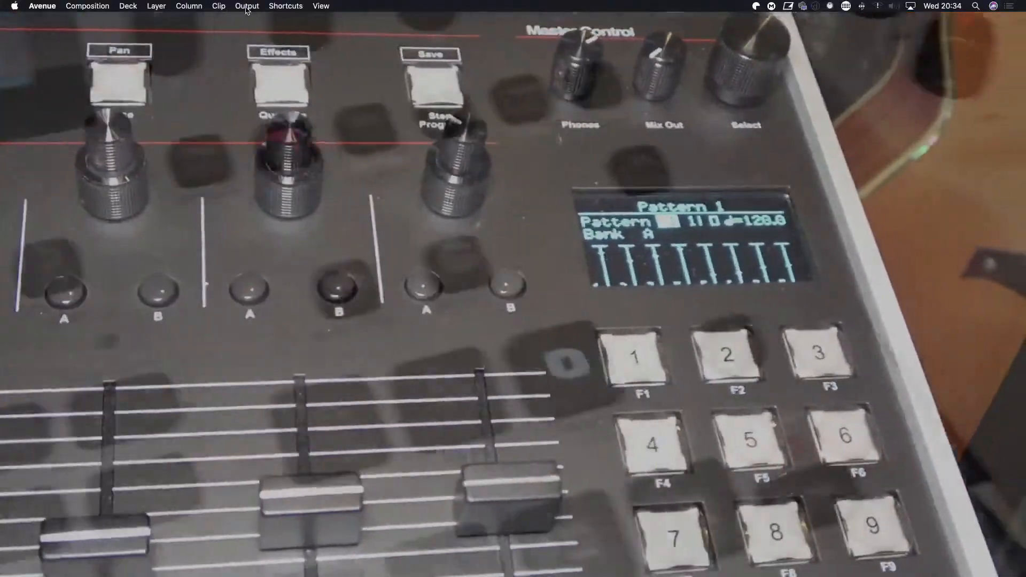
pyautogui.click(247, 8)
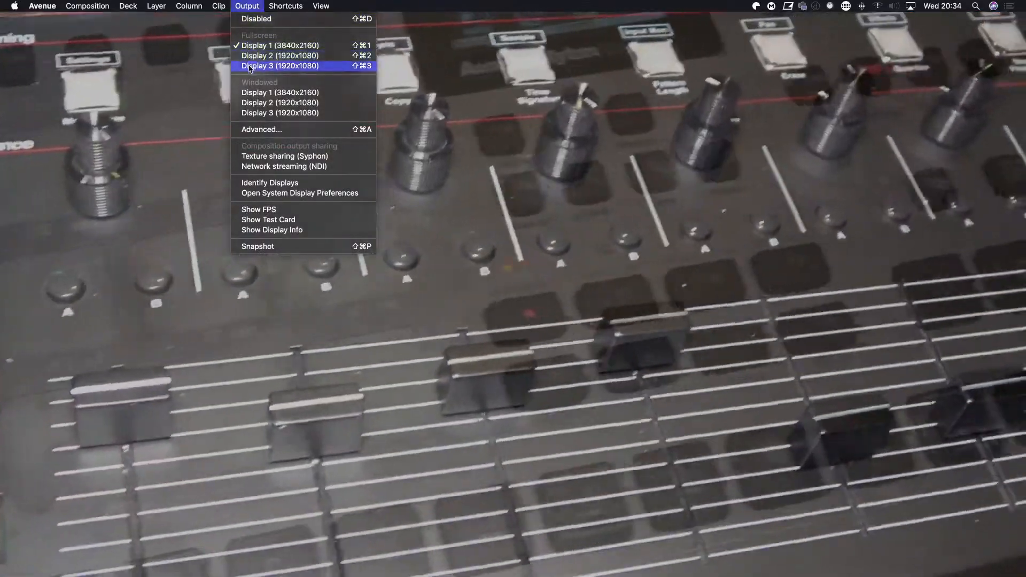
pyautogui.click(250, 66)
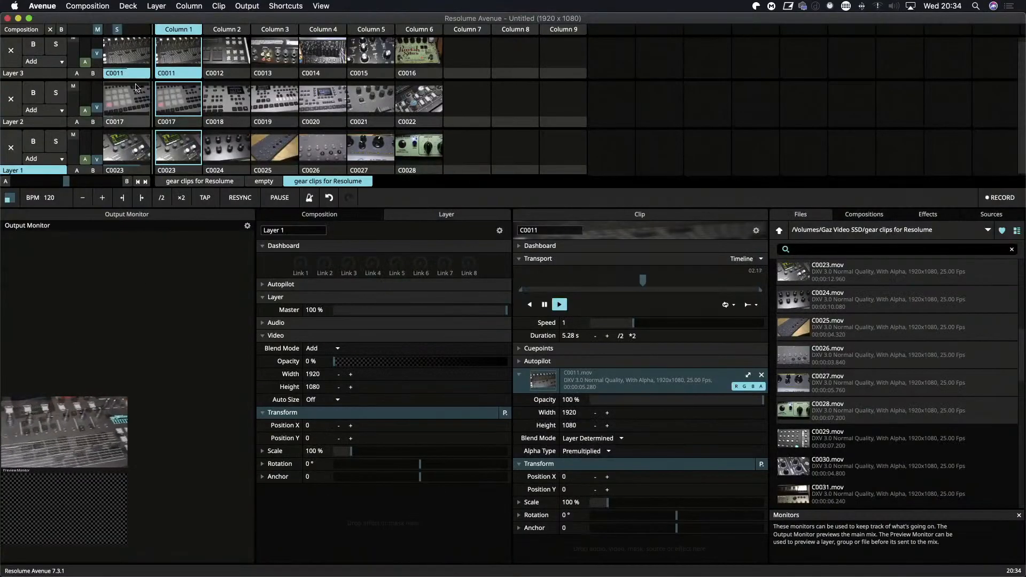
# Clear the playing clips from Layer 1 and Layer 2.
pyautogui.click(12, 152)
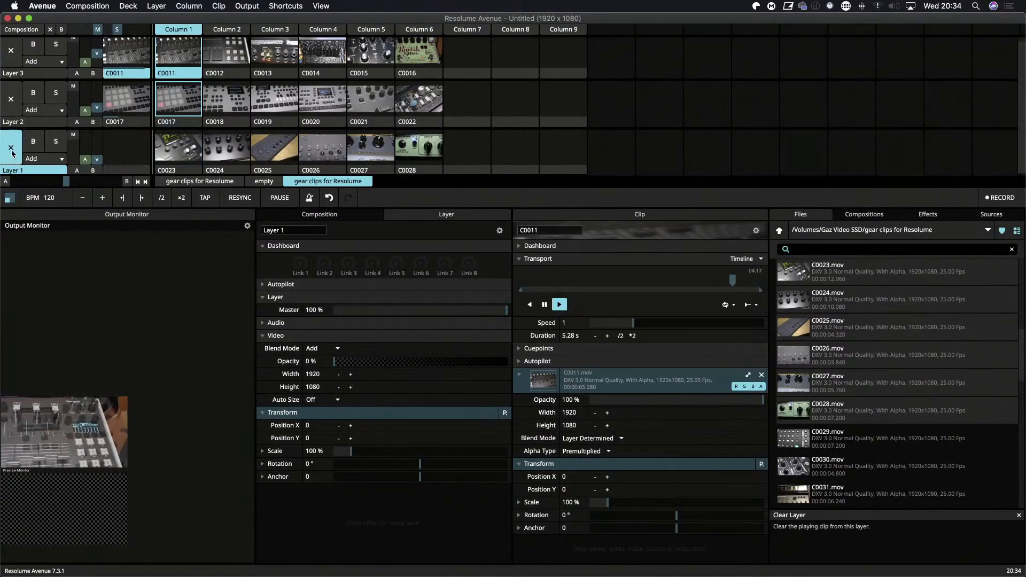
pyautogui.click(11, 98)
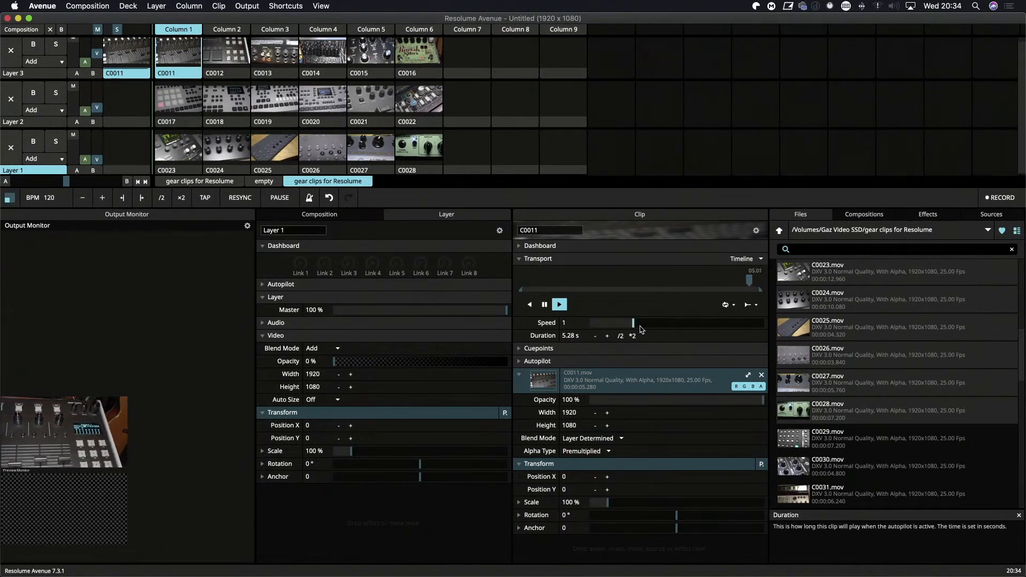
# Try the Play Once & Hold play mode on clip C0011, then set it to Bounce.
pyautogui.click(734, 306)
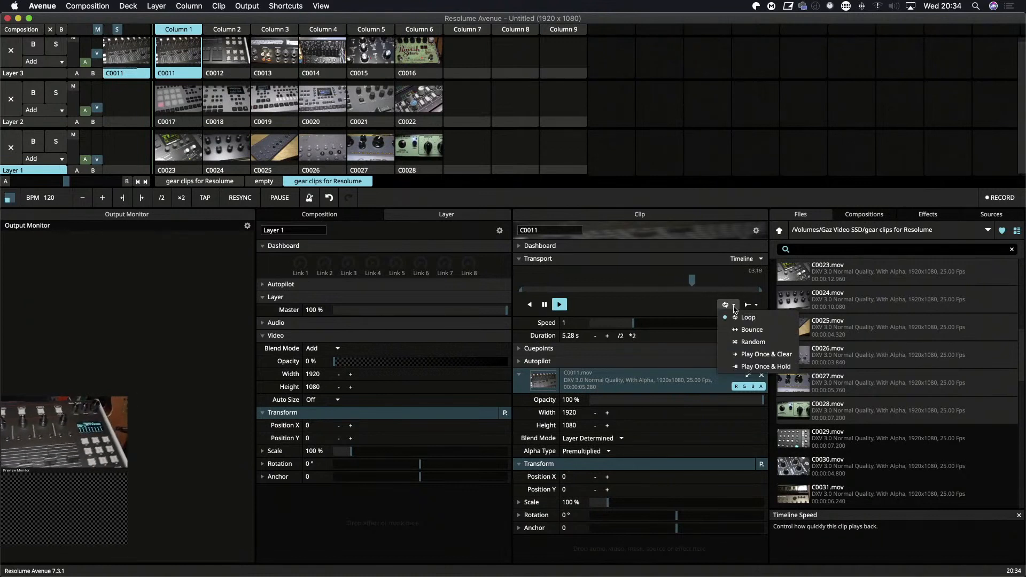
pyautogui.click(755, 368)
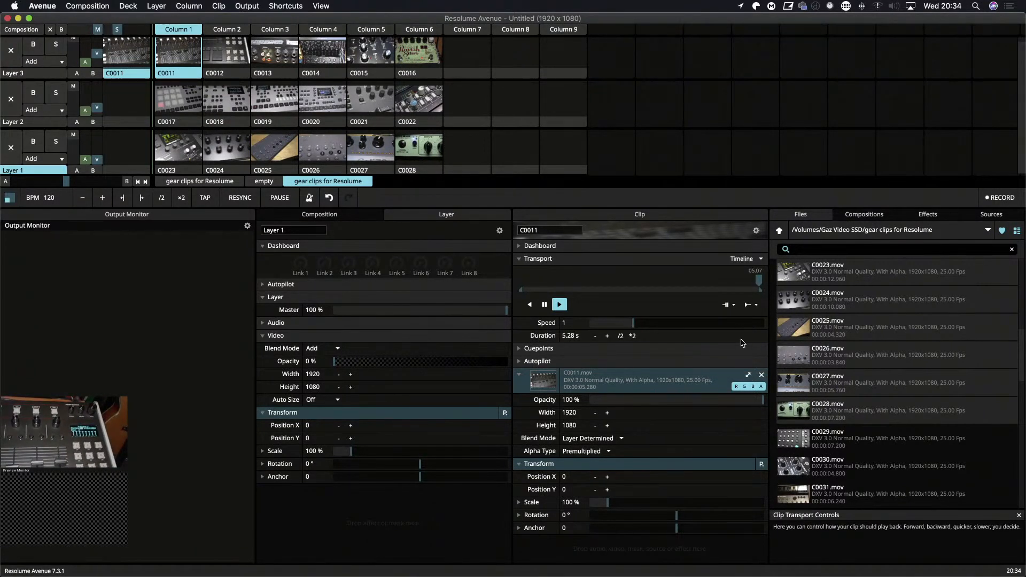
pyautogui.click(728, 304)
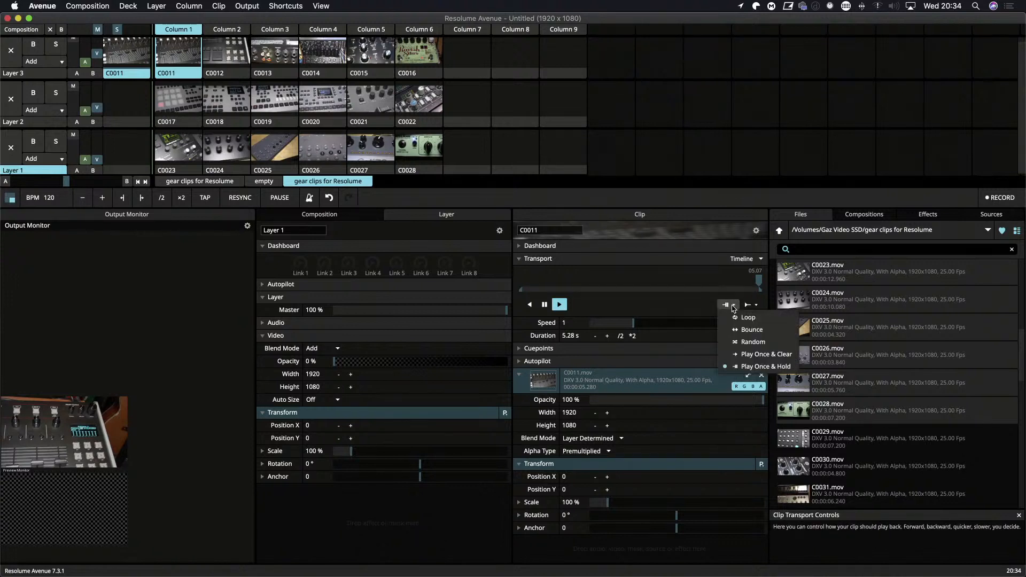
pyautogui.click(746, 331)
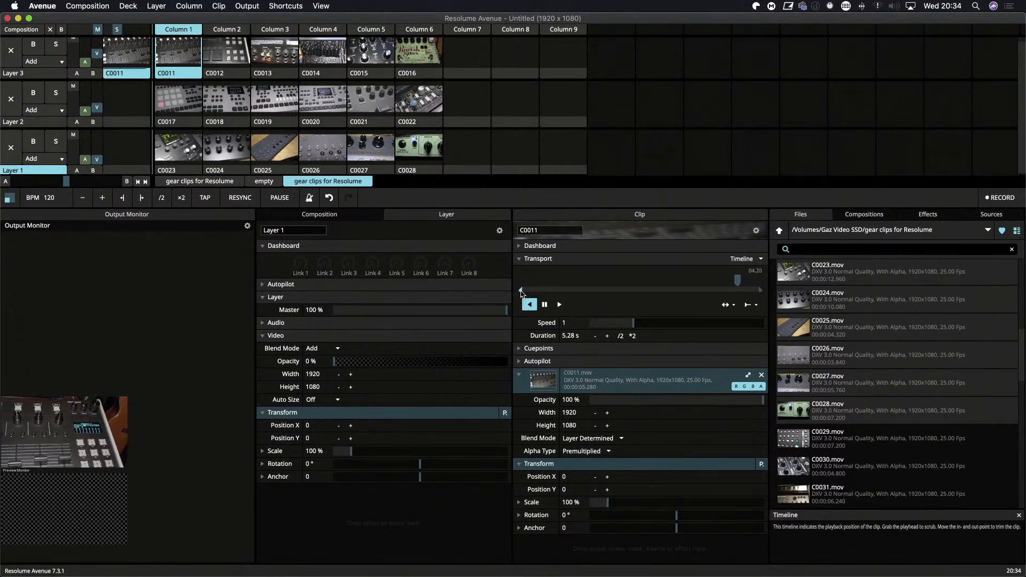
# Trim clip C0011 by moving its in and out points inward on the timeline to a duration of about 3.86 s.
pyautogui.moveTo(520, 292); pyautogui.dragTo(536, 292)
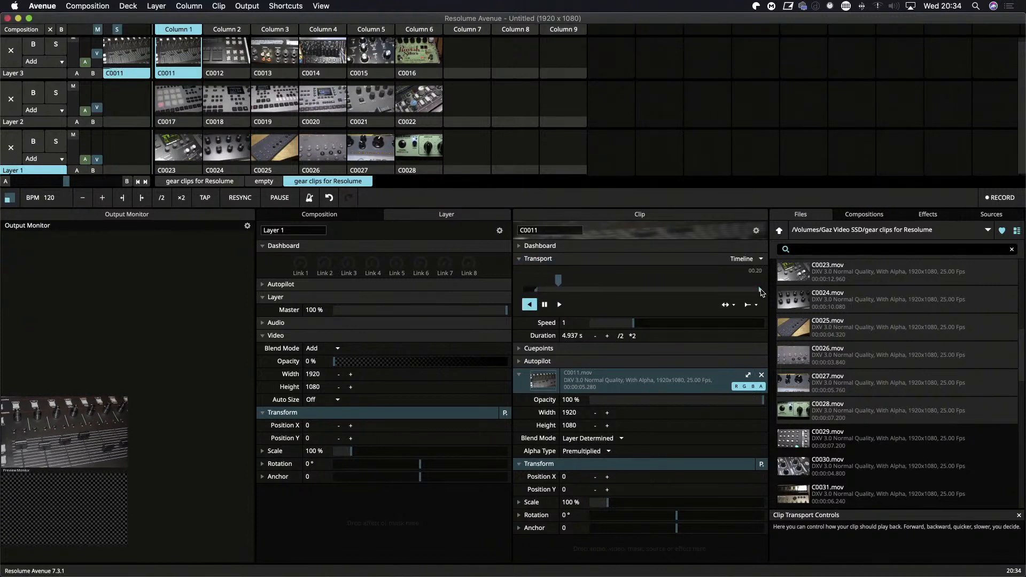
pyautogui.moveTo(759, 291); pyautogui.dragTo(730, 296)
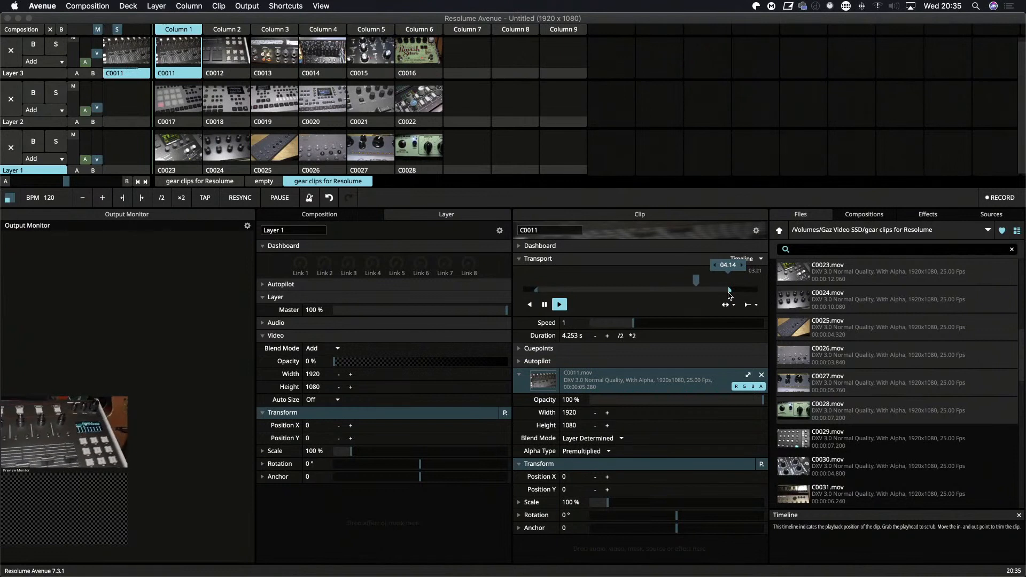
pyautogui.moveTo(730, 295); pyautogui.dragTo(712, 294)
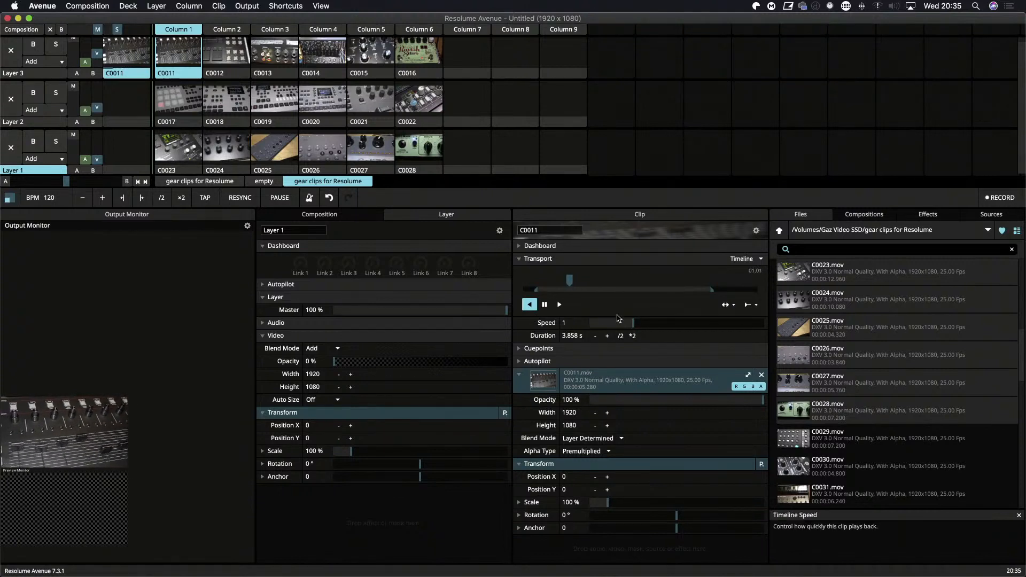
# Slow clip C0011's playback speed to about 0.16, then bring it back up to 0.99.
pyautogui.moveTo(632, 323); pyautogui.dragTo(606, 325)
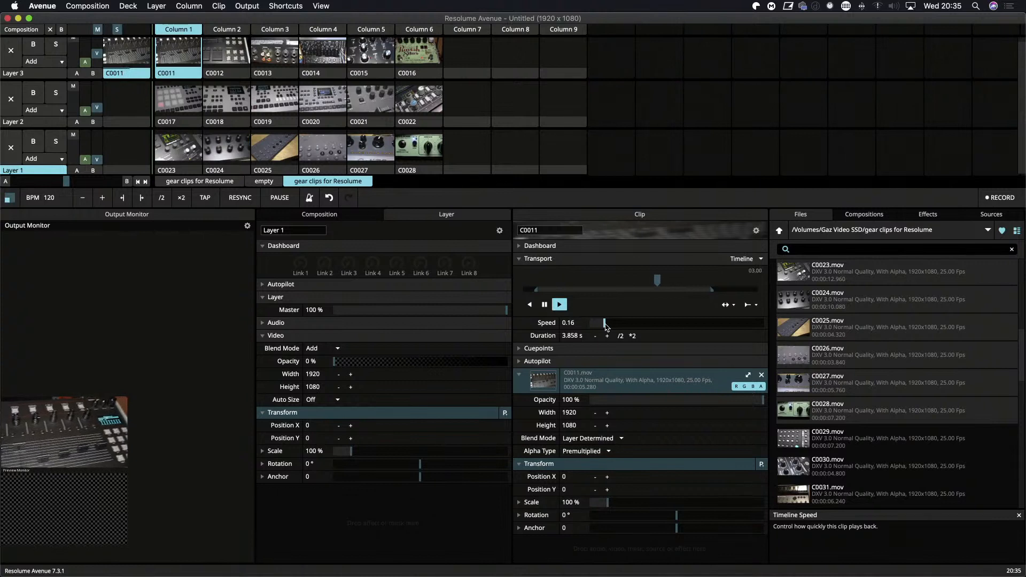
pyautogui.moveTo(605, 324); pyautogui.dragTo(635, 327)
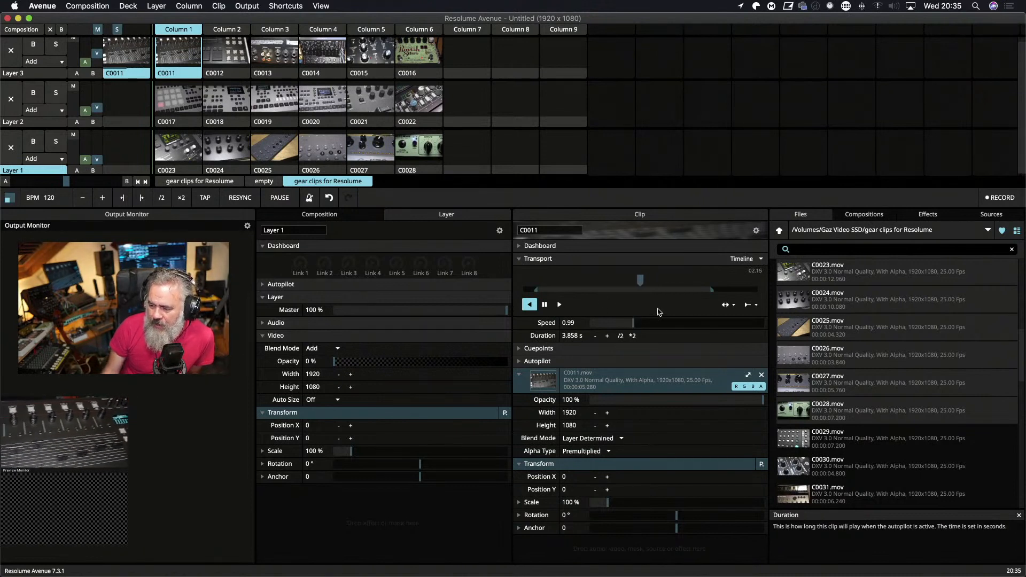
# Halve clip C0011's duration twice, double it twice, and fine-tune it to 3.658 s.
pyautogui.click(620, 337)
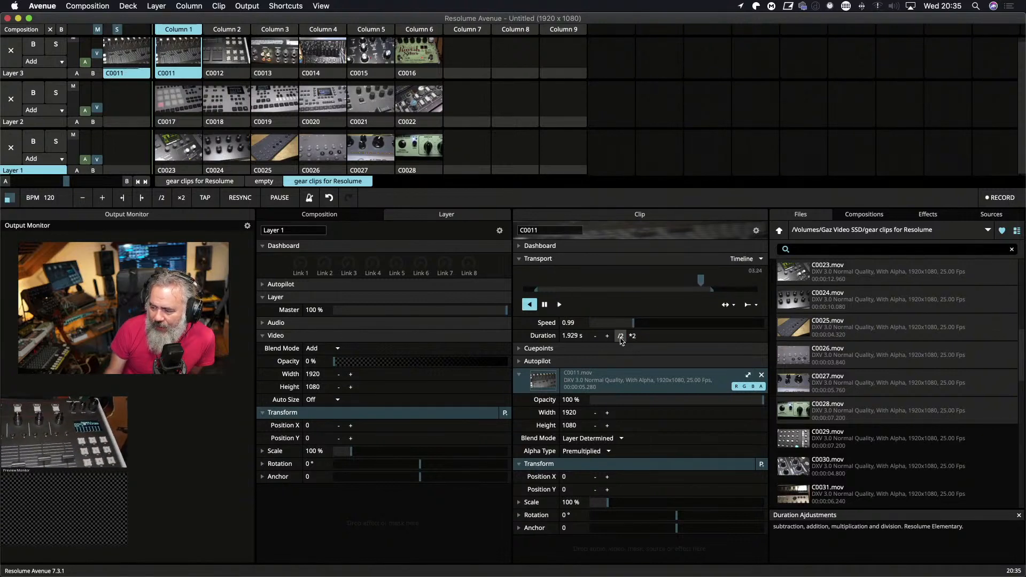
pyautogui.click(620, 336)
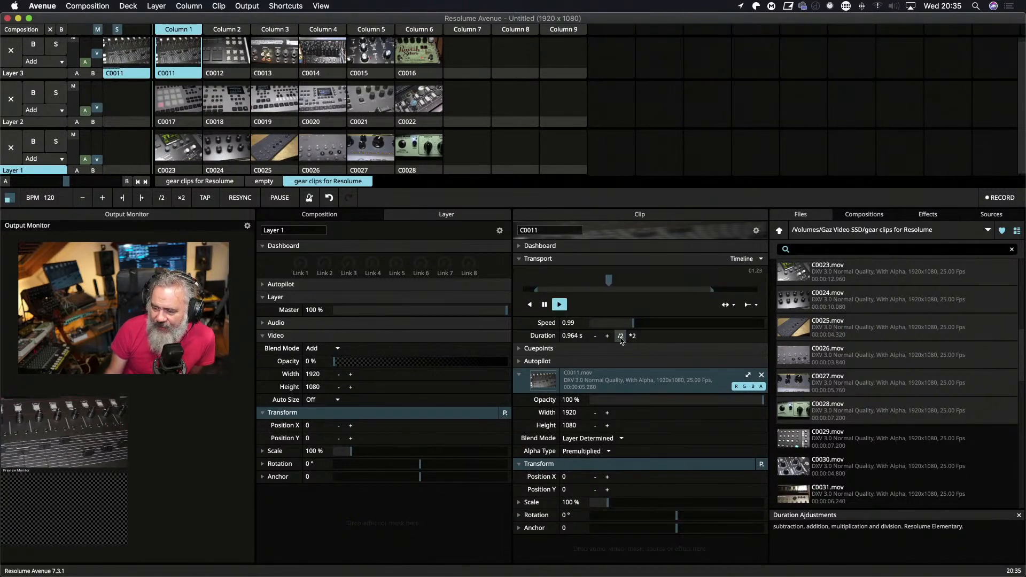
pyautogui.click(632, 336)
pyautogui.click(633, 336)
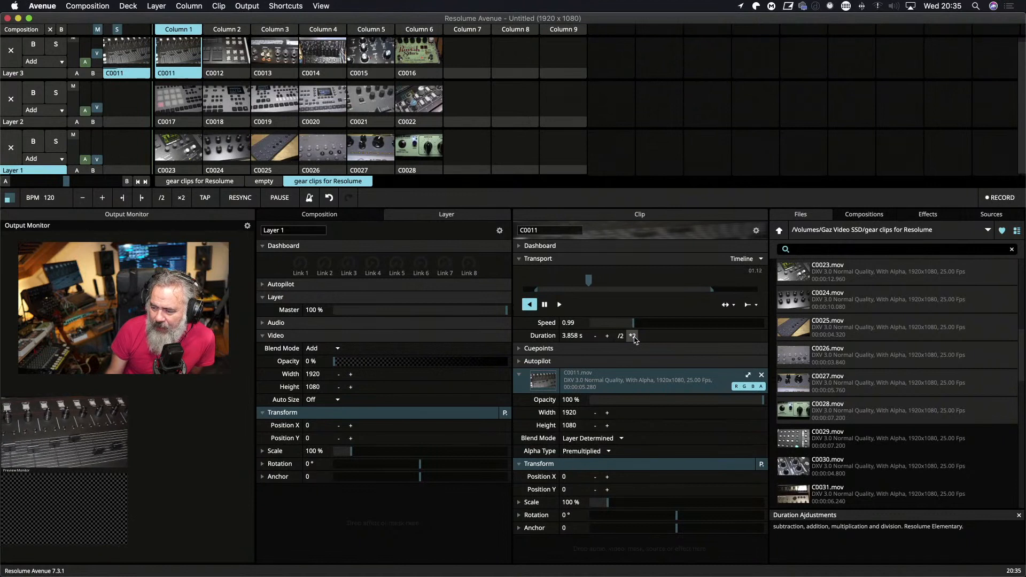
pyautogui.click(596, 337)
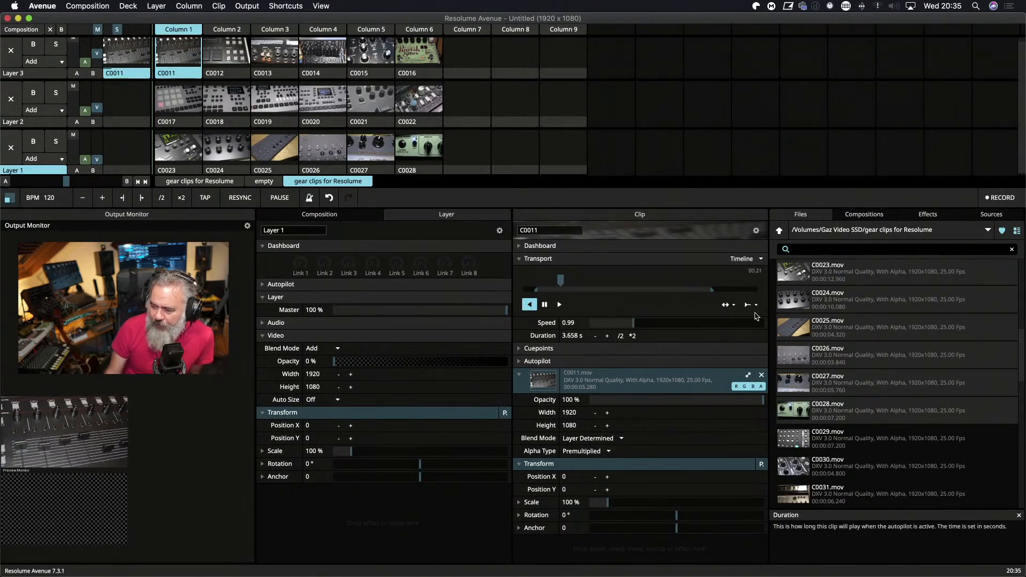
pyautogui.click(756, 306)
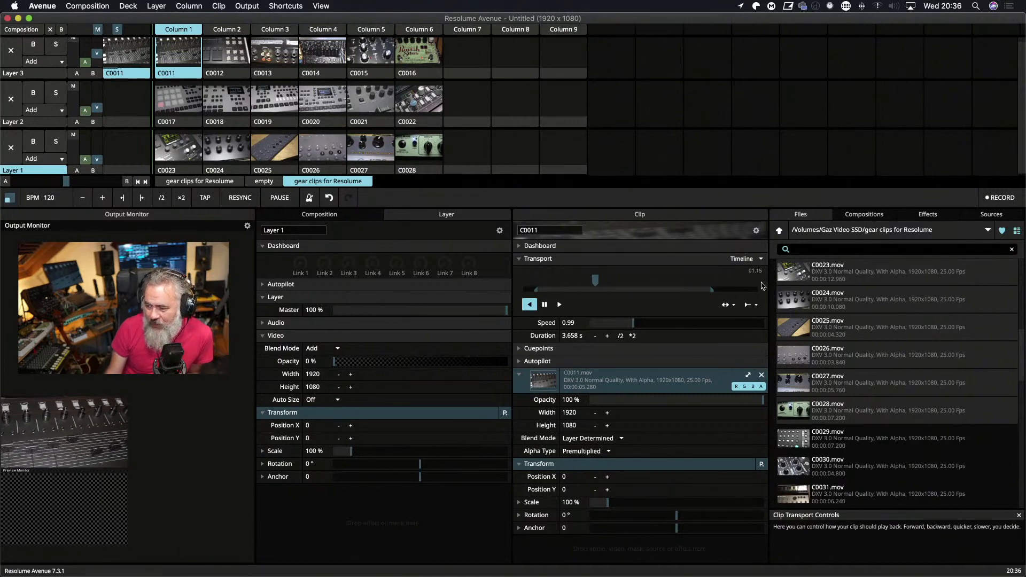
# Set the third and fifth cue points of clip C0011 during playback and jump back and forth between them.
pyautogui.click(519, 349)
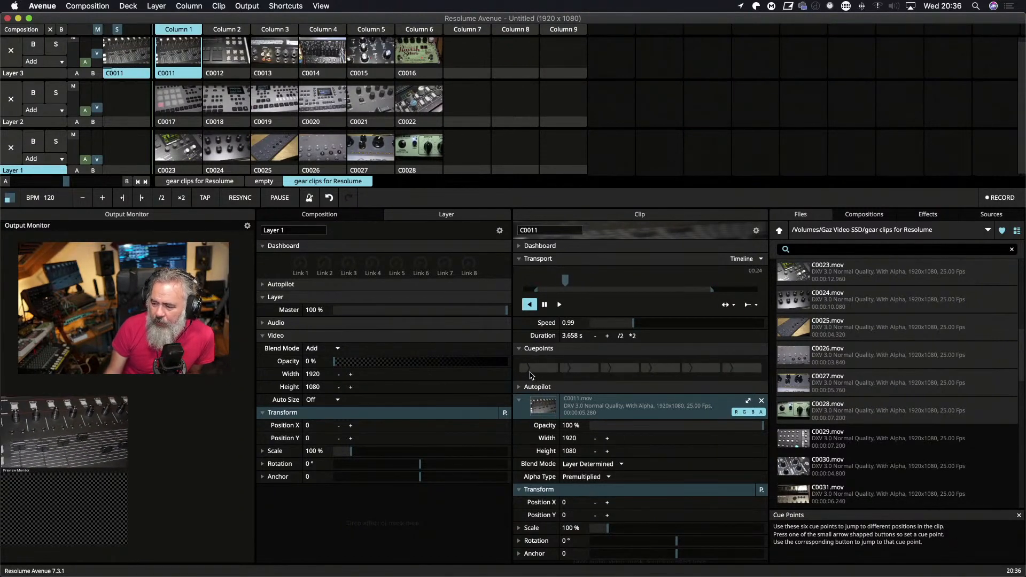
pyautogui.click(605, 368)
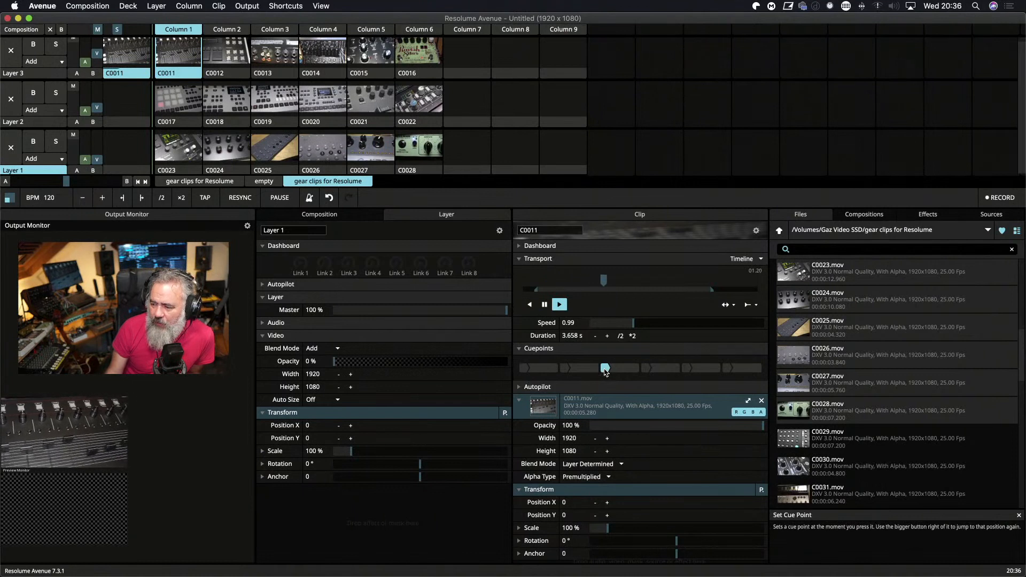
pyautogui.click(686, 369)
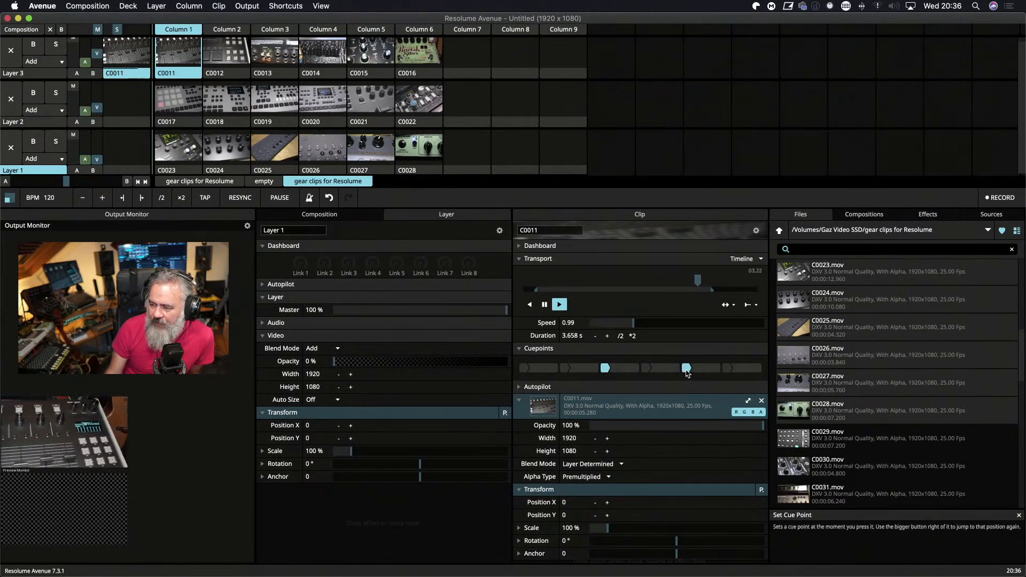
pyautogui.click(629, 369)
pyautogui.click(711, 371)
pyautogui.click(625, 369)
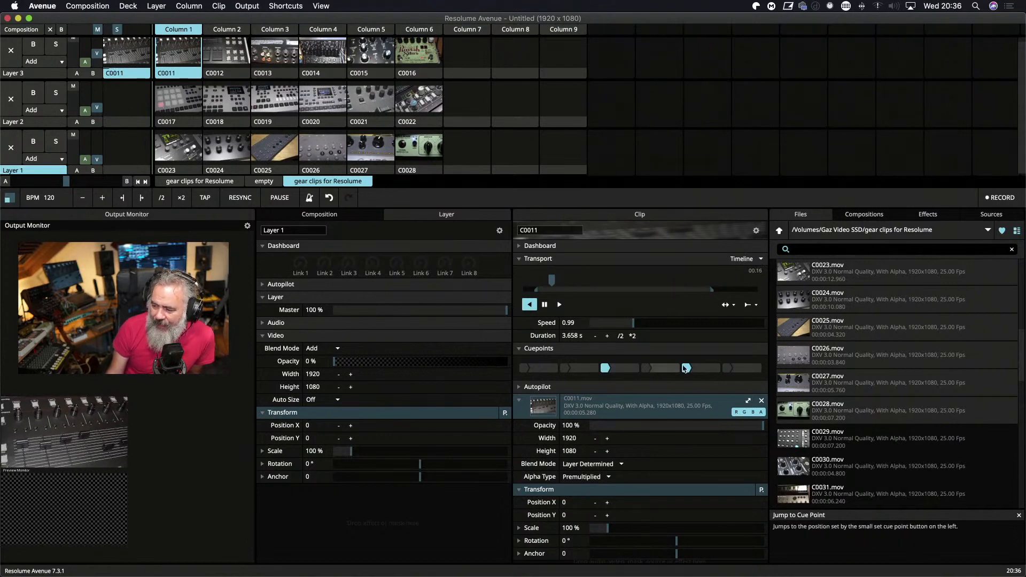
# View the MIDI shortcut mapping mode, leave it without assigning anything, and collapse the clip's cue points.
pyautogui.press('super+m')
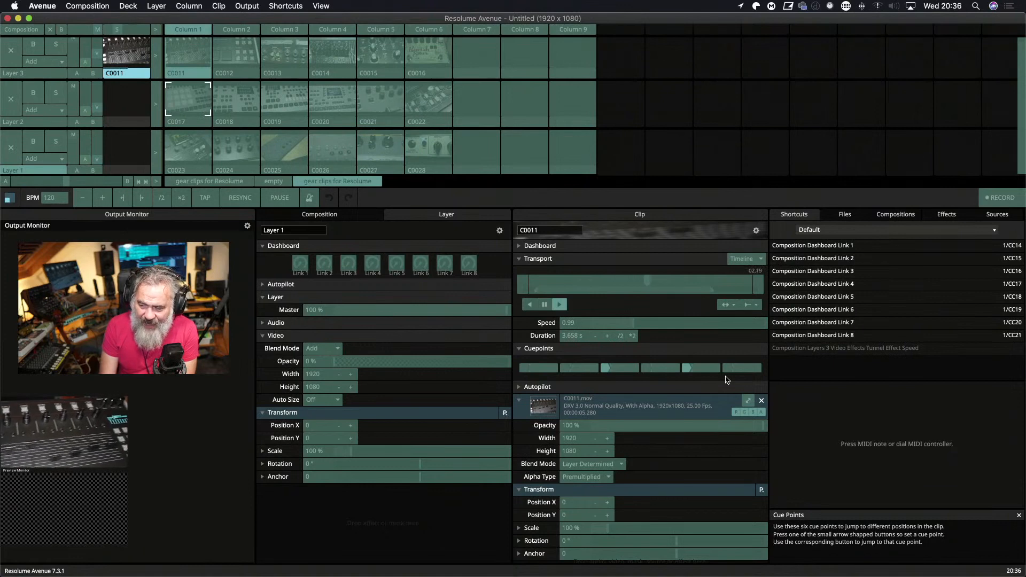
pyautogui.press('super+m')
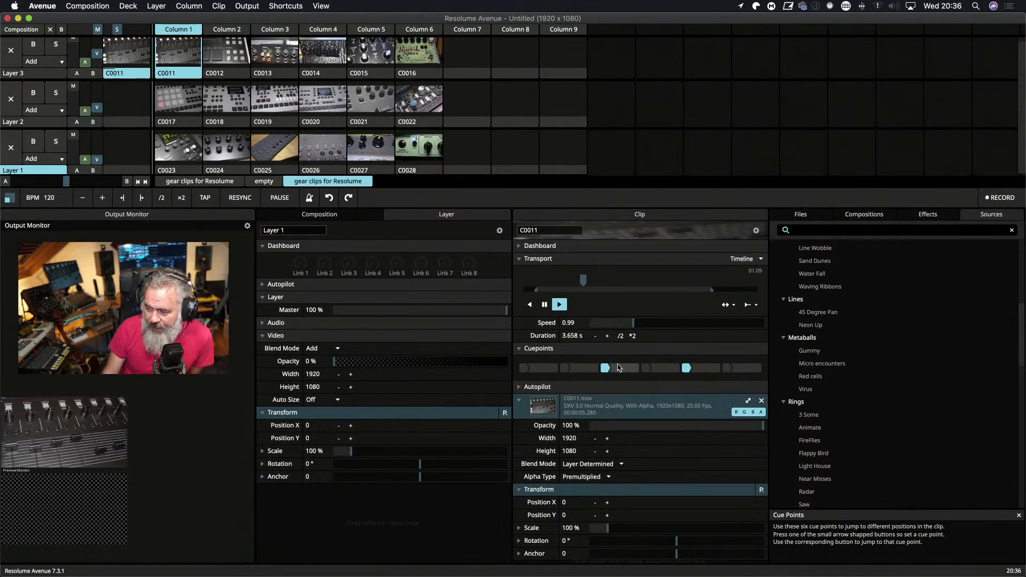
pyautogui.click(524, 349)
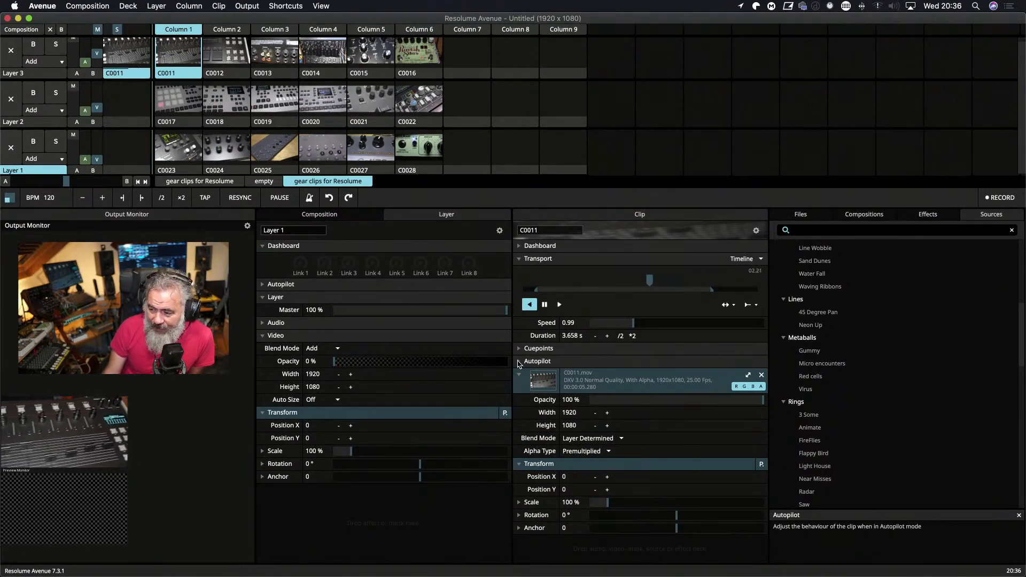
# Expand the autopilot settings of clip C0011 and Layer 1, and switch Layer 1's autopilot to forward and back to off.
pyautogui.click(519, 362)
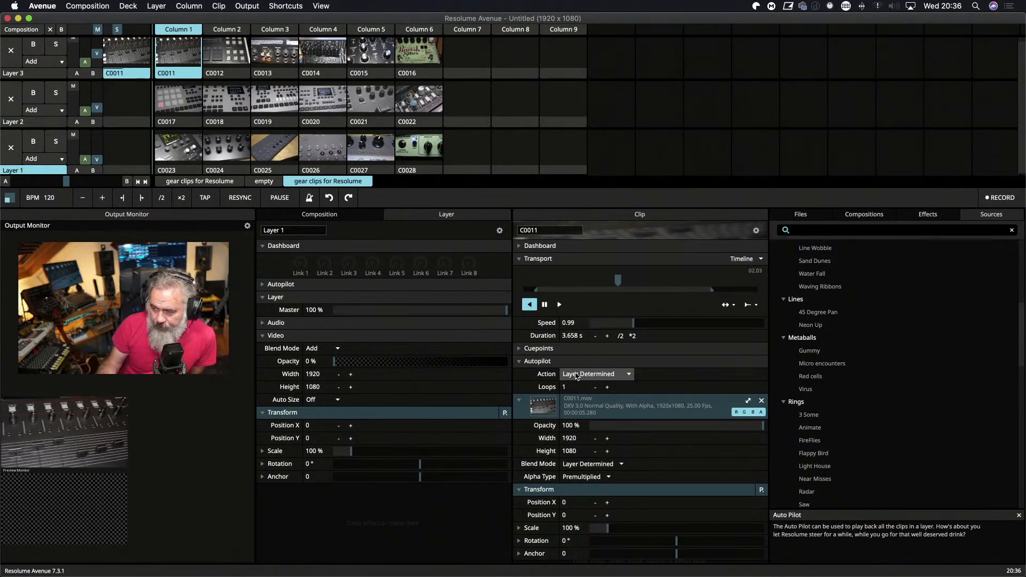
pyautogui.click(260, 285)
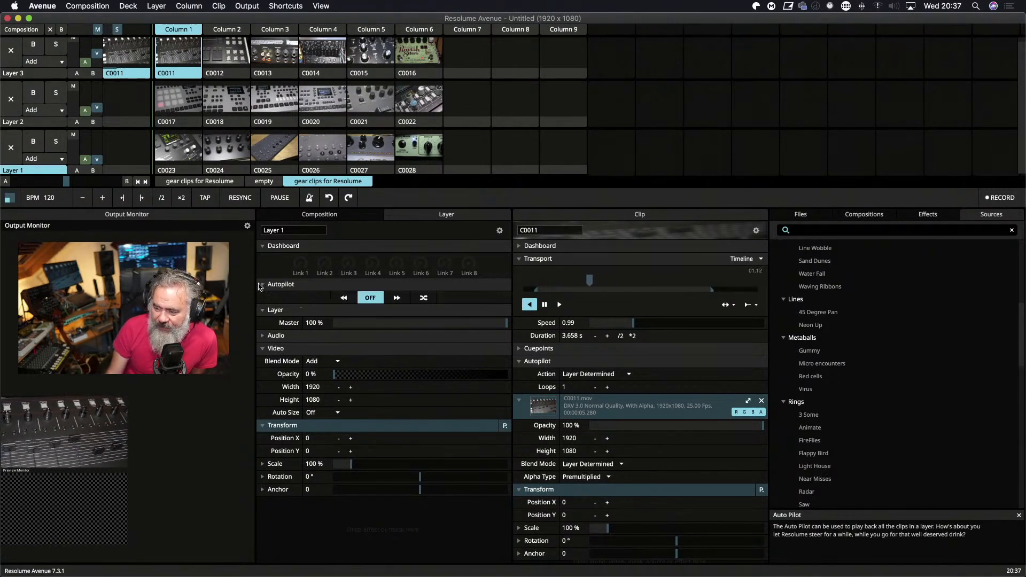
pyautogui.click(397, 297)
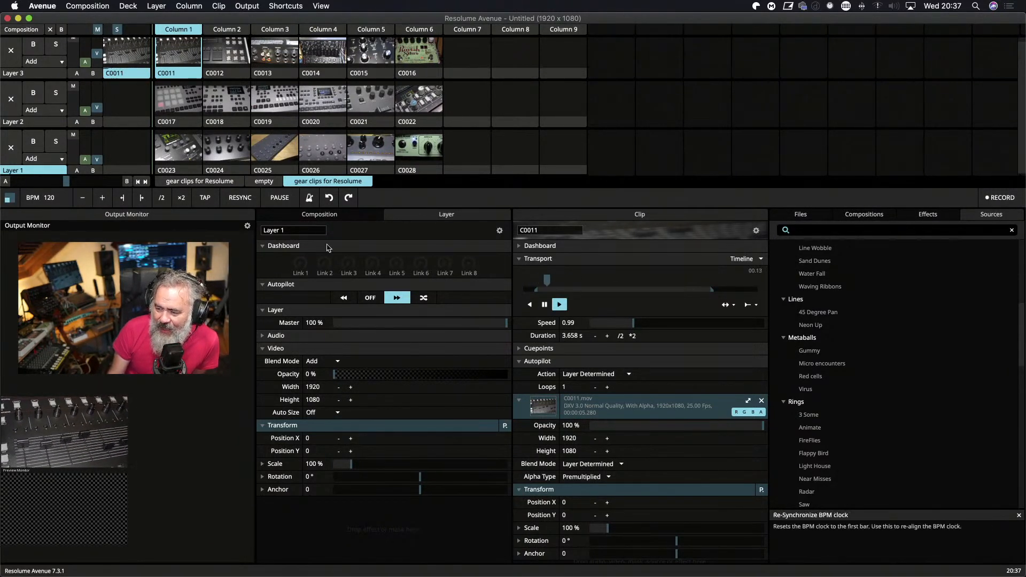
pyautogui.click(370, 297)
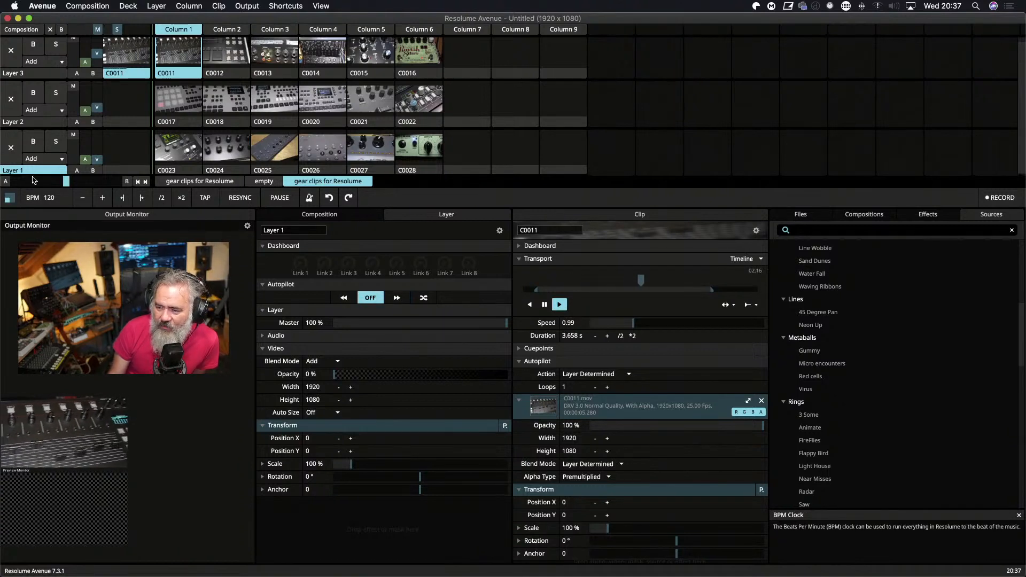
# Select Layer 3, expand its autopilot settings and set the autopilot to play forward.
pyautogui.click(43, 75)
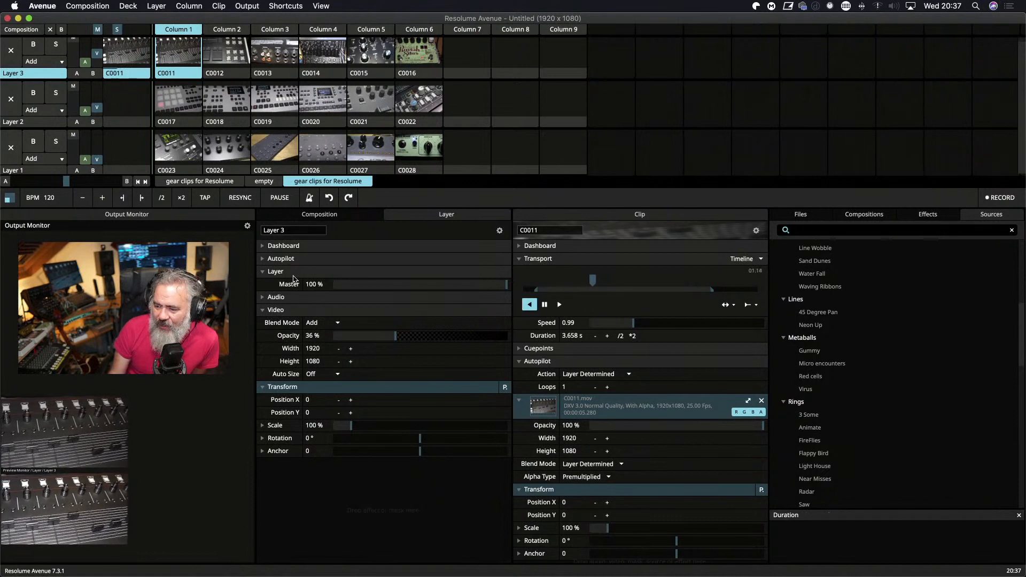
pyautogui.click(268, 259)
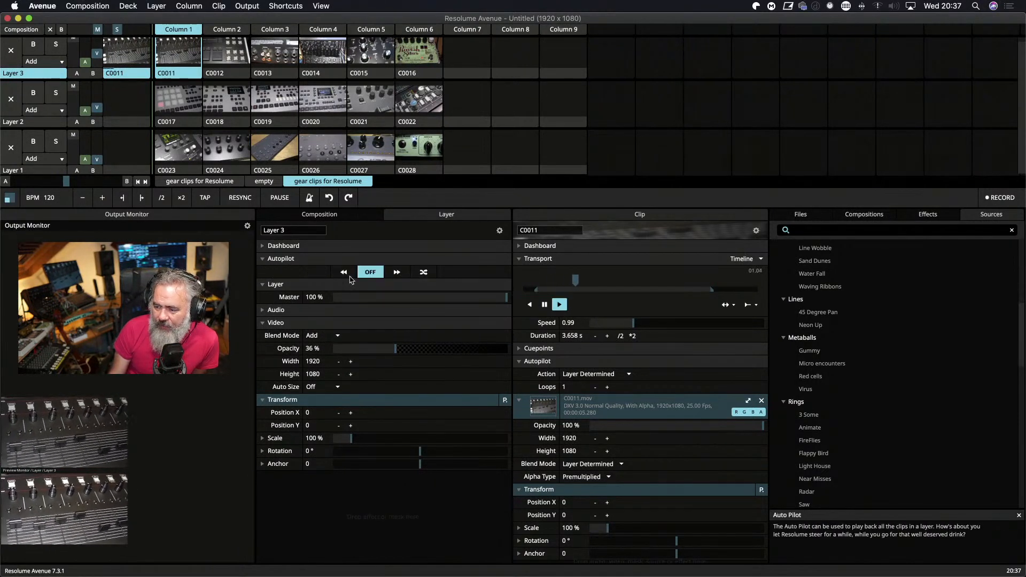
pyautogui.click(396, 274)
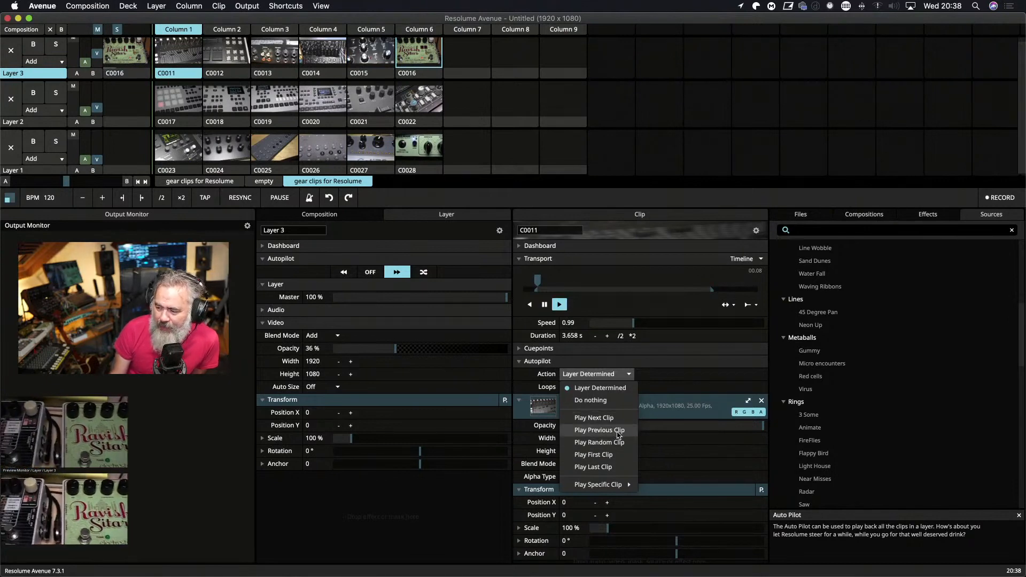
# Review clip C0011's autopilot actions, including the specific clip choices, without changing them, and turn Layer 3's autopilot off.
pyautogui.moveTo(625, 488)
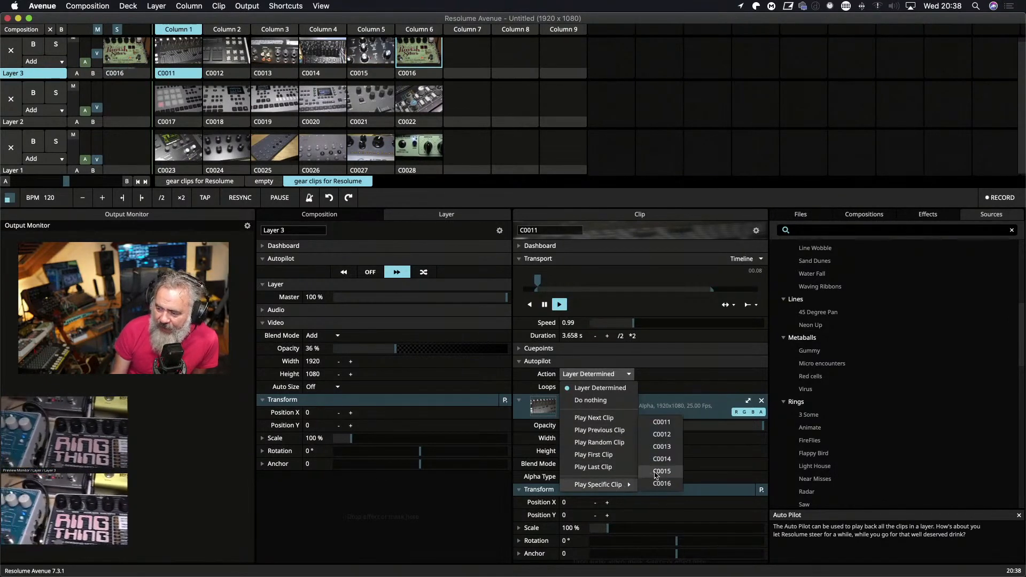
pyautogui.click(667, 381)
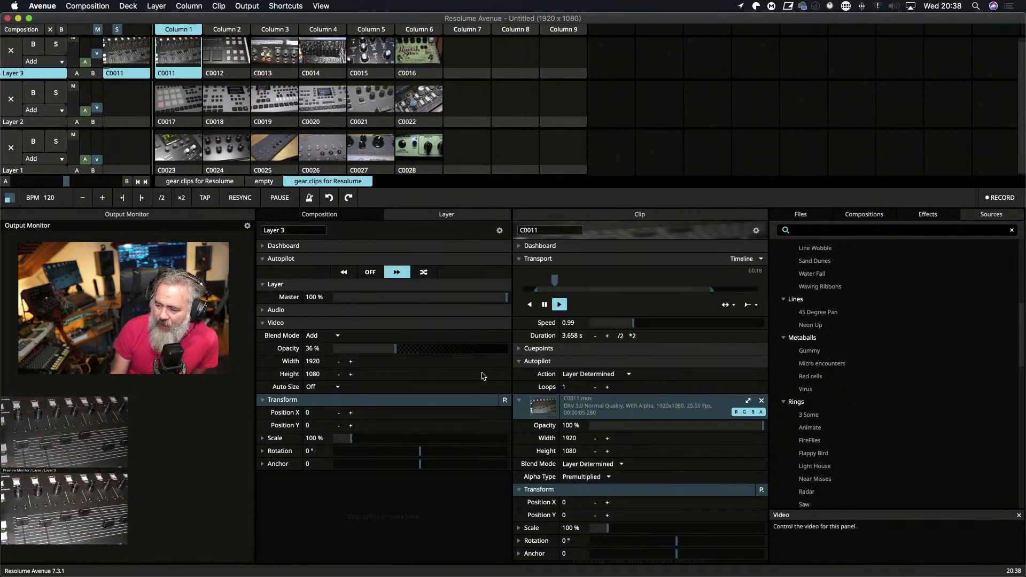
pyautogui.click(370, 272)
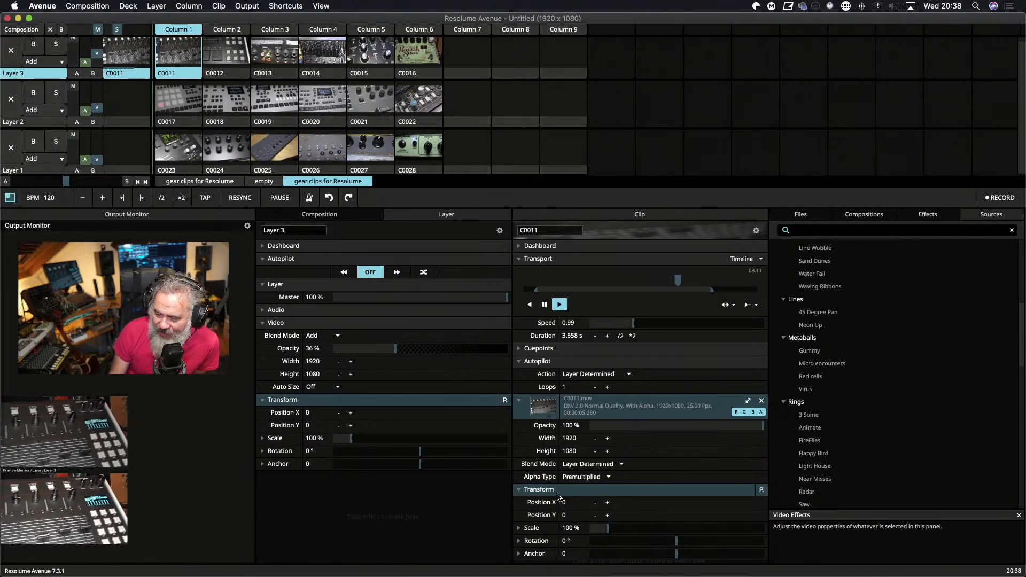
# Try enlarging clip C0011 with its transform Scale and restore the scale to 100%.
pyautogui.click(518, 489)
pyautogui.click(519, 490)
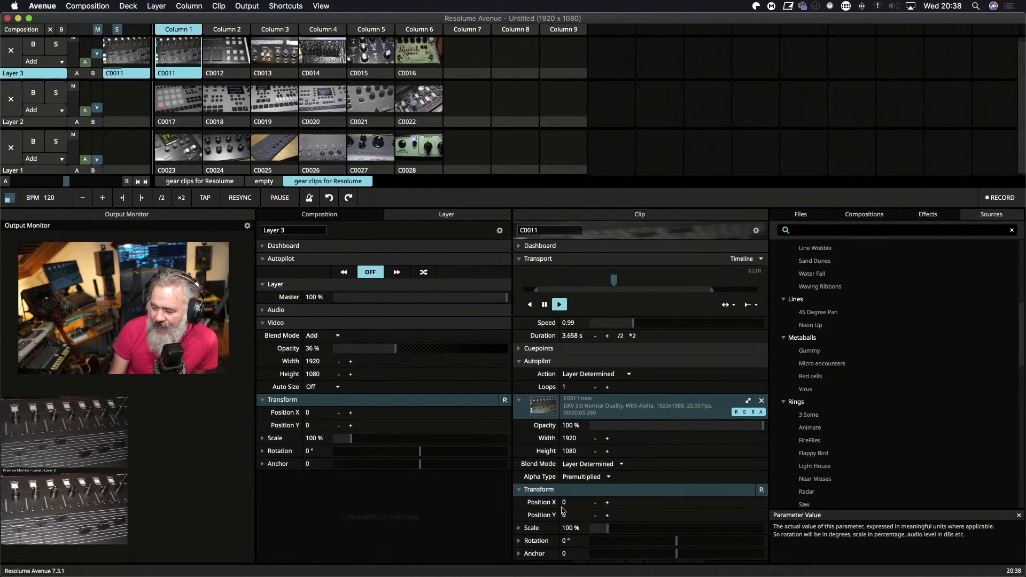
pyautogui.moveTo(607, 530)
pyautogui.mouseDown()
pyautogui.moveTo(641, 530)
pyautogui.moveTo(593, 530)
pyautogui.moveTo(608, 534)
pyautogui.mouseUp()
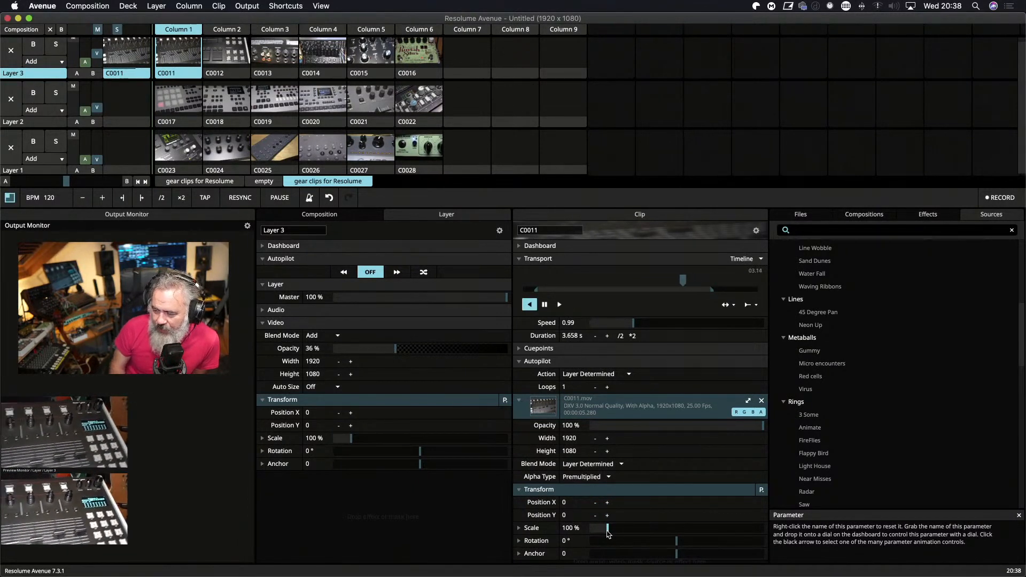
pyautogui.moveTo(608, 530); pyautogui.dragTo(651, 530)
pyautogui.doubleClick(647, 530)
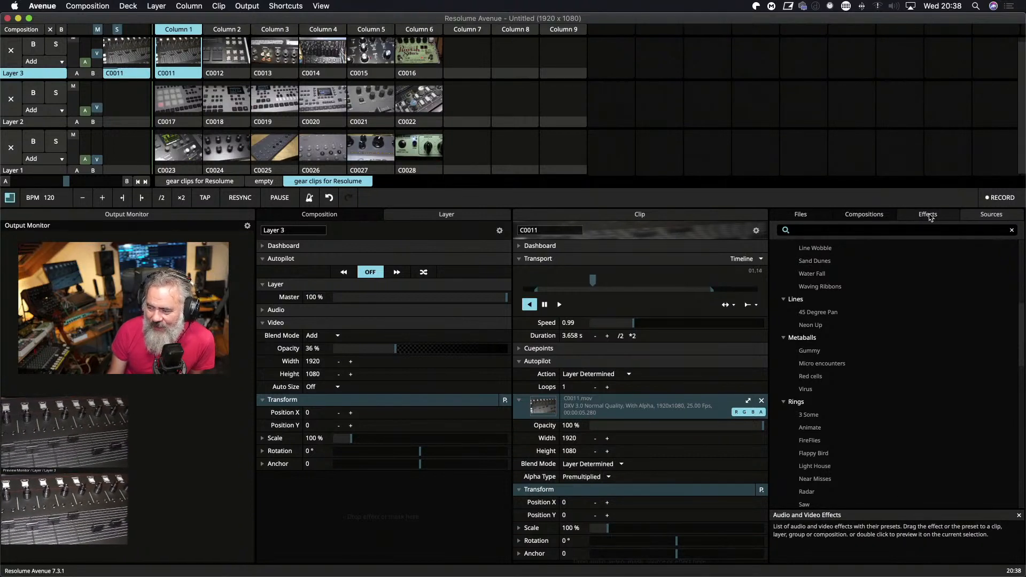
# Browse the lists of available video and audio effects, ending at the start of the video effects.
pyautogui.click(930, 217)
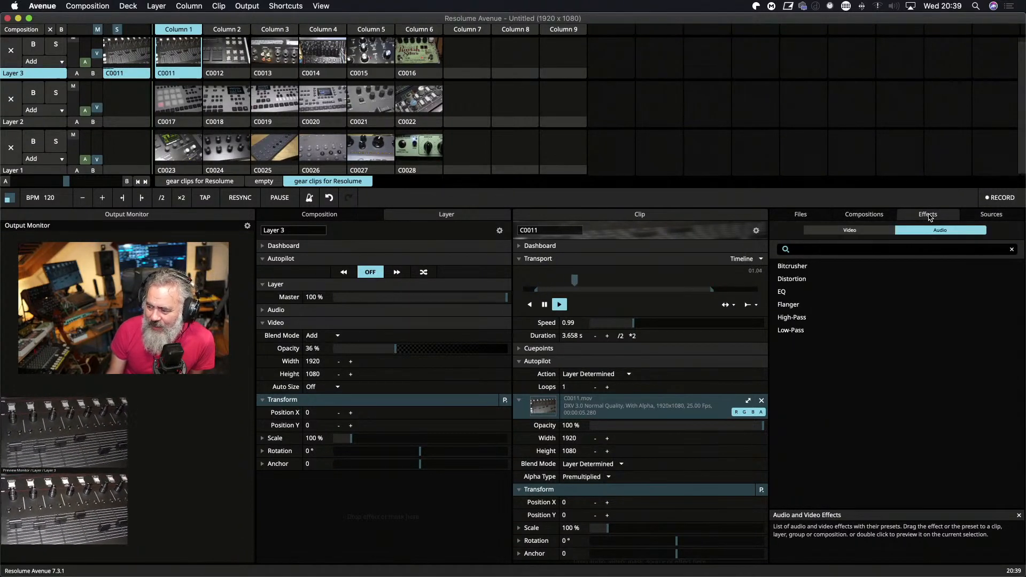
pyautogui.click(849, 231)
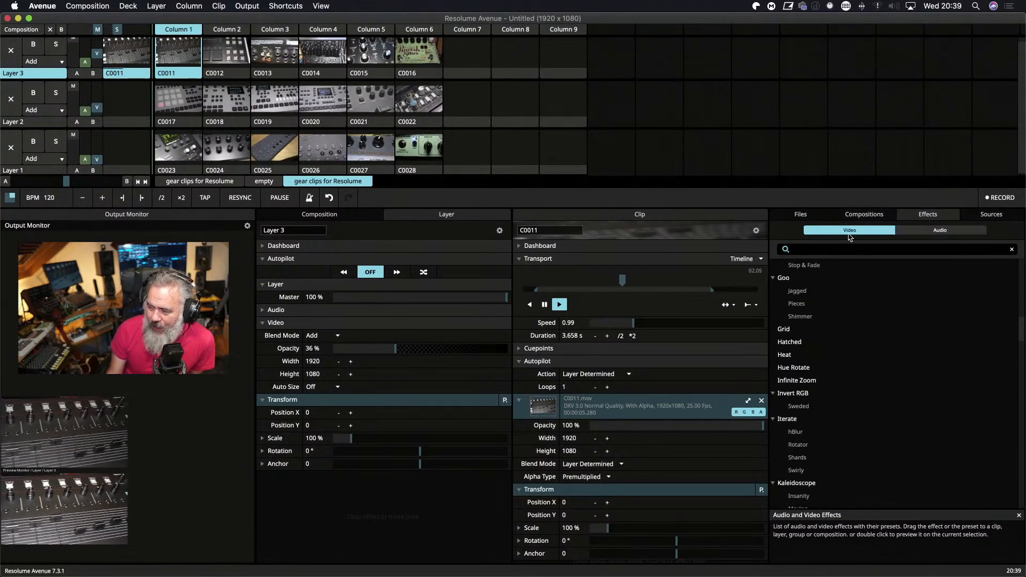
pyautogui.click(942, 230)
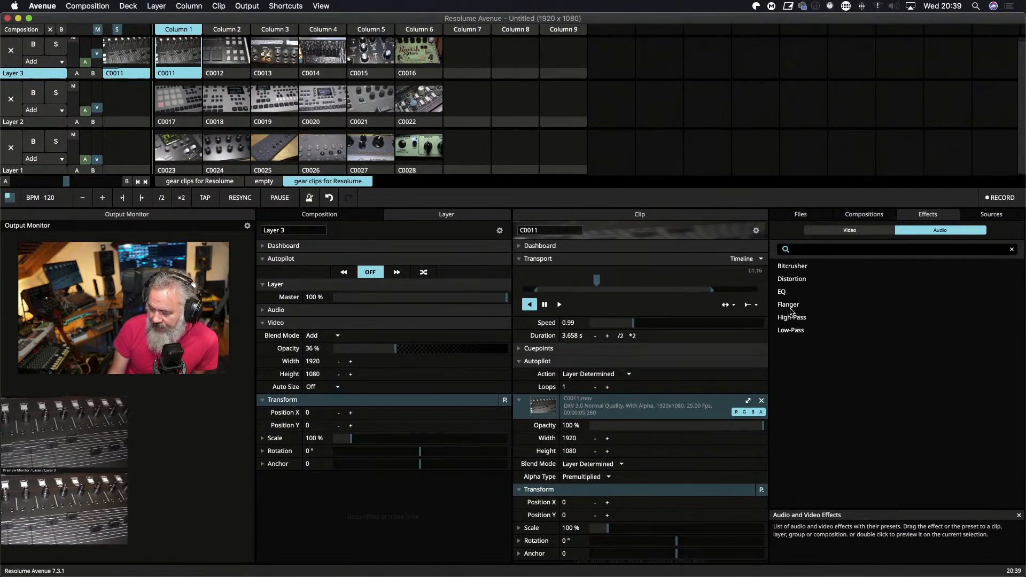
pyautogui.click(864, 234)
pyautogui.scroll(-3, 881, 393)
pyautogui.scroll(3, 881, 393)
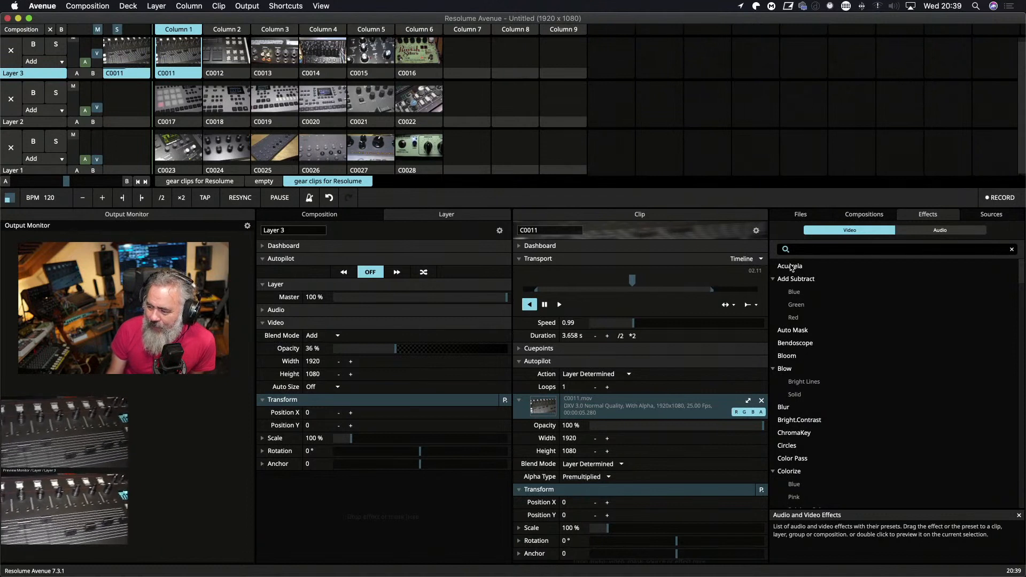
# Preview the Acuarela video effect and its parameters, and apply the effect to Layer 3.
pyautogui.doubleClick(790, 267)
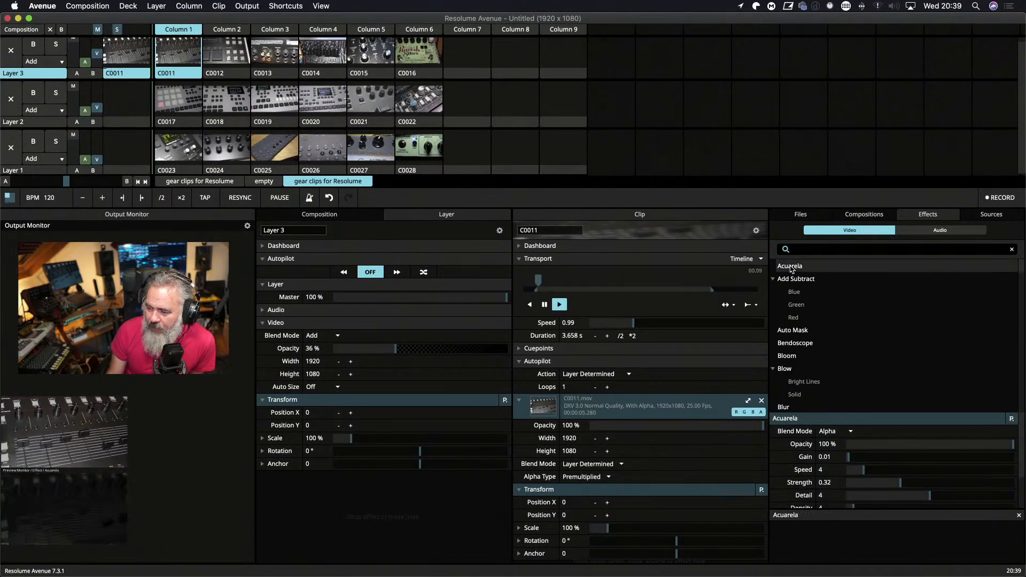
pyautogui.click(28, 494)
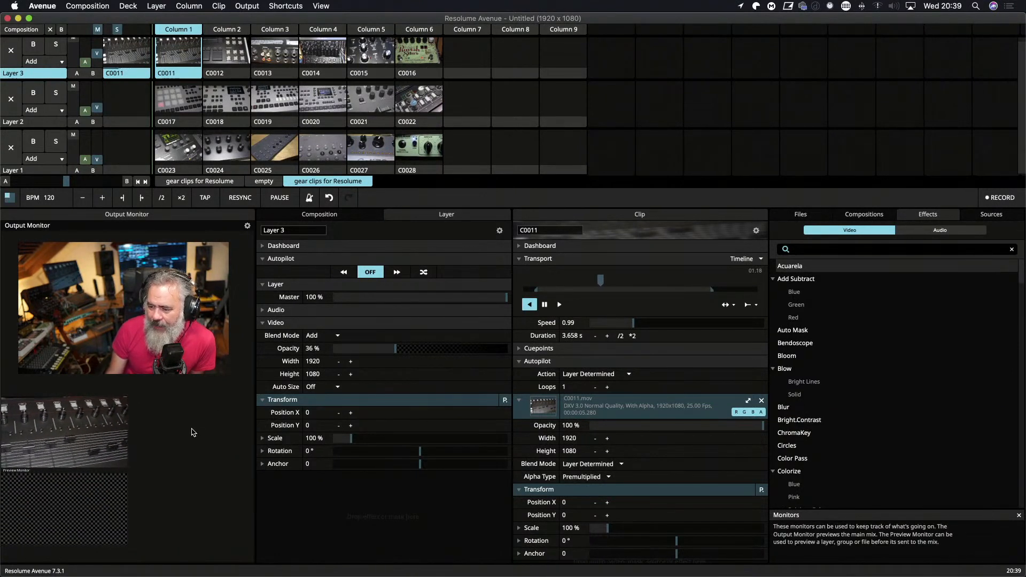
pyautogui.click(793, 268)
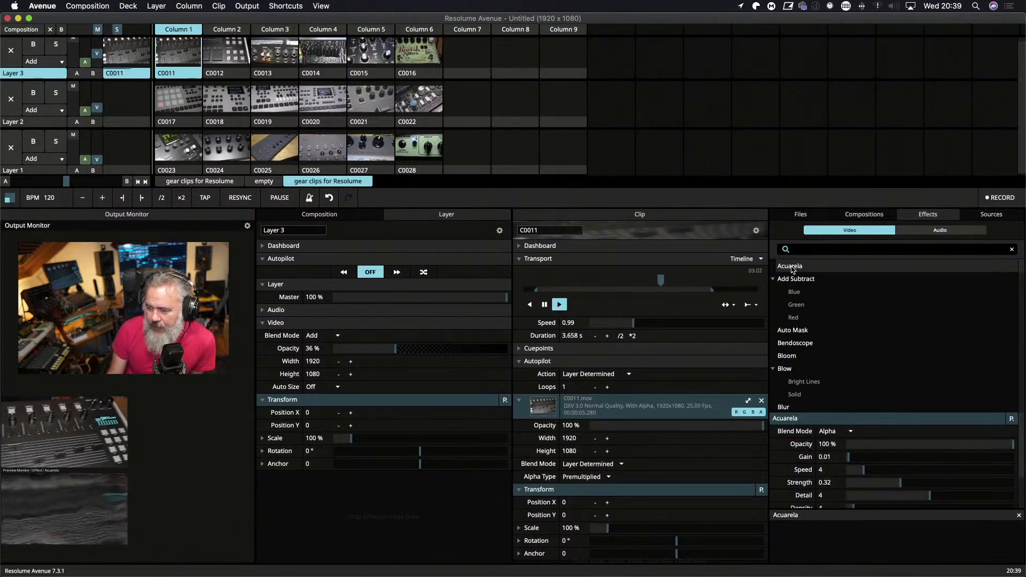
pyautogui.scroll(-2, 868, 471)
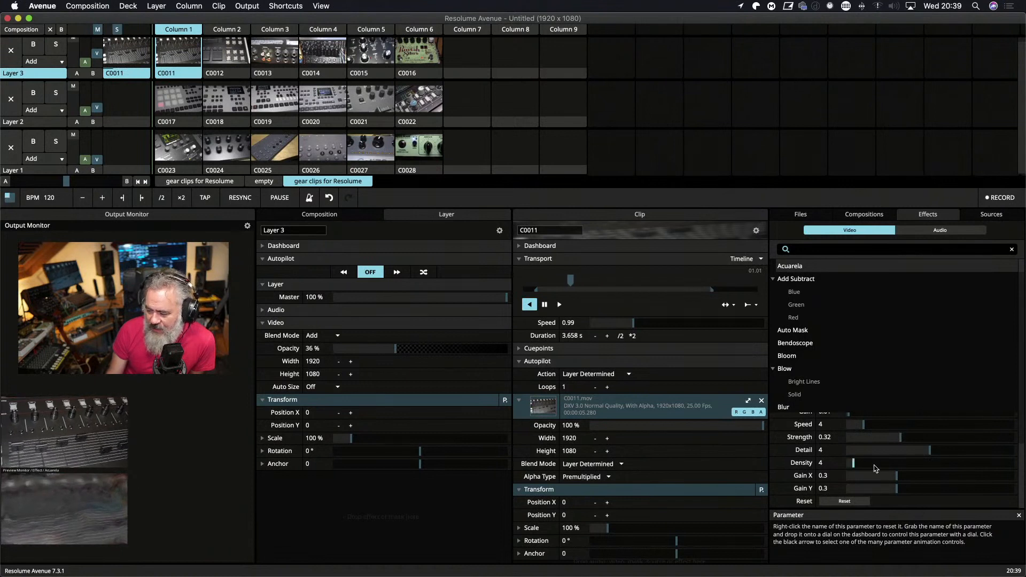
pyautogui.scroll(2, 882, 459)
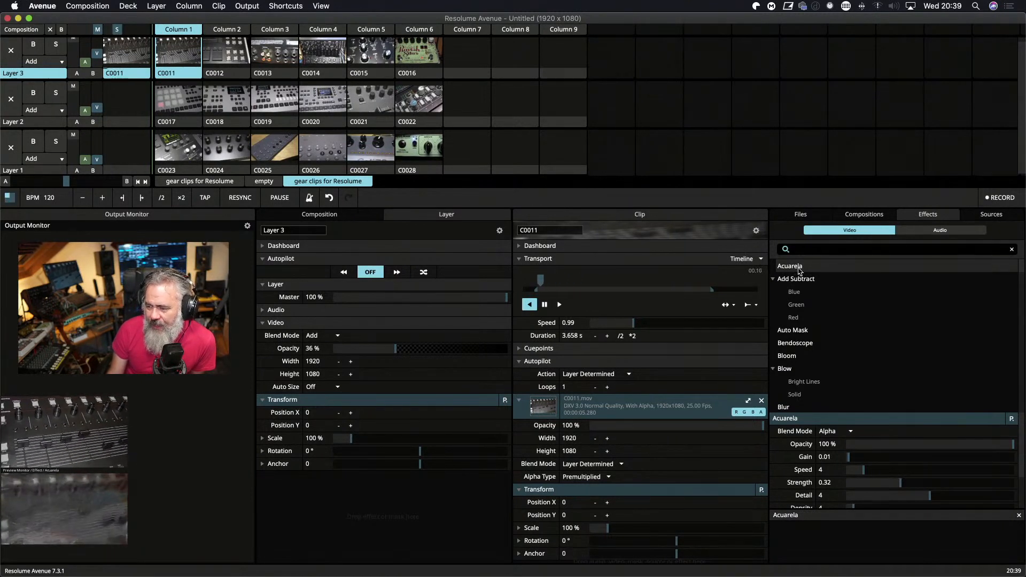
pyautogui.moveTo(795, 267); pyautogui.dragTo(34, 74)
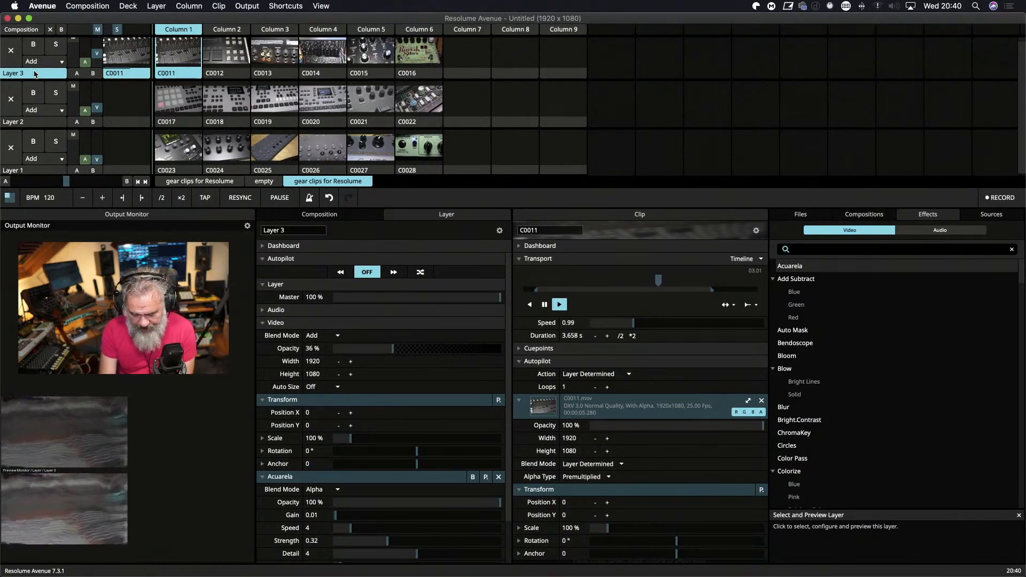
# Show the Acuarela effect full screen on Display 1 and send the output back to Display 3.
pyautogui.press('super+shift+f')
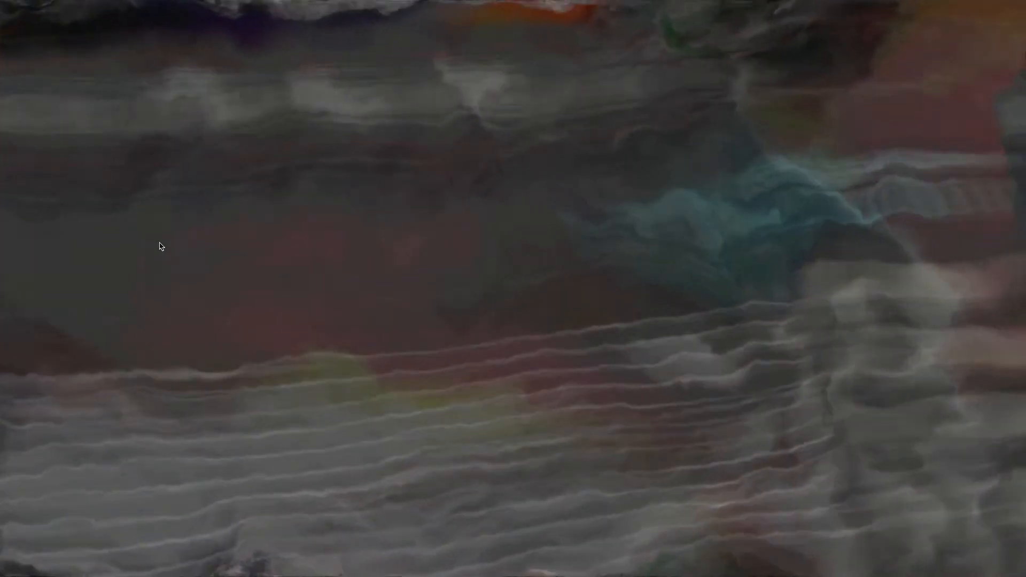
pyautogui.click(247, 6)
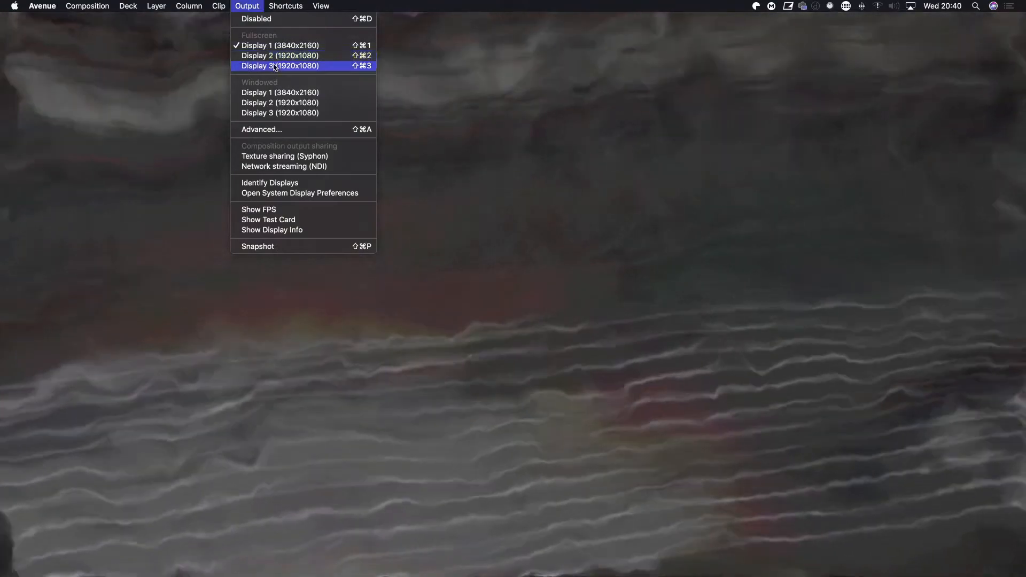
pyautogui.click(289, 66)
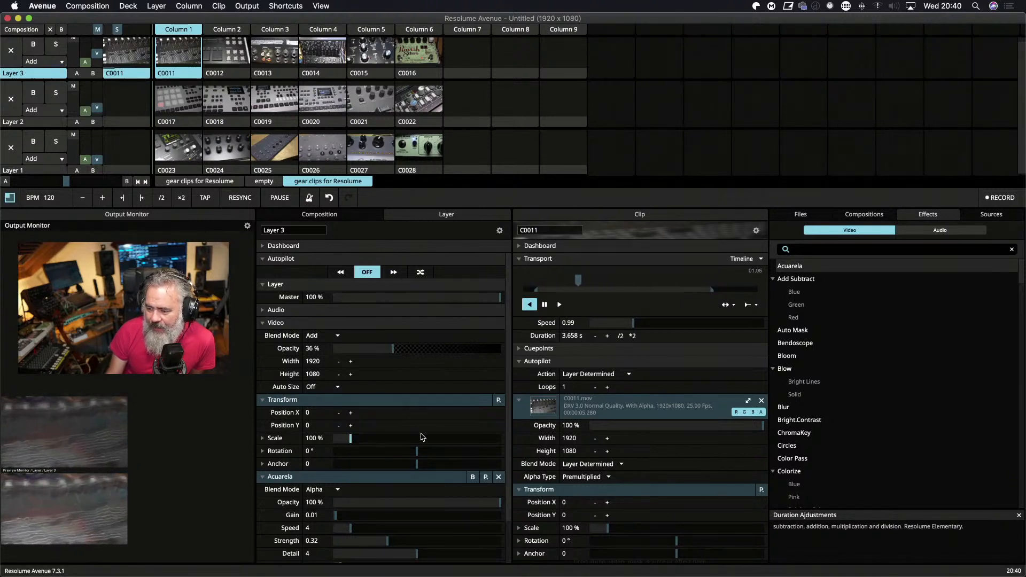
# Map the Opacity of Layer 3's Acuarela effect to MIDI CC 1 on channel 1 and leave mapping mode.
pyautogui.scroll(-3, 431, 410)
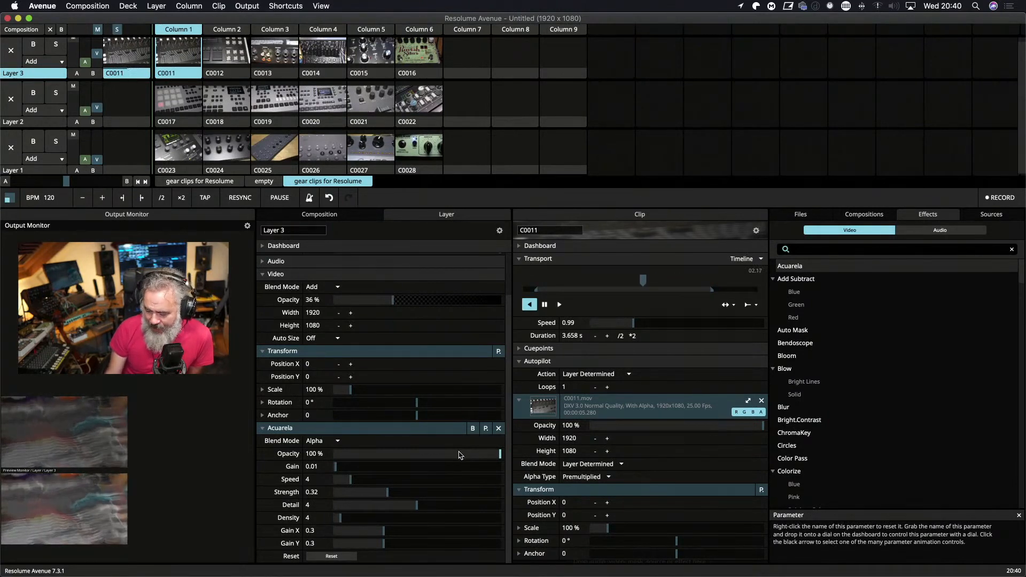
pyautogui.press('super+m')
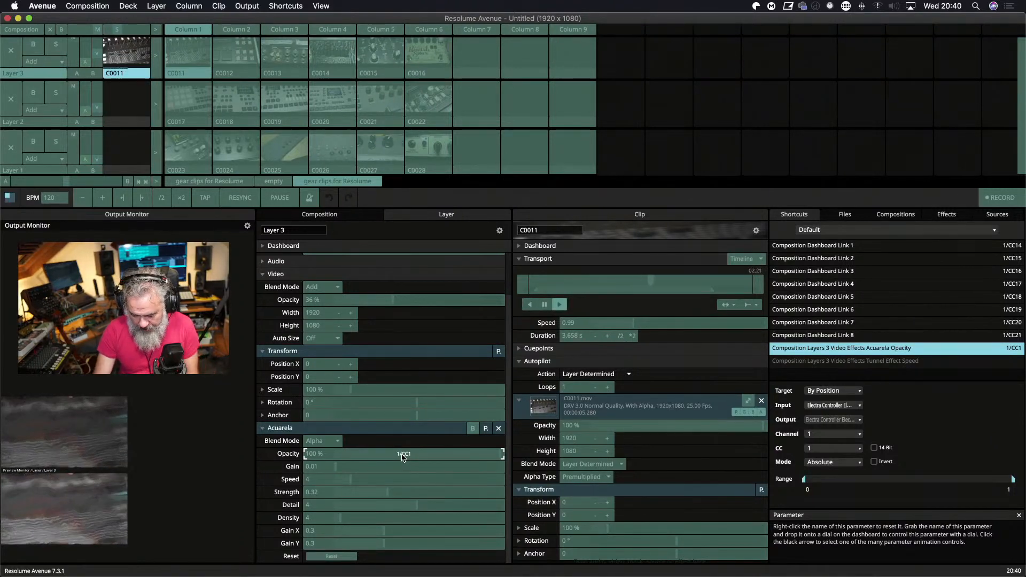
pyautogui.press('super+m')
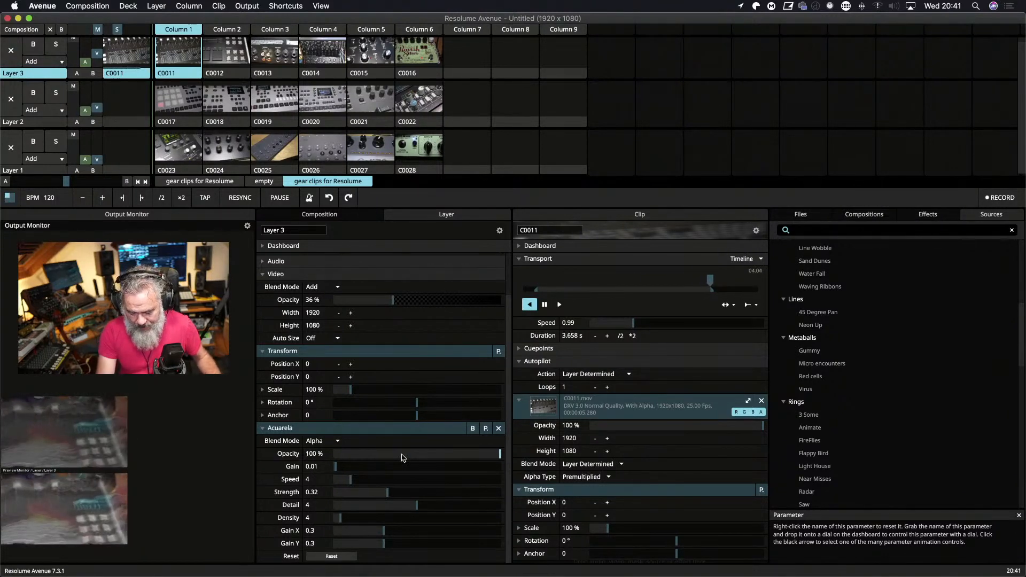
# Check the MIDI-controlled Acuarela opacity in the full-screen output on Display 1, and return the output to Display 3.
pyautogui.press('super+shift+f')
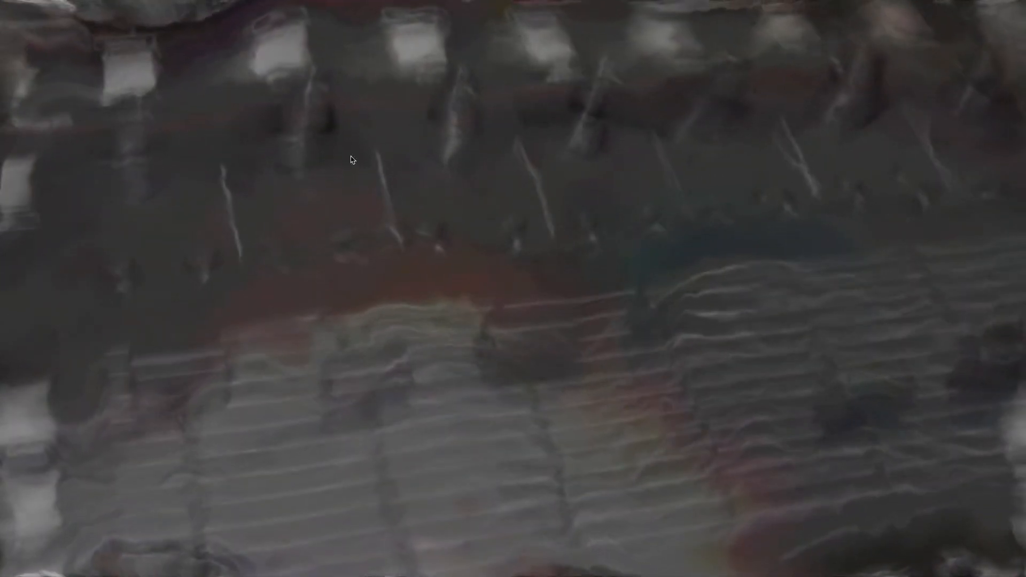
pyautogui.moveTo(284, 20)
pyautogui.click(247, 6)
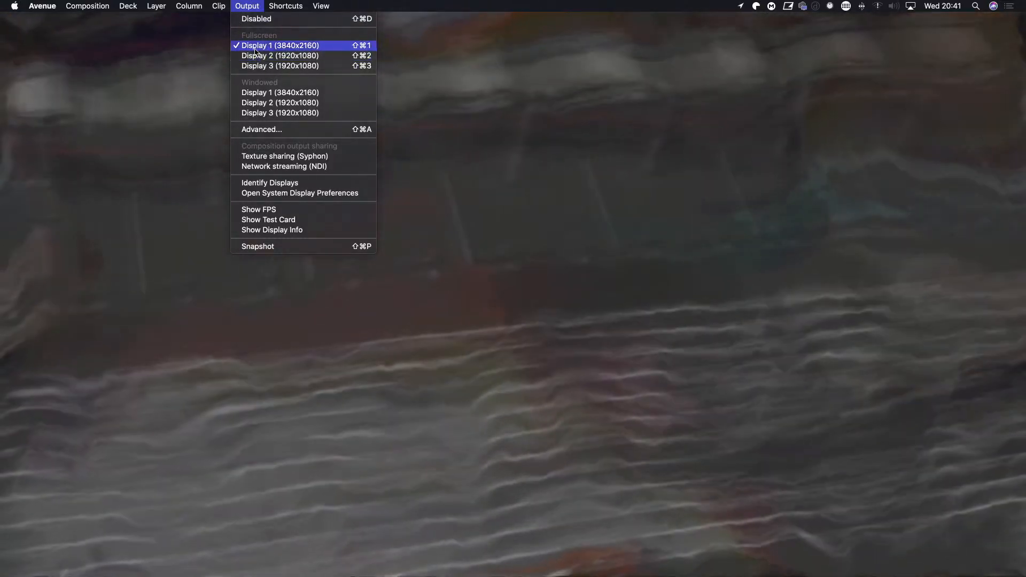
pyautogui.click(254, 65)
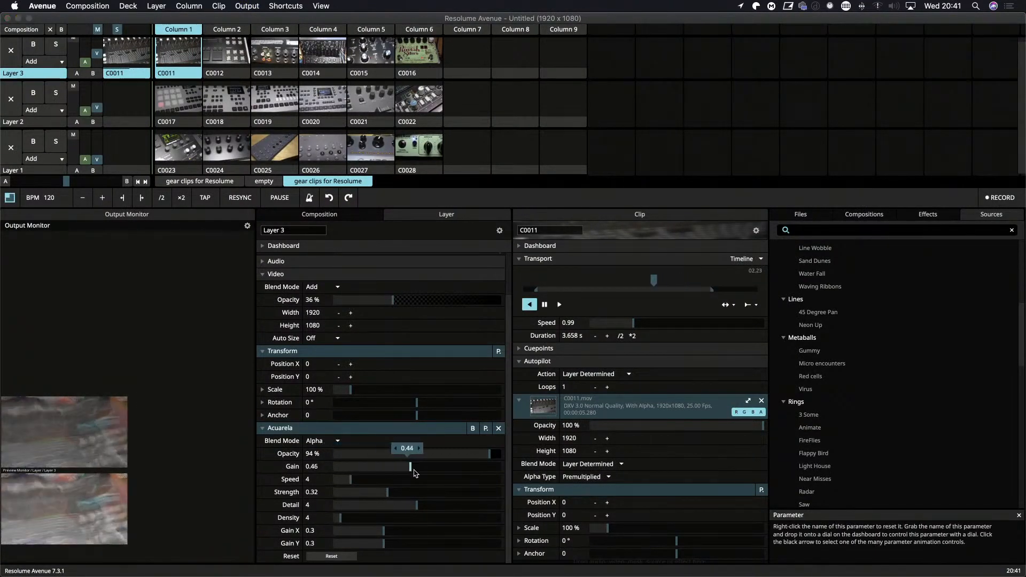
# Set Acuarela's Gain to 0.02 and Speed to 9.36, and map Gain, Speed, Strength, Detail and Density to MIDI CC 1 on channels 2 to 6.
pyautogui.moveTo(430, 476); pyautogui.dragTo(367, 498)
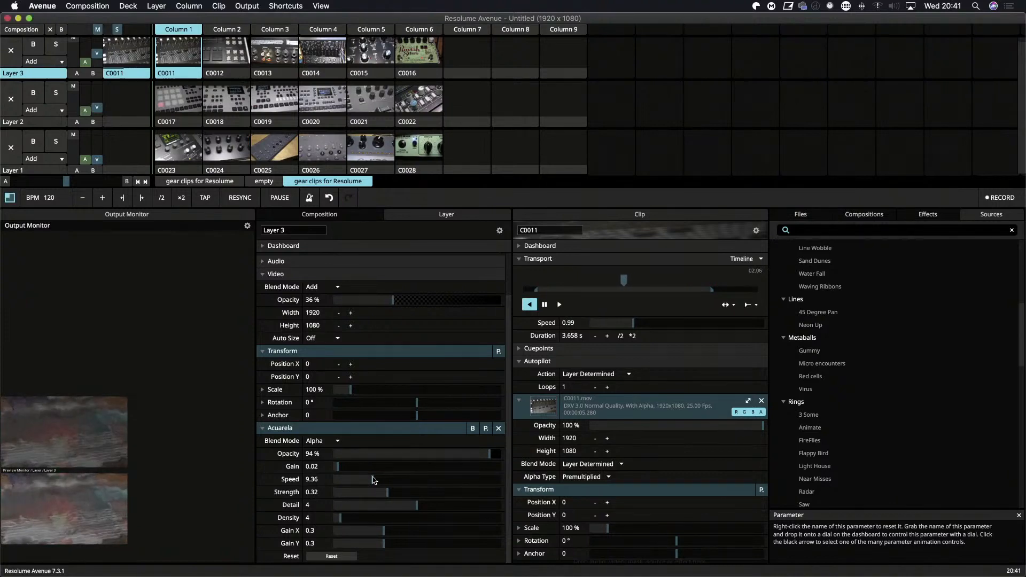
pyautogui.press('super+m')
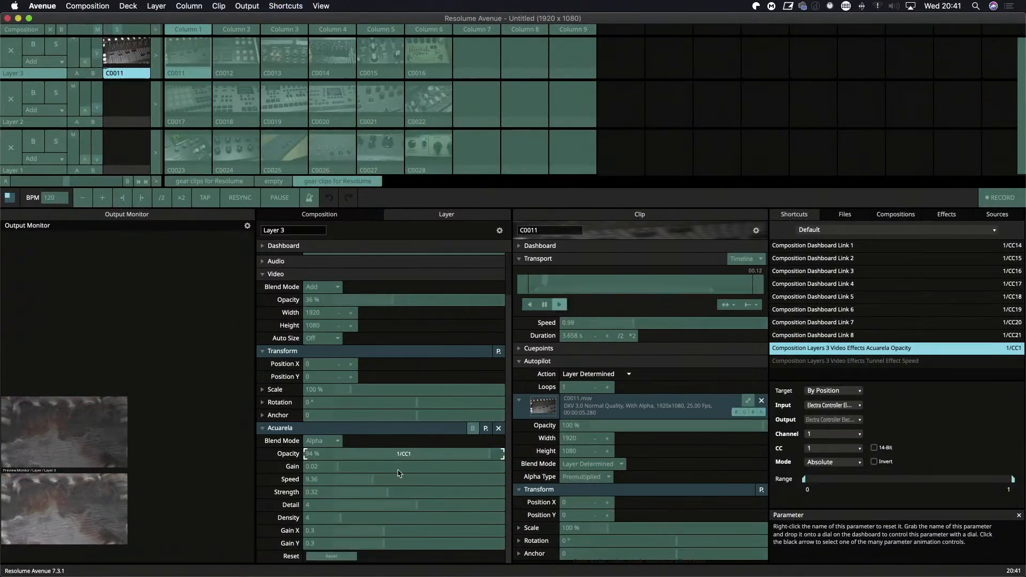
pyautogui.click(396, 470)
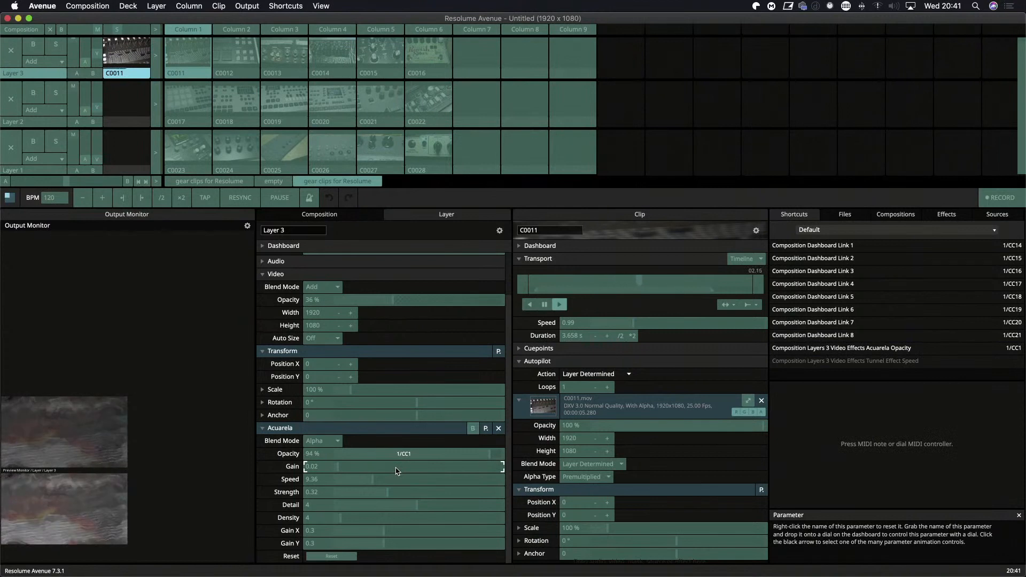
pyautogui.click(399, 479)
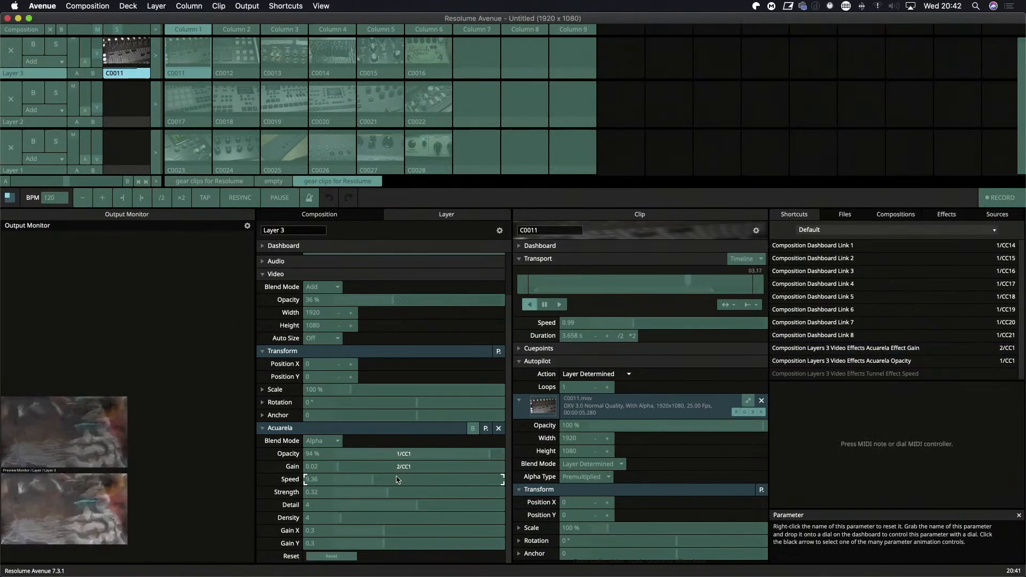
pyautogui.click(379, 492)
pyautogui.click(380, 508)
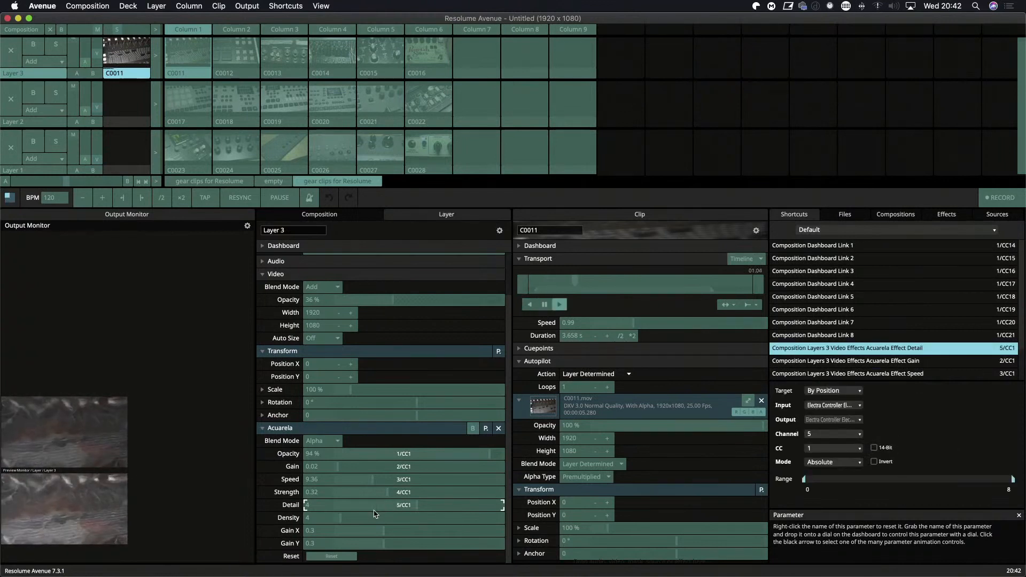
pyautogui.click(361, 519)
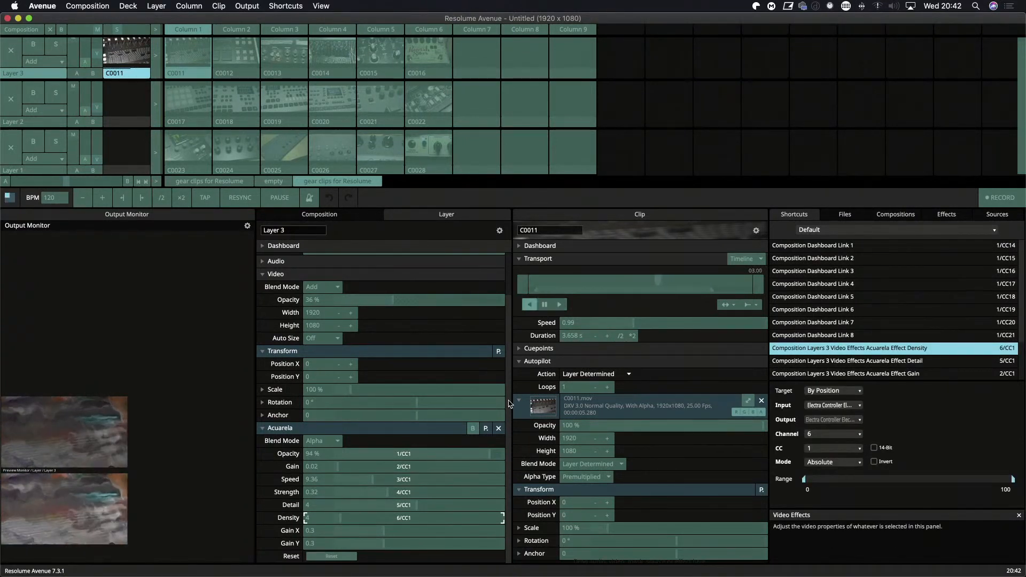
pyautogui.press('super+m')
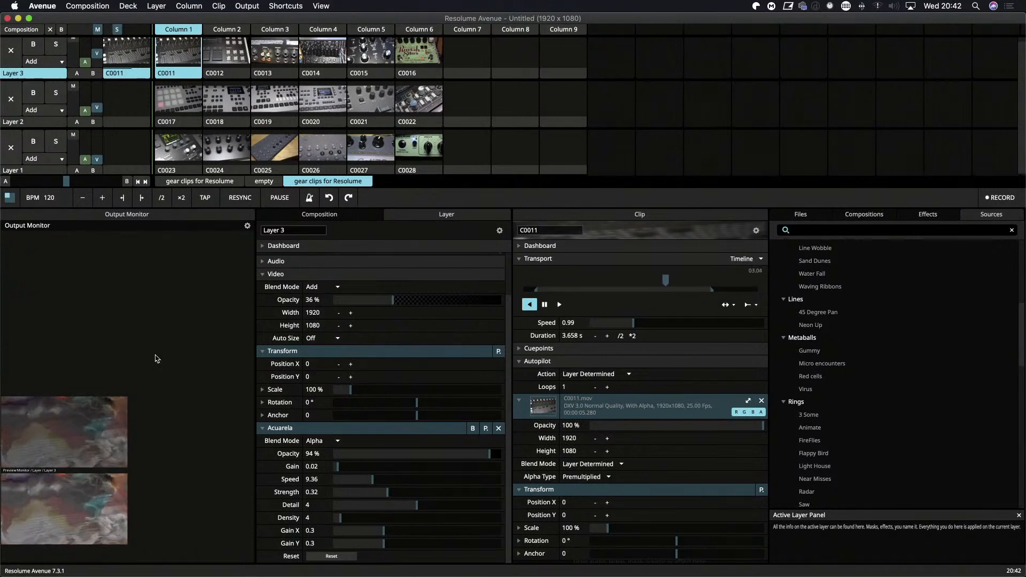
# Set Layer 3's autopilot to play forward and show the output full screen.
pyautogui.scroll(2, 342, 286)
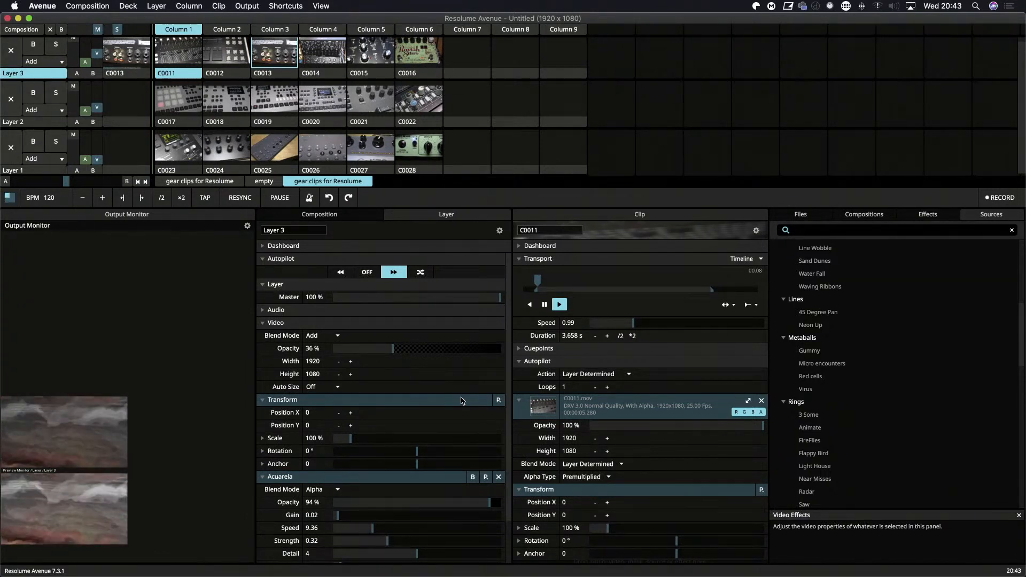
pyautogui.press('shift+super+f')
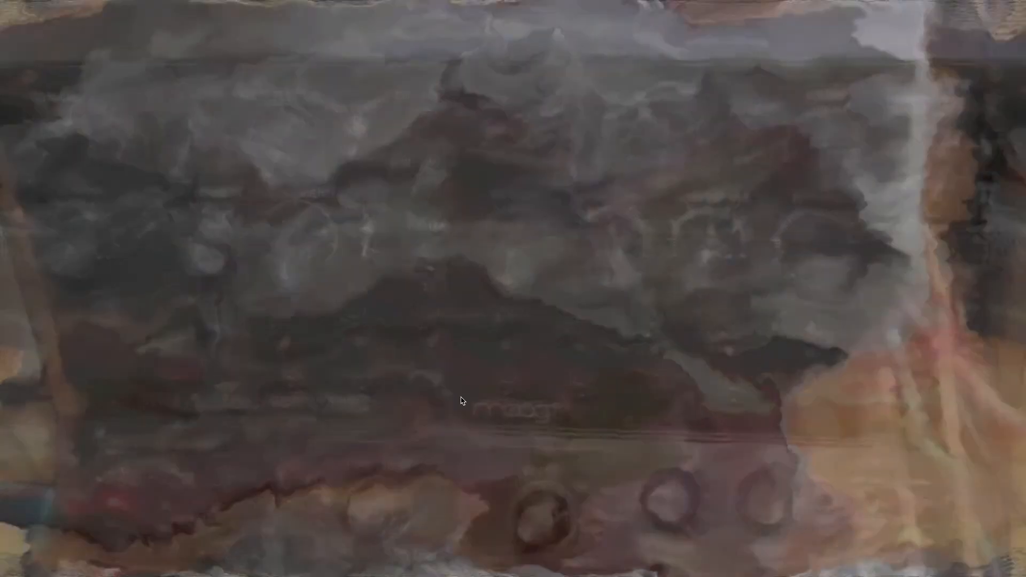
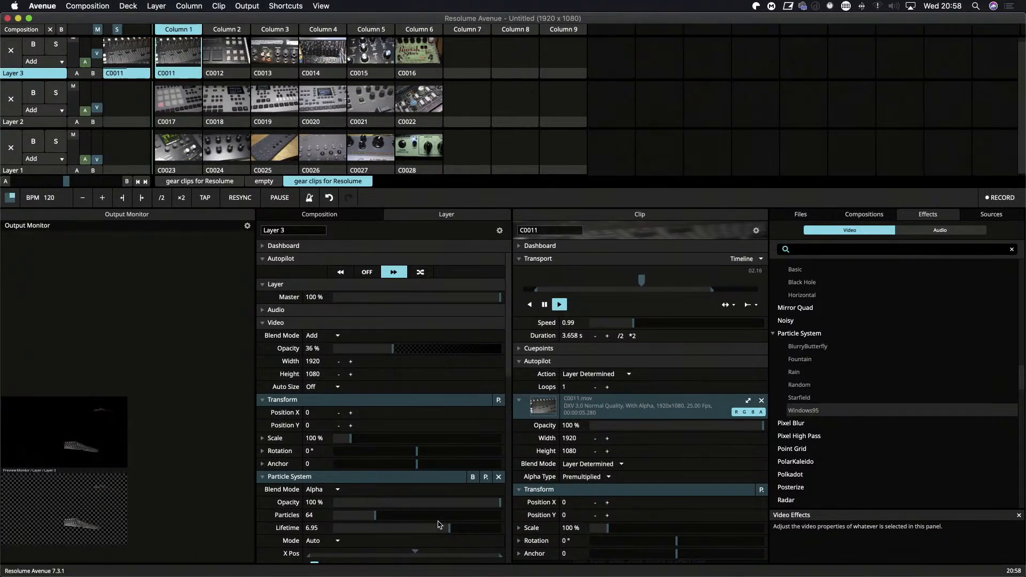
# Map the Opacity of Layer 3's Particle System effect to MIDI CC 1 on channel 1, leave mapping mode and reopen the effects library.
pyautogui.scroll(-8, 396, 506)
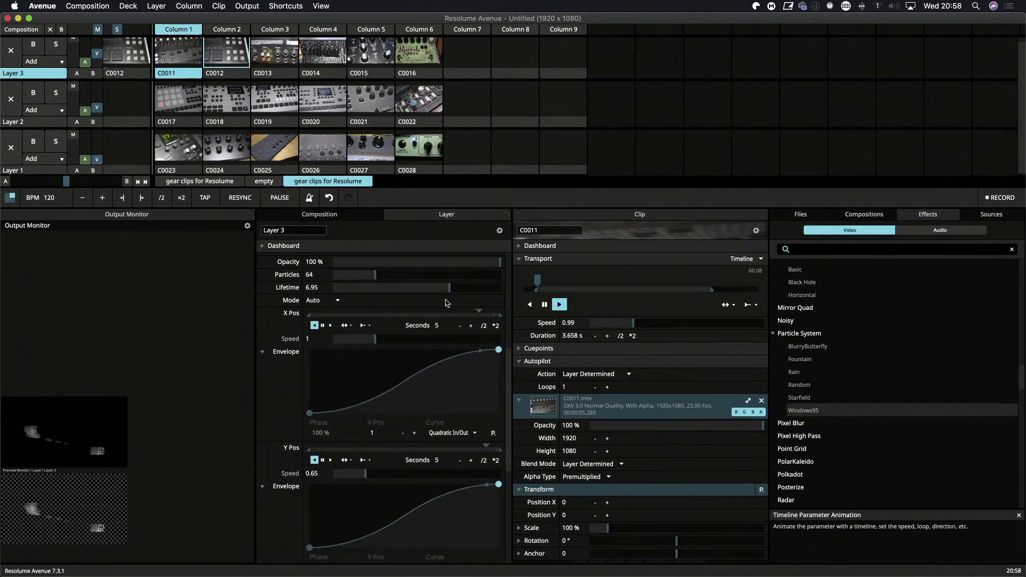
pyautogui.scroll(5, 469, 405)
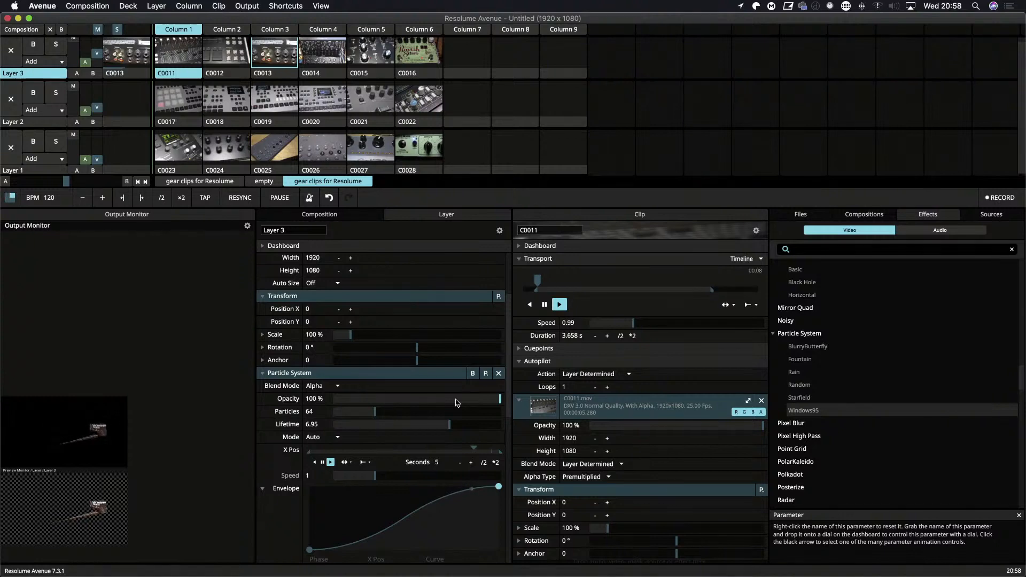
pyautogui.press('super+m')
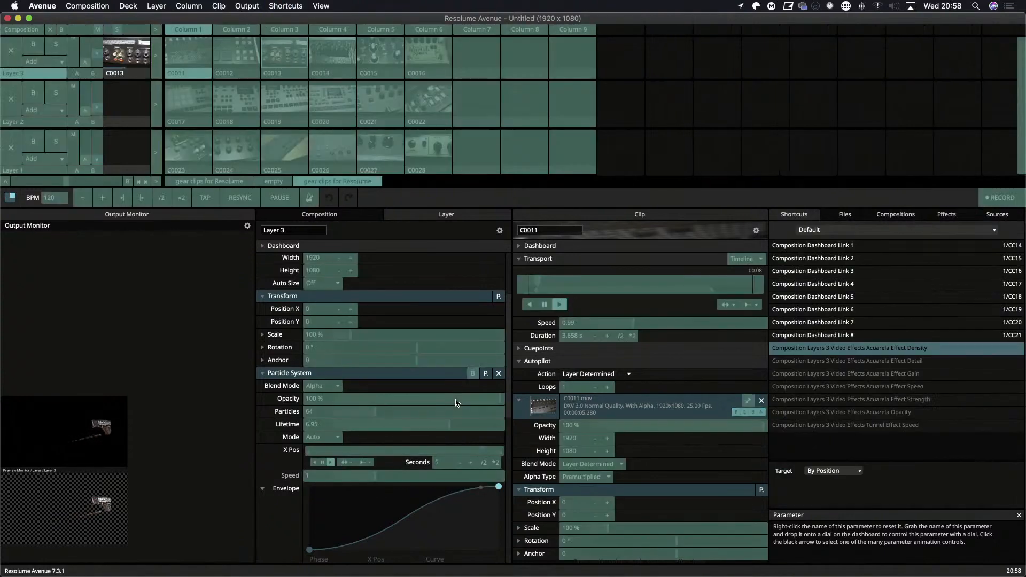
pyautogui.click(375, 402)
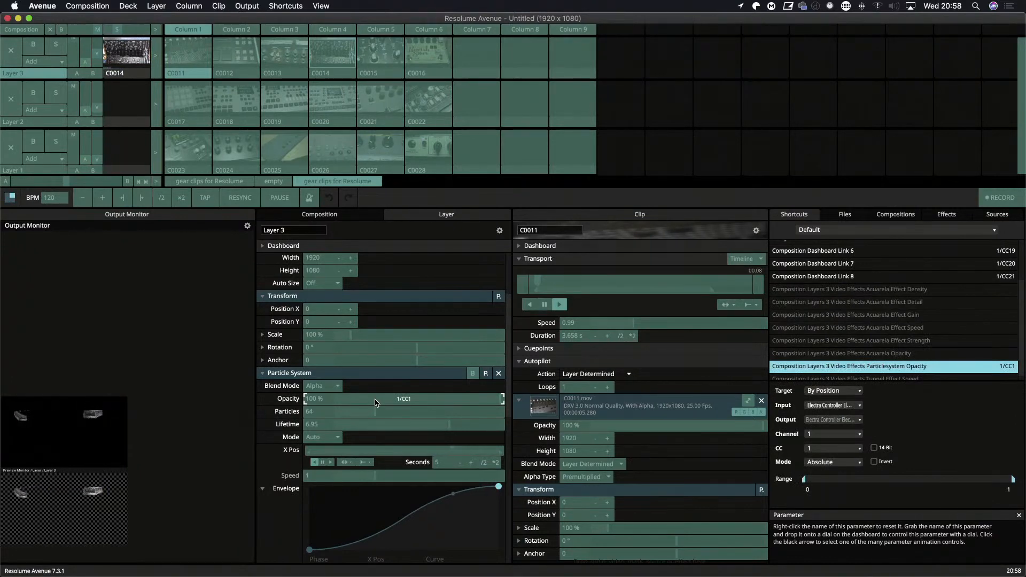
pyautogui.press('super+m')
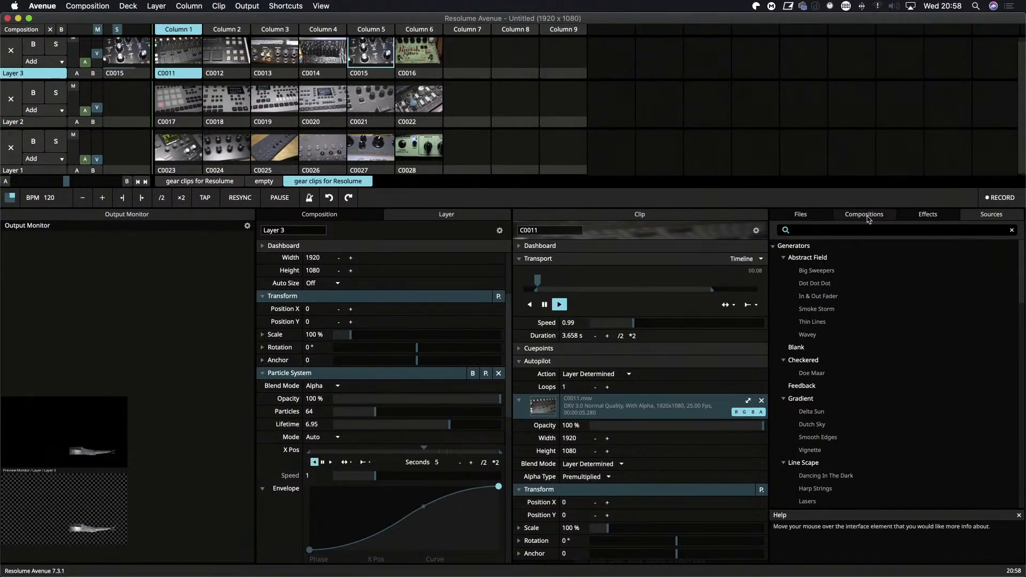
pyautogui.click(930, 216)
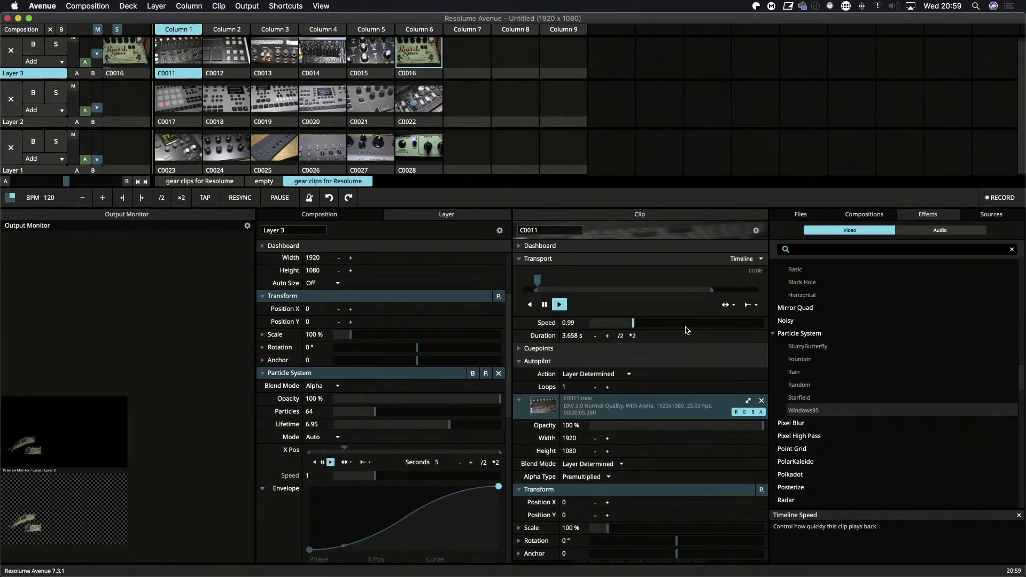
# Check the Particle System effect in the full-screen output on Display 1, and return the output to Display 3.
pyautogui.press('shift+super+f')
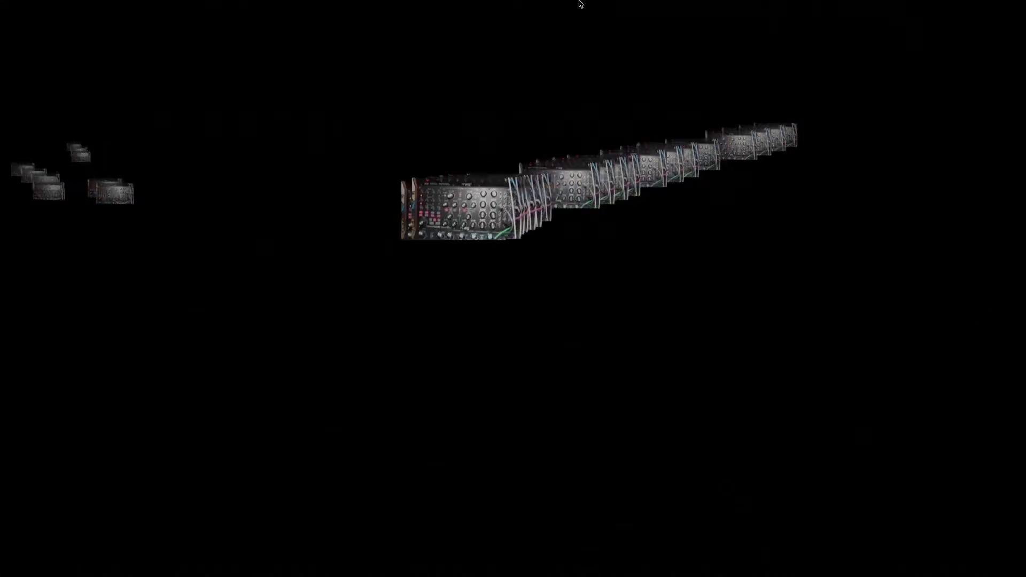
pyautogui.click(247, 5)
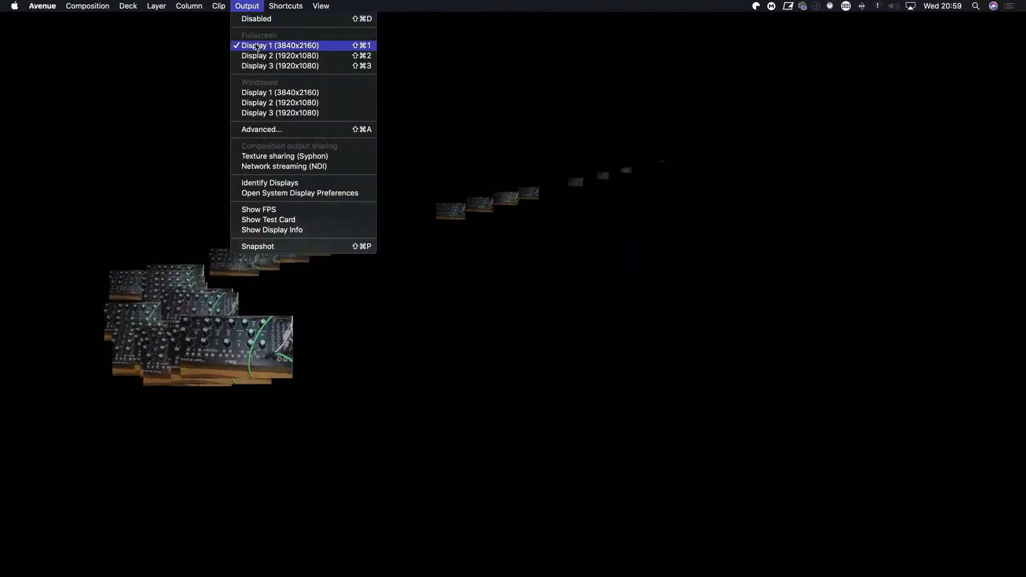
pyautogui.click(280, 66)
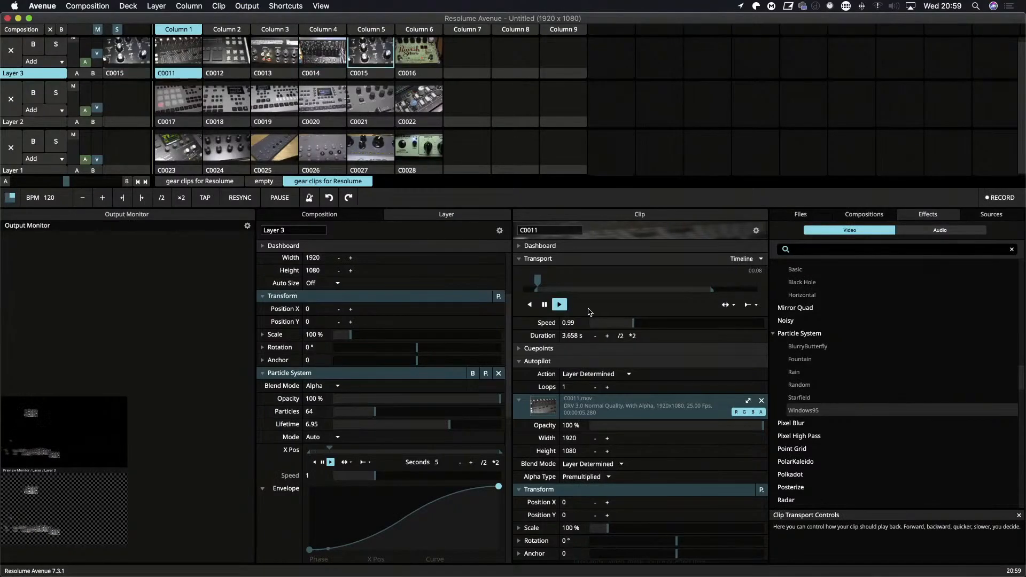
# Look through Layer 3's Particle System parameters and set Particles to 78.88.
pyautogui.scroll(3, 321, 406)
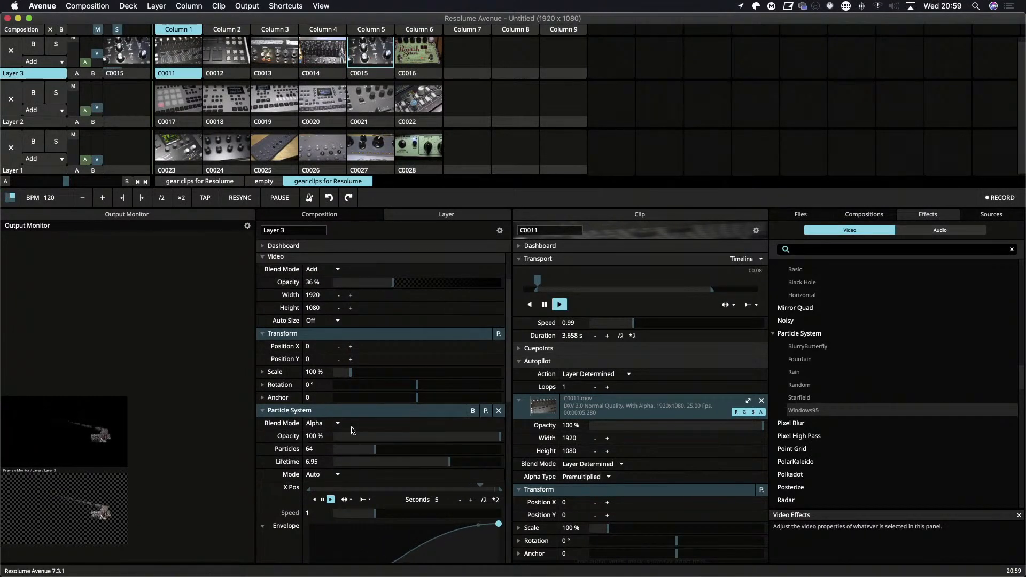
pyautogui.scroll(-4, 274, 473)
pyautogui.scroll(-9, 274, 473)
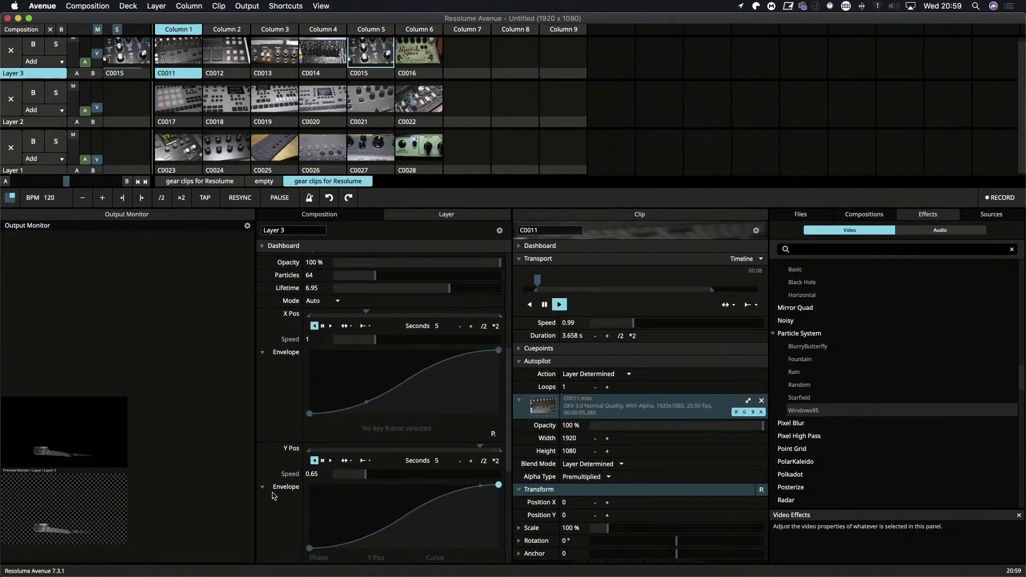
pyautogui.scroll(-18, 272, 505)
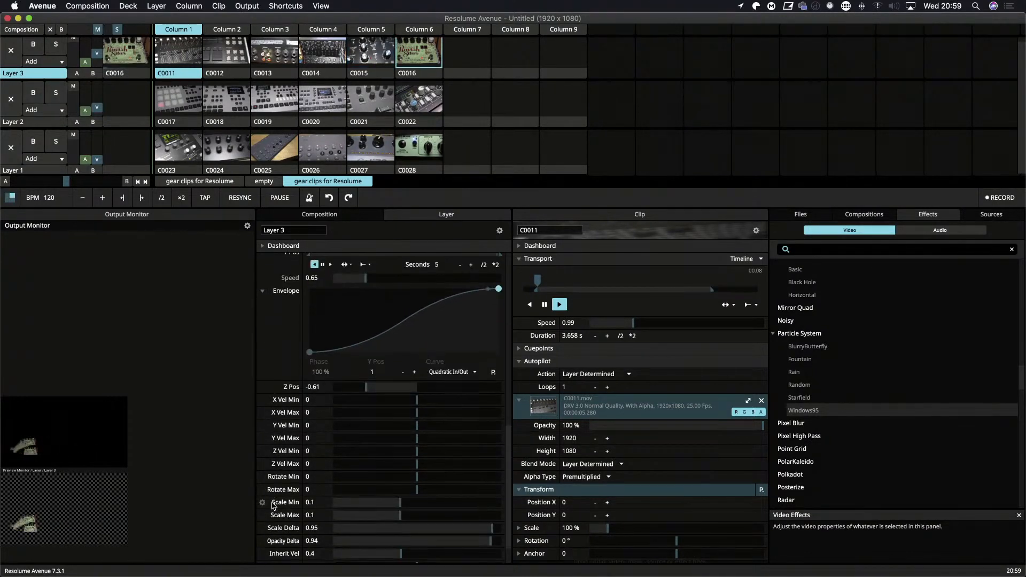
pyautogui.scroll(20, 273, 506)
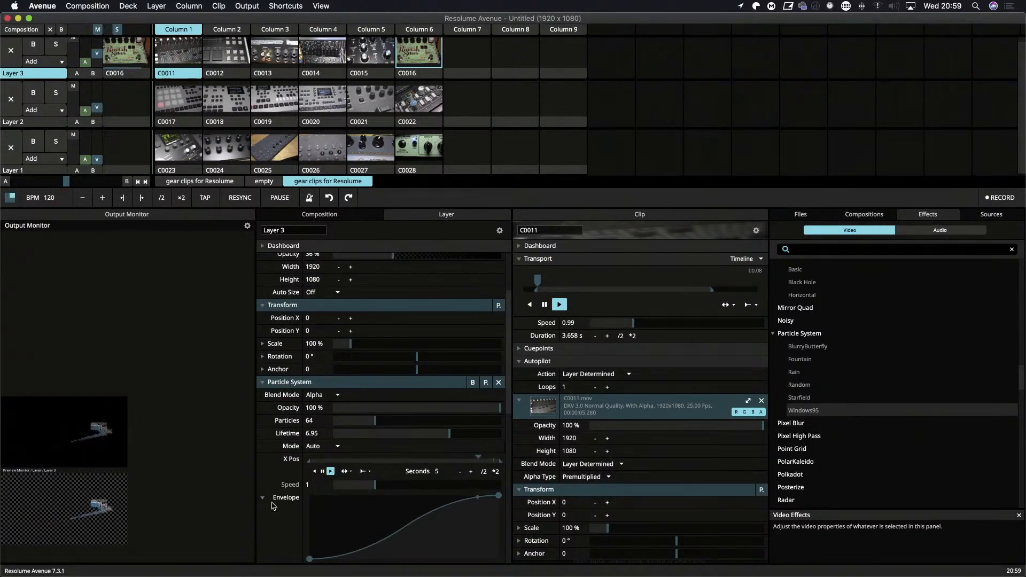
pyautogui.moveTo(375, 420)
pyautogui.mouseDown()
pyautogui.moveTo(412, 420)
pyautogui.moveTo(386, 421)
pyautogui.mouseUp()
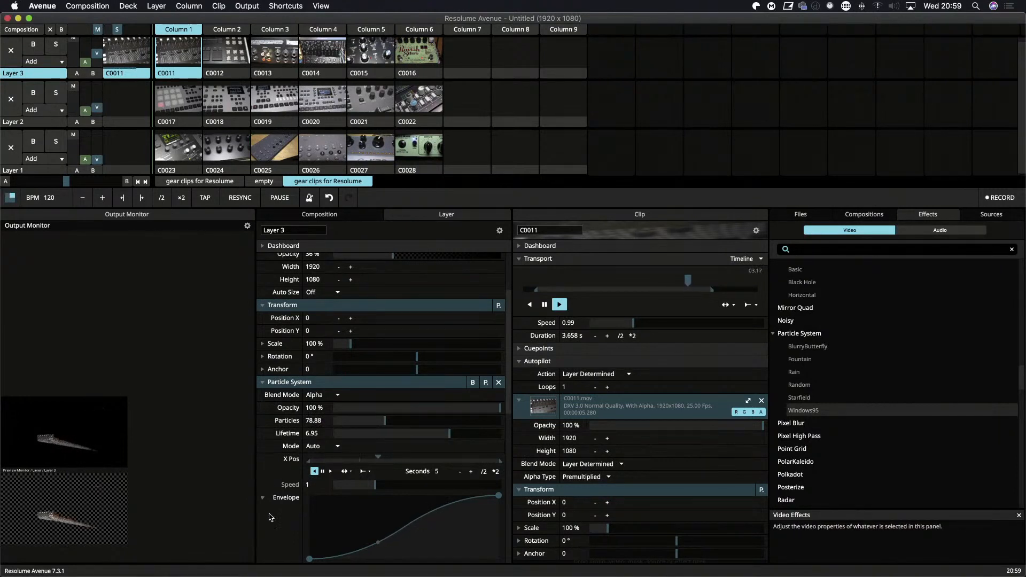
# Reshape the Particle System's X Pos envelope with the start keyframe at -0.14 and the end keyframe at -0.39.
pyautogui.scroll(-7, 270, 517)
pyautogui.scroll(6, 270, 517)
pyautogui.scroll(8, 270, 517)
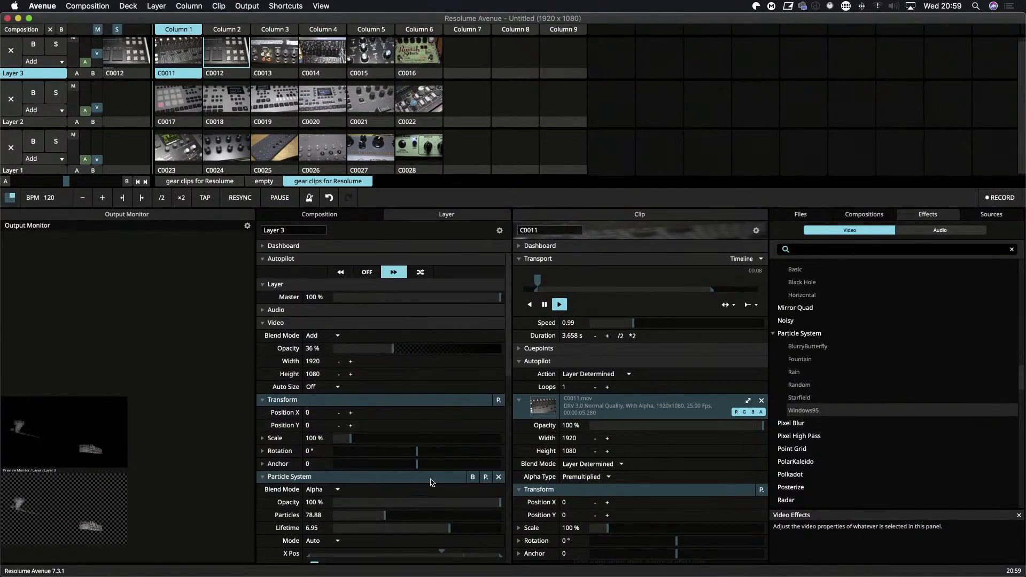
pyautogui.scroll(-15, 299, 497)
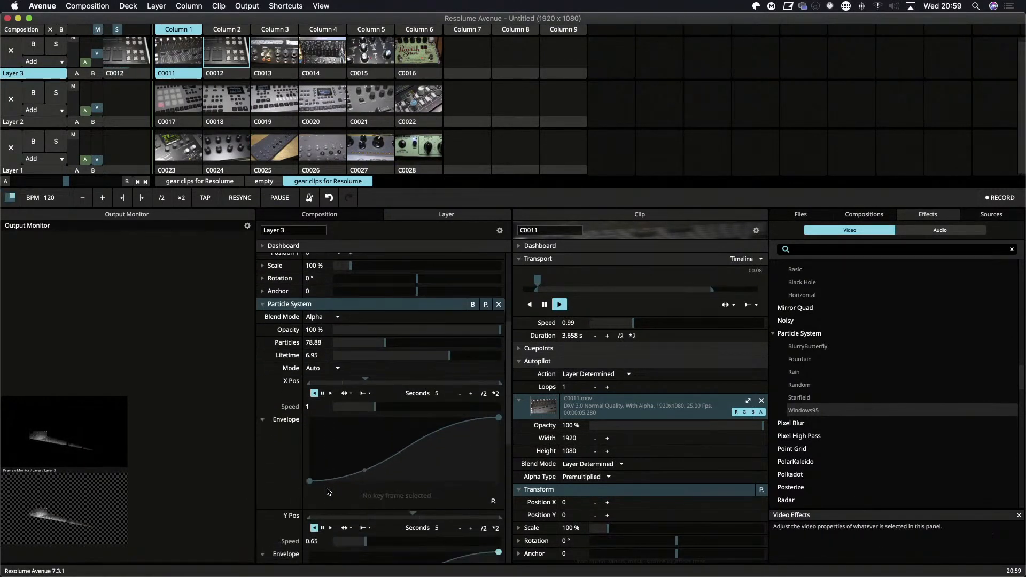
pyautogui.scroll(-1, 329, 492)
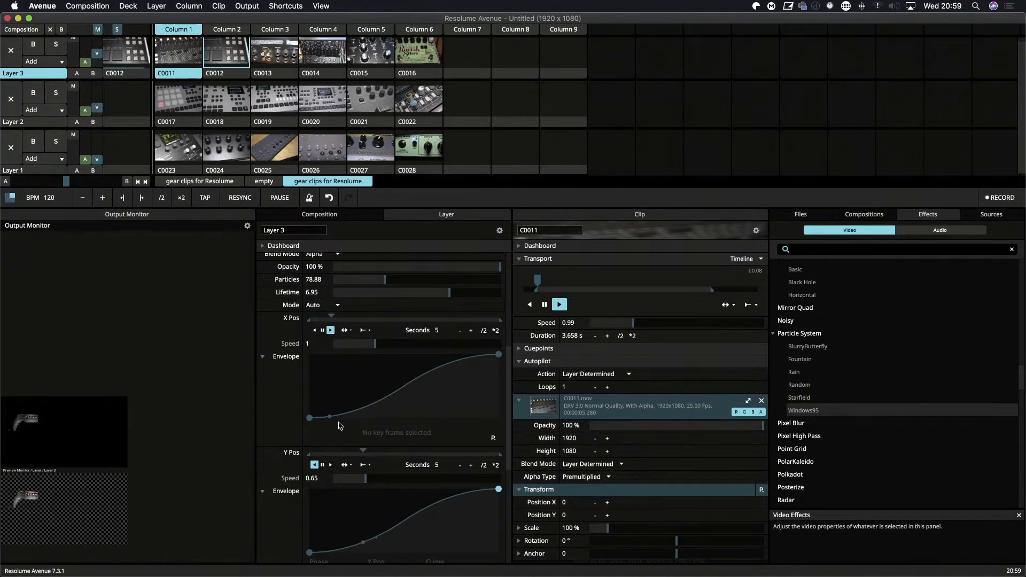
pyautogui.moveTo(310, 418); pyautogui.dragTo(310, 391)
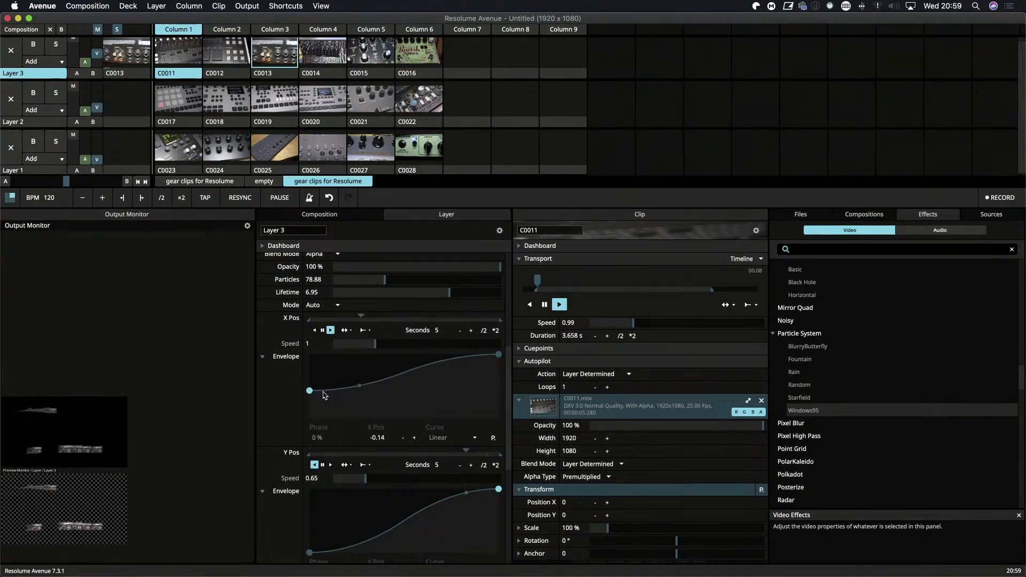
pyautogui.moveTo(498, 355); pyautogui.dragTo(487, 400)
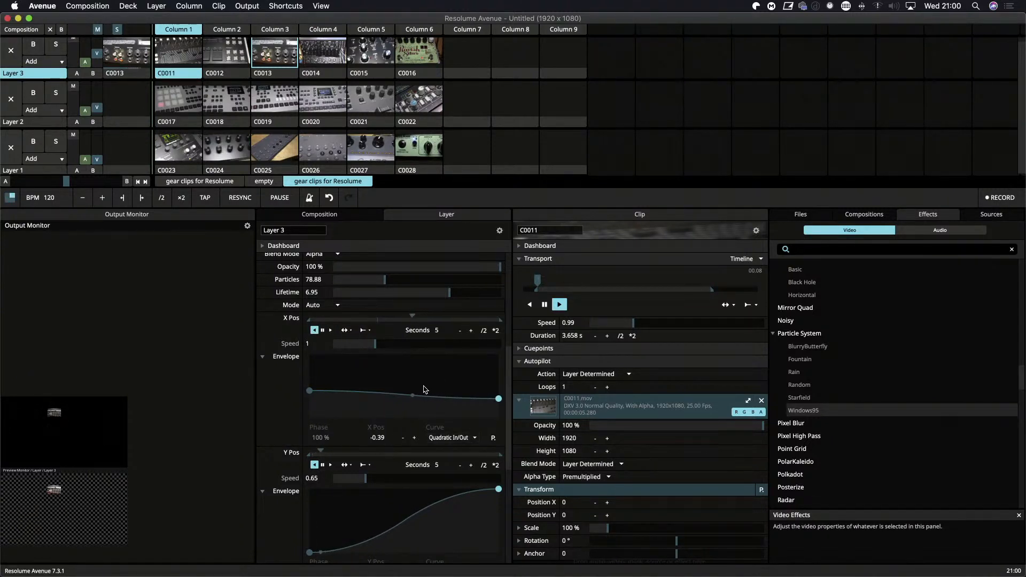
# Change the X Pos envelope's end keyframe to an Elastic In/Out curve and lower its value to -0.66.
pyautogui.click(464, 437)
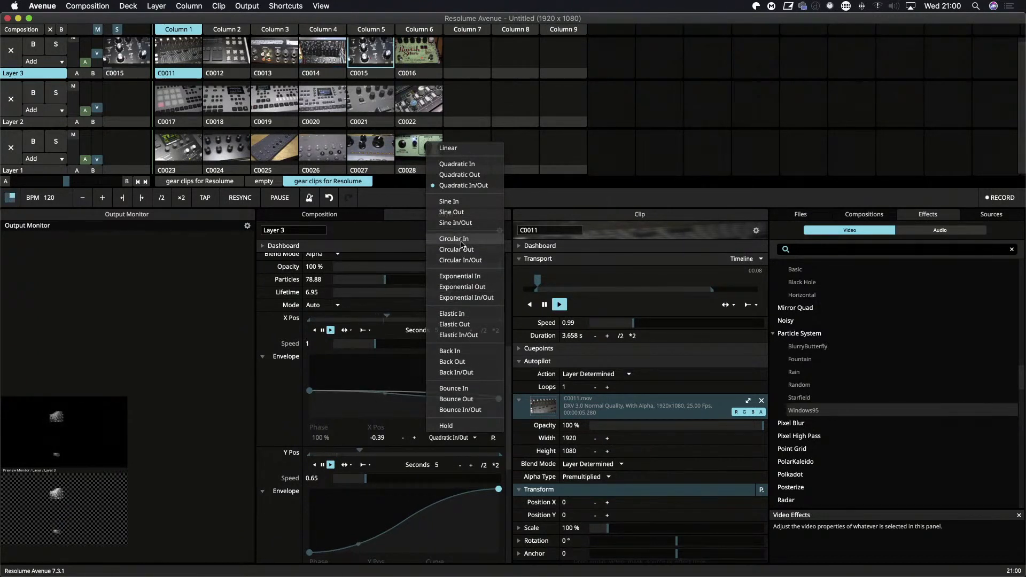
pyautogui.click(457, 335)
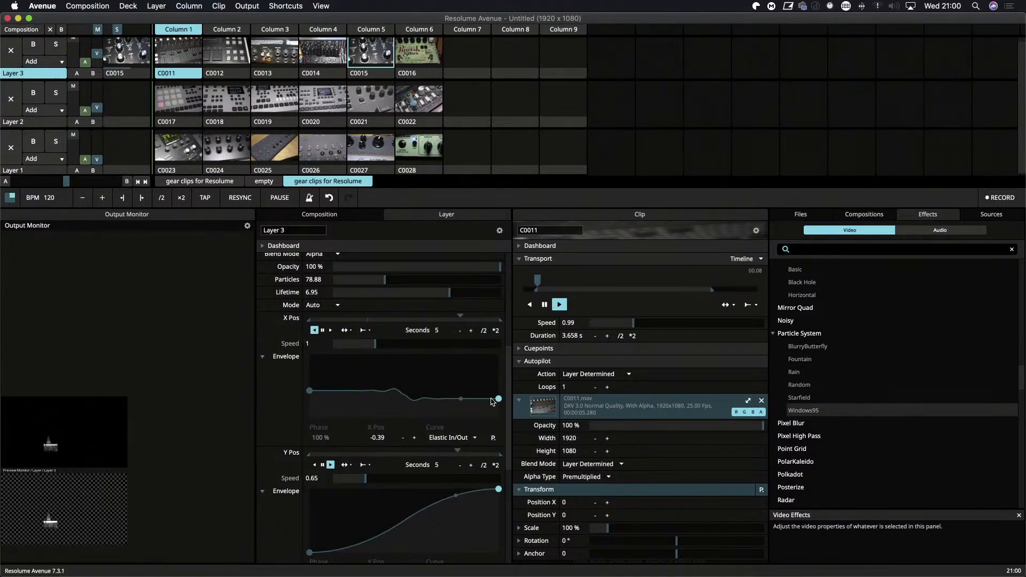
pyautogui.moveTo(499, 401)
pyautogui.mouseDown()
pyautogui.moveTo(499, 374)
pyautogui.moveTo(484, 381)
pyautogui.moveTo(485, 412)
pyautogui.mouseUp()
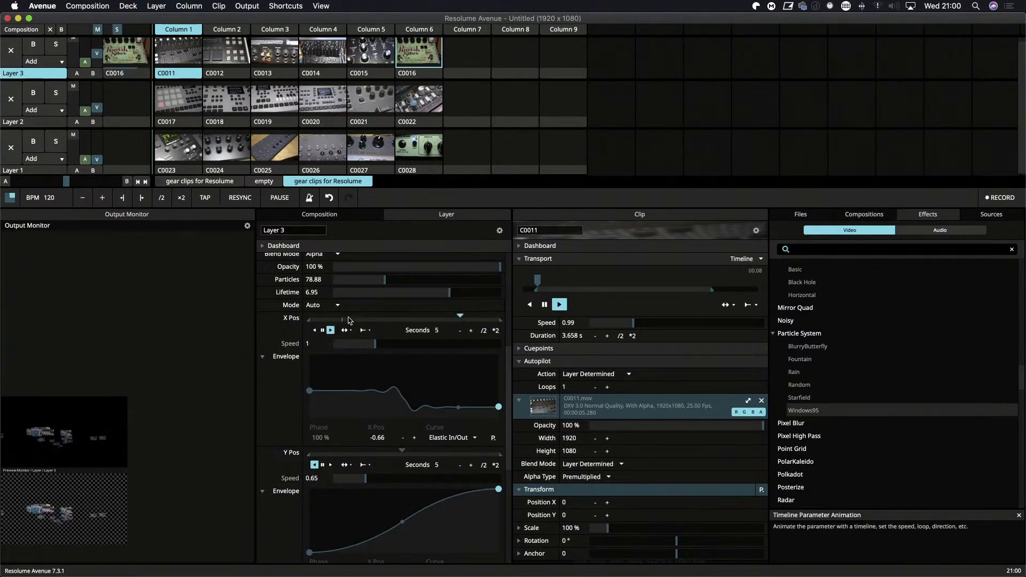
# Play the X Pos animation backwards and check its available play modes.
pyautogui.click(315, 330)
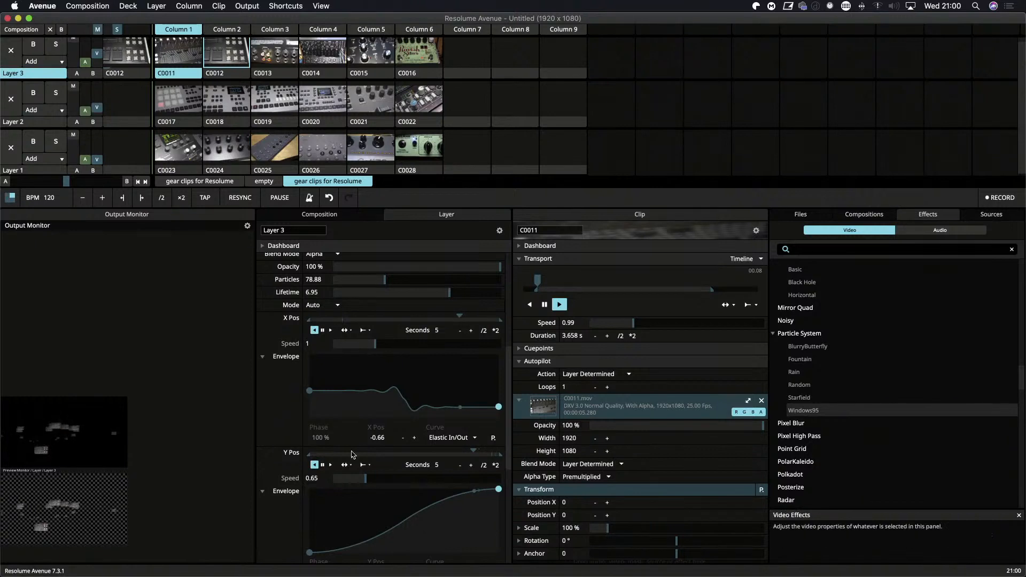
pyautogui.click(350, 332)
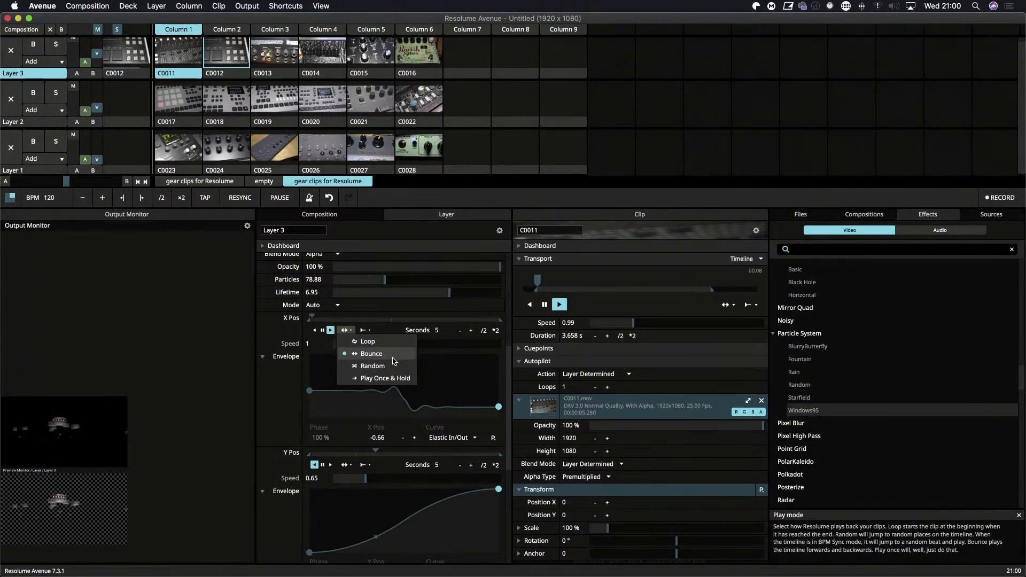
pyautogui.click(448, 379)
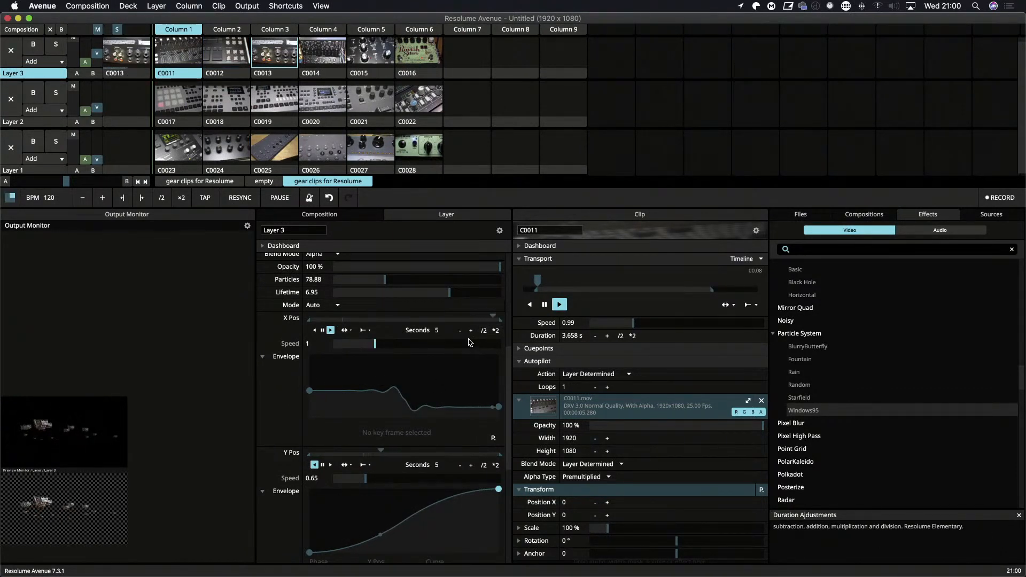
# Apply the BlurryButterfly preset to Layer 3's Particle System effect and show the output full screen.
pyautogui.scroll(-5, 357, 415)
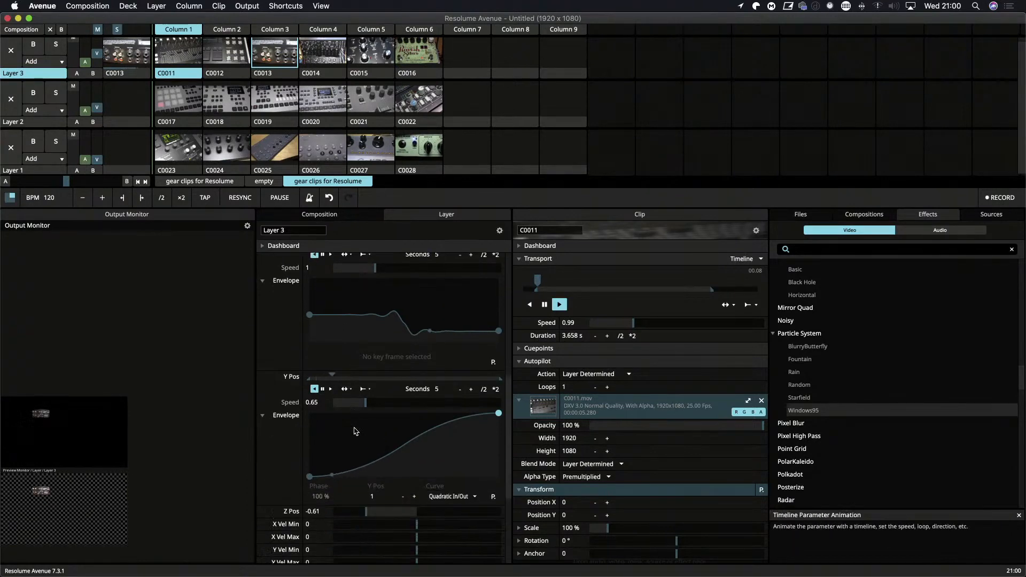
pyautogui.scroll(10, 459, 332)
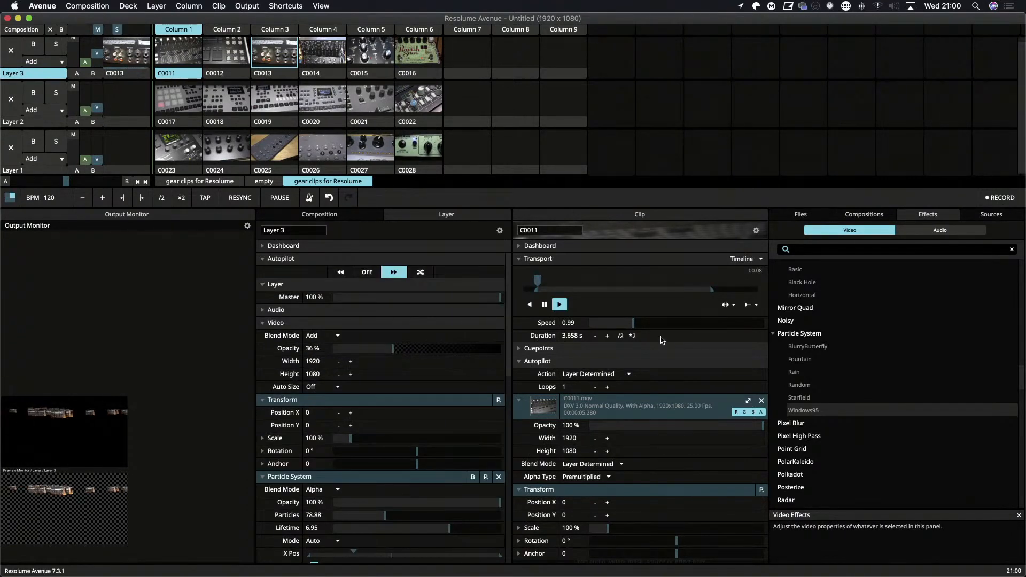
pyautogui.scroll(-2, 377, 441)
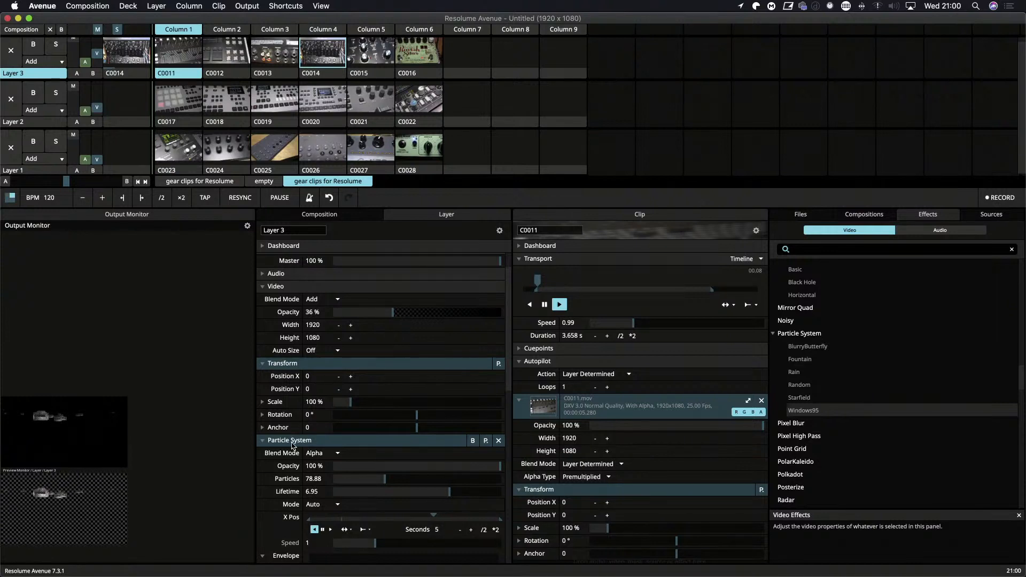
pyautogui.scroll(-5, 293, 445)
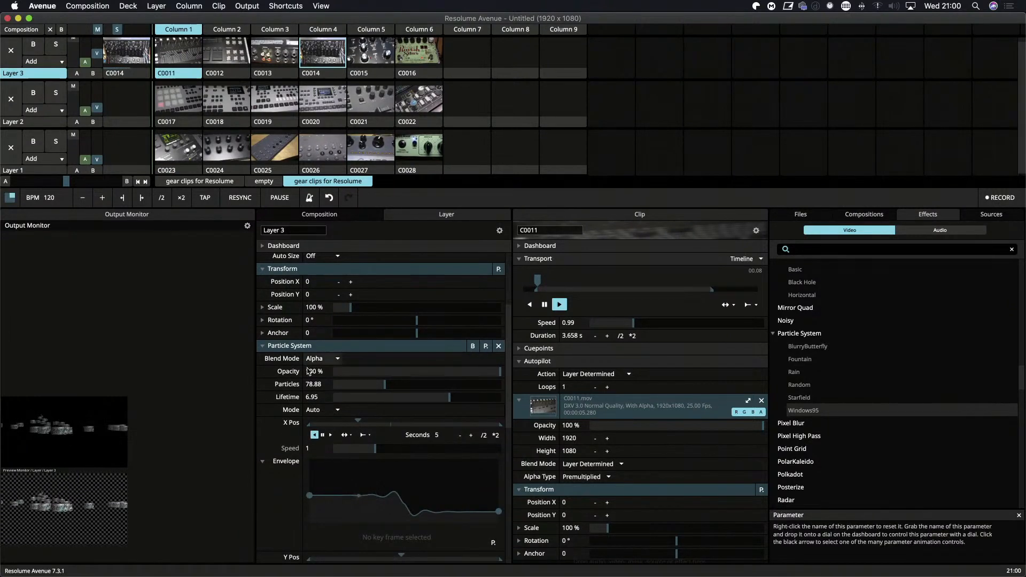
pyautogui.click(486, 348)
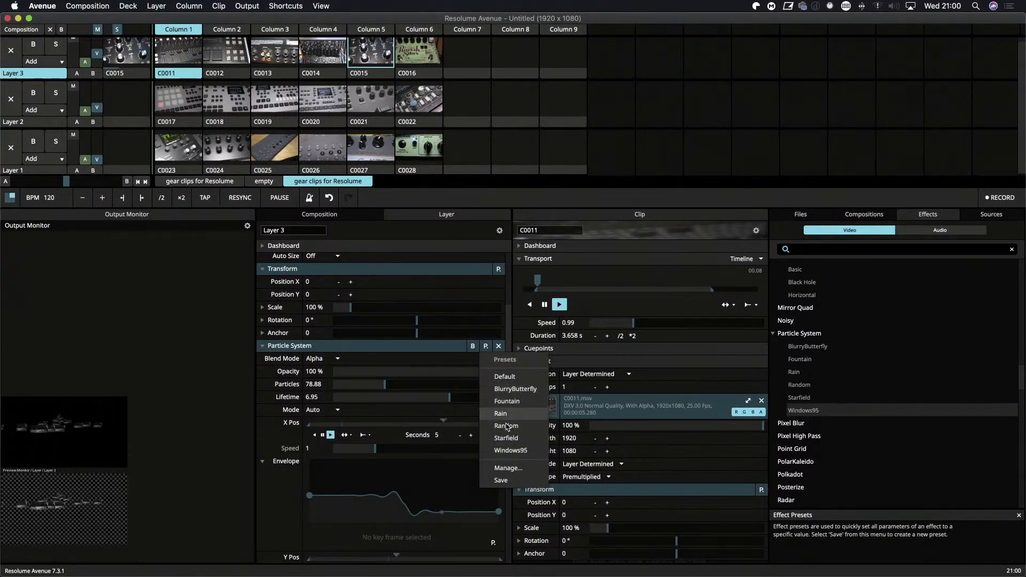
pyautogui.click(510, 390)
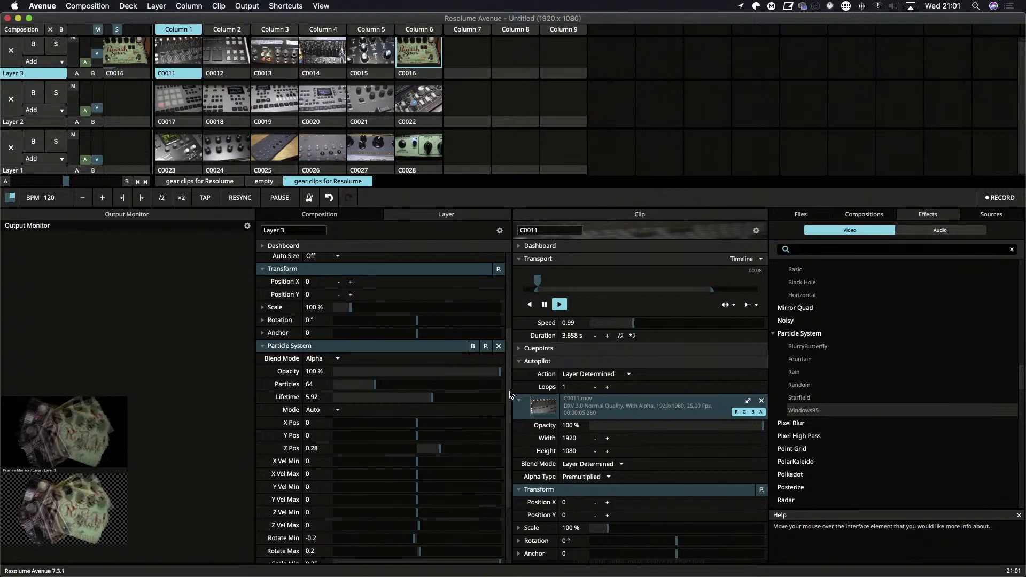
pyautogui.press('super+shift+f')
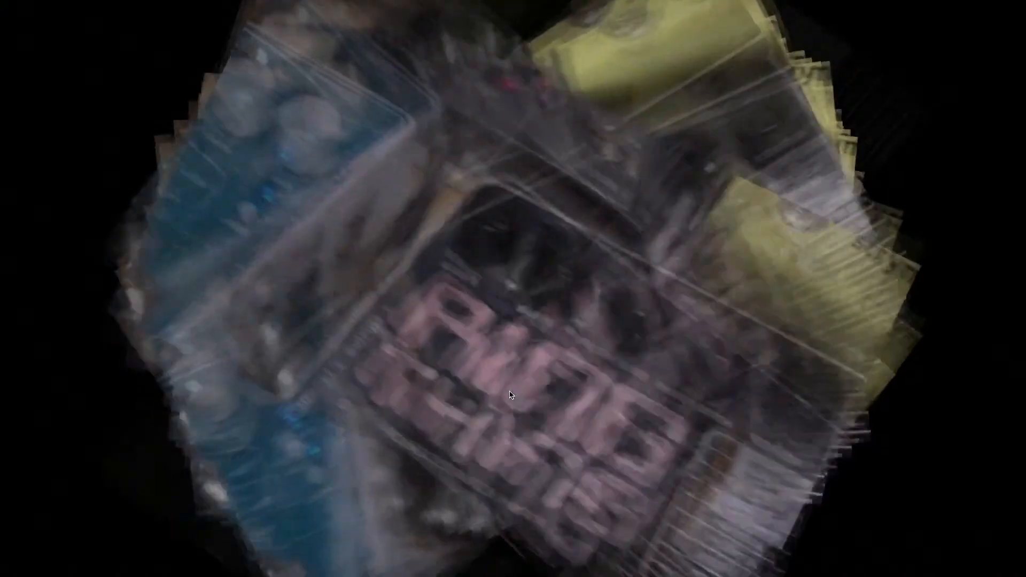
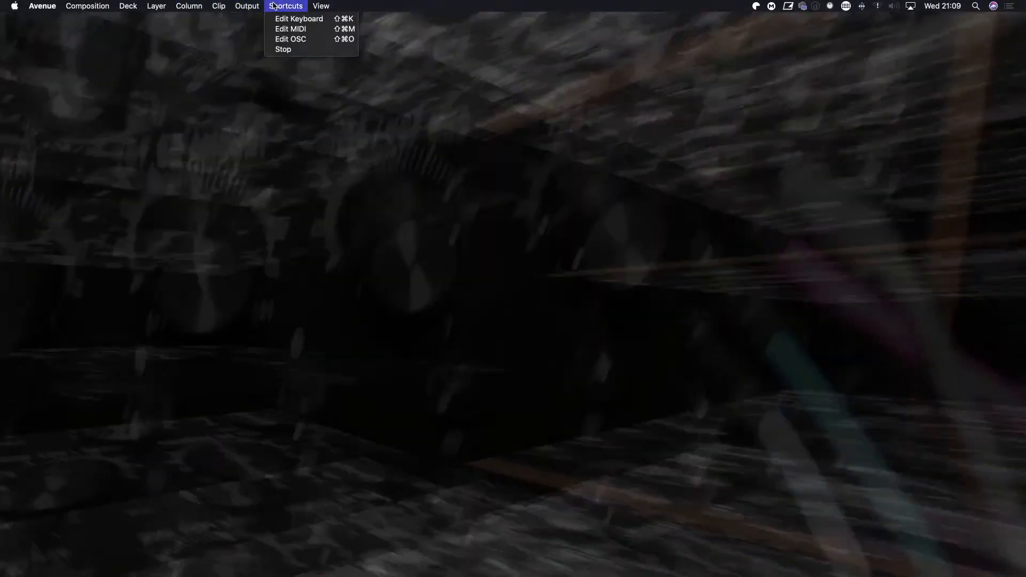
# Turn on the hardware stats display and switch the full-screen output to Display 3 (1920x1080).
pyautogui.moveTo(319, 6)
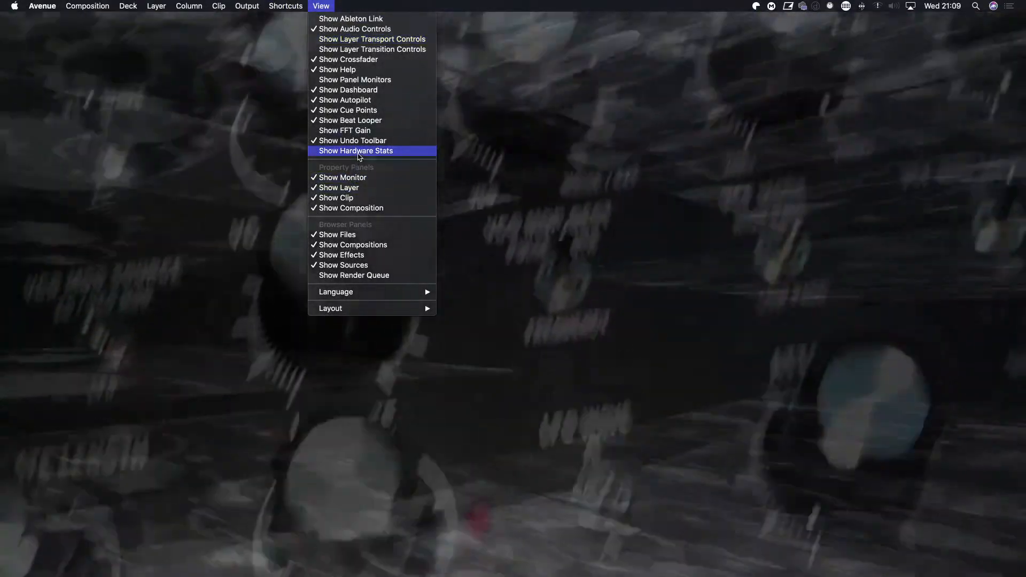
pyautogui.click(358, 153)
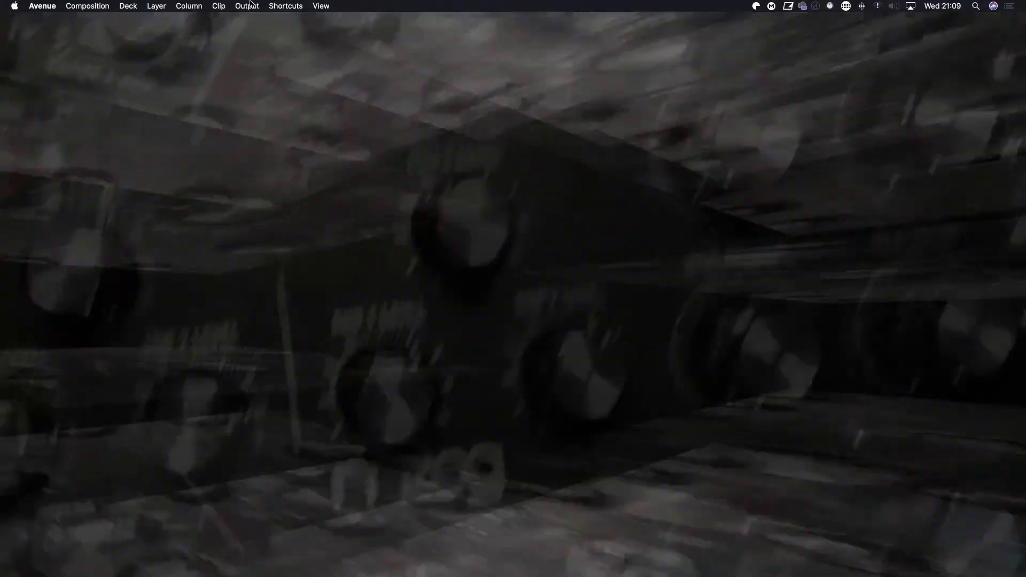
pyautogui.click(250, 4)
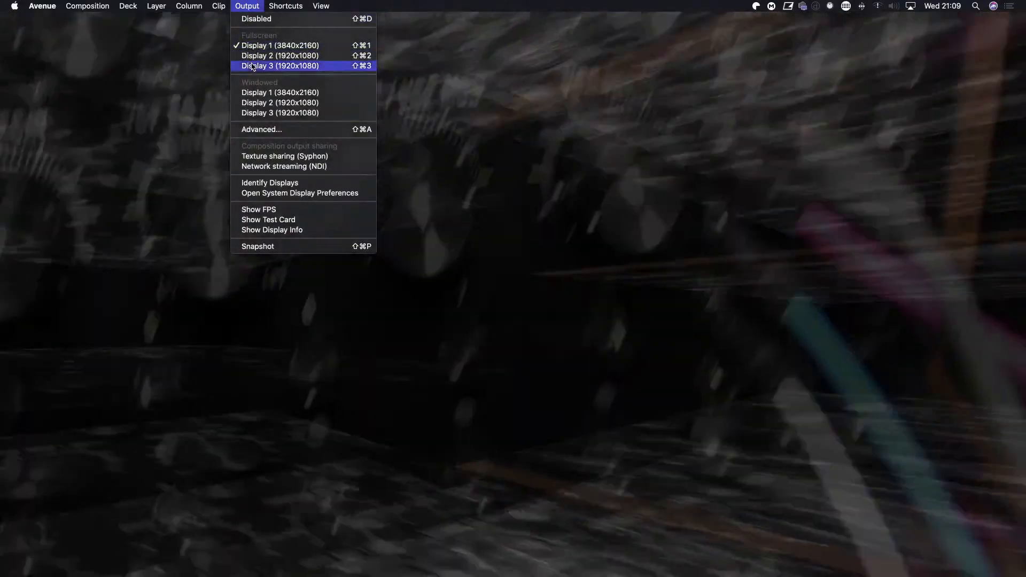
pyautogui.click(253, 66)
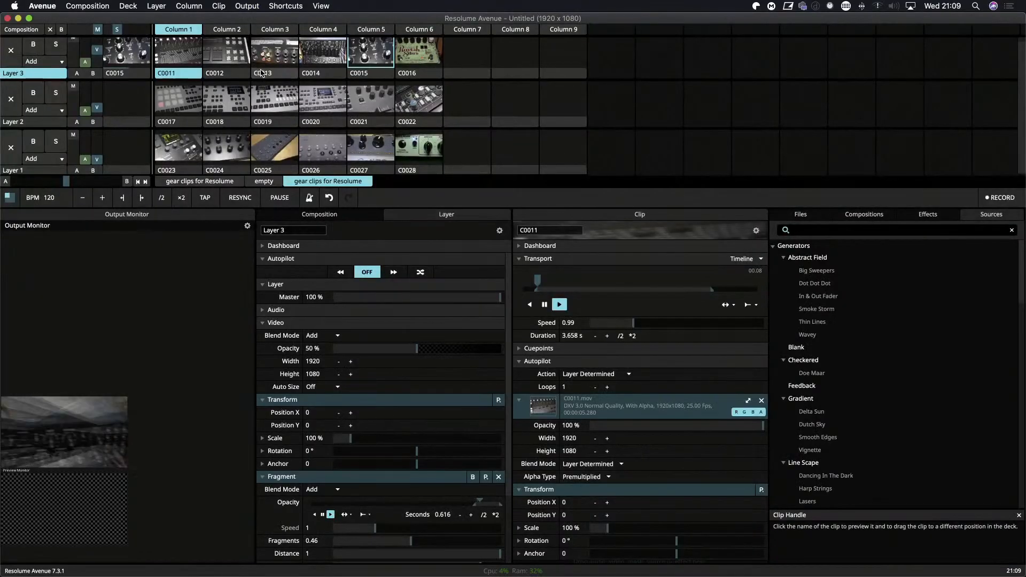
# Toggle the hardware stats display off and back on.
pyautogui.click(287, 5)
pyautogui.moveTo(247, 5)
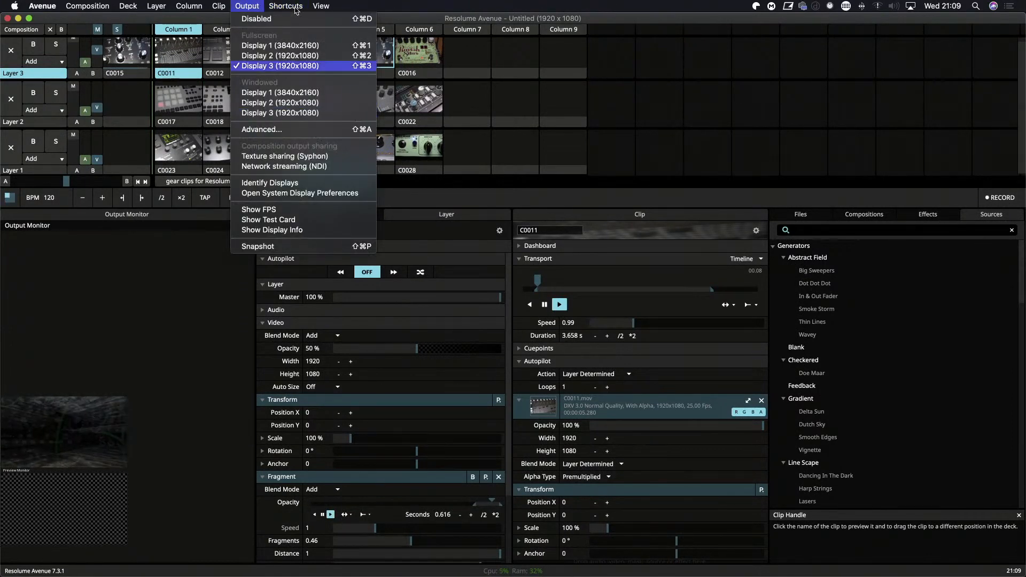
pyautogui.click(342, 151)
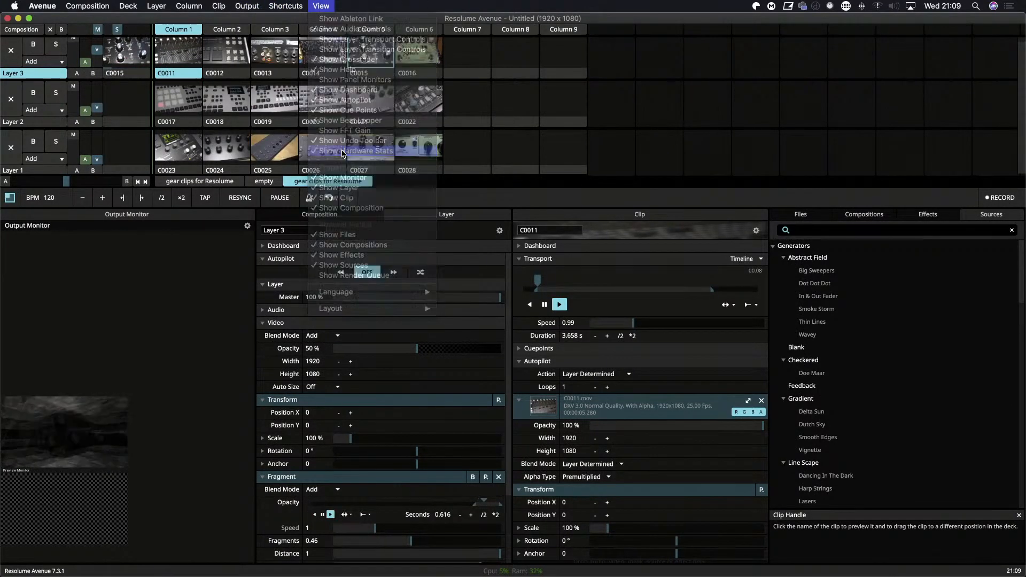
pyautogui.click(330, 6)
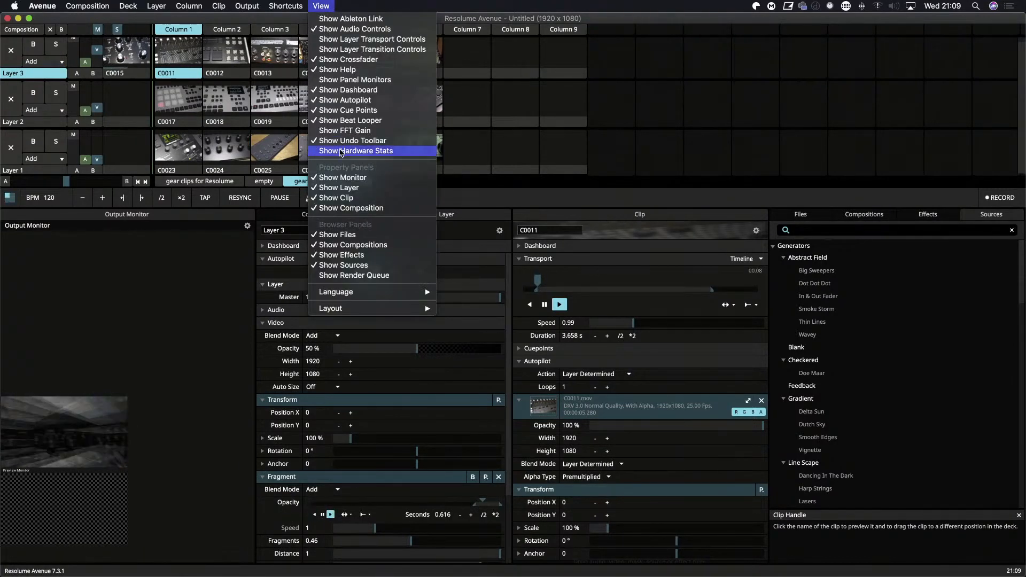
pyautogui.click(341, 151)
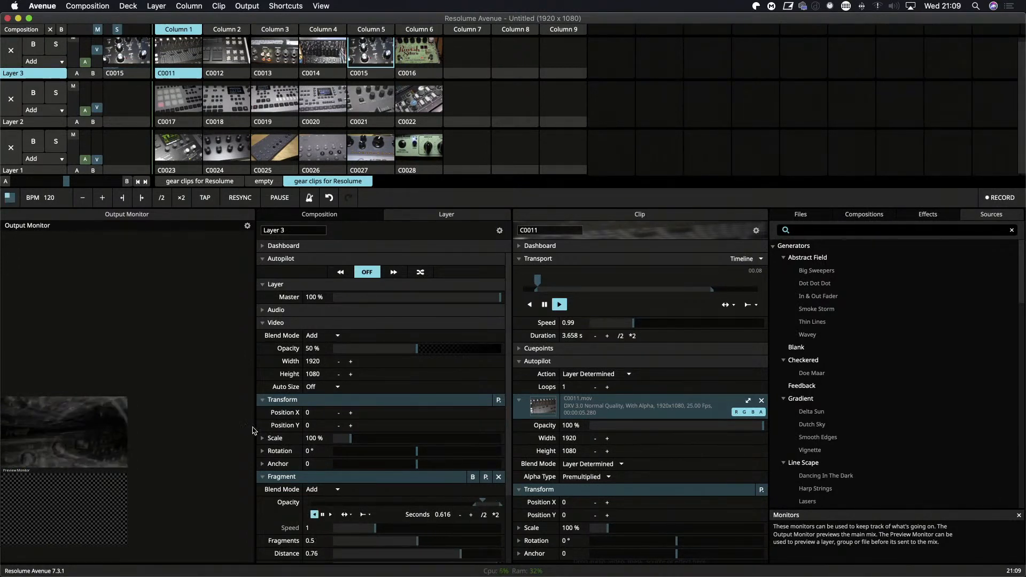
# Clear Layer 3, play clip C0017 on Layer 2 and raise Layer 2's video opacity.
pyautogui.scroll(-3, 330, 448)
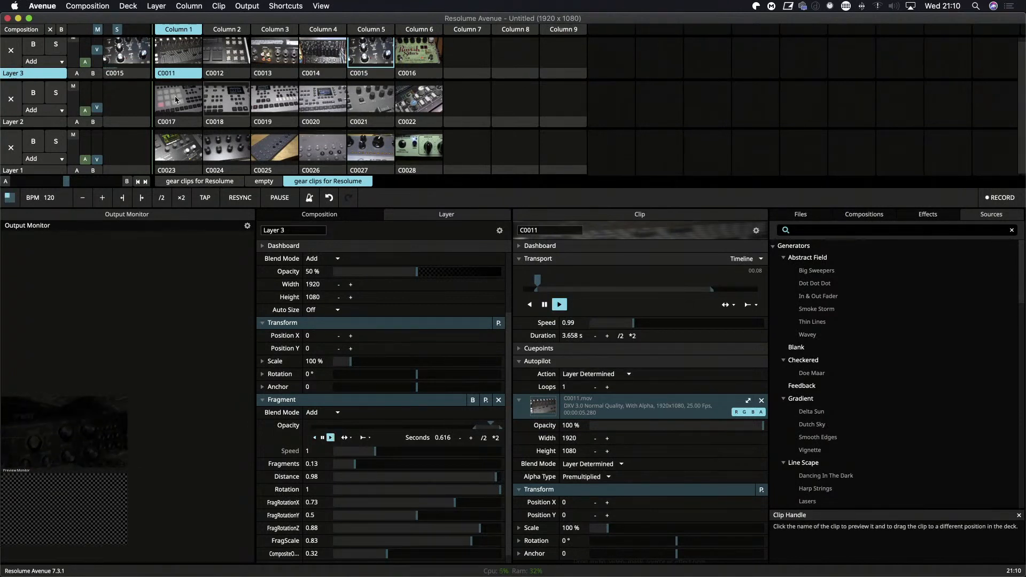
pyautogui.click(11, 51)
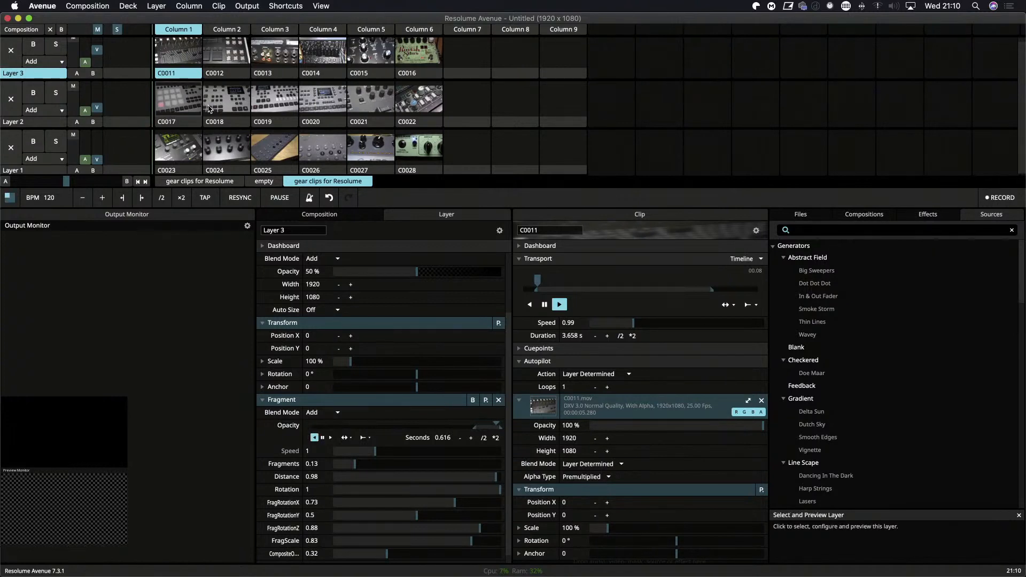
pyautogui.click(178, 105)
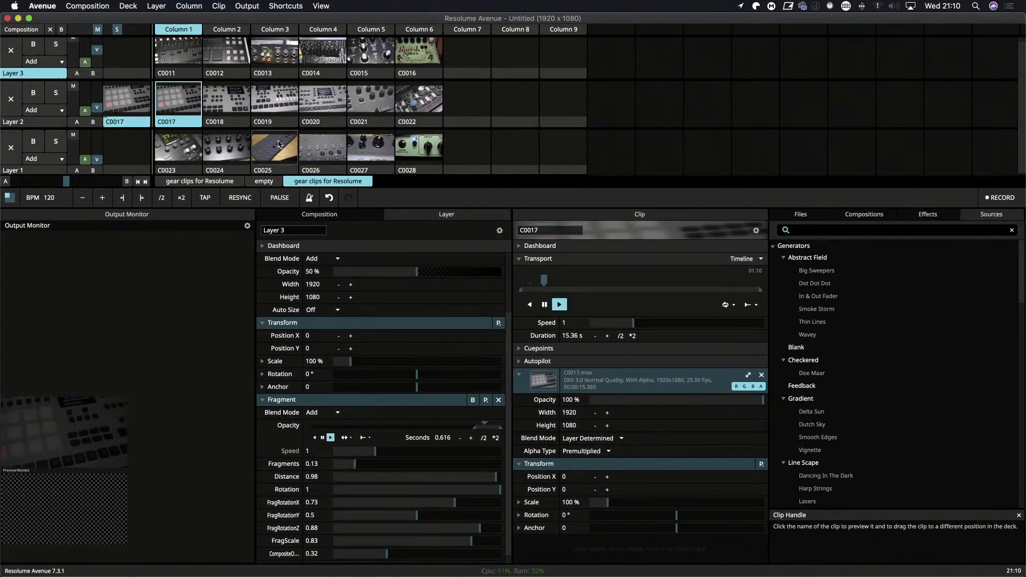
pyautogui.moveTo(98, 110); pyautogui.dragTo(99, 104)
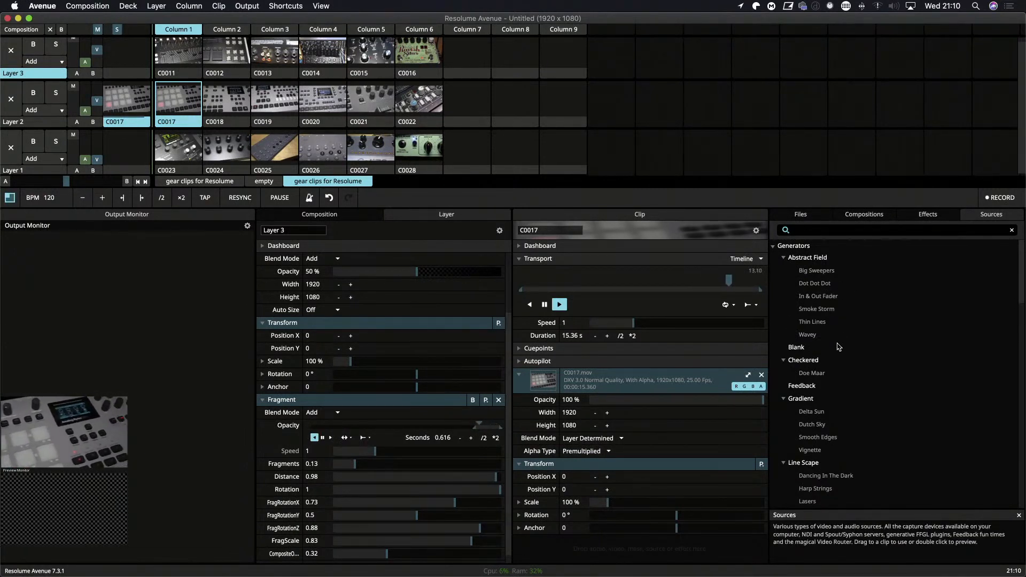
pyautogui.scroll(-1, 839, 336)
pyautogui.scroll(-5, 837, 347)
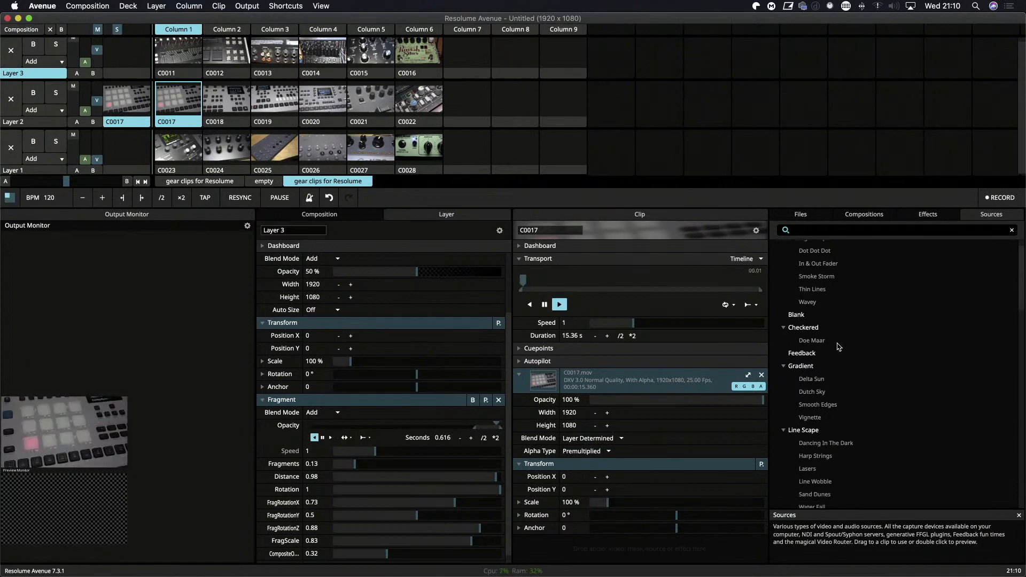
pyautogui.scroll(-5, 837, 347)
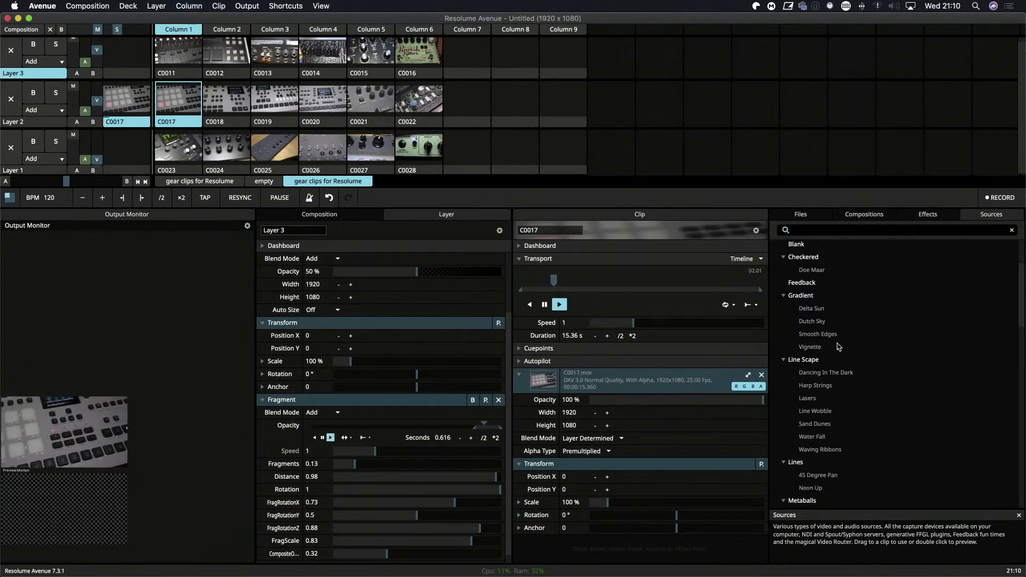
# Play clip C0028 on Layer 1 to raise that layer's video opacity, and clear the layer.
pyautogui.click(422, 149)
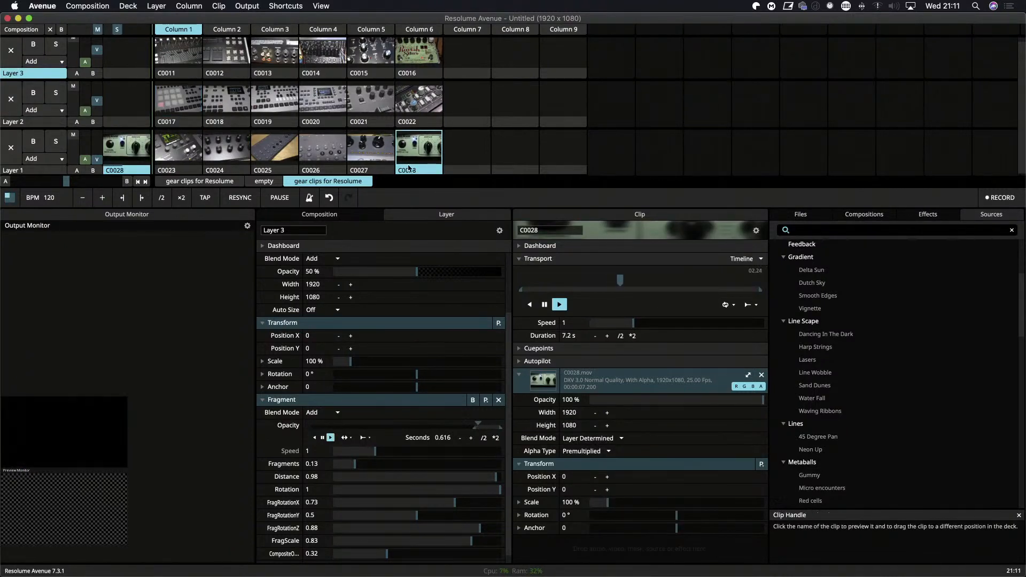
pyautogui.click(412, 163)
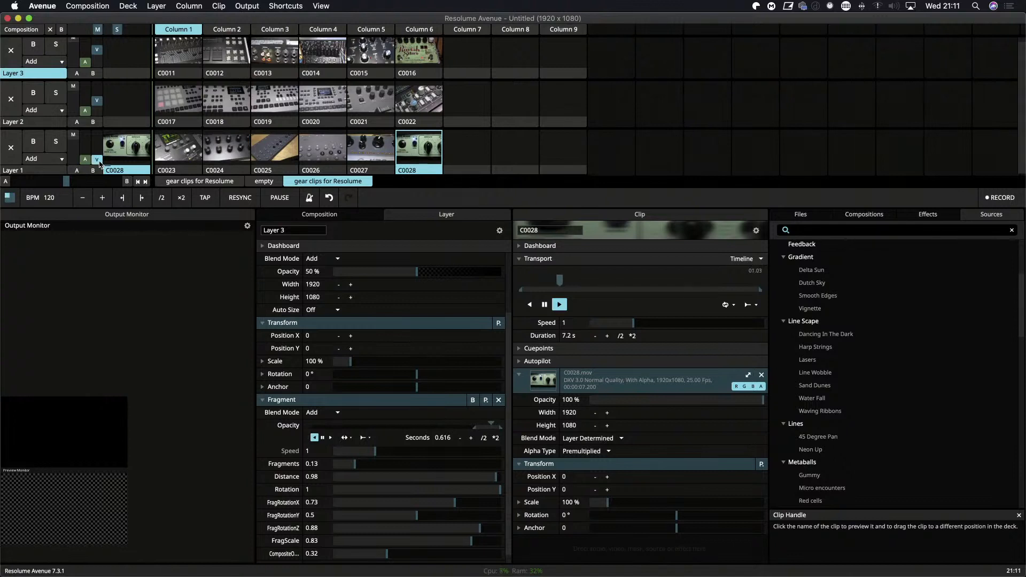
pyautogui.moveTo(97, 159); pyautogui.dragTo(99, 146)
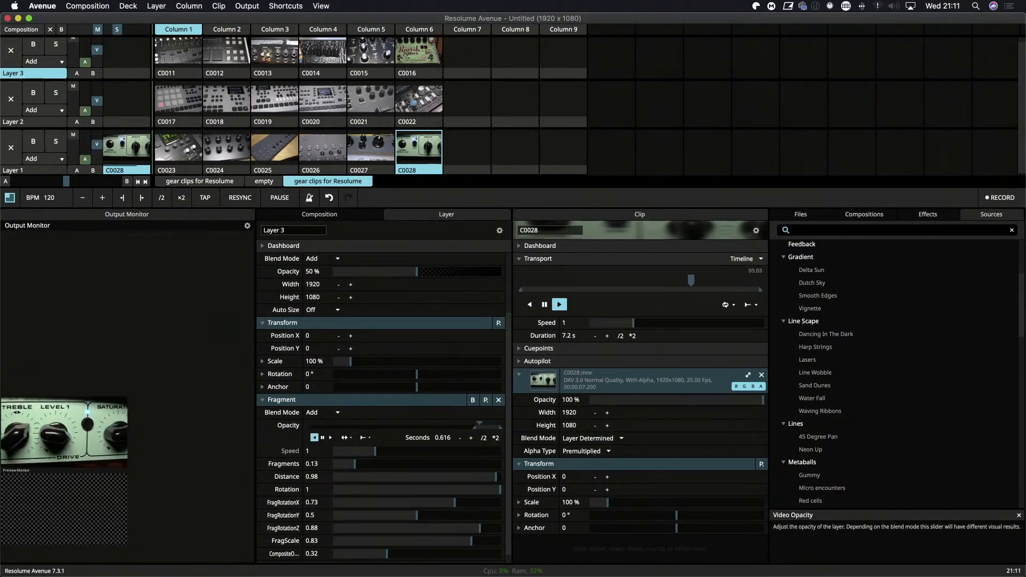
pyautogui.click(11, 148)
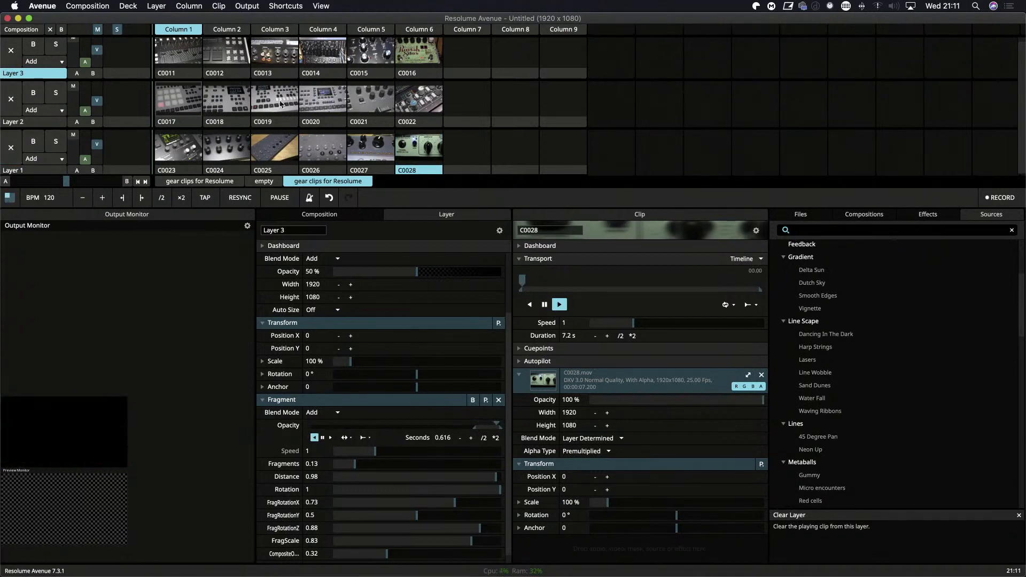
# Play clip C0017 on Layer 2 and add the Colorize video effect to the clip.
pyautogui.click(178, 100)
pyautogui.scroll(-5, 926, 434)
pyautogui.scroll(5, 925, 434)
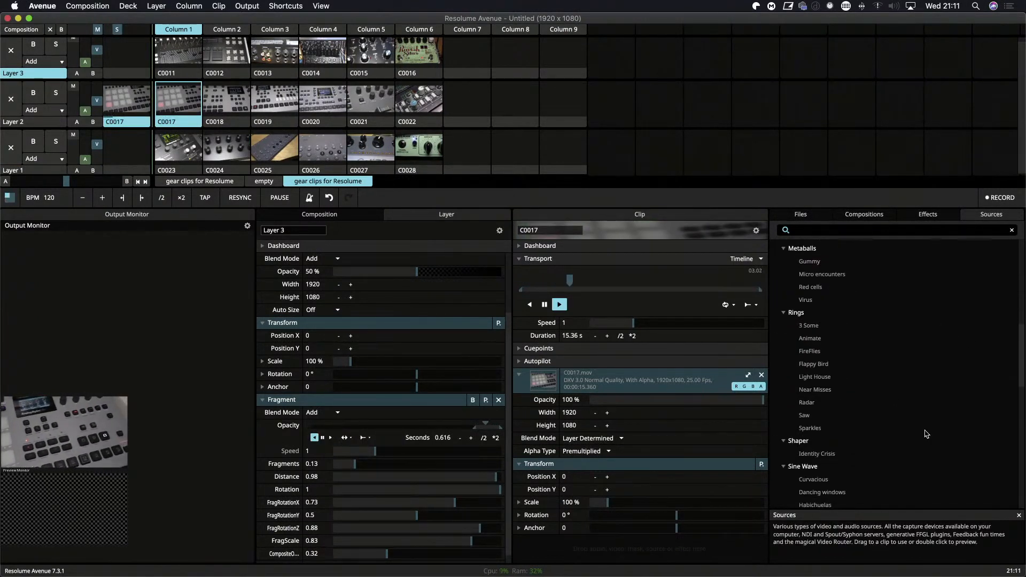
pyautogui.scroll(1, 926, 434)
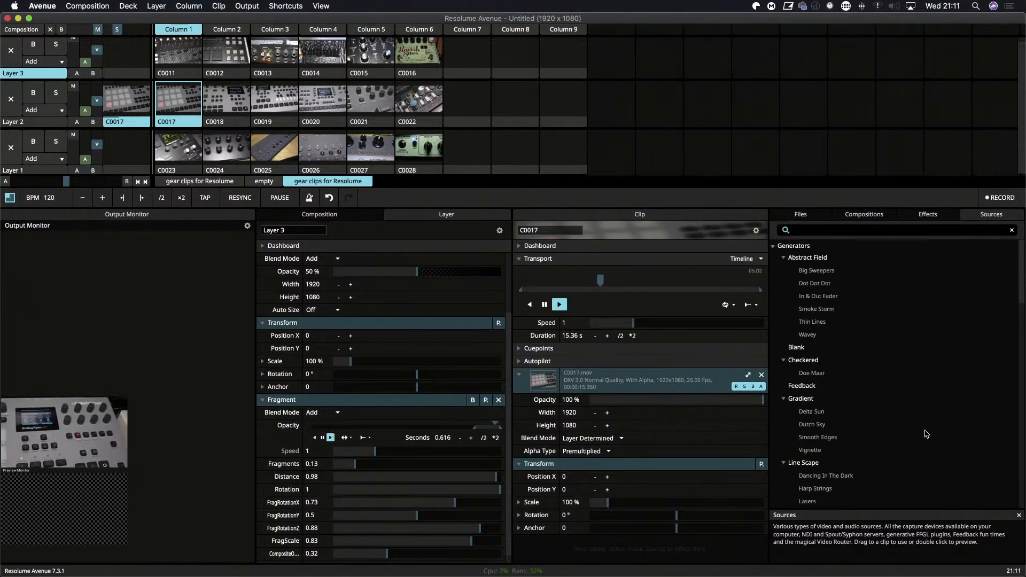
pyautogui.click(928, 214)
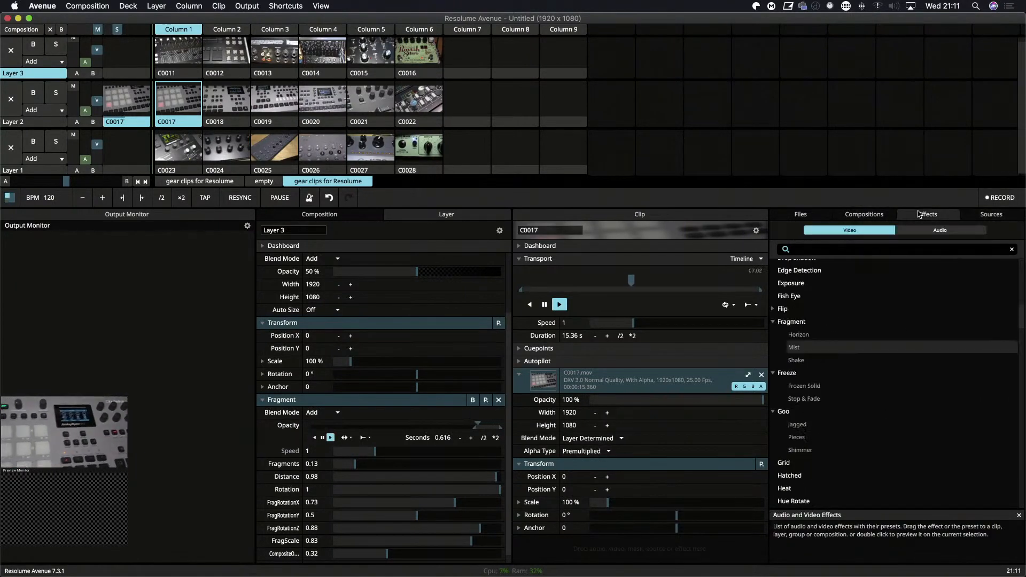
pyautogui.scroll(6, 886, 366)
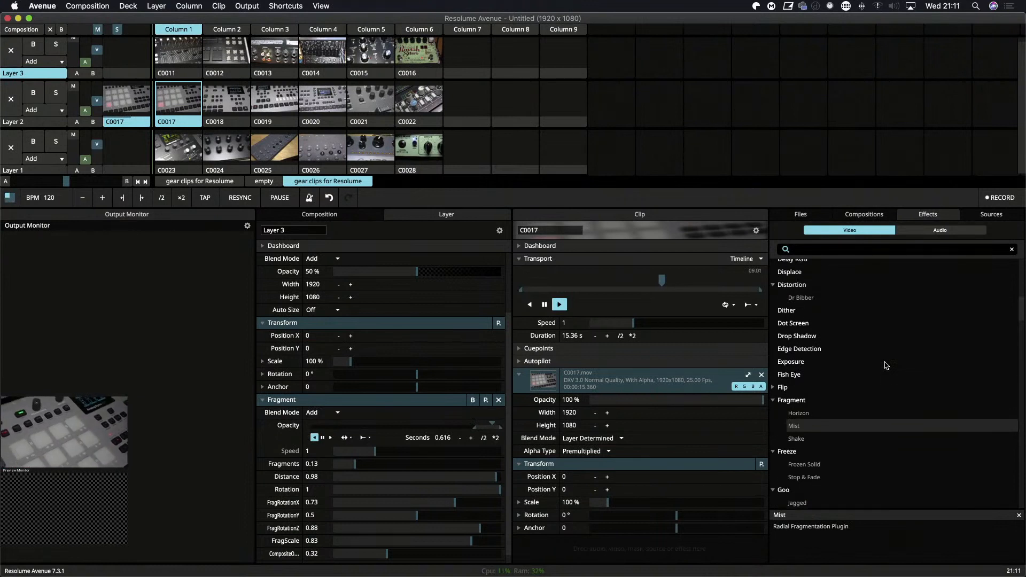
pyautogui.scroll(7, 887, 365)
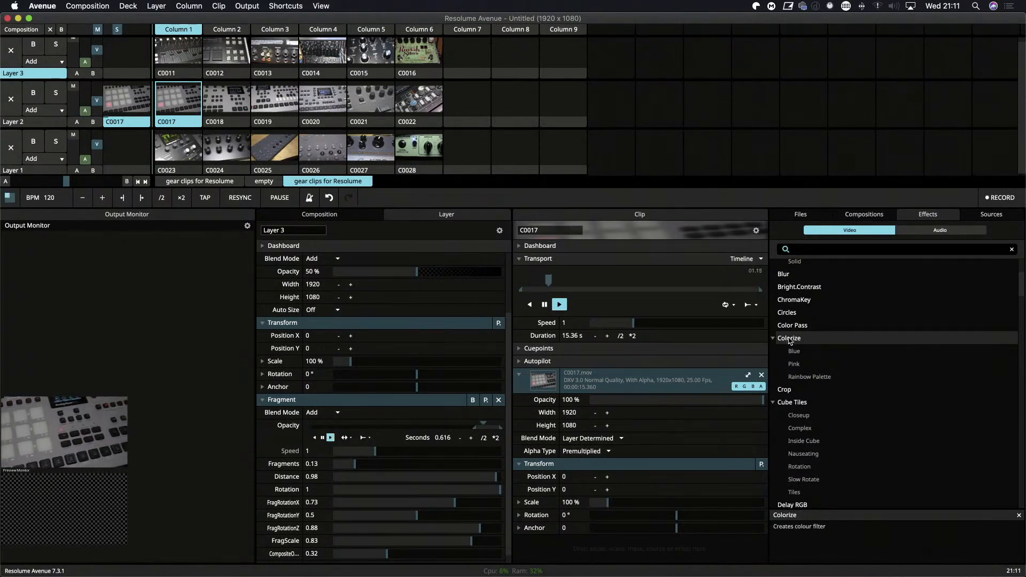
pyautogui.moveTo(780, 336); pyautogui.dragTo(587, 427)
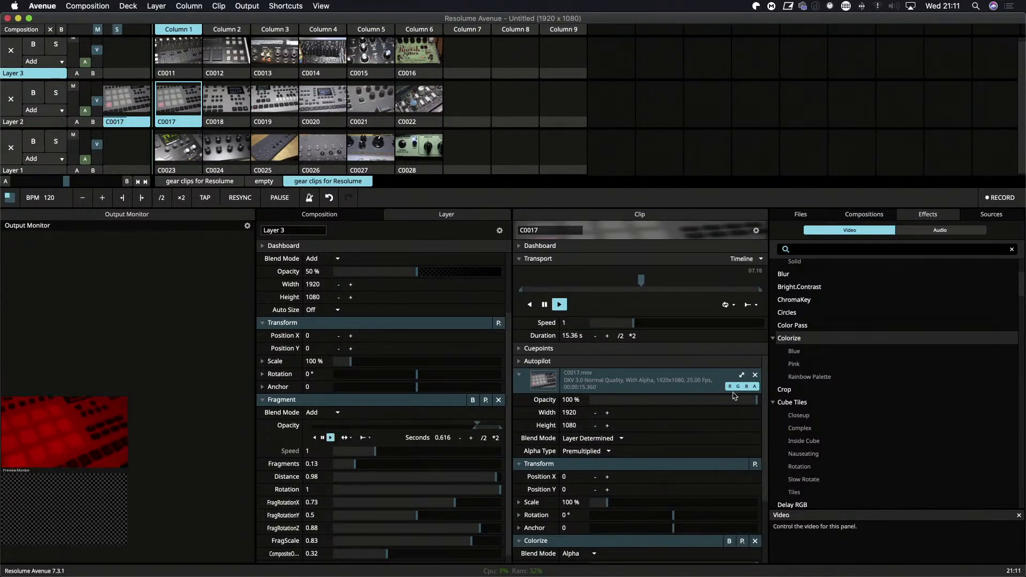
# Set clip C0017's Colorize color to green with the color picker, and sample a replacement color from clip C0028's thumbnail.
pyautogui.scroll(-3, 683, 454)
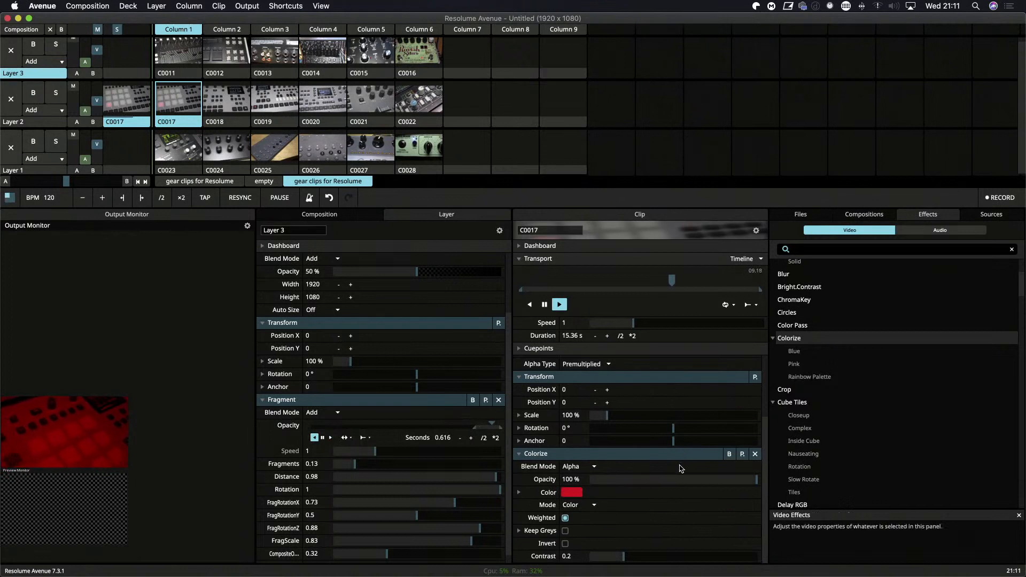
pyautogui.click(742, 454)
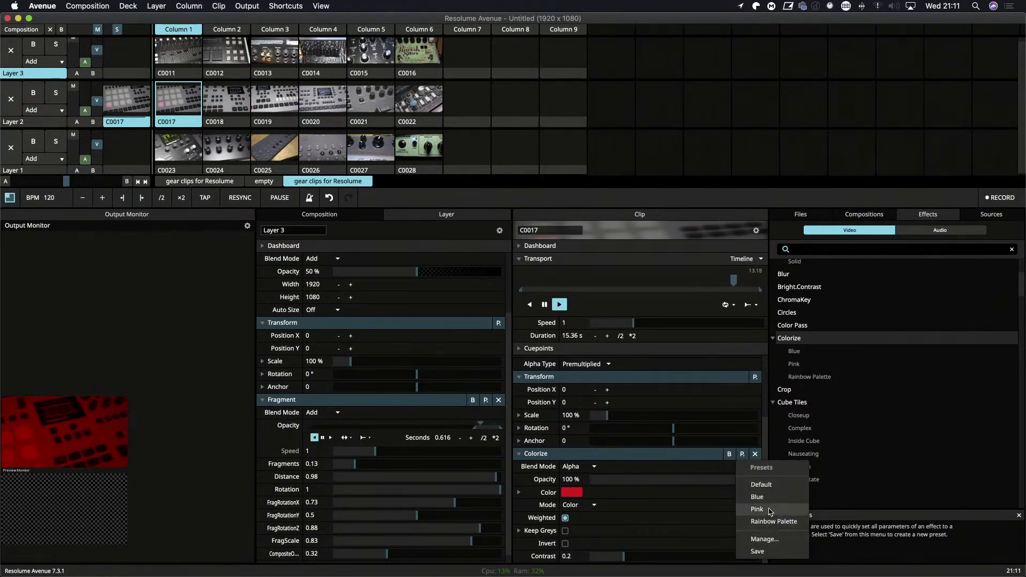
pyautogui.click(576, 493)
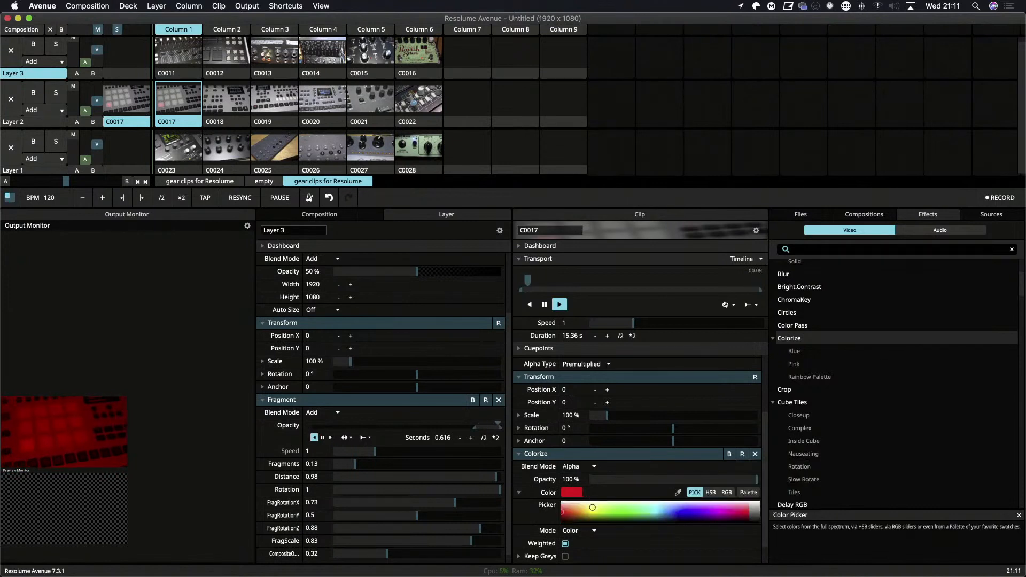
pyautogui.moveTo(562, 512); pyautogui.dragTo(632, 504)
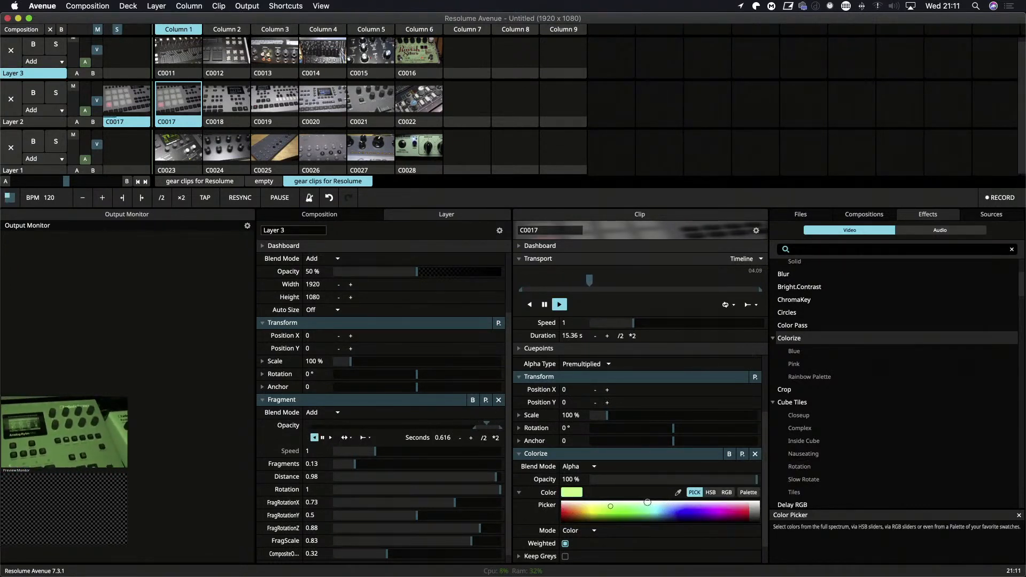
pyautogui.click(584, 514)
pyautogui.click(613, 515)
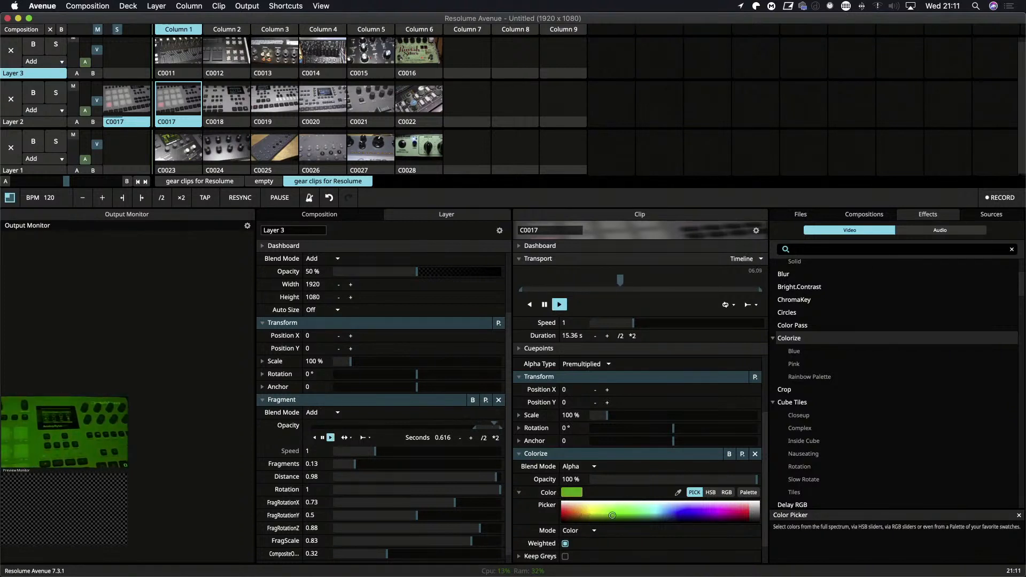
pyautogui.click(678, 491)
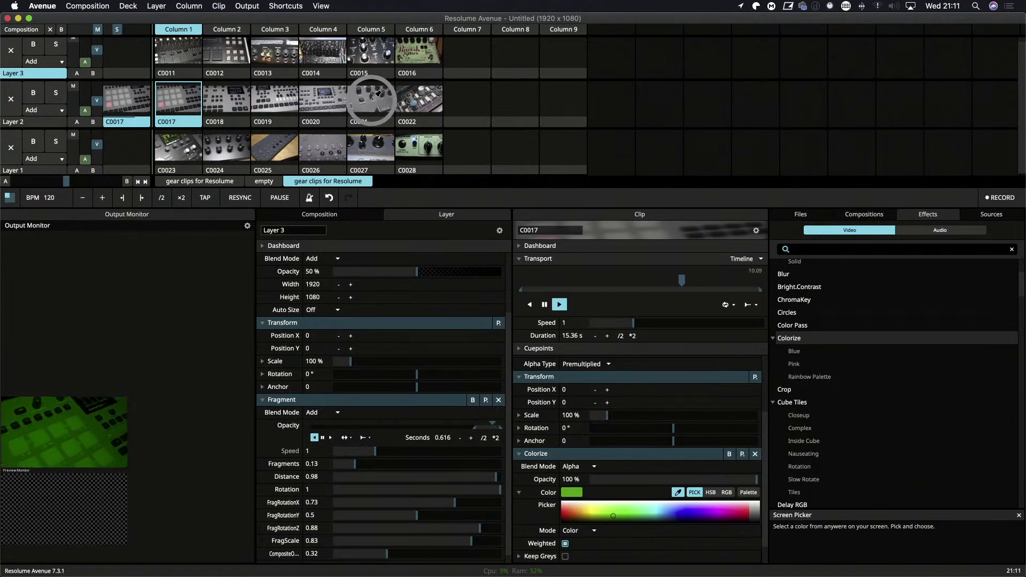
pyautogui.click(417, 144)
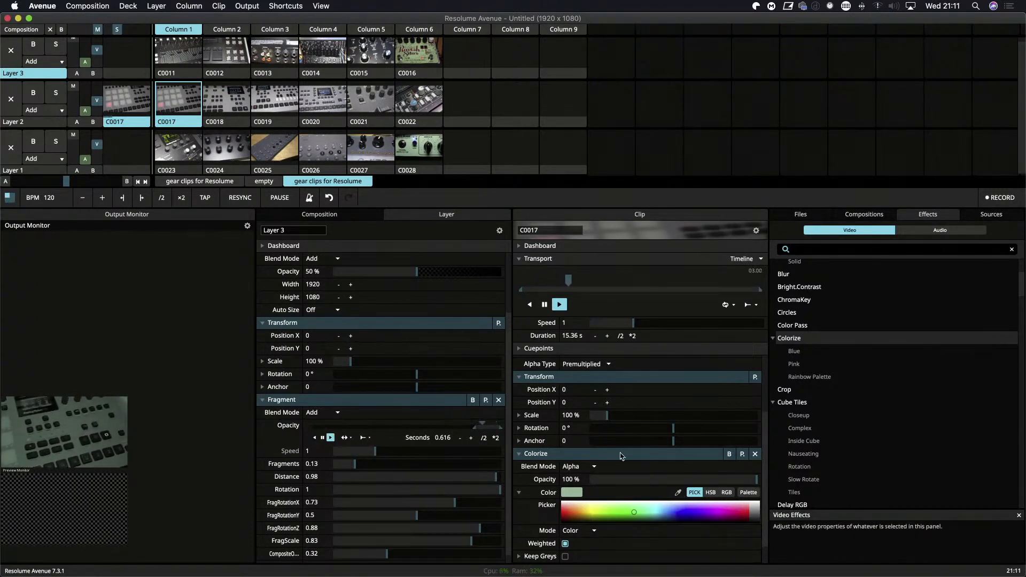
# Apply the Rainbow Palette preset to clip C0017's Colorize effect.
pyautogui.scroll(-2, 649, 472)
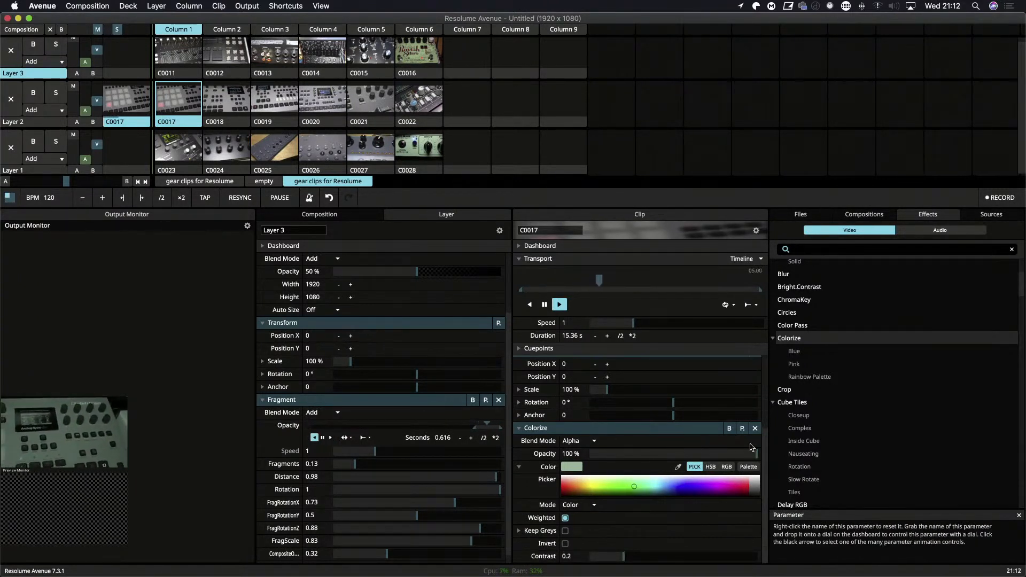
pyautogui.click(814, 380)
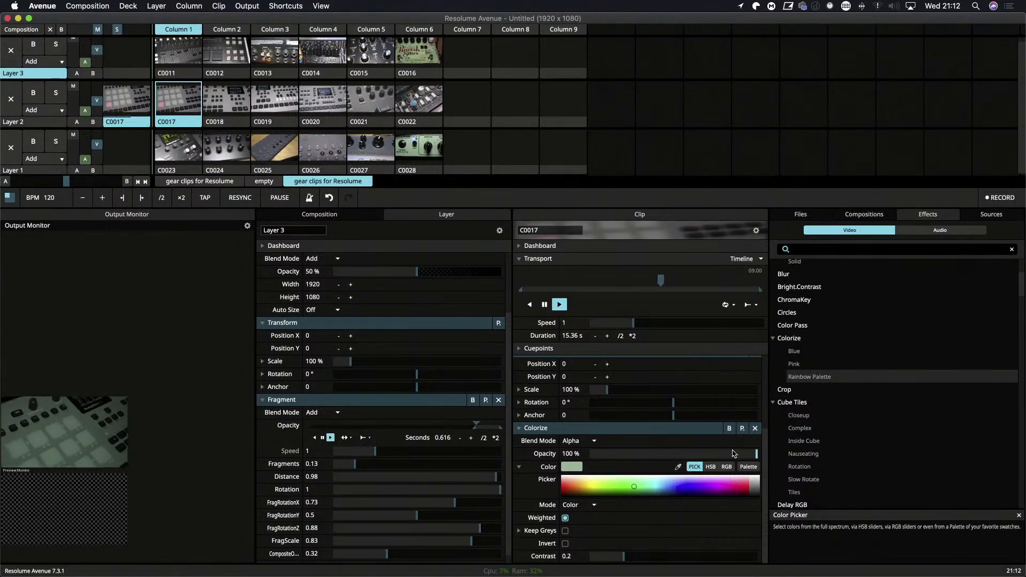
pyautogui.click(742, 429)
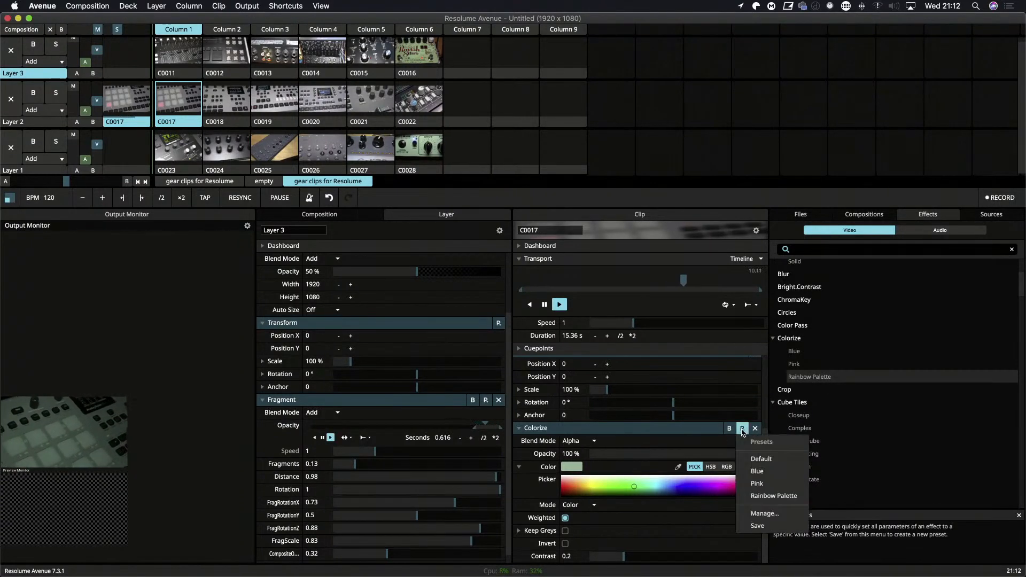
pyautogui.click(767, 496)
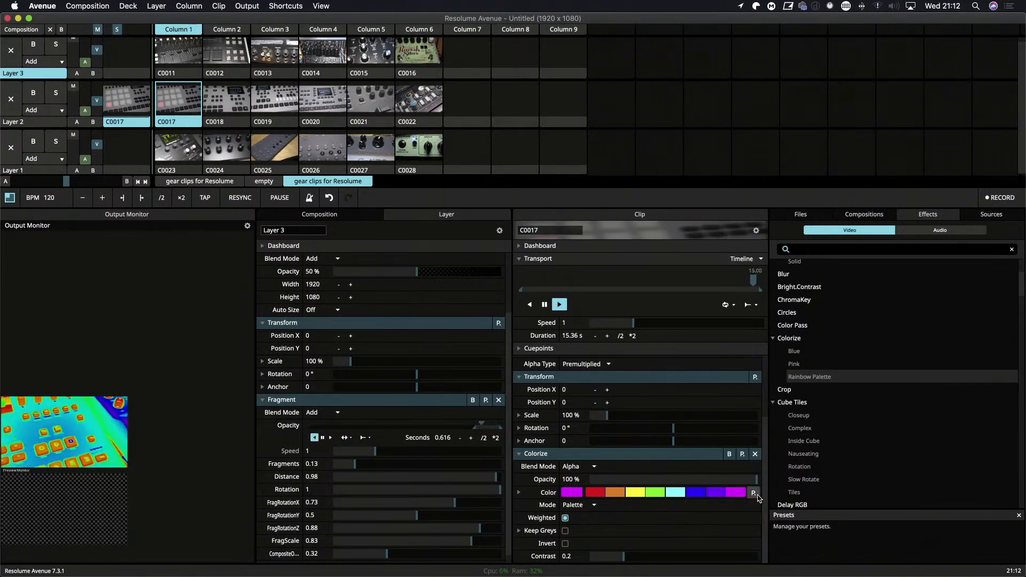
# Try the Purple Rain color palette on clip C0017's Colorize effect and view the effect's own presets.
pyautogui.click(754, 496)
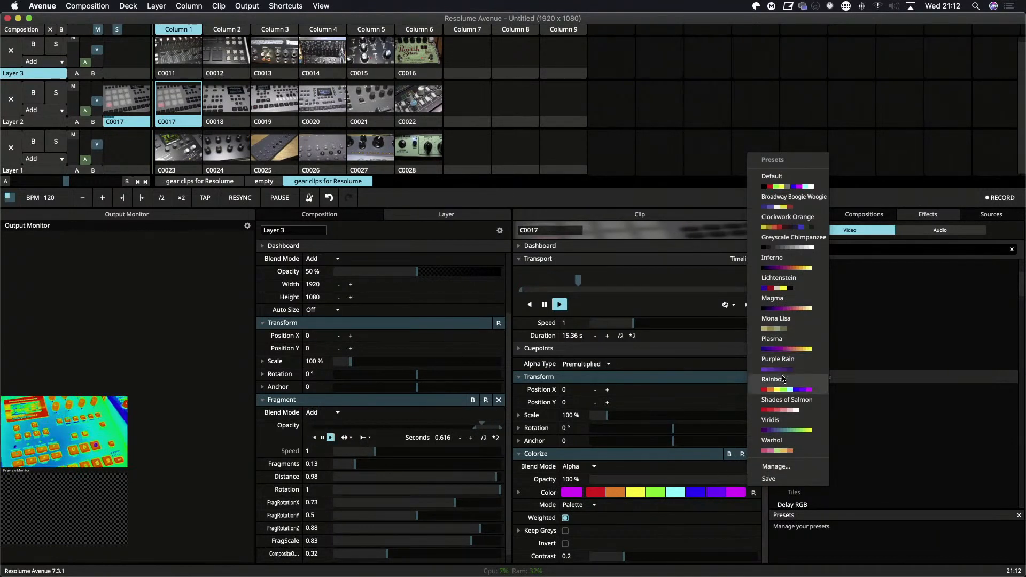
pyautogui.click(786, 370)
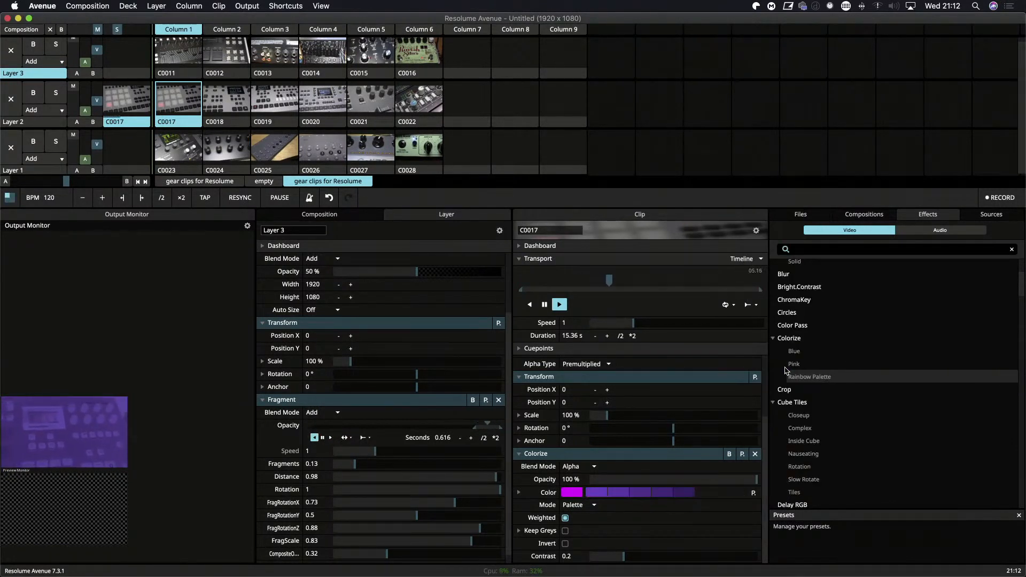
pyautogui.click(742, 454)
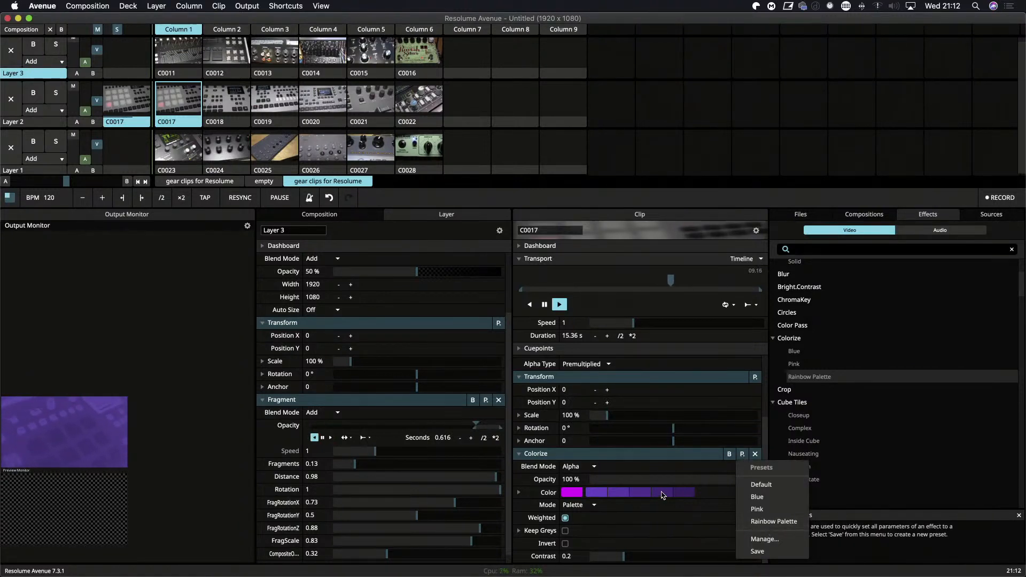
pyautogui.click(767, 522)
# Apply the Lichtenstein color palette to clip C0017's Colorize effect and show the composition output fullscreen.
pyautogui.click(754, 493)
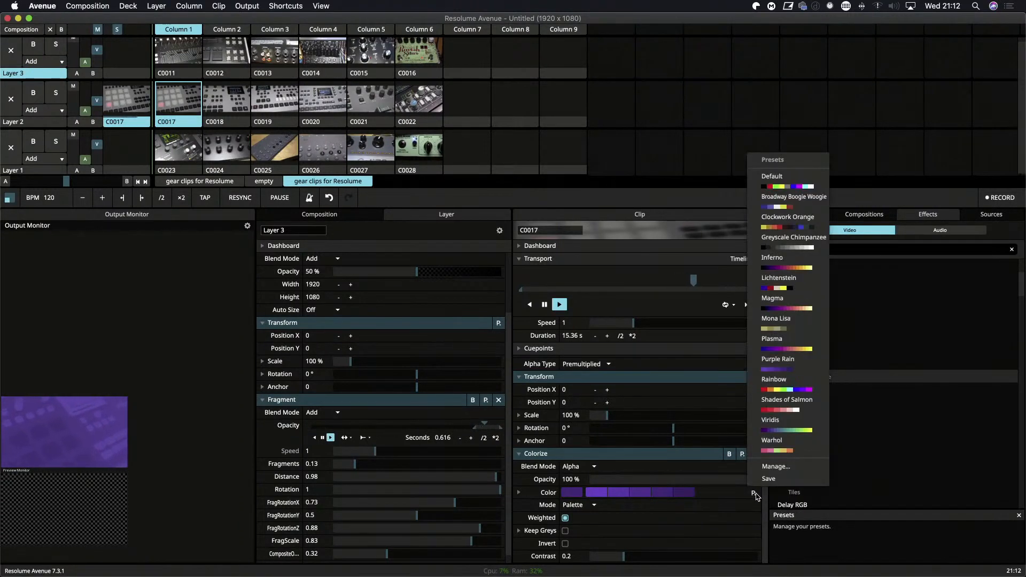
pyautogui.click(780, 289)
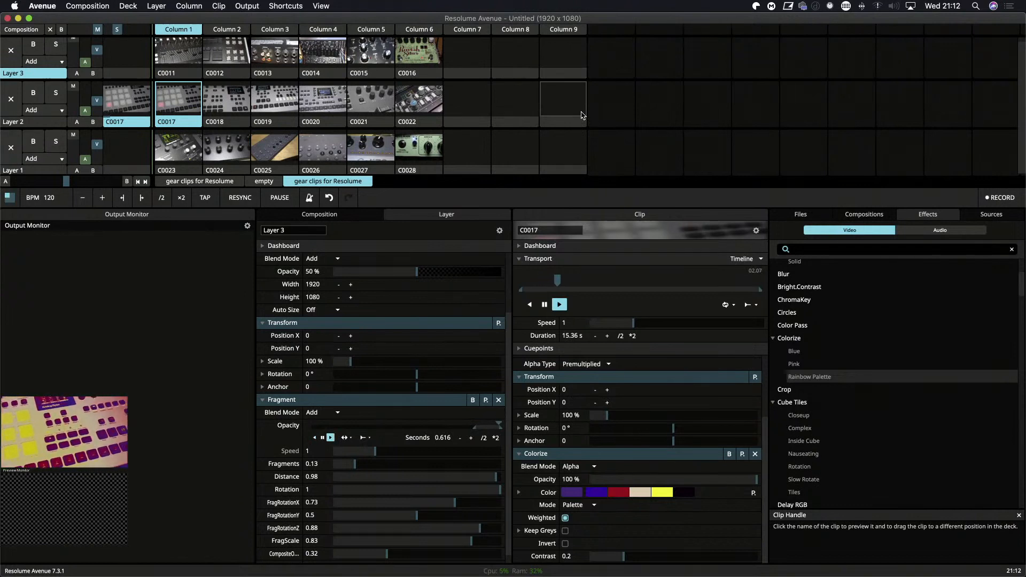
pyautogui.press('super+shift+f')
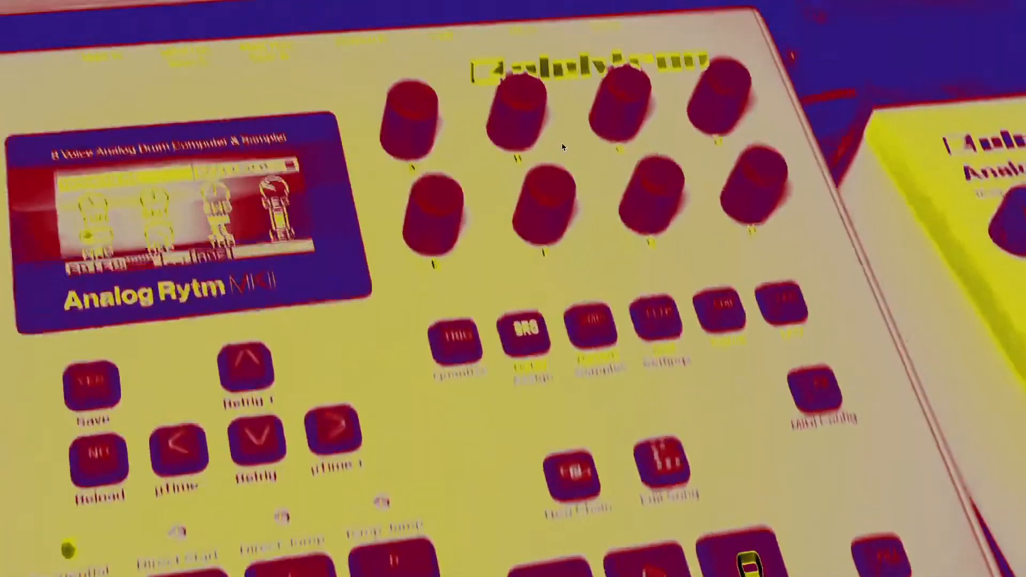
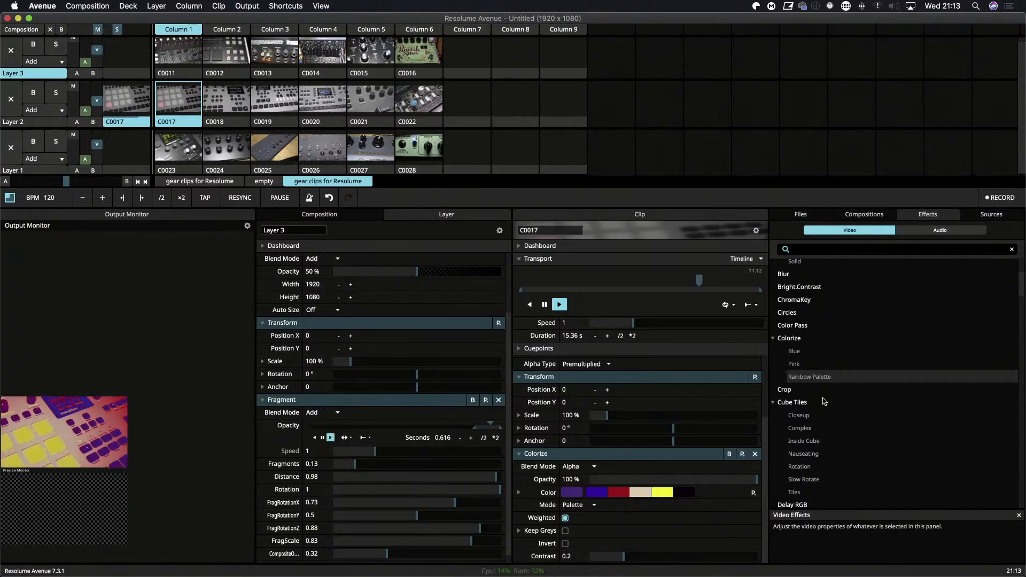
# Apply the Viridis color palette to clip C0017's Colorize effect.
pyautogui.click(743, 454)
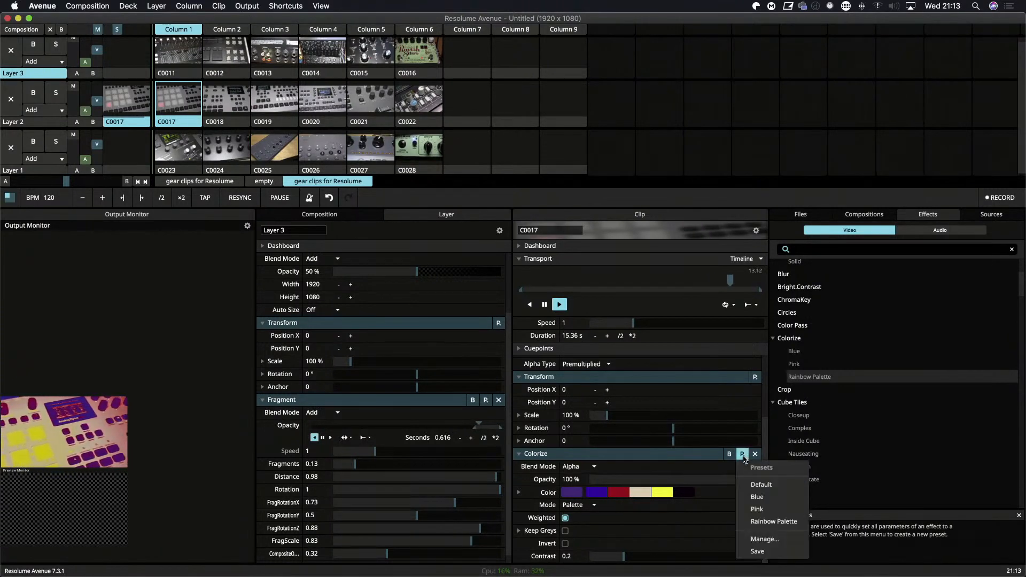
pyautogui.click(695, 469)
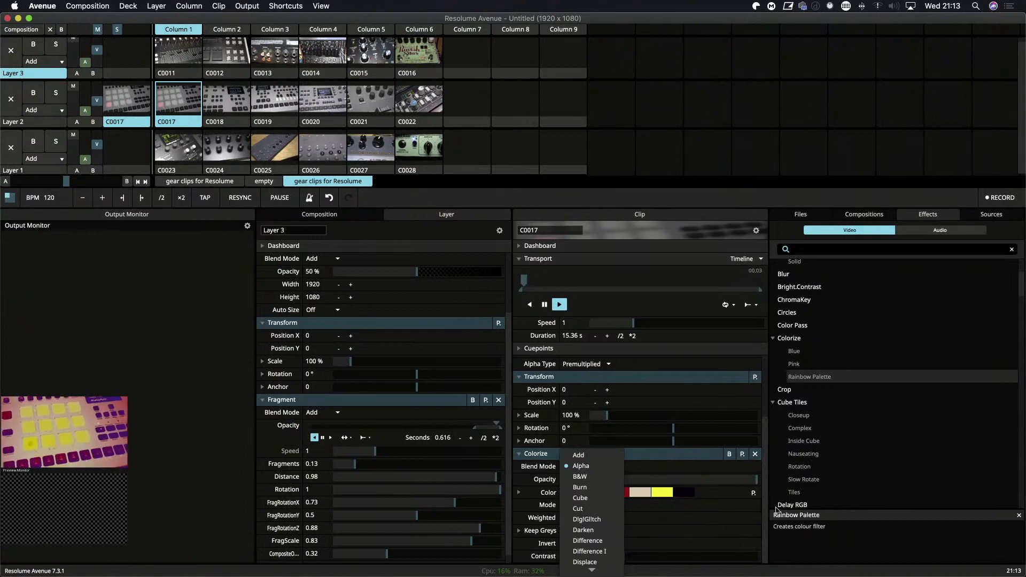
pyautogui.click(752, 498)
pyautogui.click(753, 494)
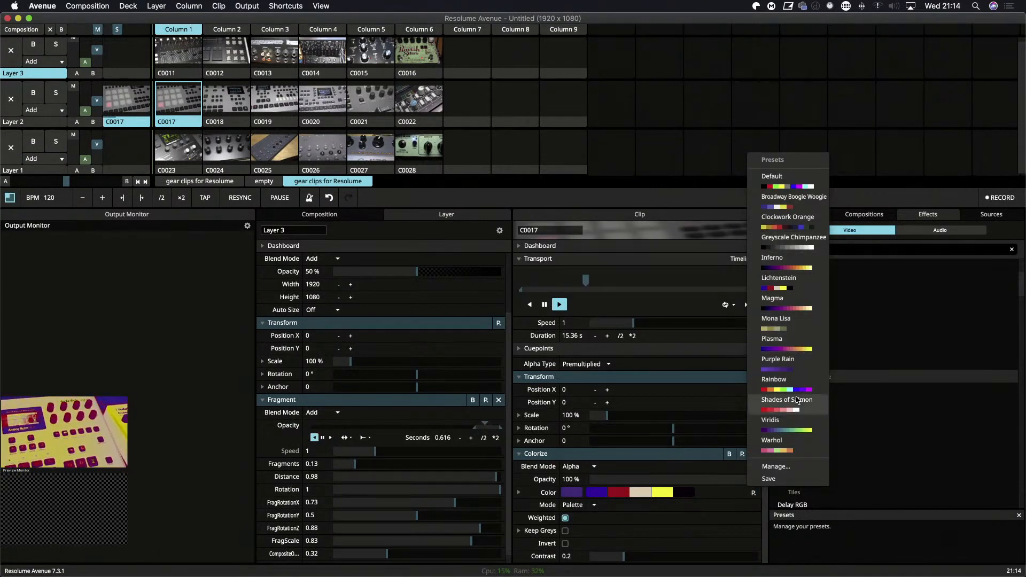
pyautogui.click(792, 428)
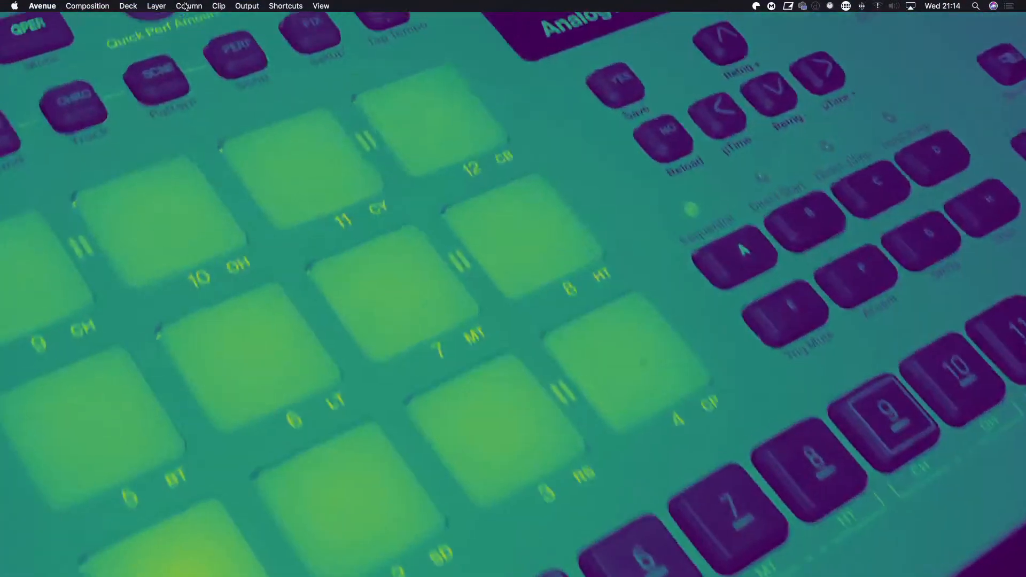
# Send the fullscreen composition output to Display 3 (1920x1080) instead of Display 1.
pyautogui.click(188, 7)
pyautogui.moveTo(219, 7)
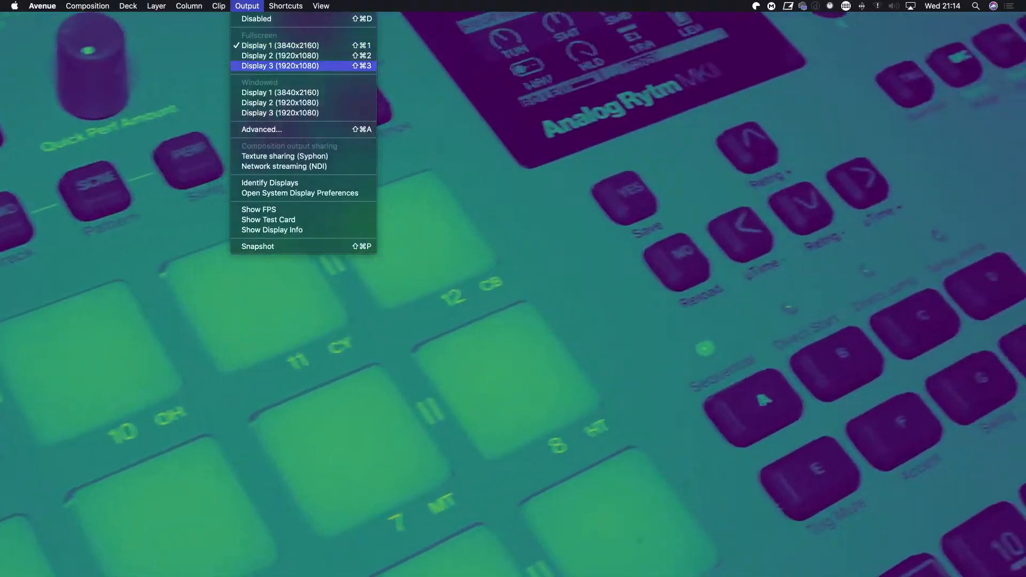
pyautogui.click(278, 66)
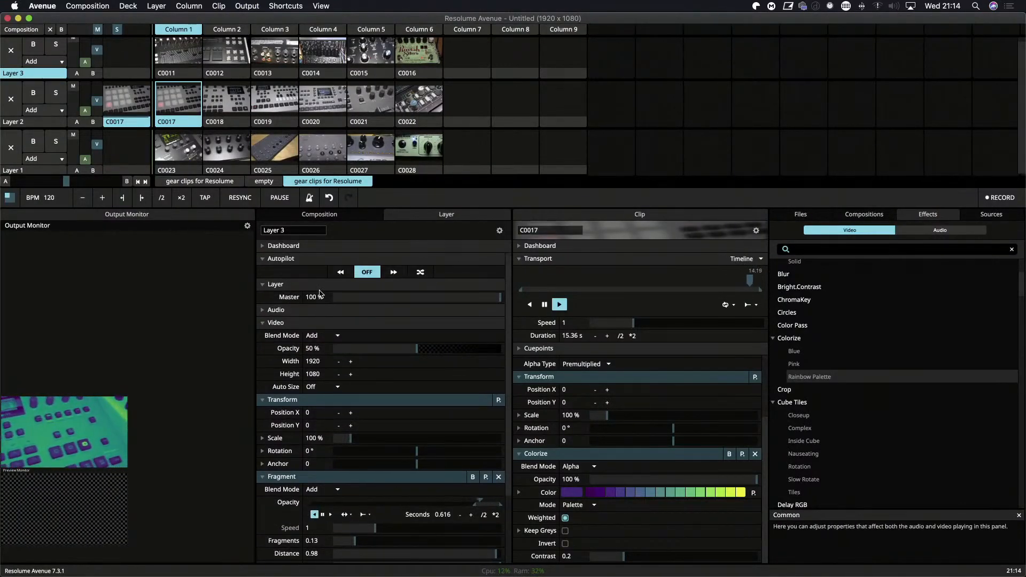
pyautogui.click(263, 259)
pyautogui.click(263, 259)
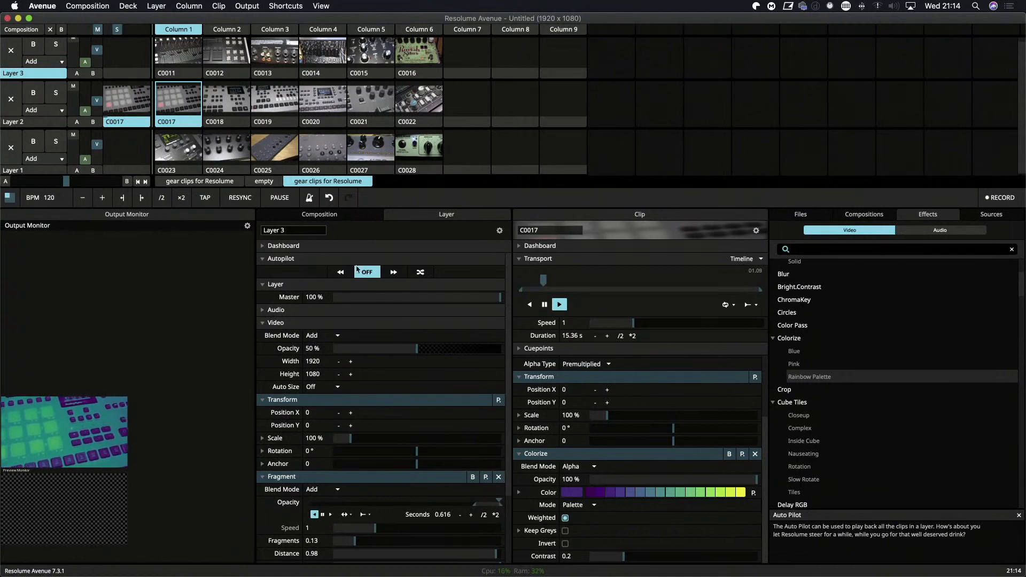
pyautogui.click(394, 272)
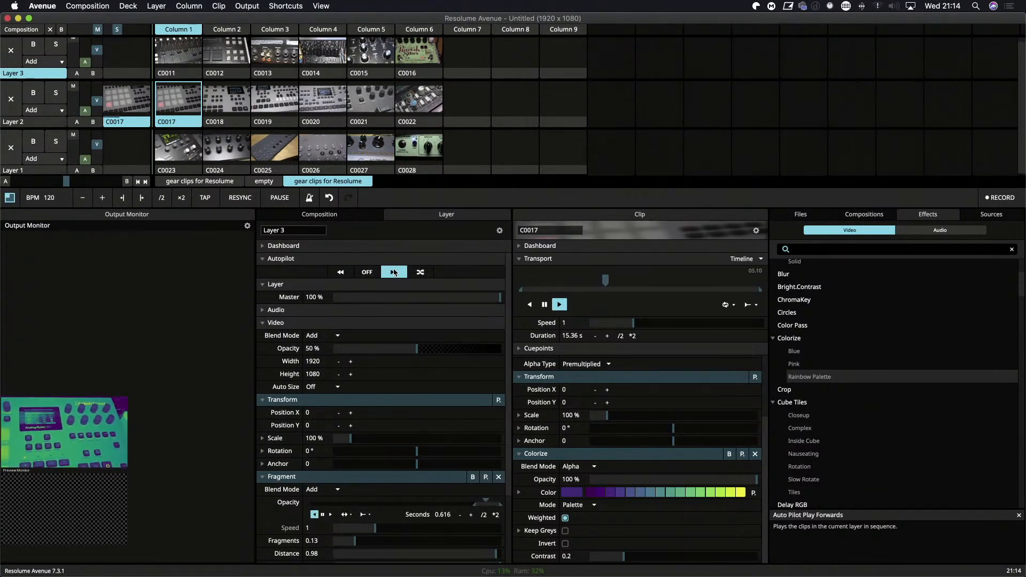
pyautogui.click(366, 271)
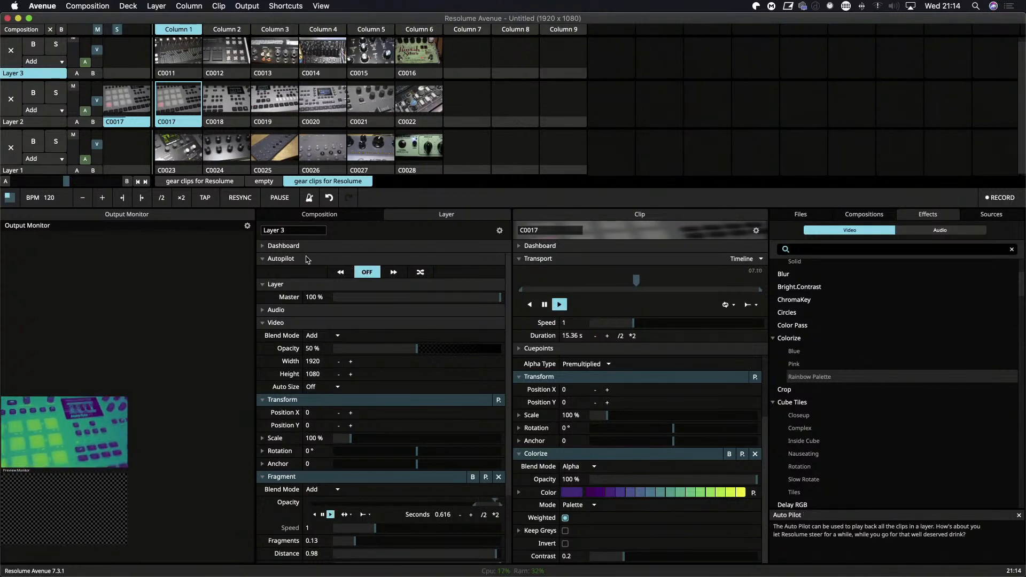
# Set Layer 2's autopilot to play its clips forwards, and move clip C0017's Colorize effect onto Layer 2 as a collapsed layer effect.
pyautogui.click(47, 122)
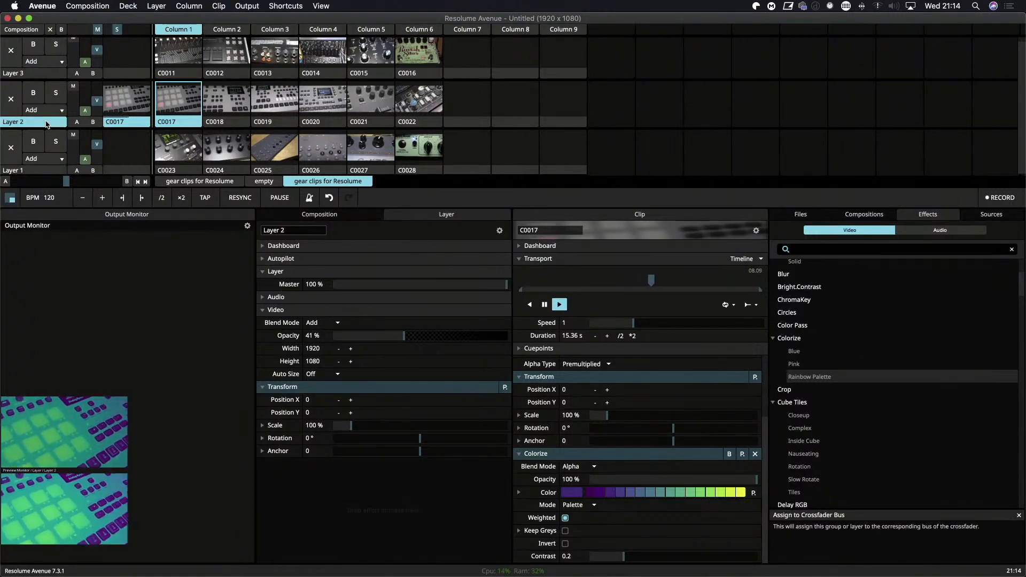
pyautogui.click(273, 259)
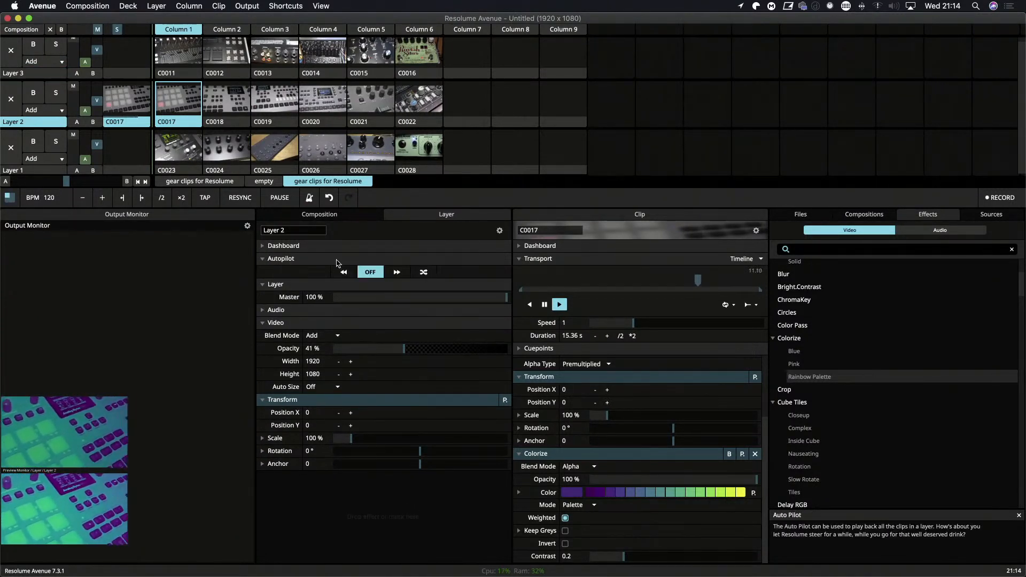
pyautogui.click(396, 273)
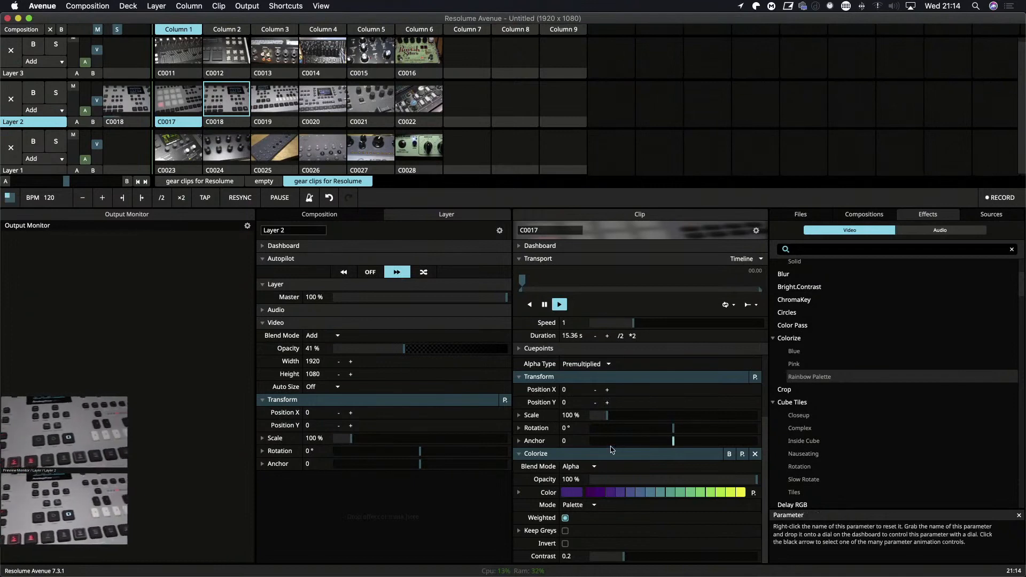
pyautogui.moveTo(366, 482); pyautogui.dragTo(350, 500)
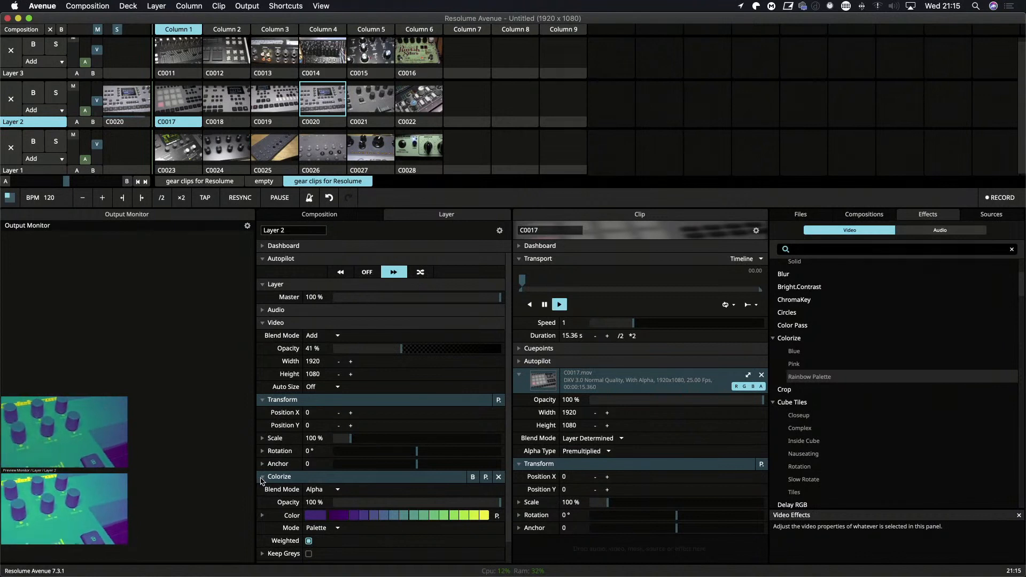
pyautogui.click(262, 477)
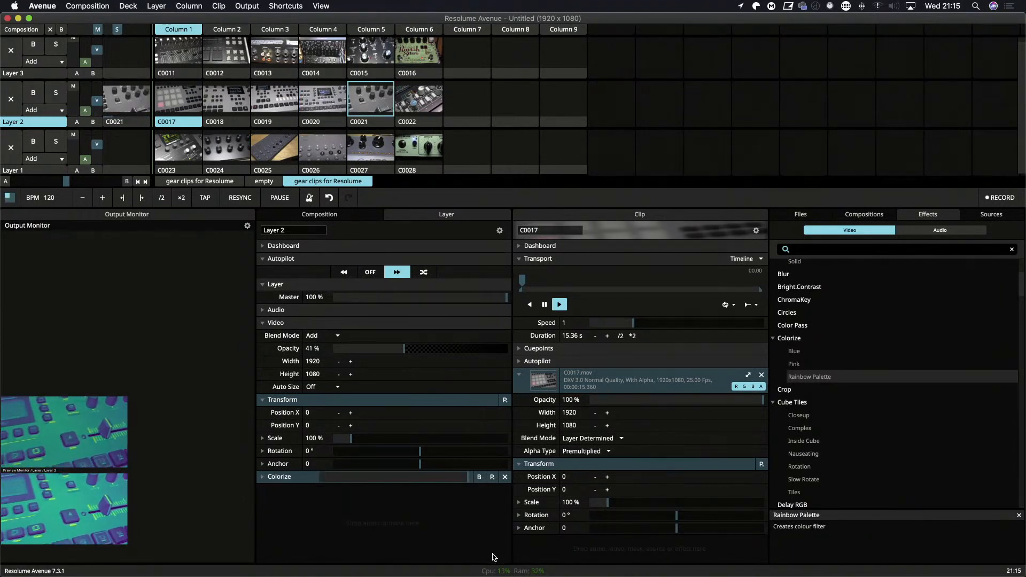
pyautogui.scroll(-4, 841, 427)
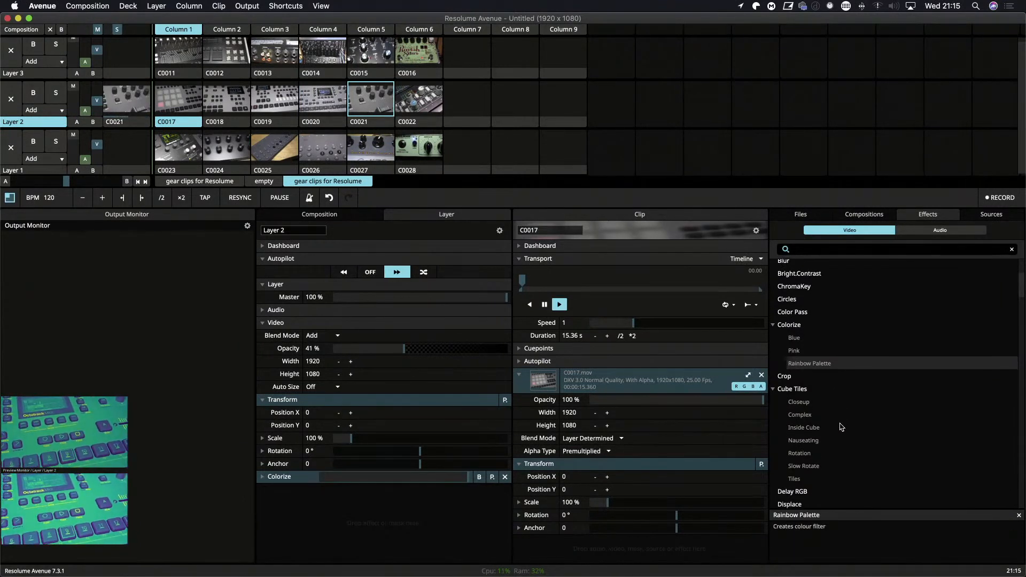
pyautogui.scroll(1, 841, 427)
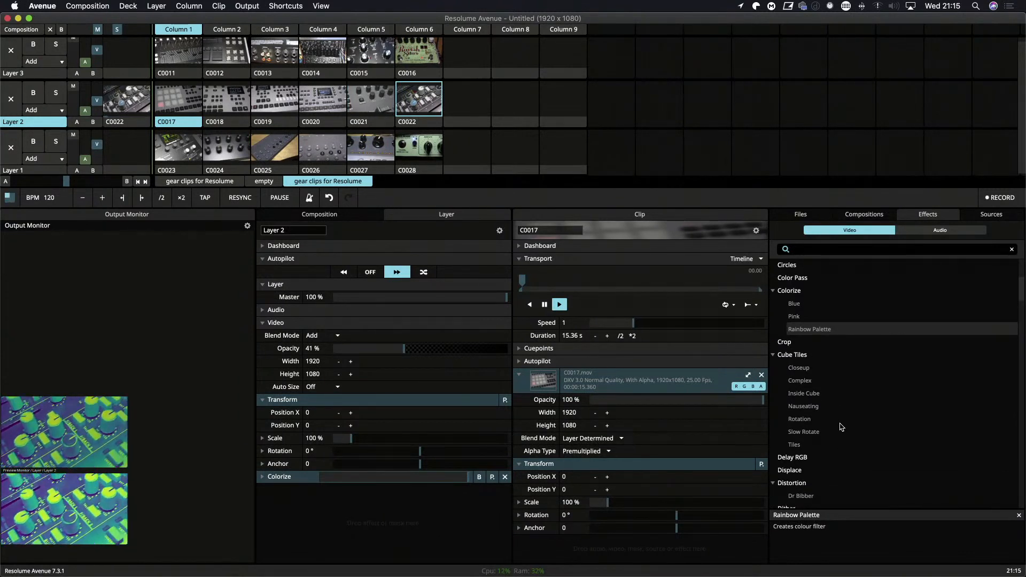
pyautogui.click(14, 4)
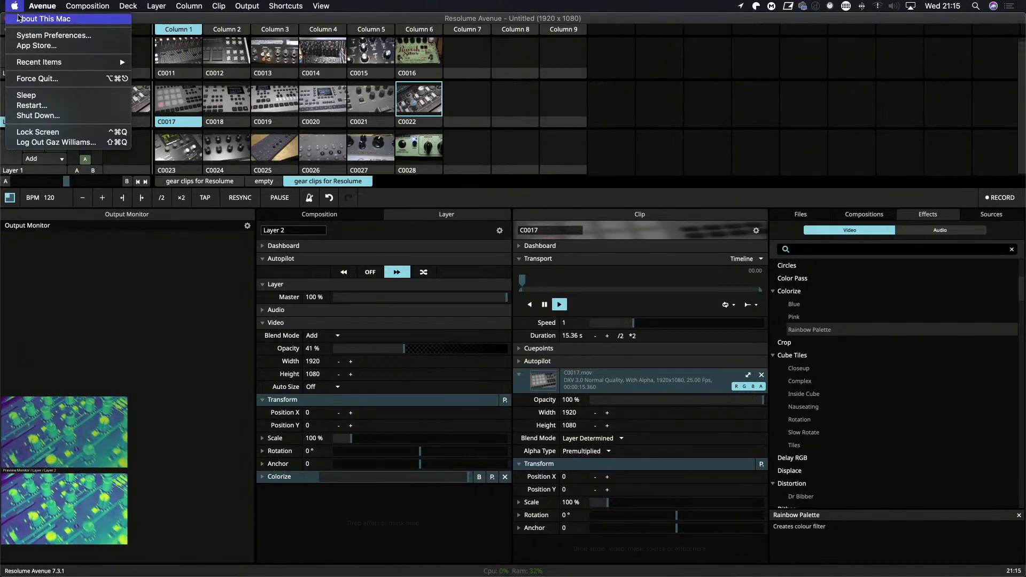
pyautogui.click(12, 5)
pyautogui.click(14, 6)
pyautogui.click(13, 6)
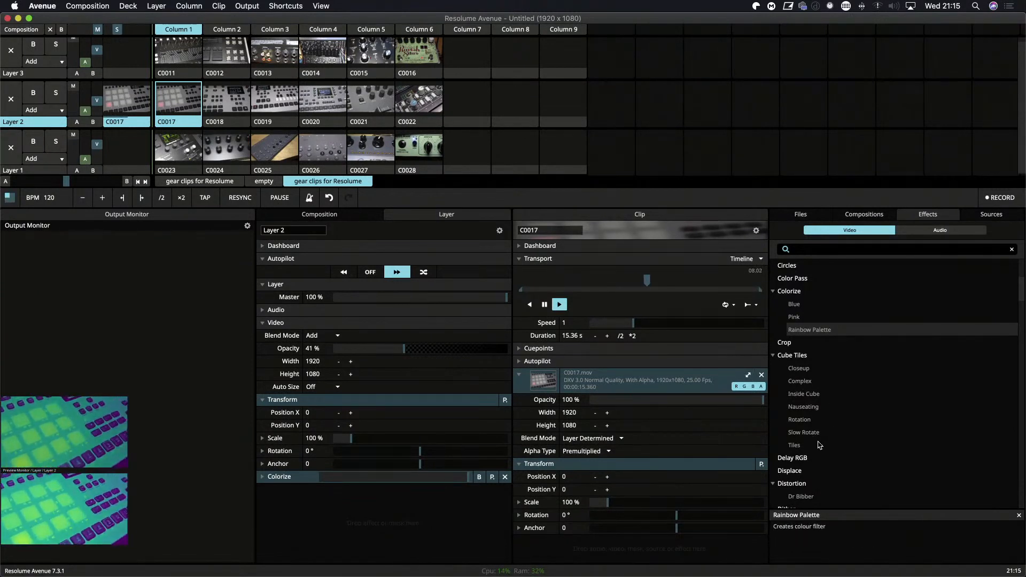
# Add the Bendoscope effect to Layer 2 below Colorize and set its Divisions to 0.01.
pyautogui.scroll(-3, 816, 445)
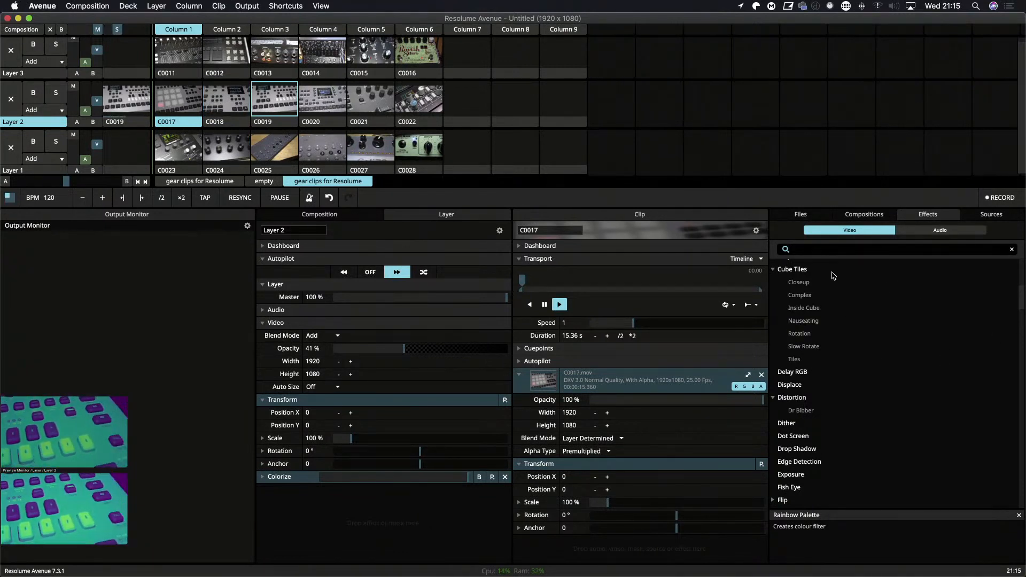
pyautogui.scroll(10, 826, 418)
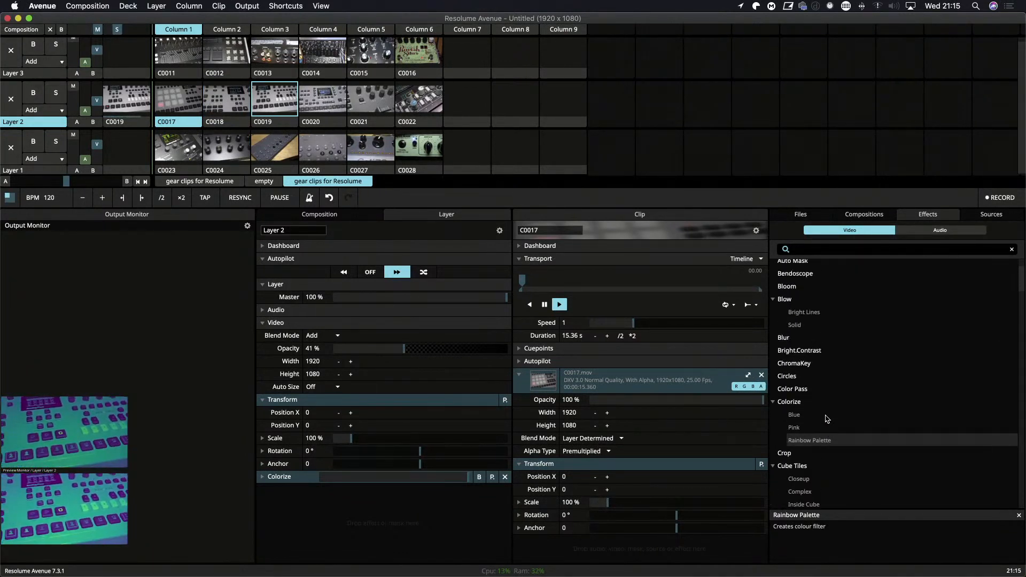
pyautogui.scroll(2, 825, 419)
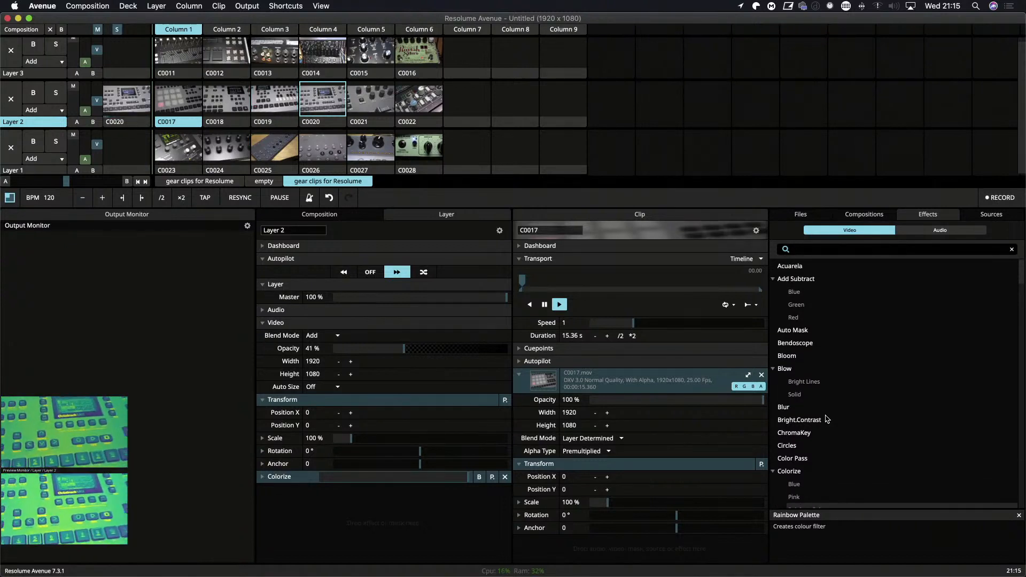
pyautogui.moveTo(808, 346); pyautogui.dragTo(364, 510)
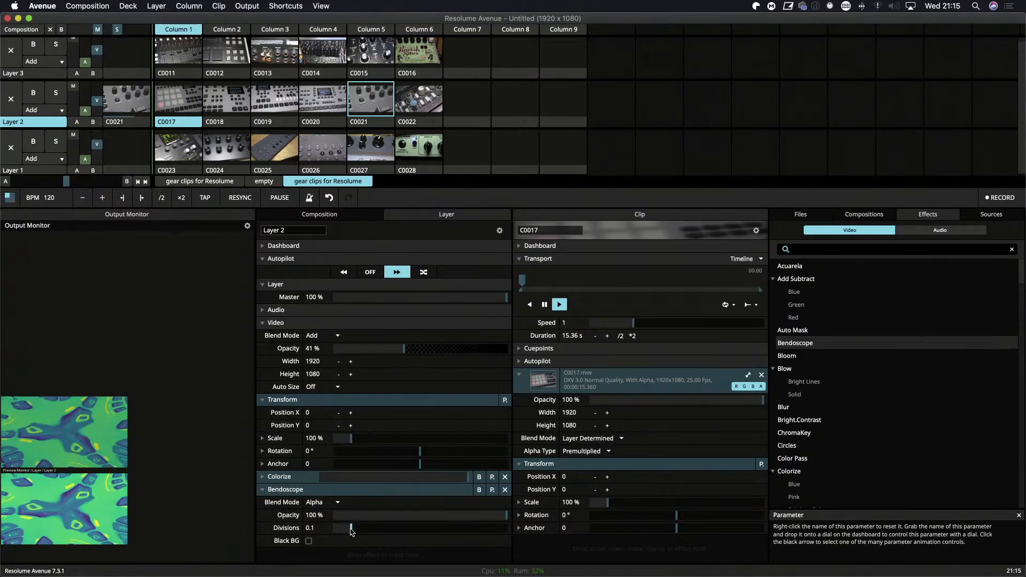
pyautogui.moveTo(351, 533)
pyautogui.mouseDown()
pyautogui.moveTo(373, 532)
pyautogui.moveTo(352, 533)
pyautogui.mouseUp()
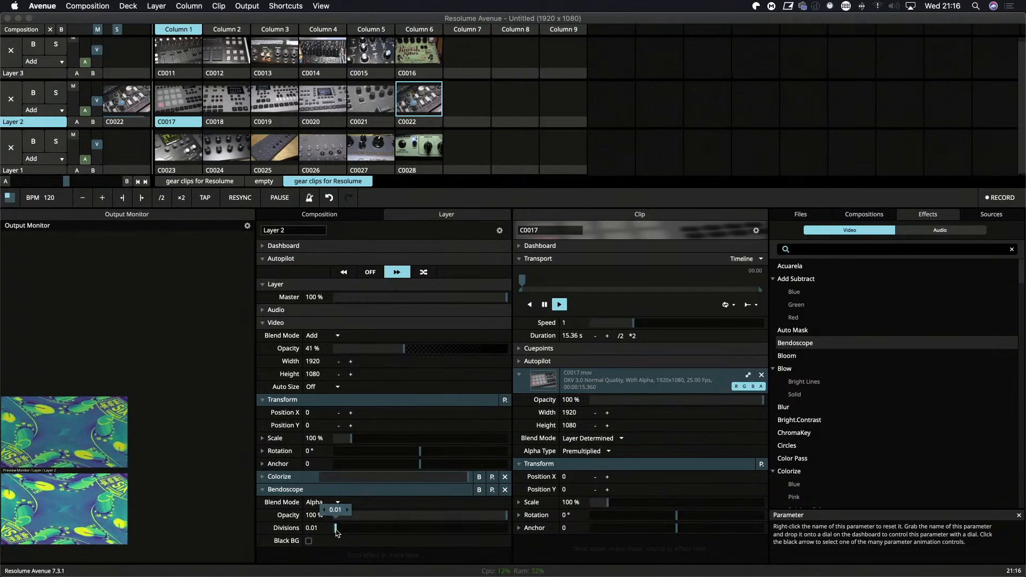
# View the Bendoscope result fullscreen on Display 1, and move the output to Display 2 (1920x1080).
pyautogui.press('super+shift+f')
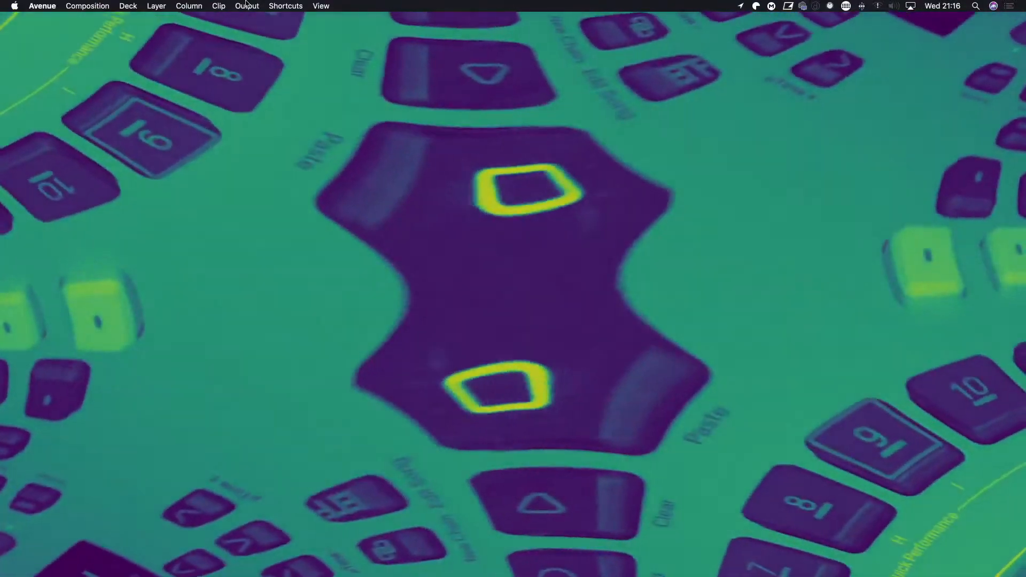
pyautogui.click(246, 5)
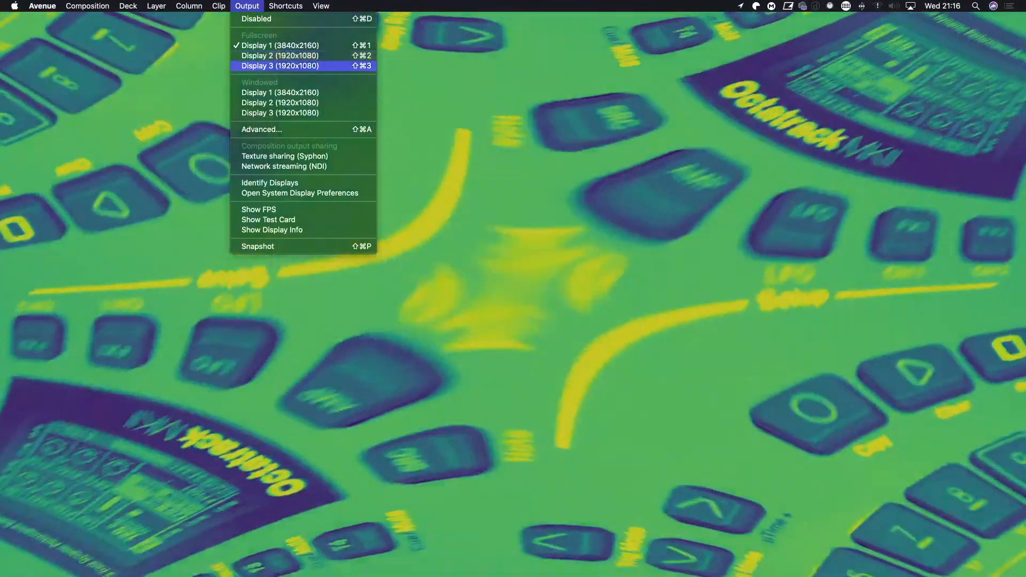
pyautogui.click(280, 55)
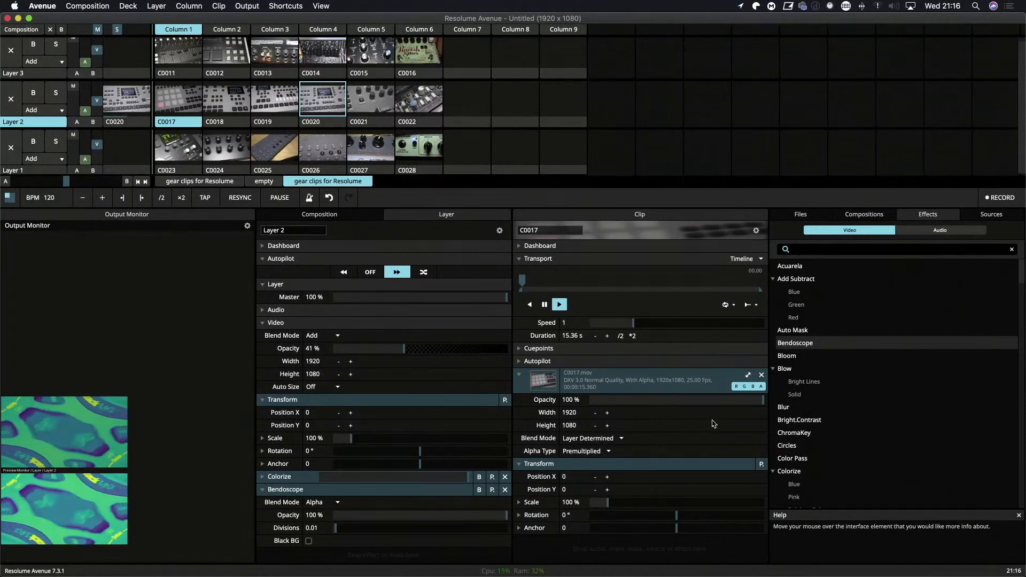
# Collapse Layer 2's Bendoscope effect and add the Cube Tiles effect below it.
pyautogui.scroll(-5, 841, 394)
pyautogui.scroll(-10, 841, 394)
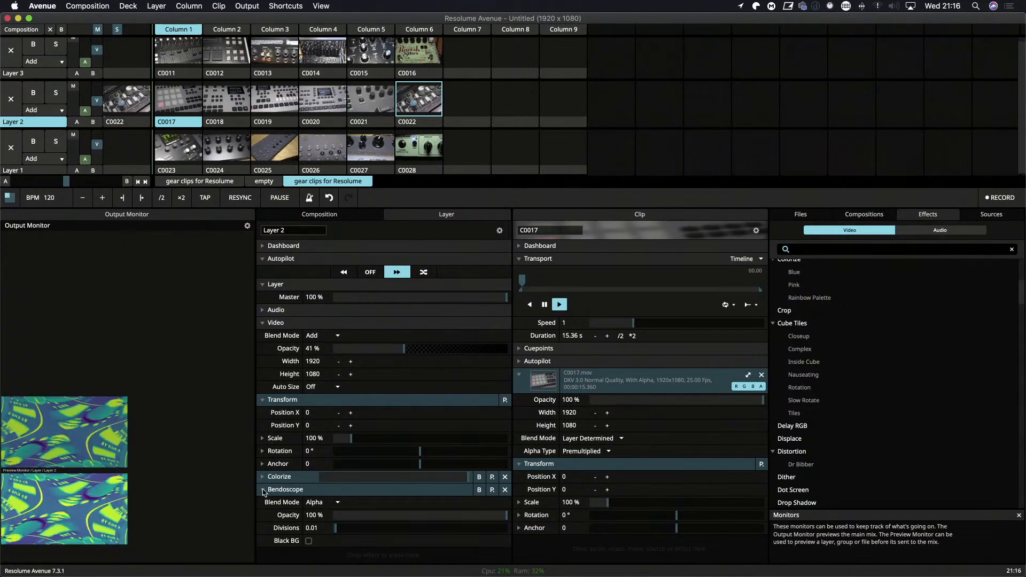
pyautogui.click(263, 490)
pyautogui.moveTo(792, 323); pyautogui.dragTo(319, 534)
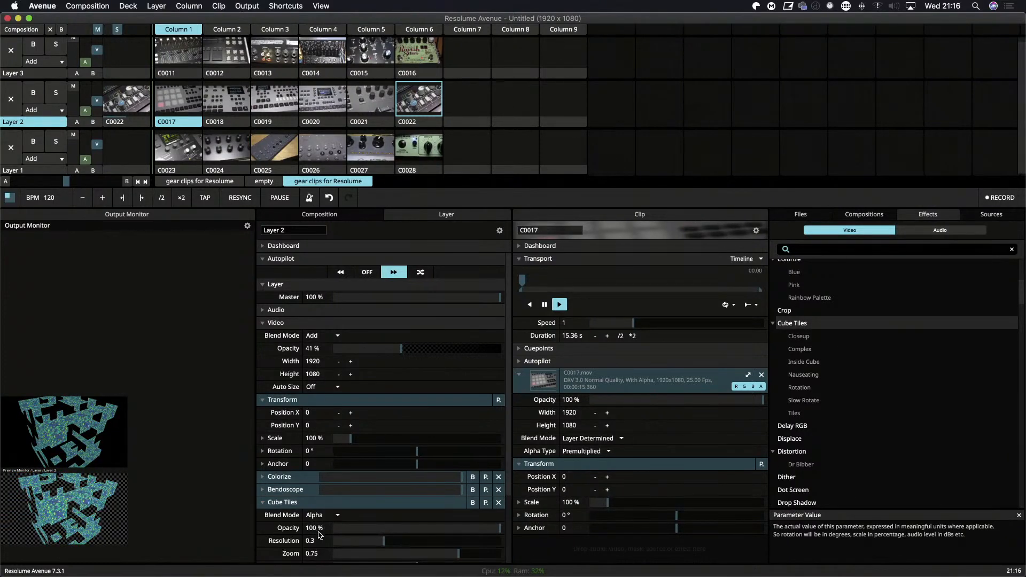
# View the Cube Tiles result fullscreen on Display 1, and move the output to Display 3 (1920x1080).
pyautogui.press('shift+super+f')
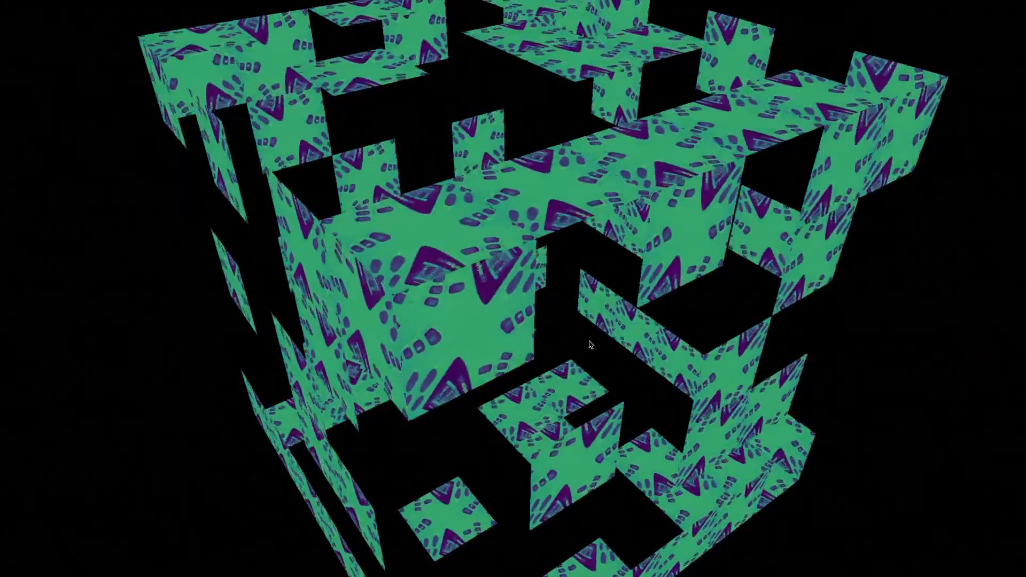
pyautogui.press('shift+super+d')
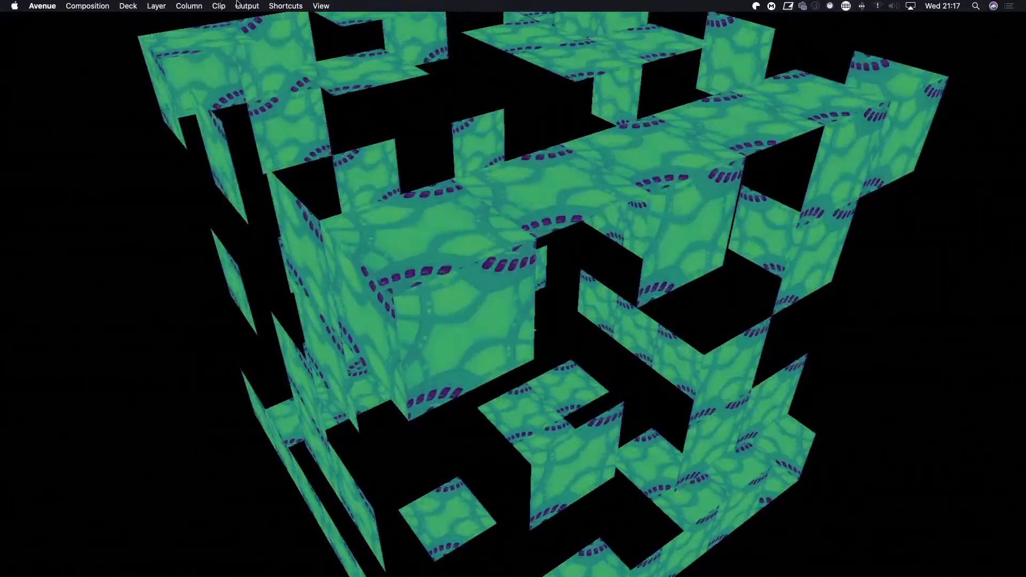
pyautogui.click(258, 6)
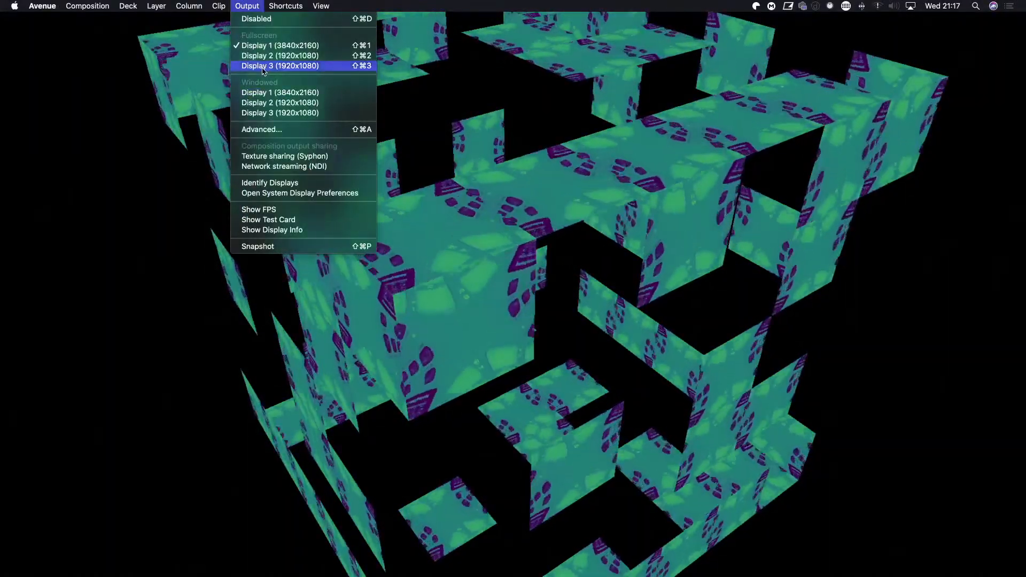
pyautogui.click(281, 66)
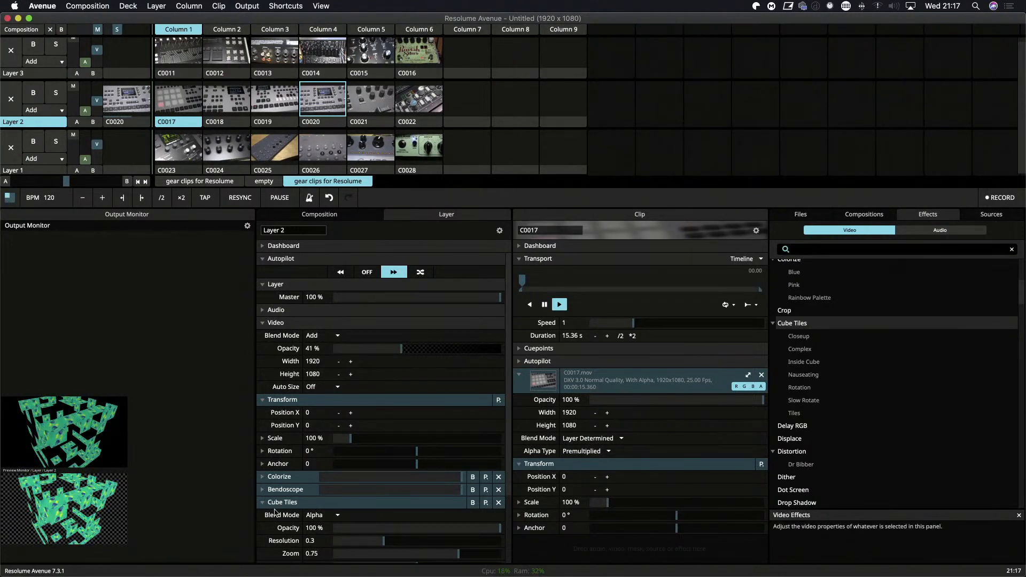
# Set Layer 2's Cube Tiles Resolution to 0.18 and Zoom to 0.7.
pyautogui.scroll(-3, 300, 523)
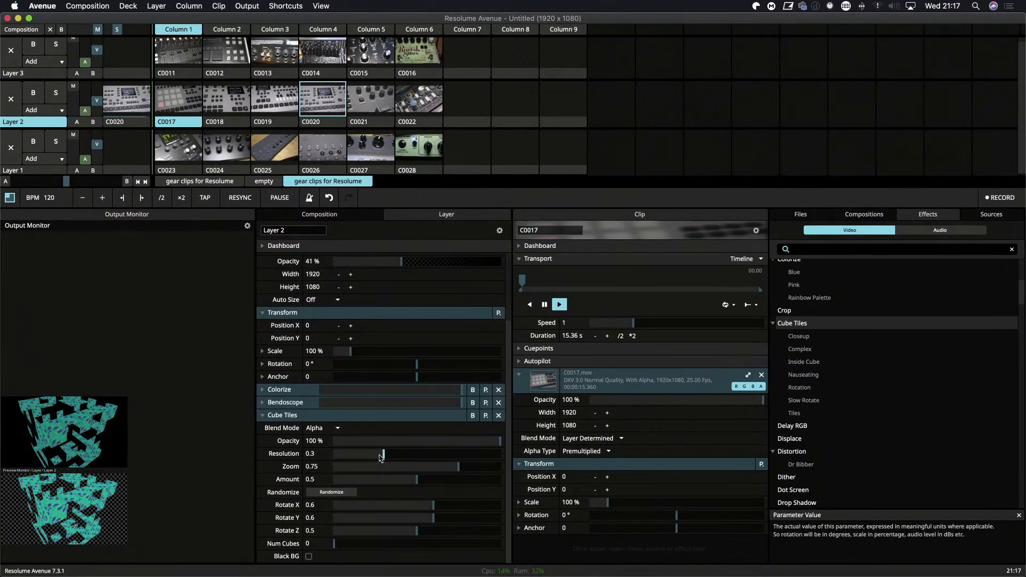
pyautogui.moveTo(384, 454)
pyautogui.mouseDown()
pyautogui.moveTo(372, 455)
pyautogui.moveTo(416, 456)
pyautogui.moveTo(363, 458)
pyautogui.mouseUp()
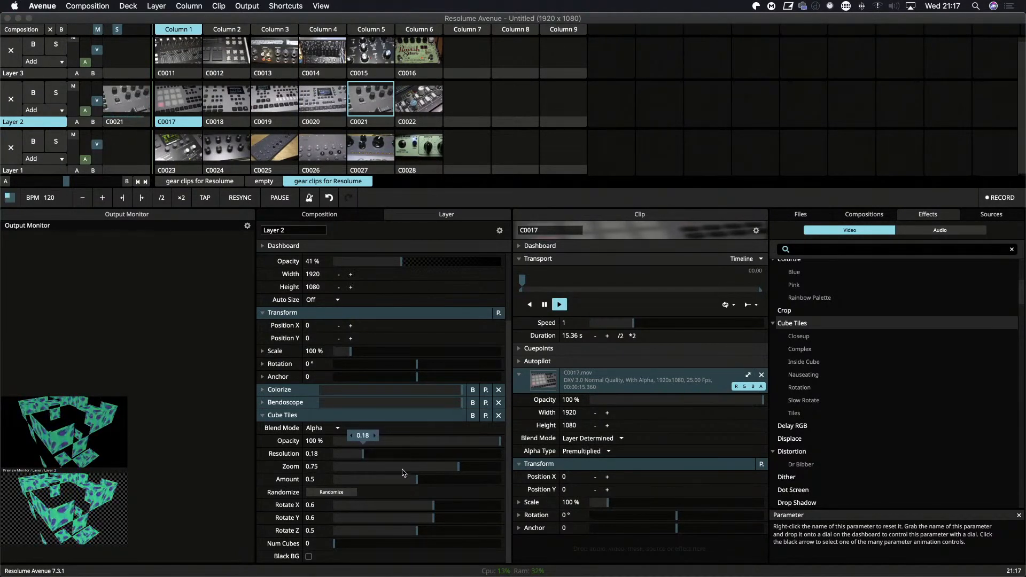
pyautogui.moveTo(441, 473); pyautogui.dragTo(451, 476)
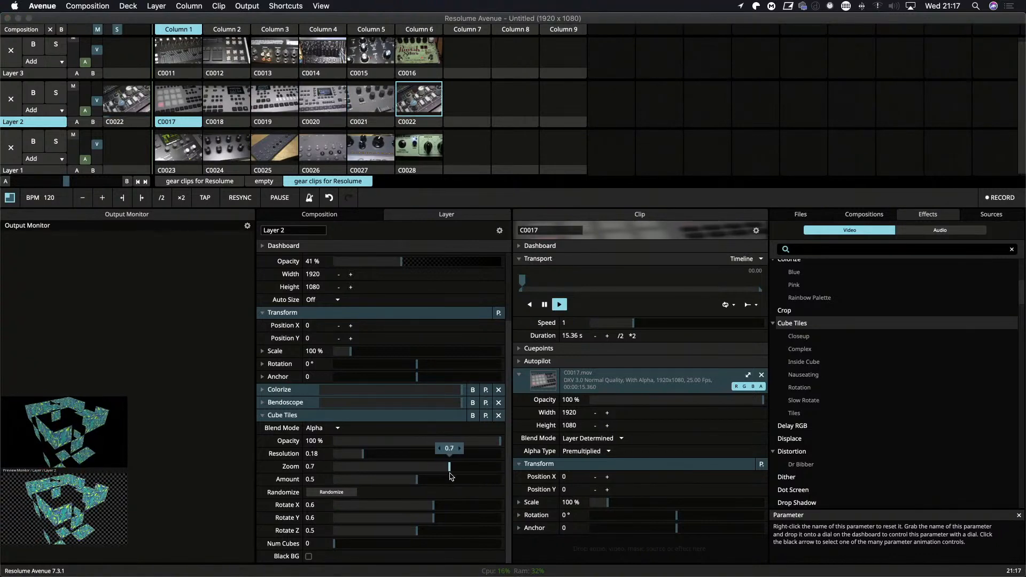
# Randomize Layer 2's Cube Tiles twice, and animate its Randomize parameter with a Timeline.
pyautogui.click(334, 492)
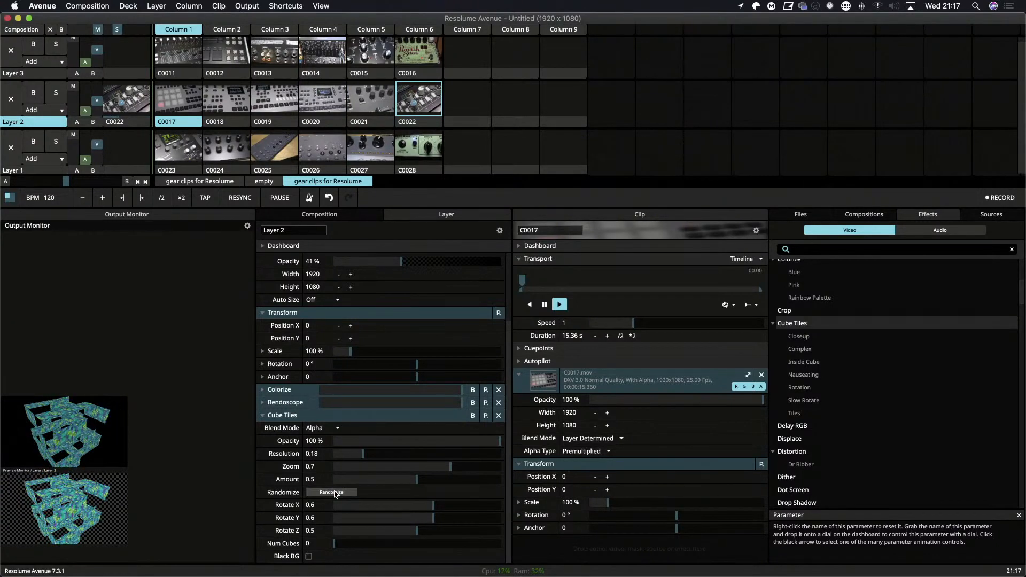
pyautogui.click(334, 493)
pyautogui.moveTo(262, 495)
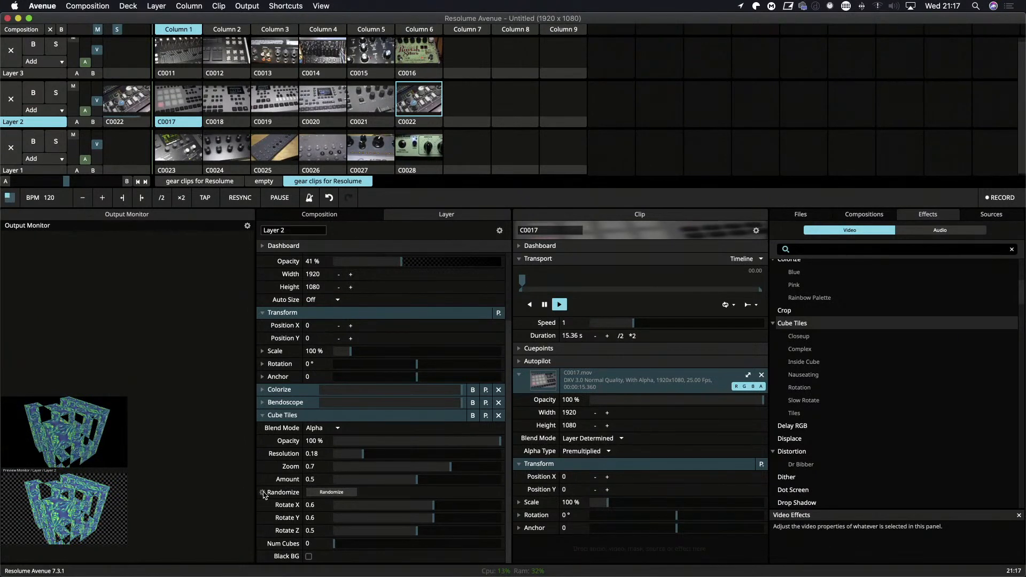
pyautogui.click(262, 493)
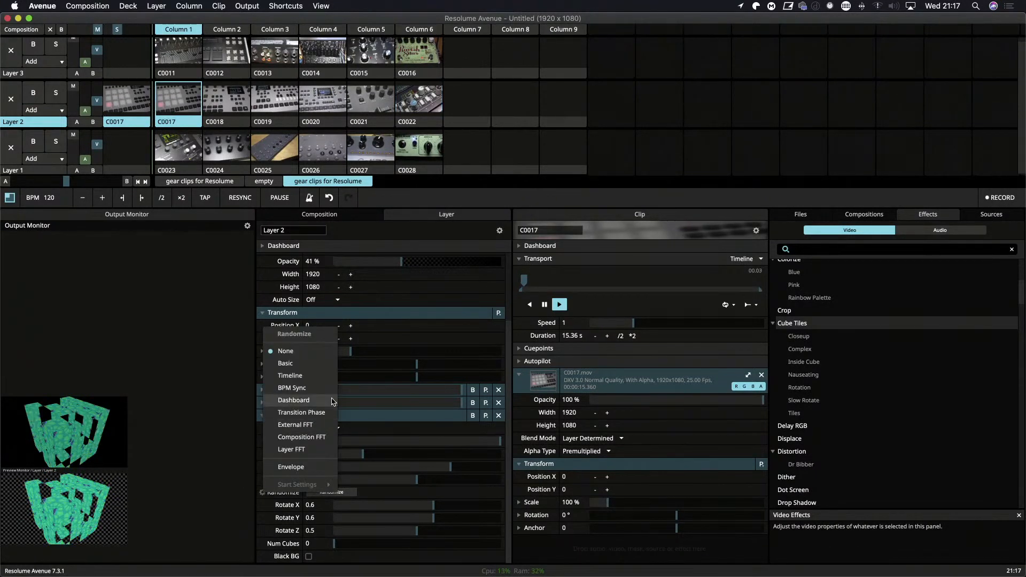
pyautogui.click(291, 376)
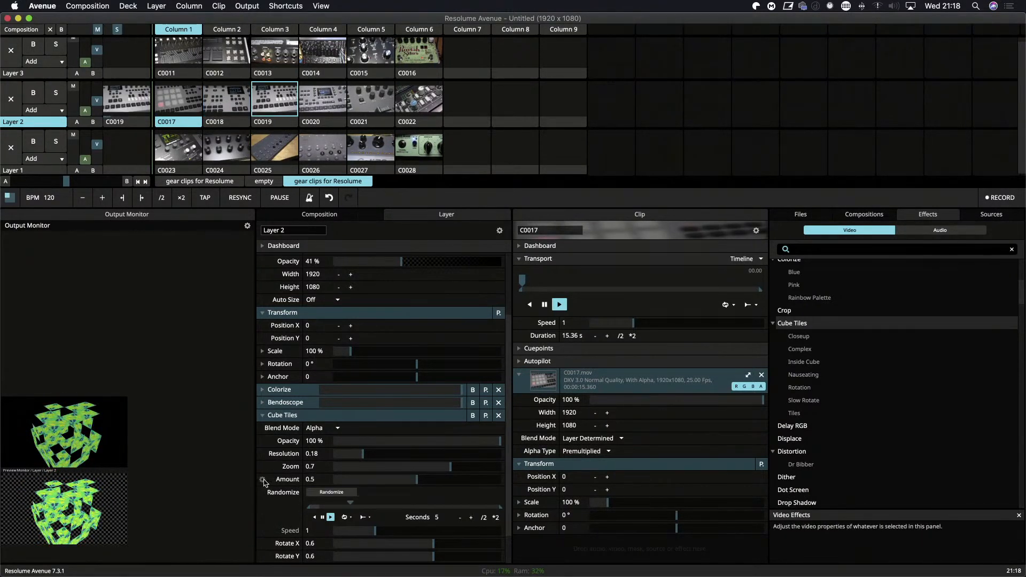
# Try a lower Cube Tiles Amount on Layer 2, and animate Amount with a Timeline in Bounce play mode.
pyautogui.moveTo(413, 482)
pyautogui.mouseDown()
pyautogui.moveTo(377, 483)
pyautogui.moveTo(439, 491)
pyautogui.moveTo(390, 490)
pyautogui.moveTo(401, 493)
pyautogui.mouseUp()
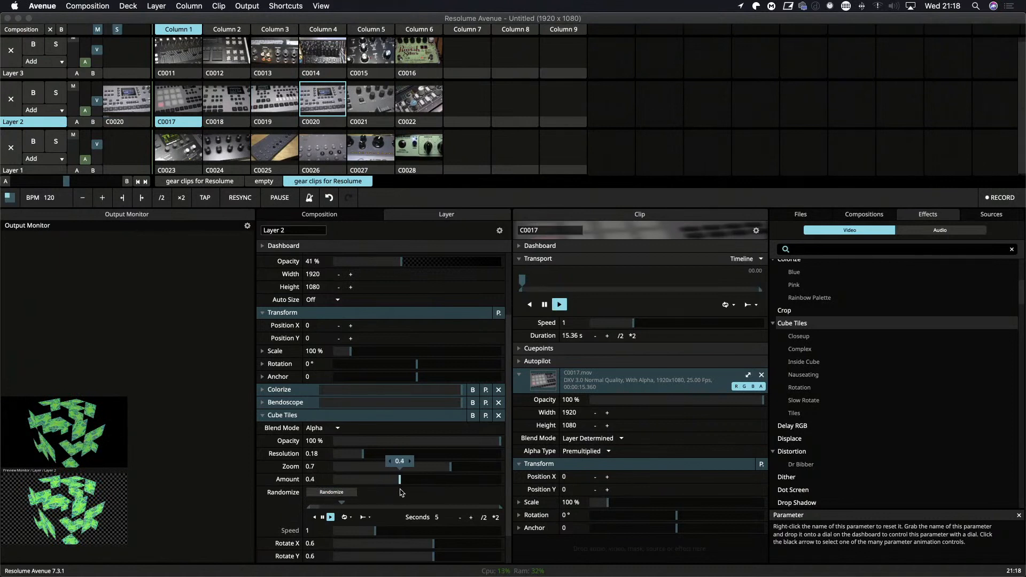
pyautogui.click(263, 479)
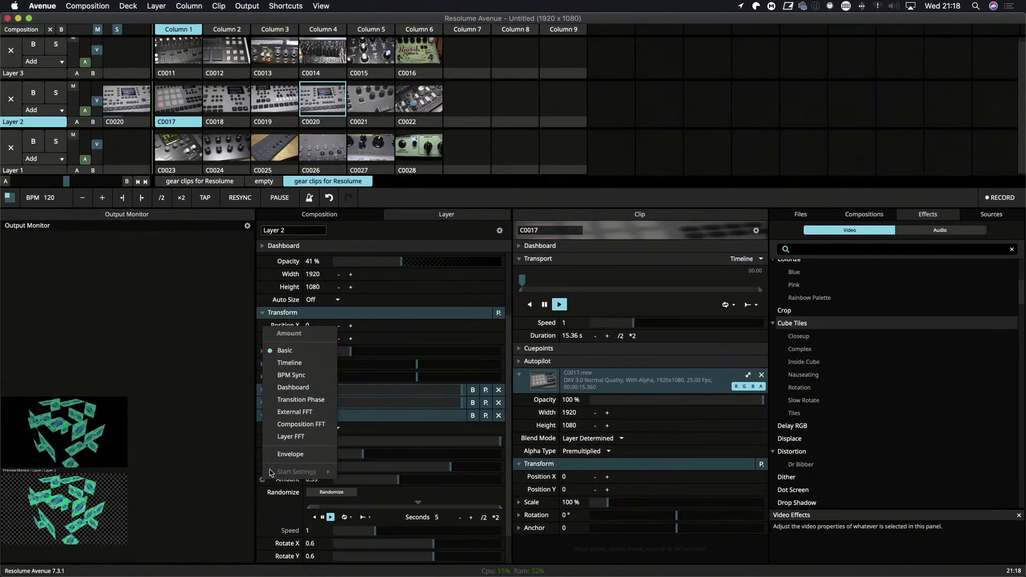
pyautogui.click(289, 362)
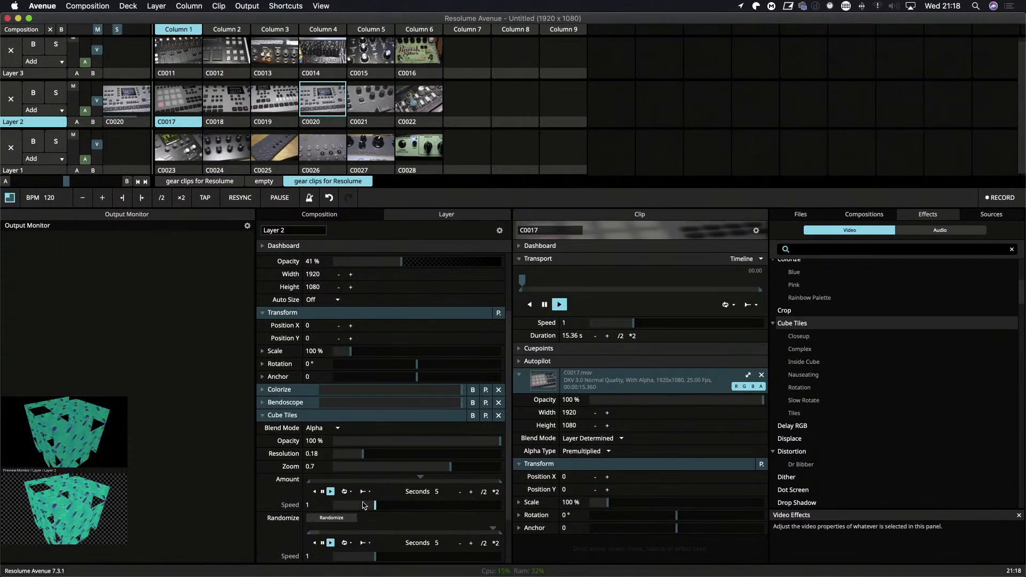
pyautogui.click(346, 491)
pyautogui.click(364, 515)
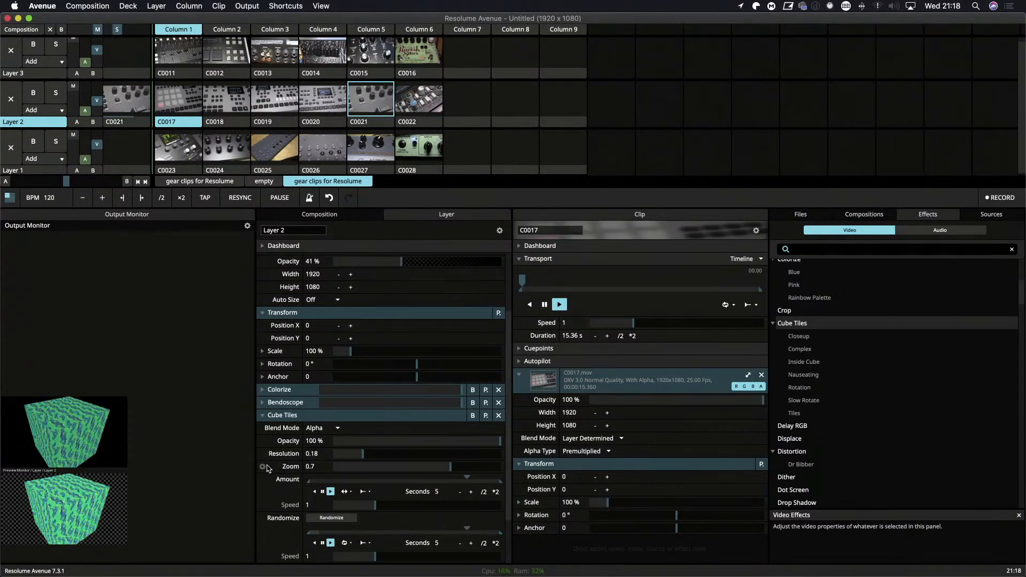
# Animate the Cube Tiles Zoom with a Timeline in Bounce play mode, and shorten its range at the upper end to 3.951 seconds.
pyautogui.moveTo(451, 468); pyautogui.dragTo(439, 467)
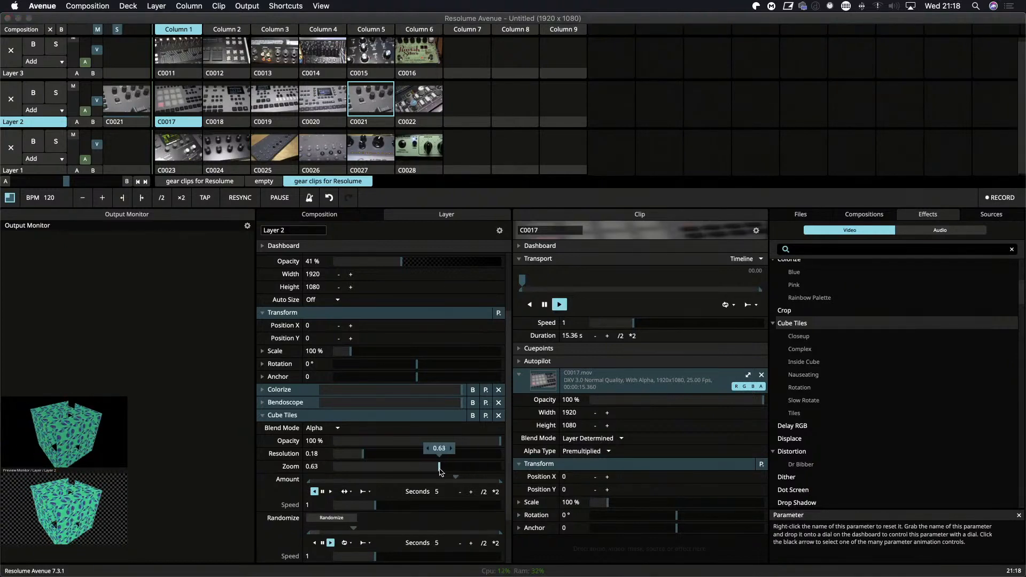
pyautogui.click(273, 467)
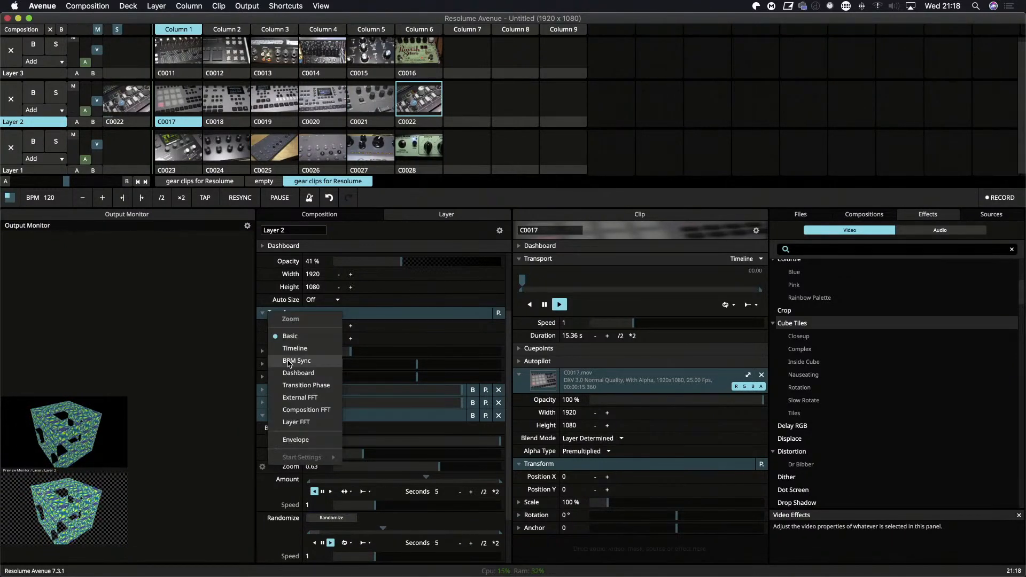
pyautogui.click(317, 350)
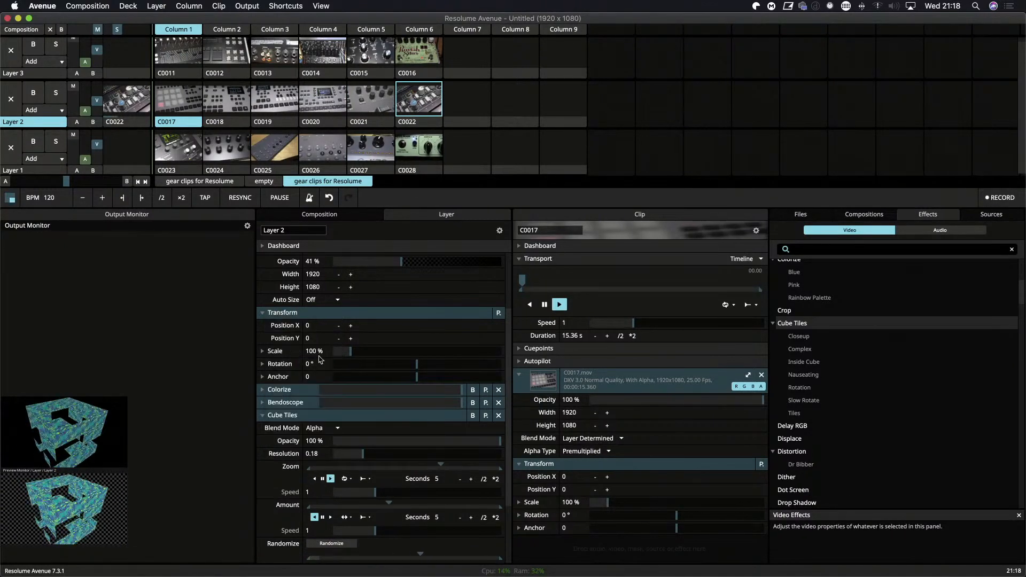
pyautogui.click(350, 479)
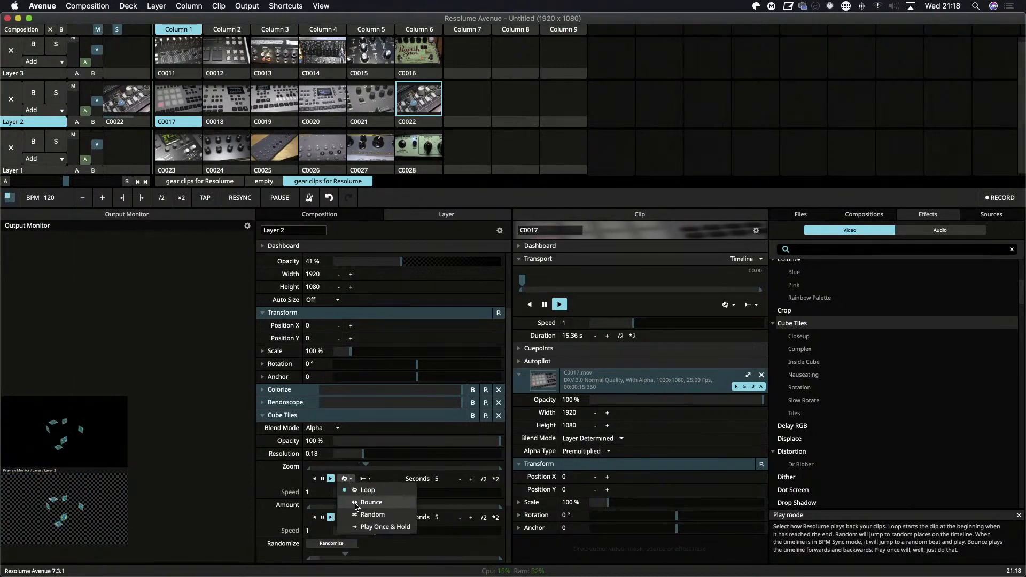
pyautogui.click(356, 503)
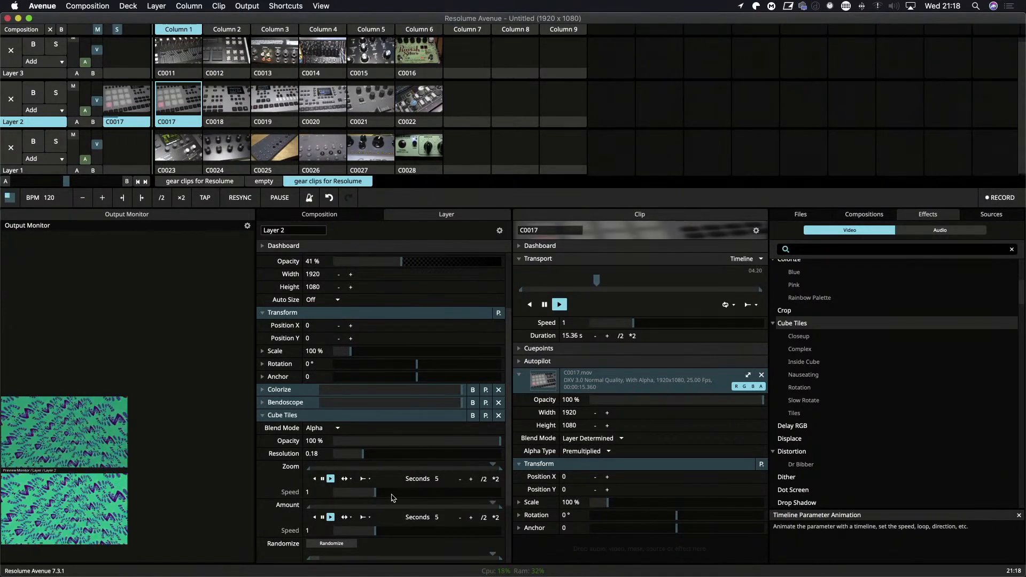
pyautogui.moveTo(497, 472); pyautogui.dragTo(461, 472)
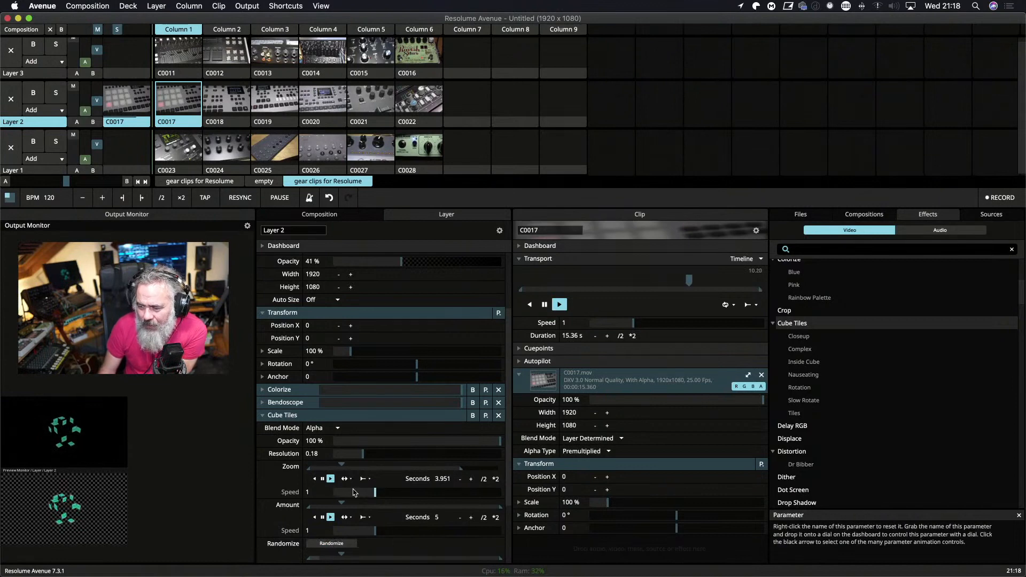
# Animate the Cube Tiles Rotate X with a Timeline in Bounce play mode.
pyautogui.scroll(-5, 320, 481)
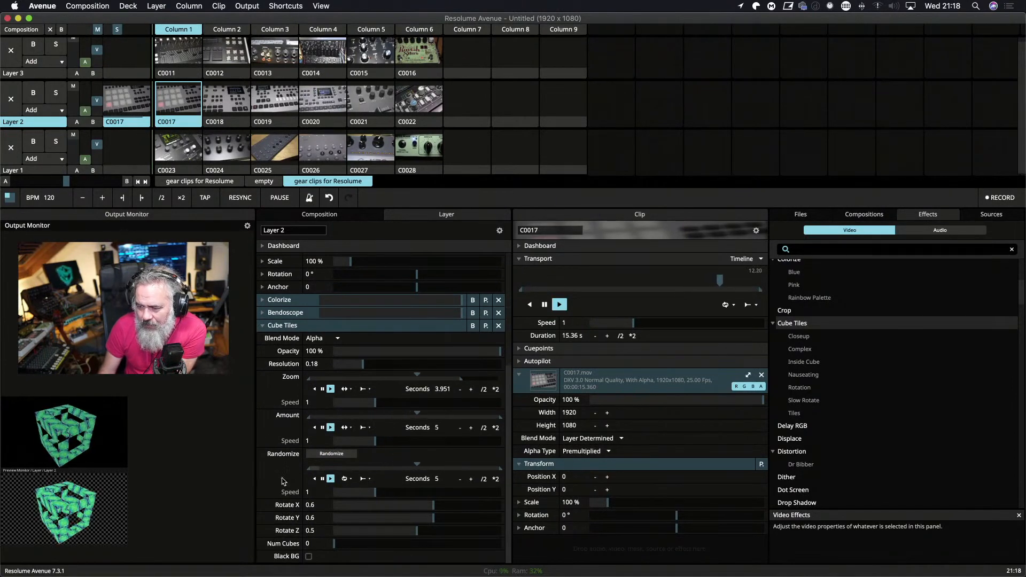
pyautogui.click(262, 505)
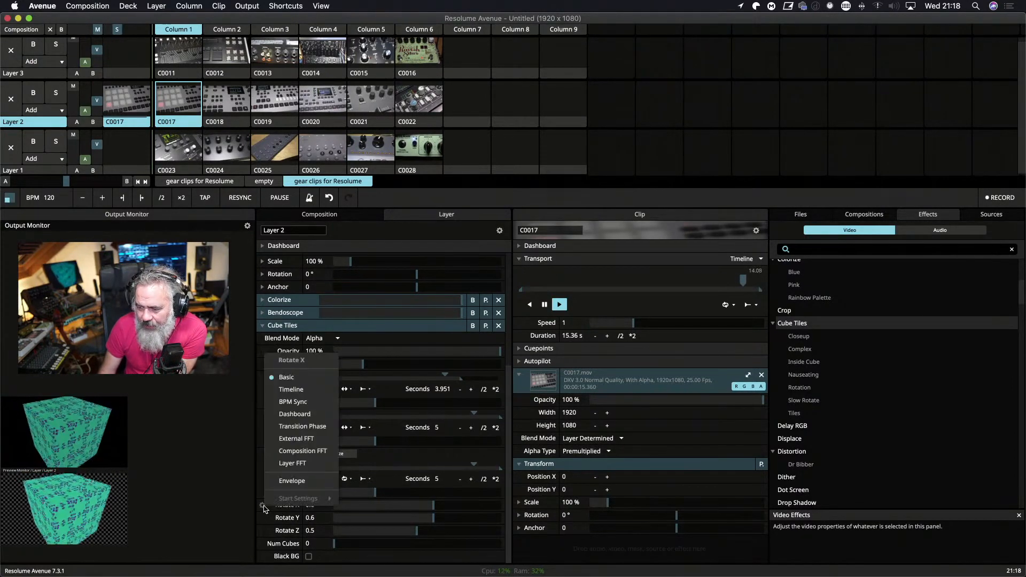
pyautogui.click(315, 390)
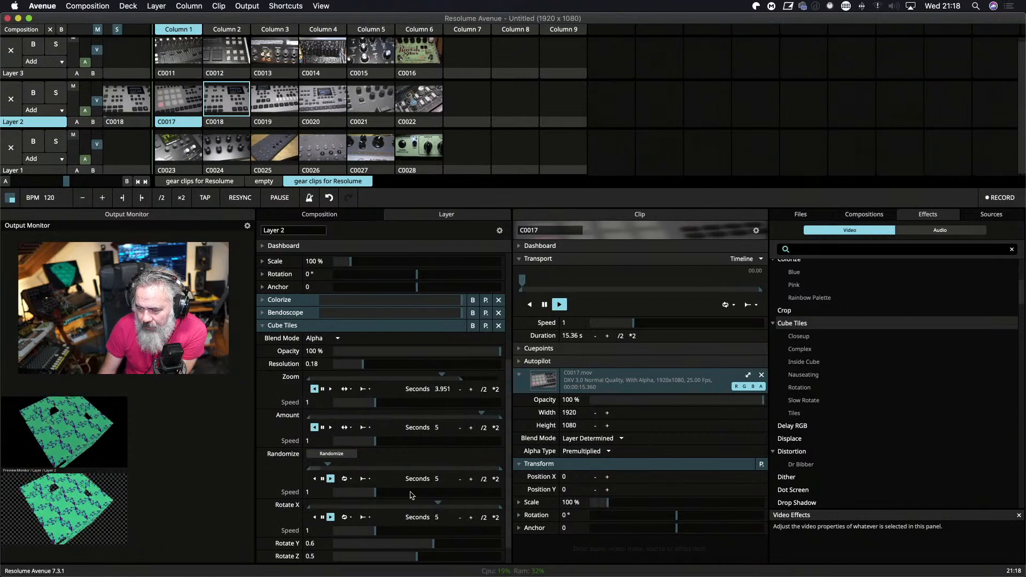
pyautogui.click(345, 517)
pyautogui.click(375, 493)
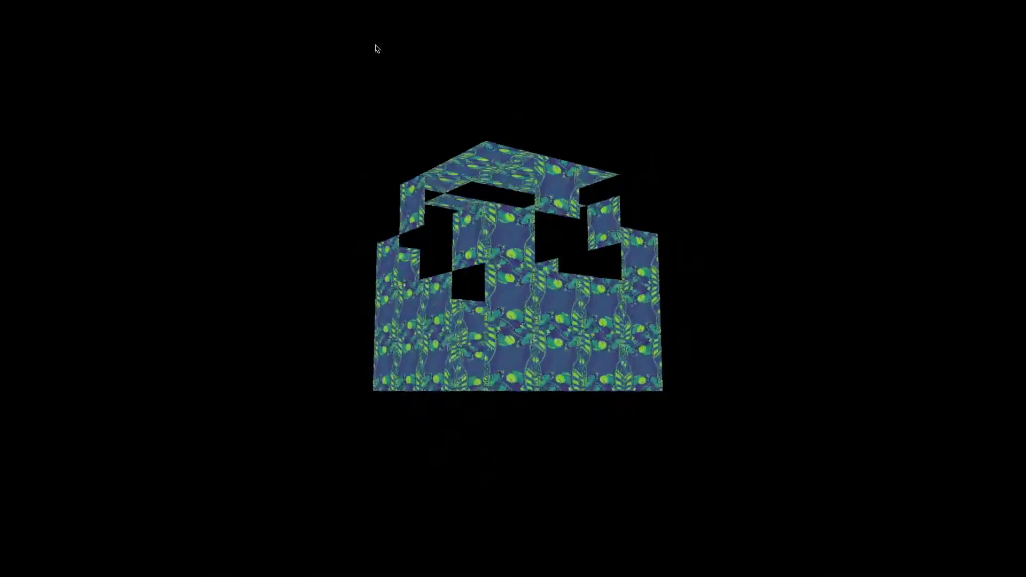
# Move the fullscreen output to Display 3 (1920x1080), and launch clip C0011 on Layer 3 over Layer 2.
pyautogui.click(248, 5)
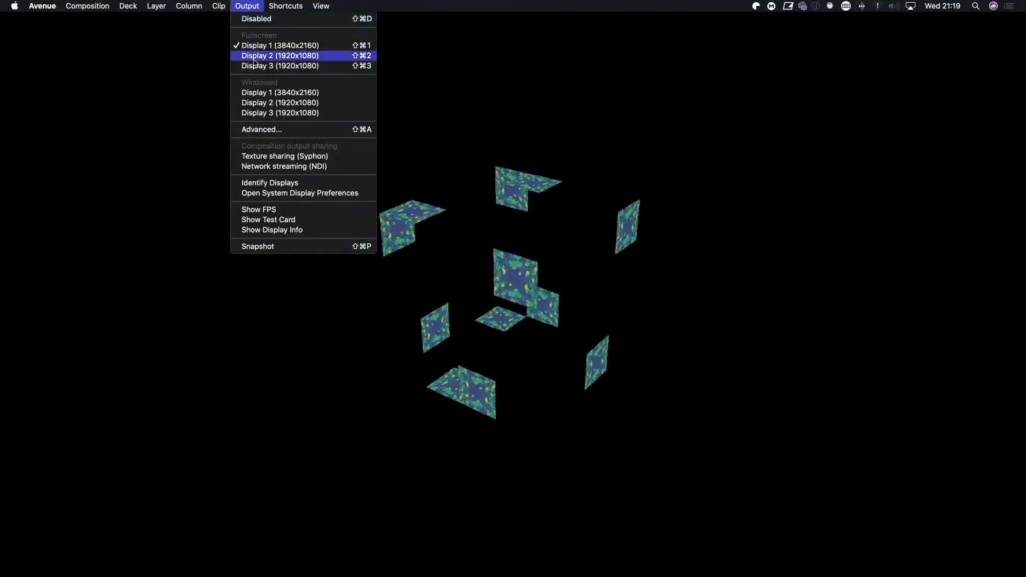
pyautogui.click(297, 66)
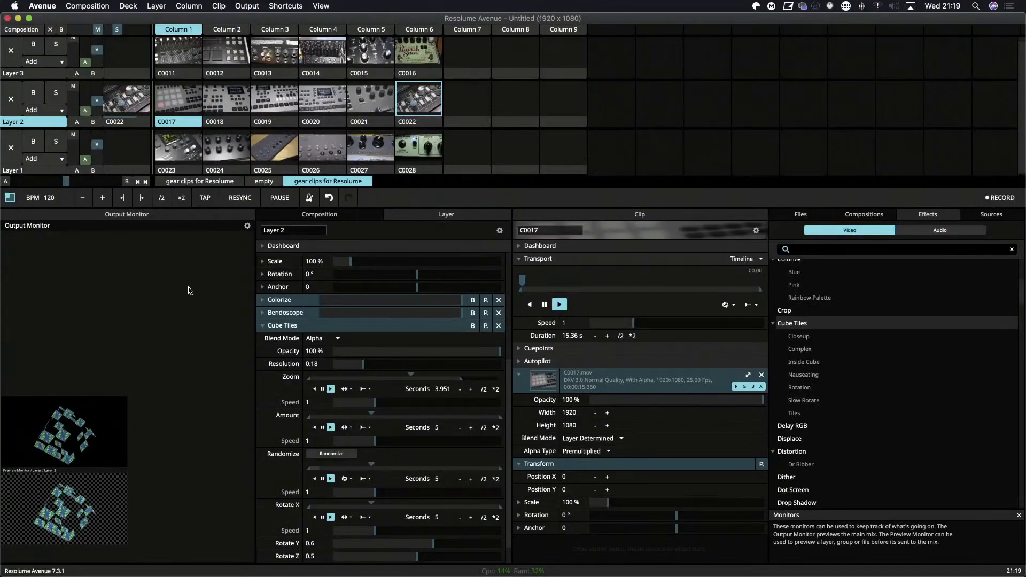
pyautogui.click(29, 74)
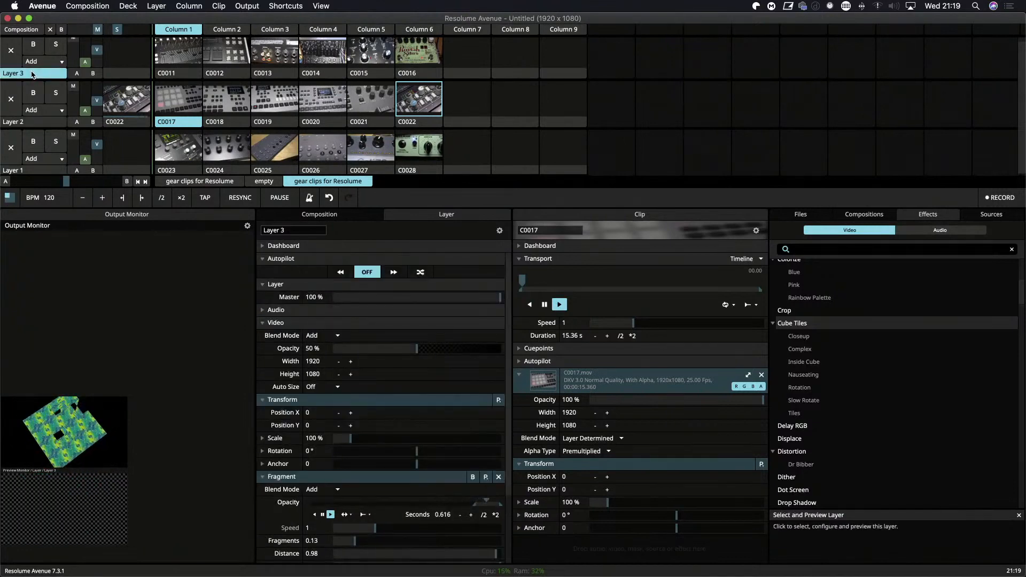
pyautogui.click(37, 119)
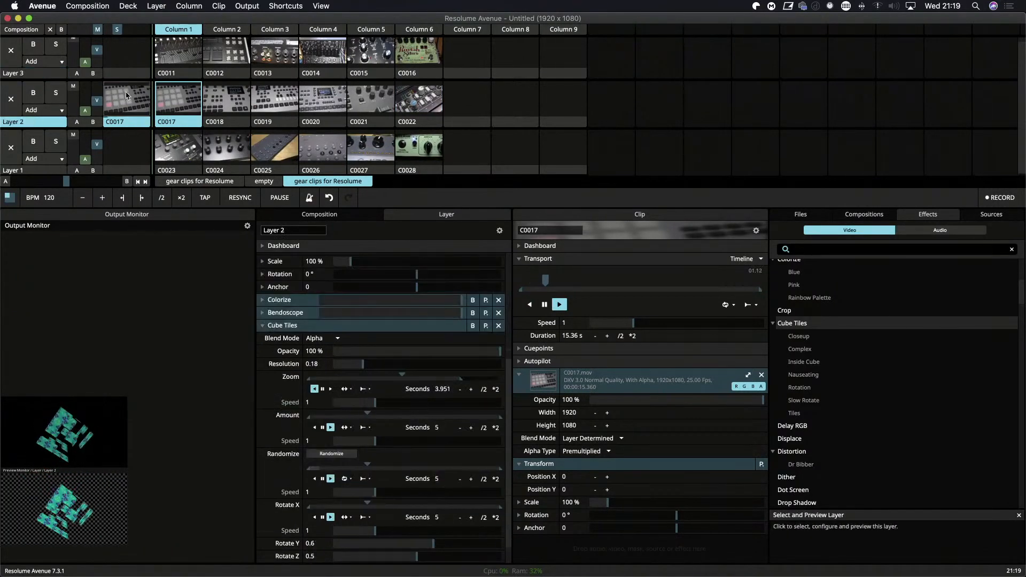
pyautogui.click(186, 63)
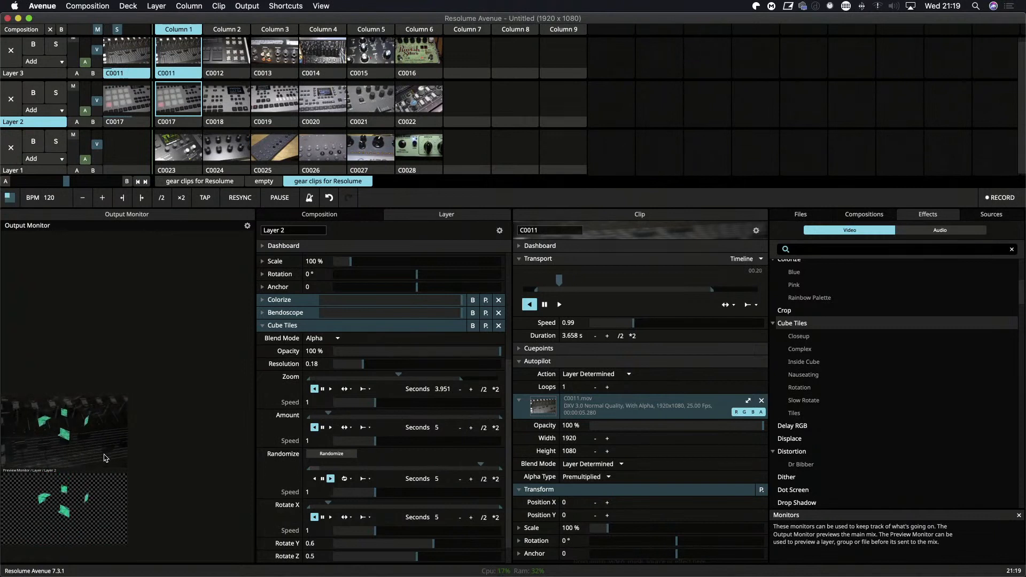
# View the combined Layer 2 and Layer 3 output fullscreen on Display 1, and return the output to Display 3.
pyautogui.press('super+shift+f')
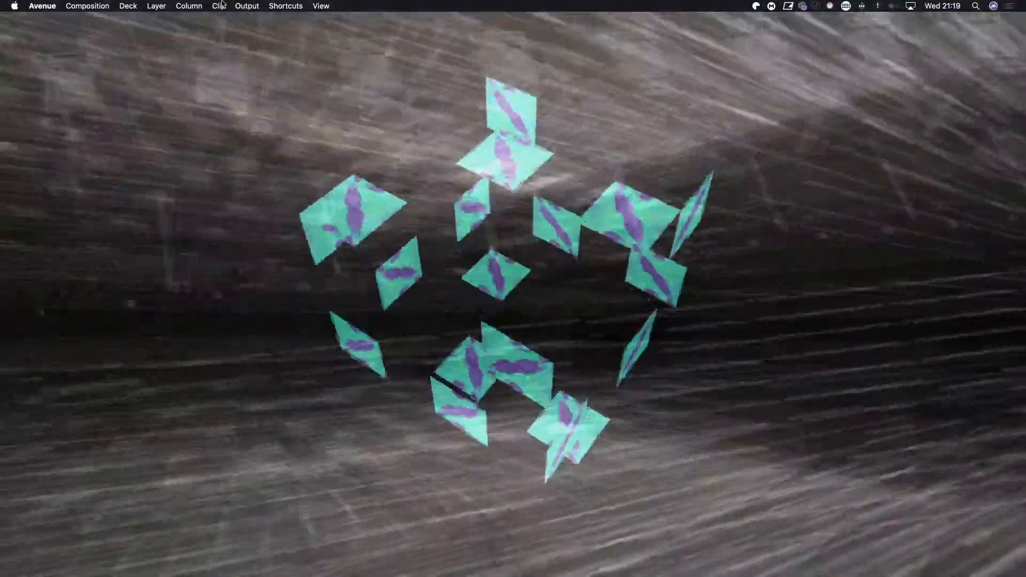
pyautogui.click(247, 6)
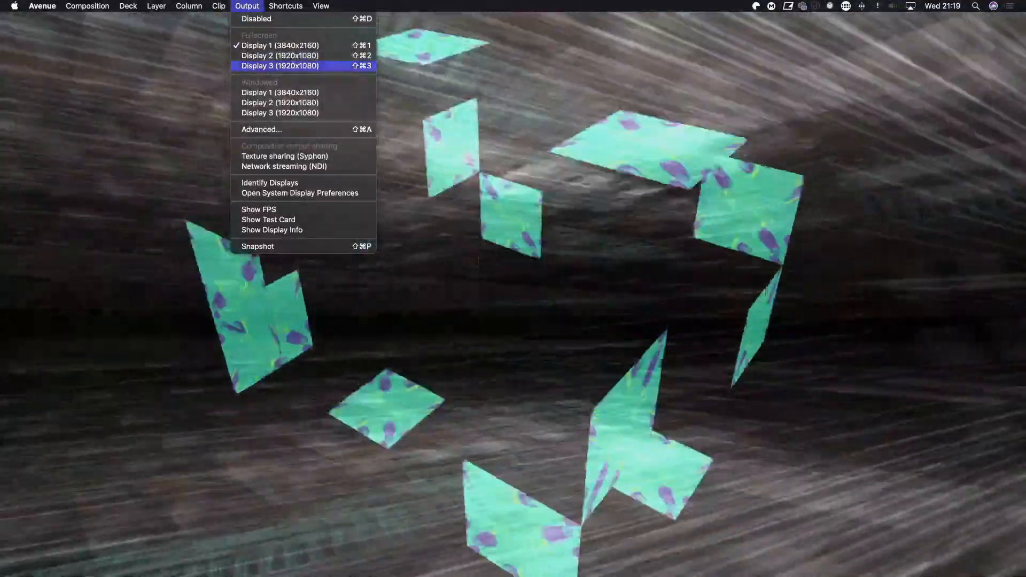
pyautogui.click(253, 69)
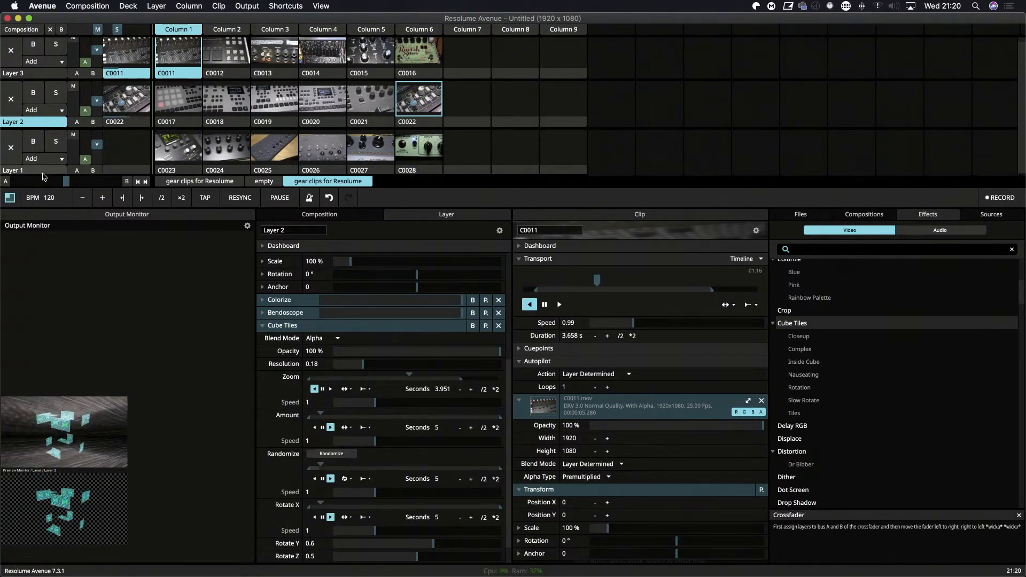
# Set Layer 1's autopilot to play forwards, and add the Shimmer preset of the Goo effect to that layer.
pyautogui.click(42, 172)
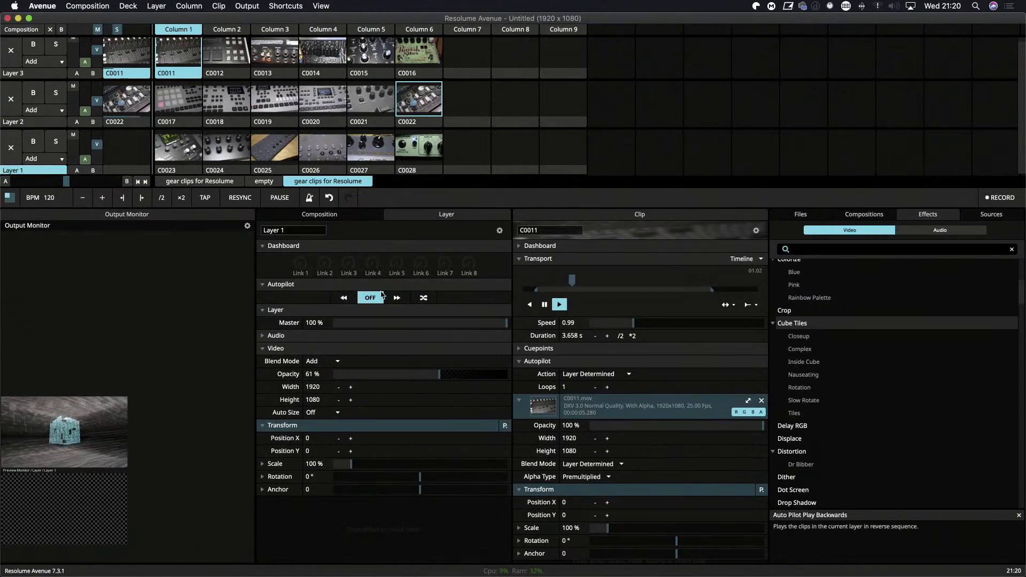
pyautogui.click(396, 297)
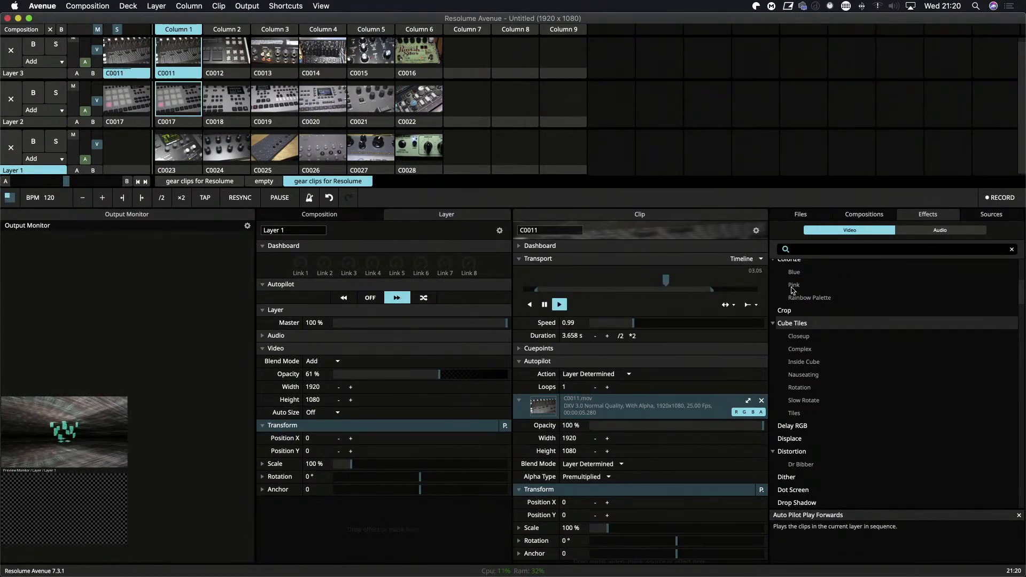
pyautogui.scroll(-5, 802, 435)
pyautogui.scroll(-3, 833, 432)
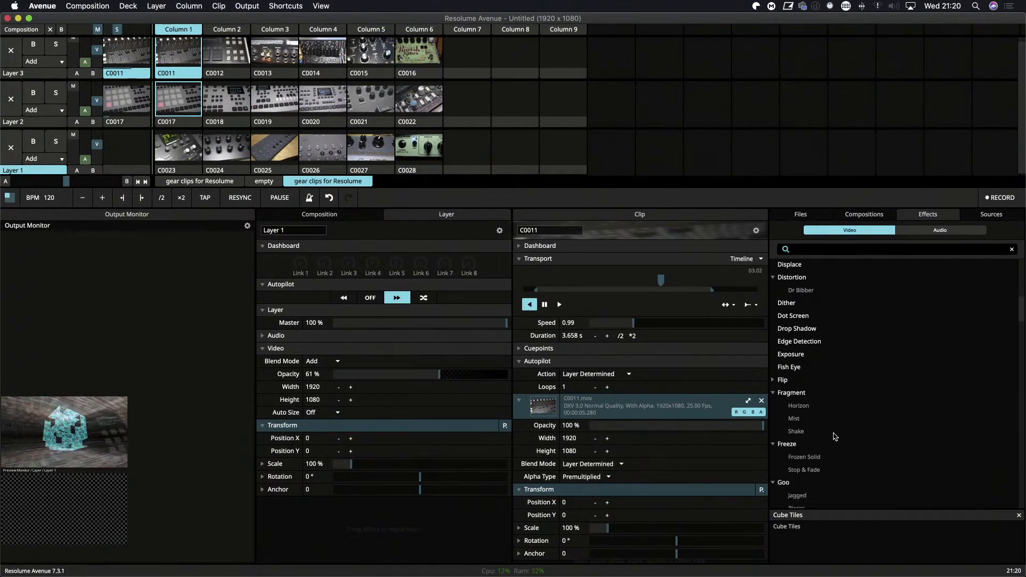
pyautogui.scroll(-3, 841, 417)
pyautogui.scroll(-2, 840, 420)
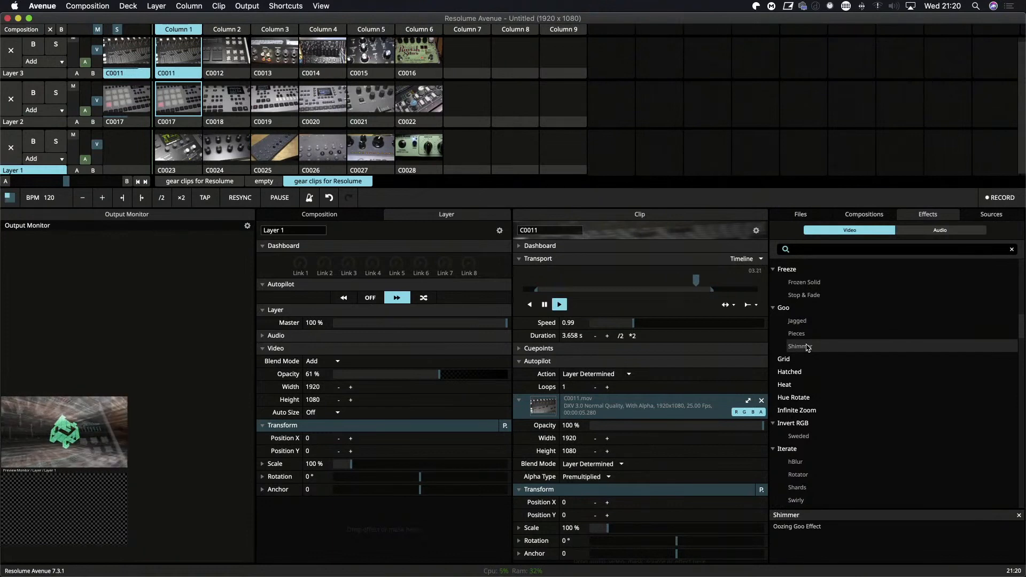
pyautogui.click(807, 346)
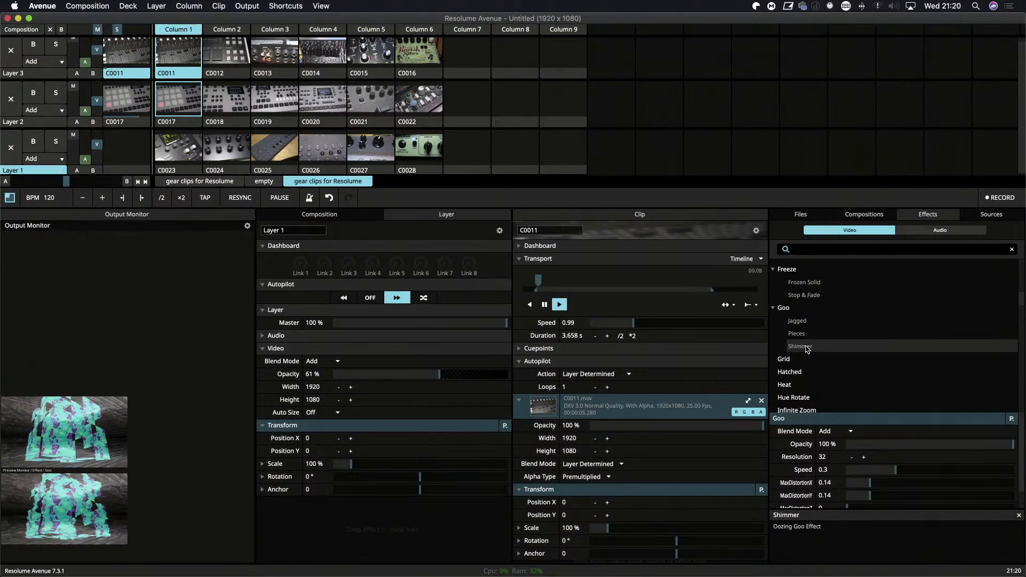
pyautogui.click(807, 350)
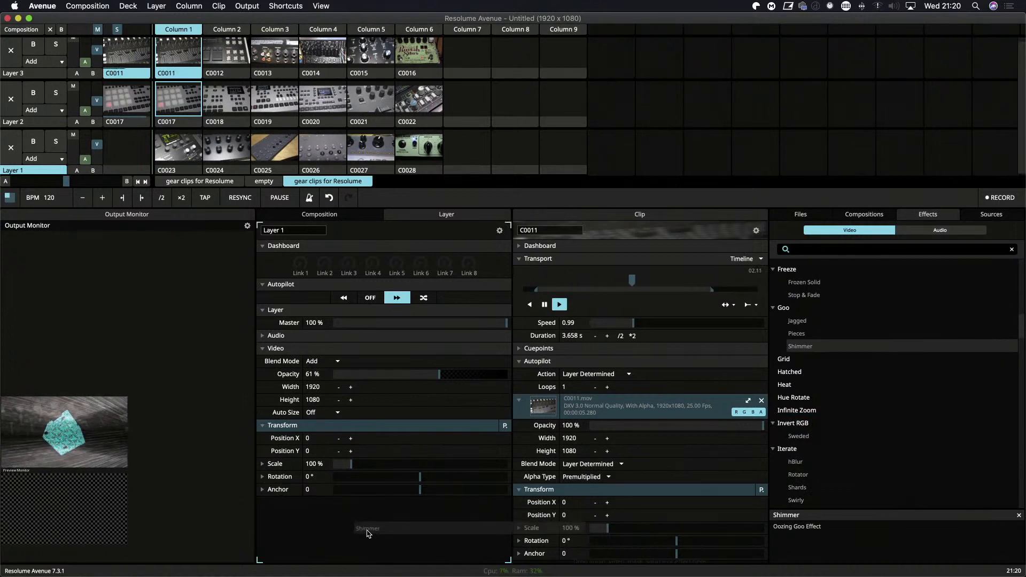
pyautogui.moveTo(368, 533); pyautogui.dragTo(368, 531)
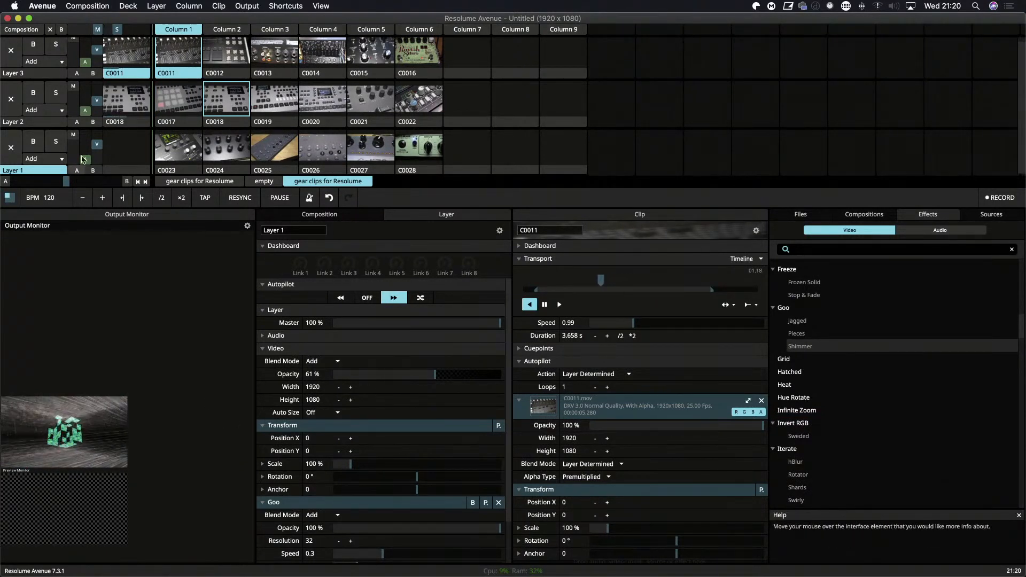
# Launch clip C0023 on Layer 1, and view the mix of all three layers fullscreen.
pyautogui.click(166, 162)
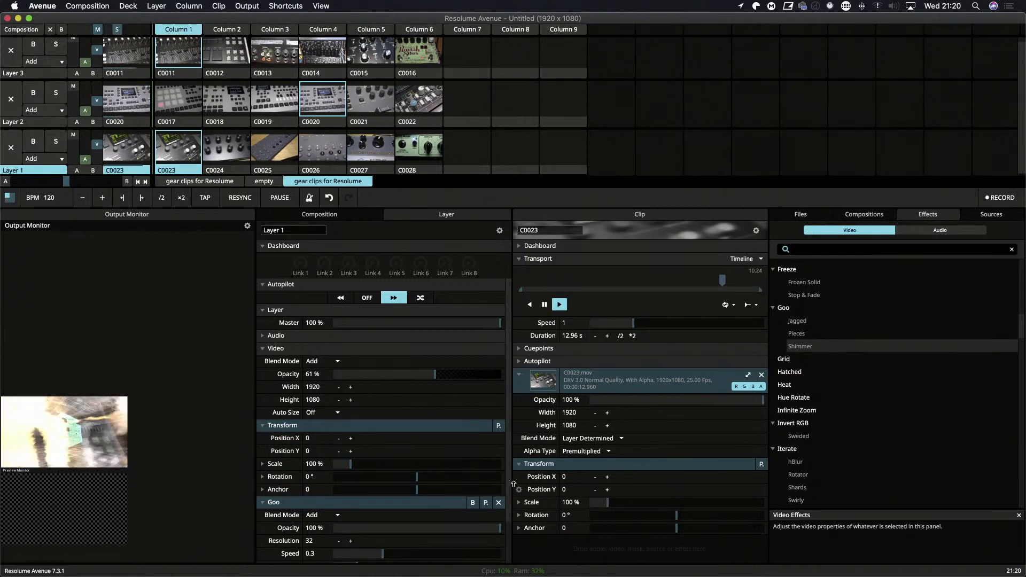
pyautogui.press('super+shift+f')
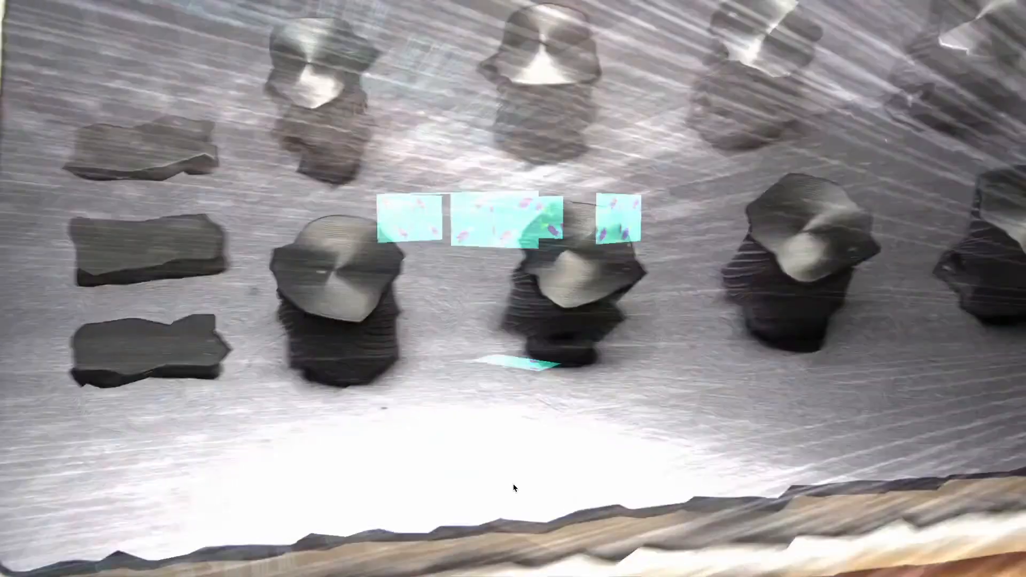
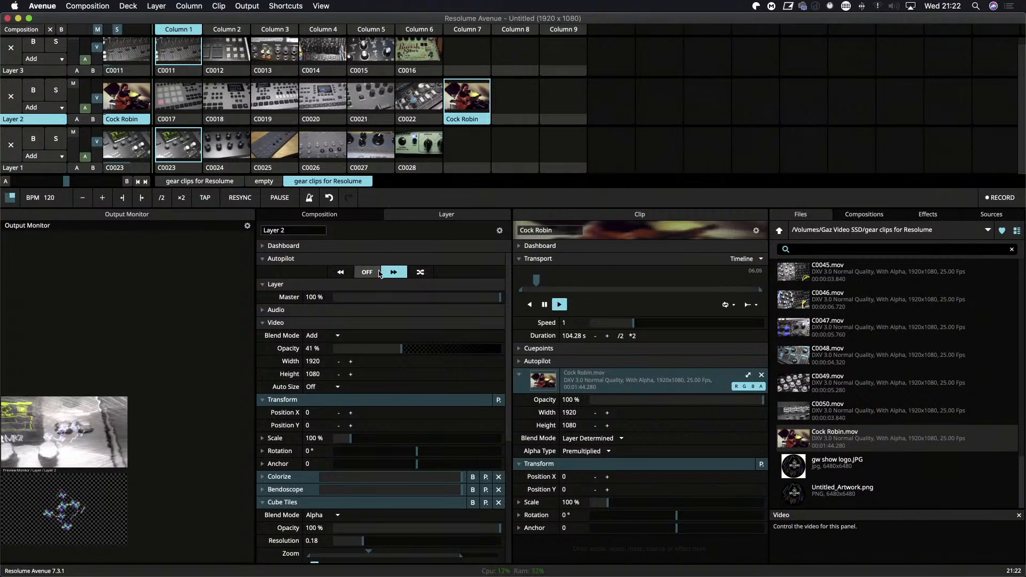
# Turn off Layer 2's autopilot, and clear the playing clips from Layers 1 and 3 so only Cock Robin plays.
pyautogui.click(366, 272)
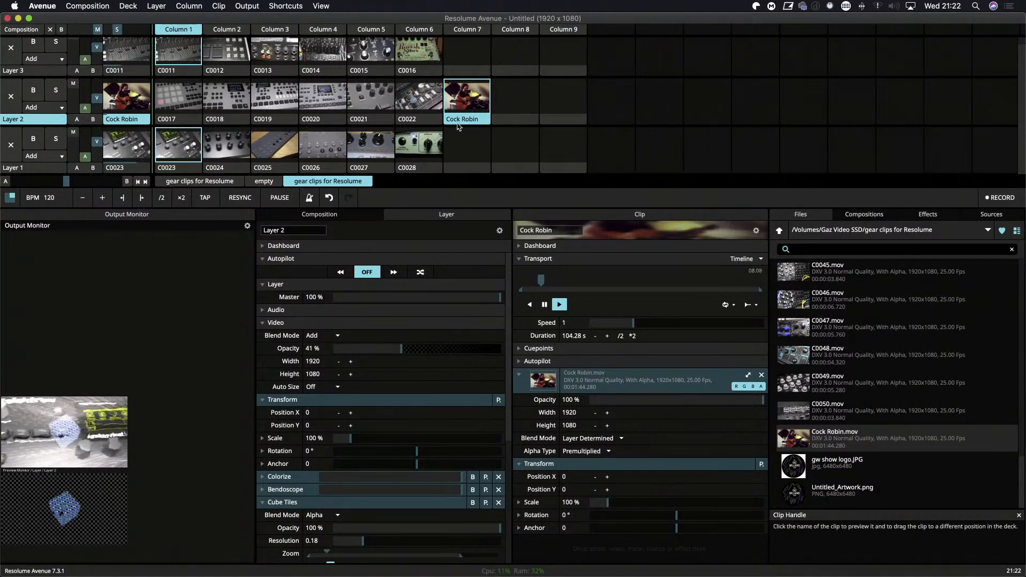
pyautogui.click(10, 144)
pyautogui.click(10, 30)
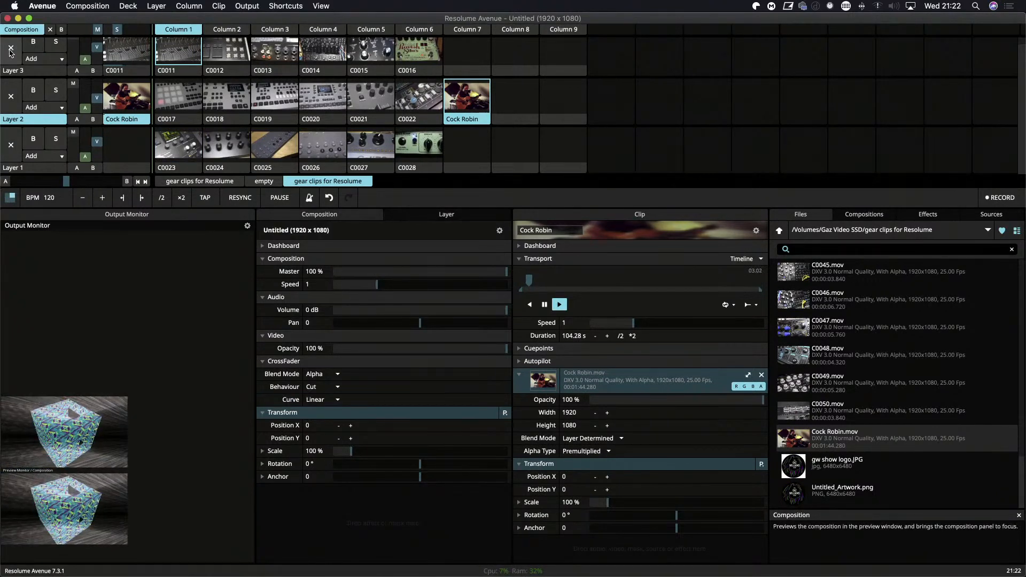
pyautogui.click(10, 49)
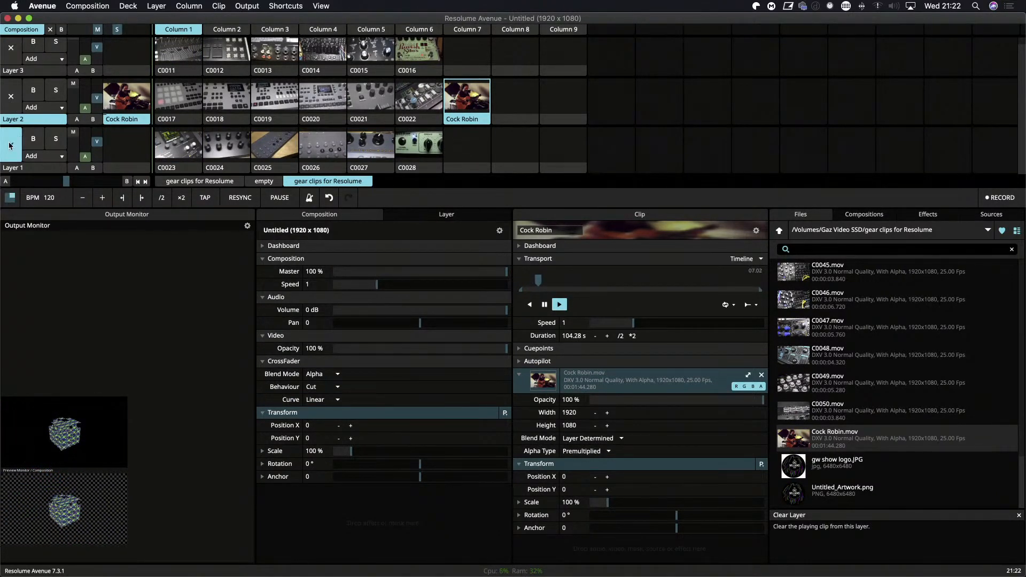
pyautogui.click(469, 103)
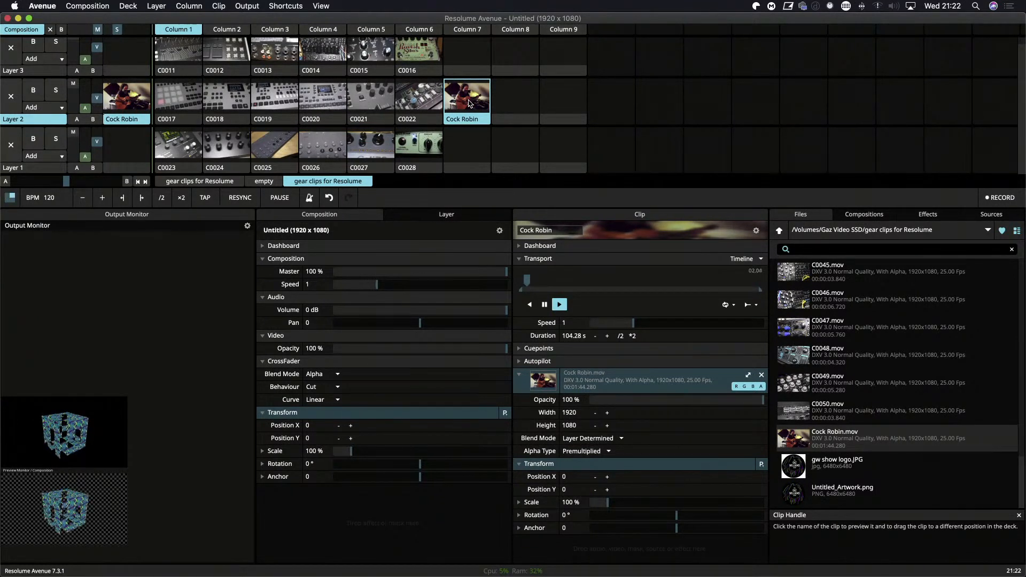
# View Layer 2's effects on the Cock Robin clip fullscreen on Display 1, and return the output to Display 3.
pyautogui.press('super+shift+f')
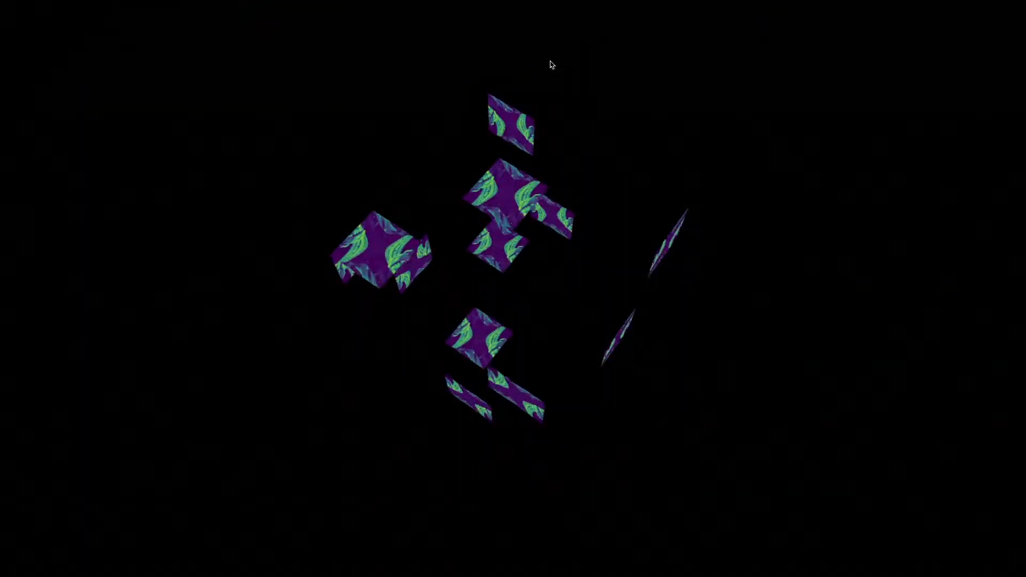
pyautogui.moveTo(341, 28)
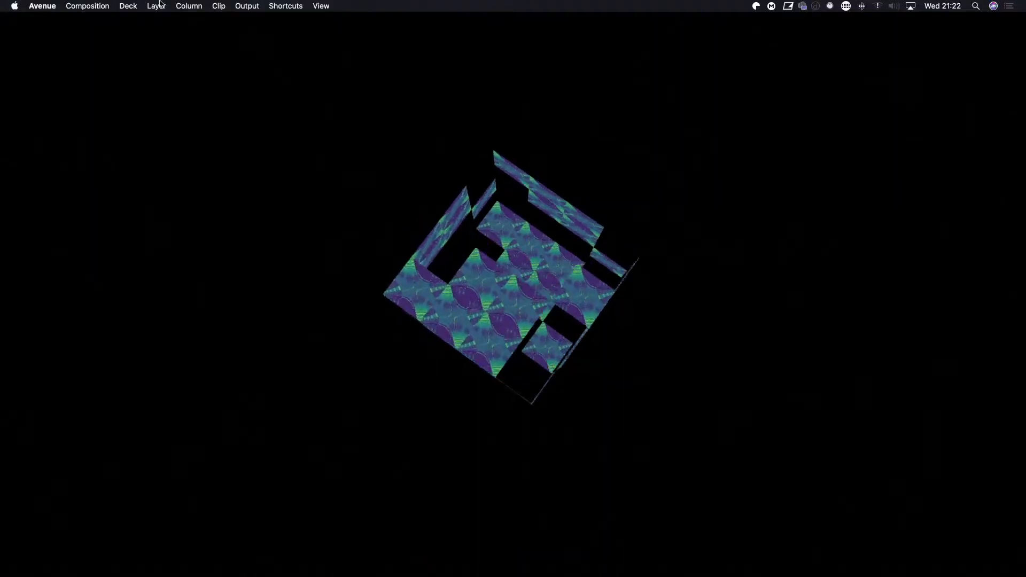
pyautogui.click(247, 6)
pyautogui.click(258, 65)
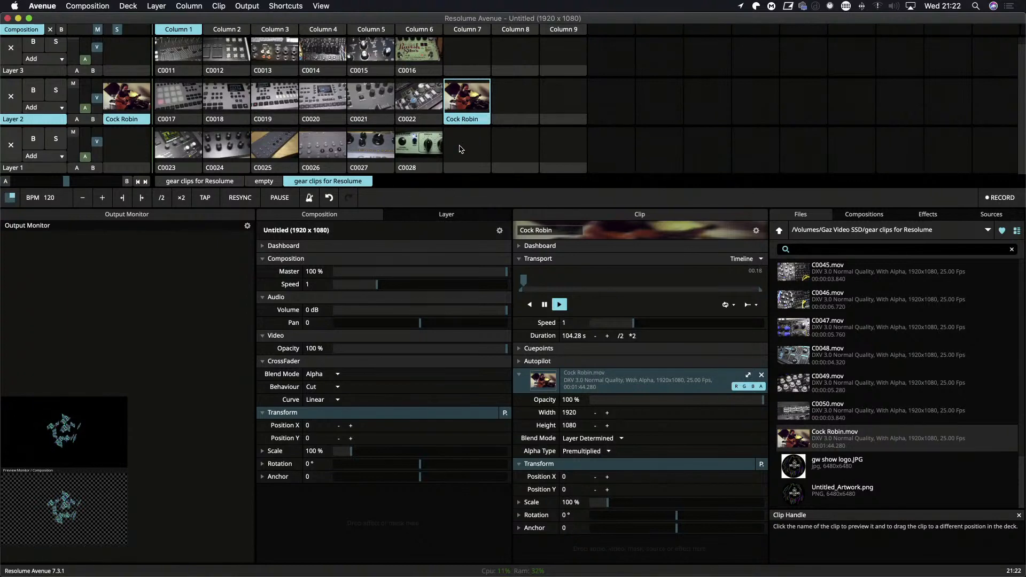
# Move the Cock Robin clip to Column 7 of Layer 1, and launch it there in fullscreen view.
pyautogui.click(466, 142)
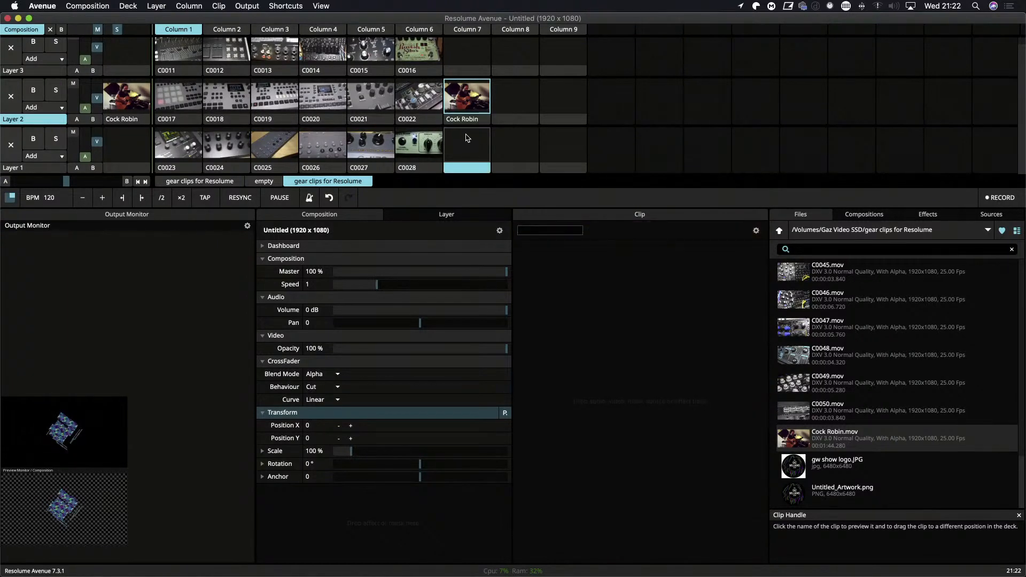
pyautogui.click(464, 120)
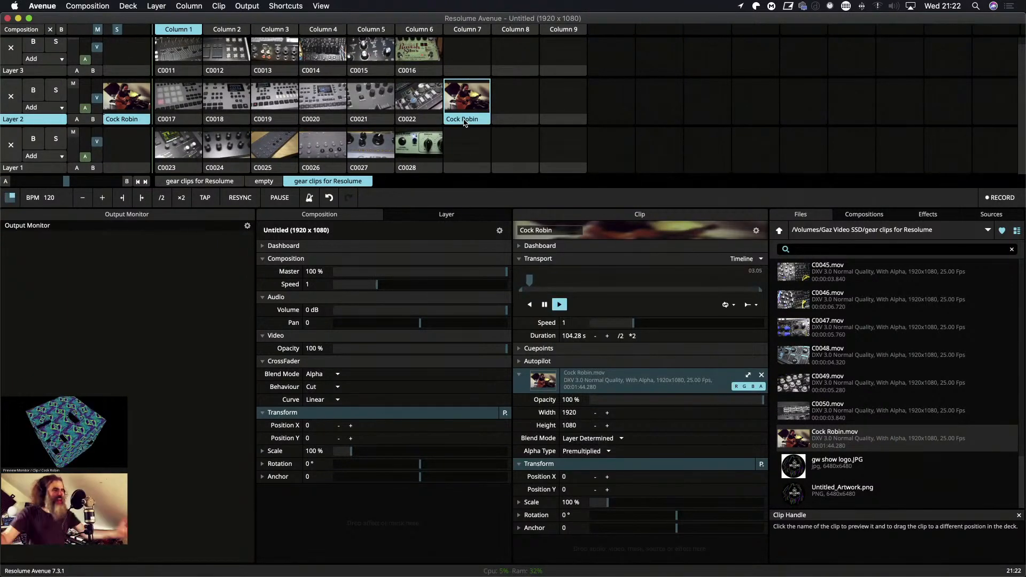
pyautogui.moveTo(463, 121); pyautogui.dragTo(466, 165)
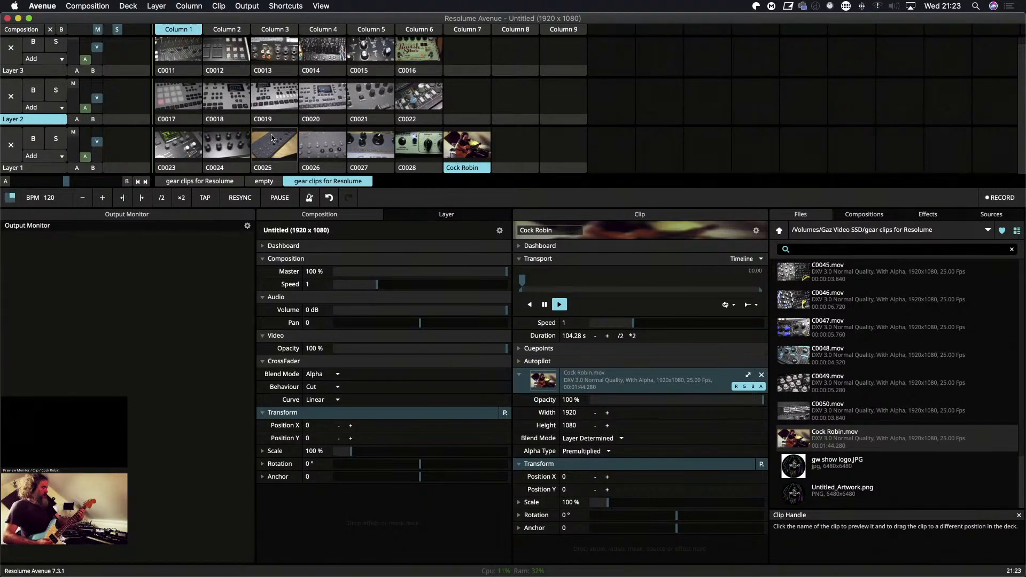
pyautogui.click(10, 99)
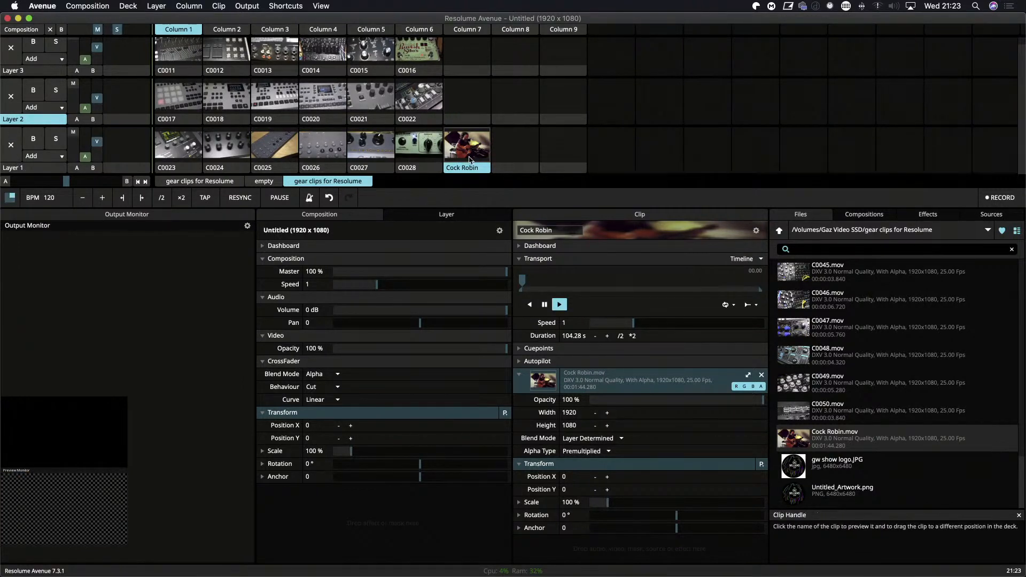
pyautogui.click(467, 161)
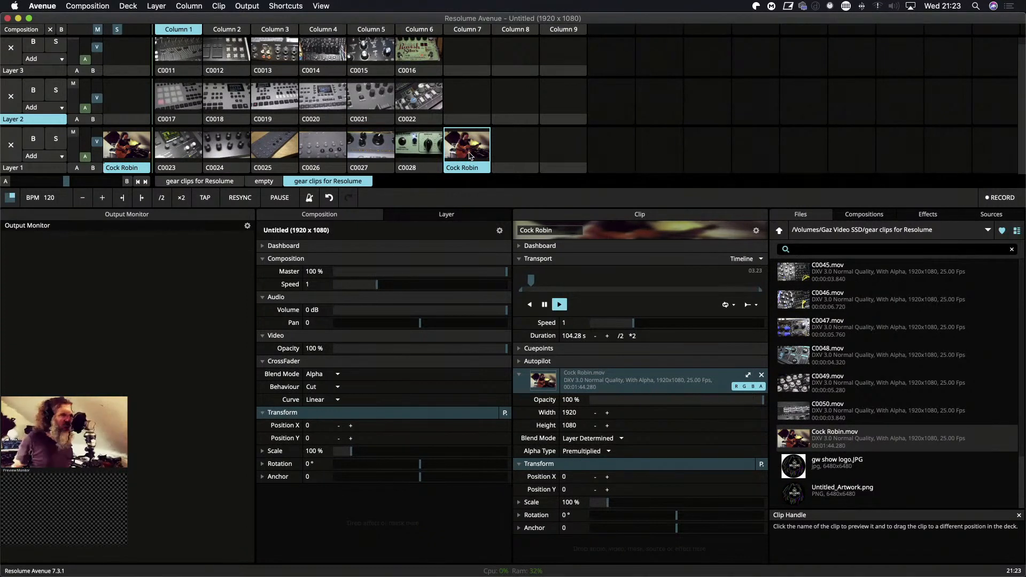
pyautogui.press('super+shift+f')
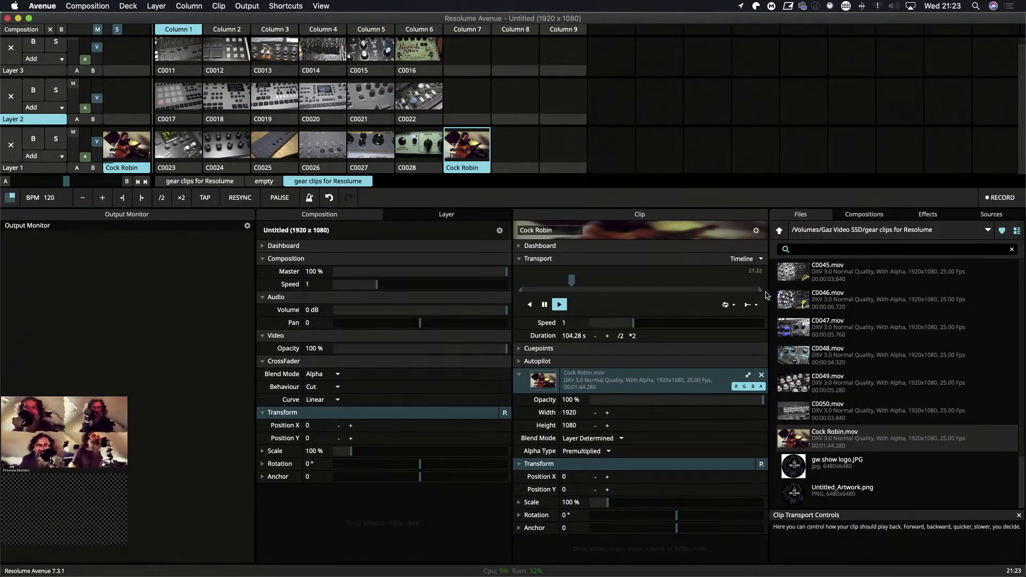
# Trim the Cock Robin clip to a 4.01 s section starting at about 30.19 on its timeline, and relaunch it.
pyautogui.moveTo(576, 282)
pyautogui.mouseDown()
pyautogui.moveTo(537, 289)
pyautogui.moveTo(589, 291)
pyautogui.mouseUp()
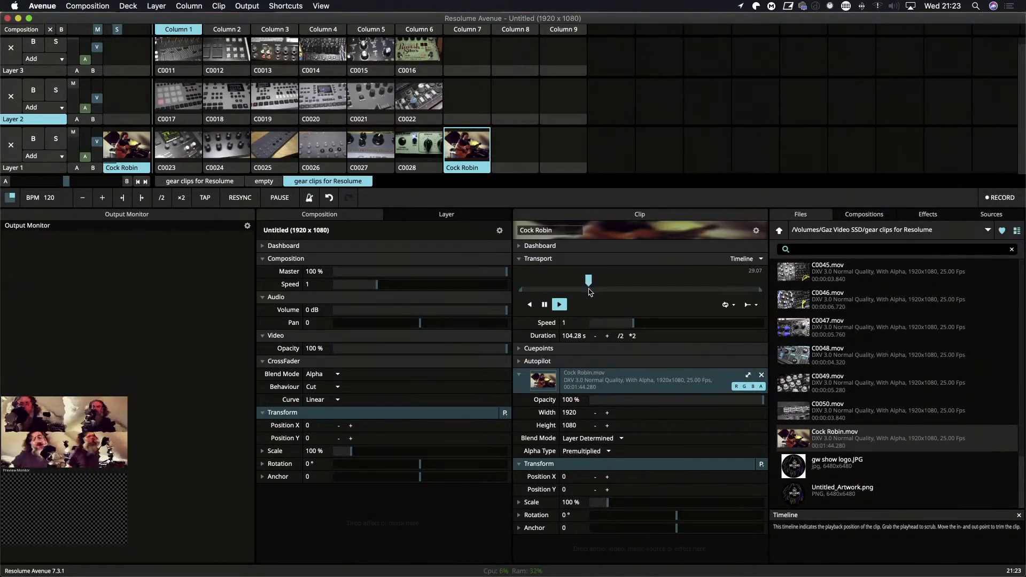
pyautogui.moveTo(521, 289); pyautogui.dragTo(587, 291)
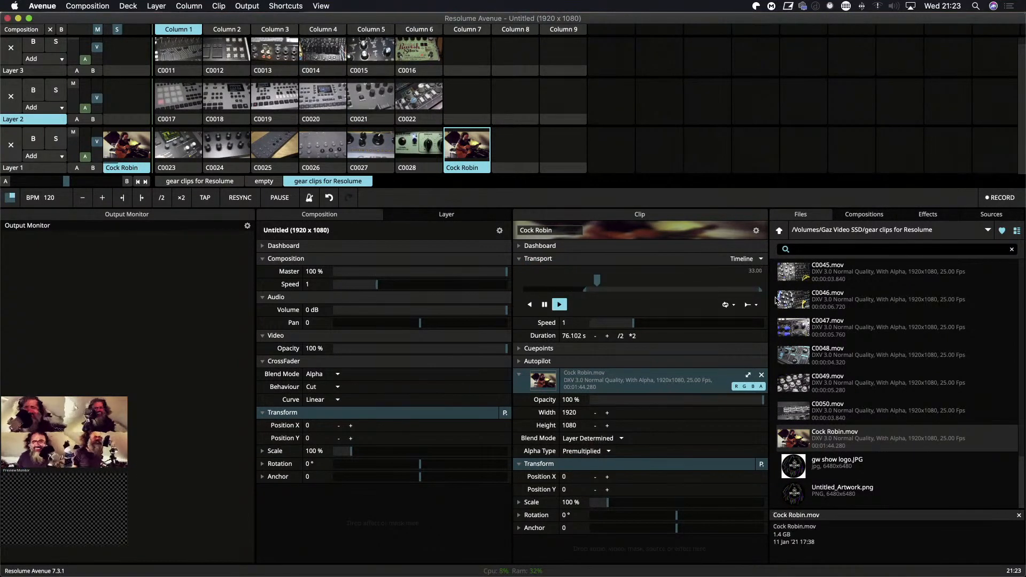
pyautogui.moveTo(761, 289); pyautogui.dragTo(603, 298)
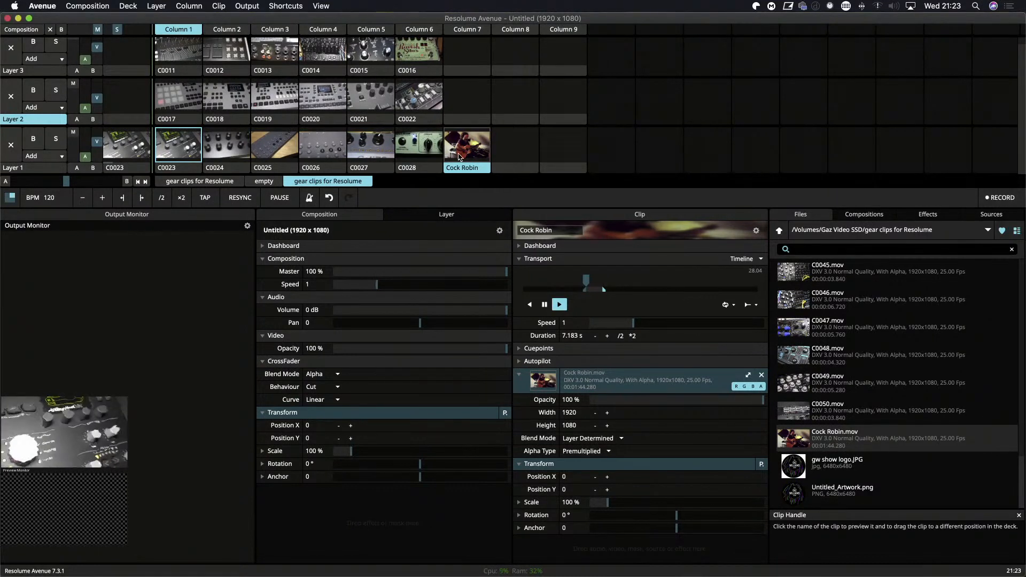
pyautogui.click(459, 156)
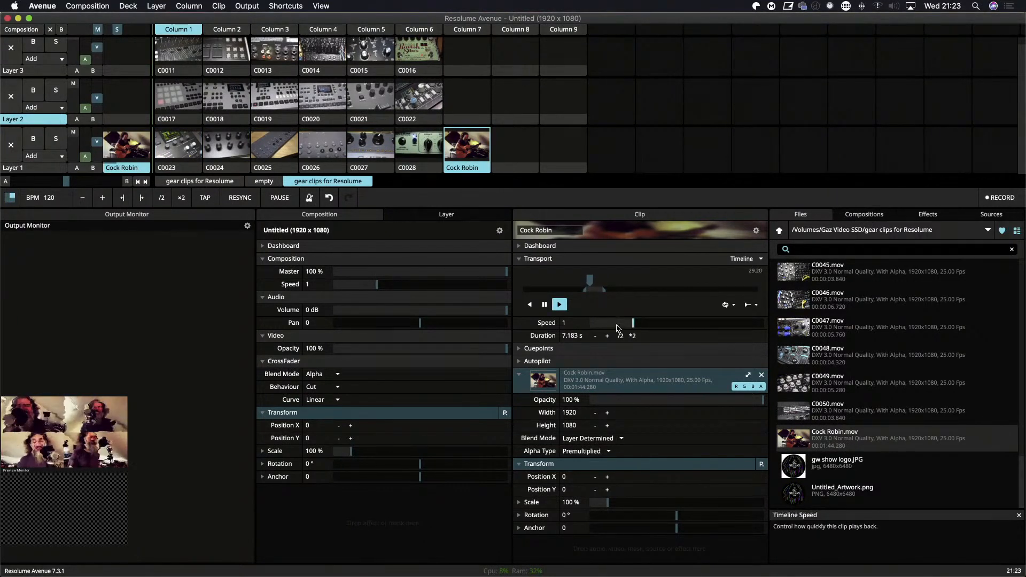
pyautogui.moveTo(586, 290)
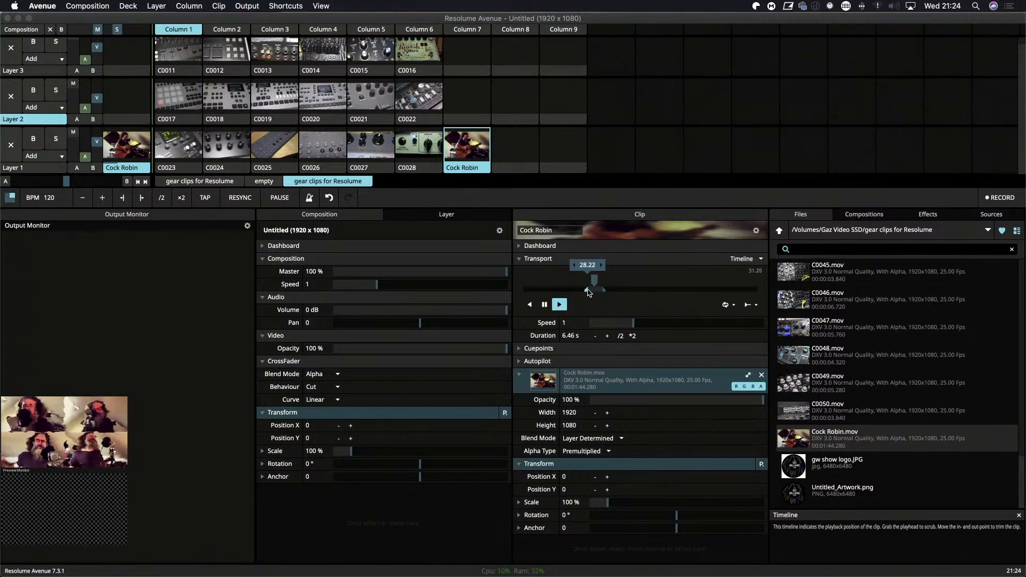
pyautogui.moveTo(588, 292); pyautogui.dragTo(593, 294)
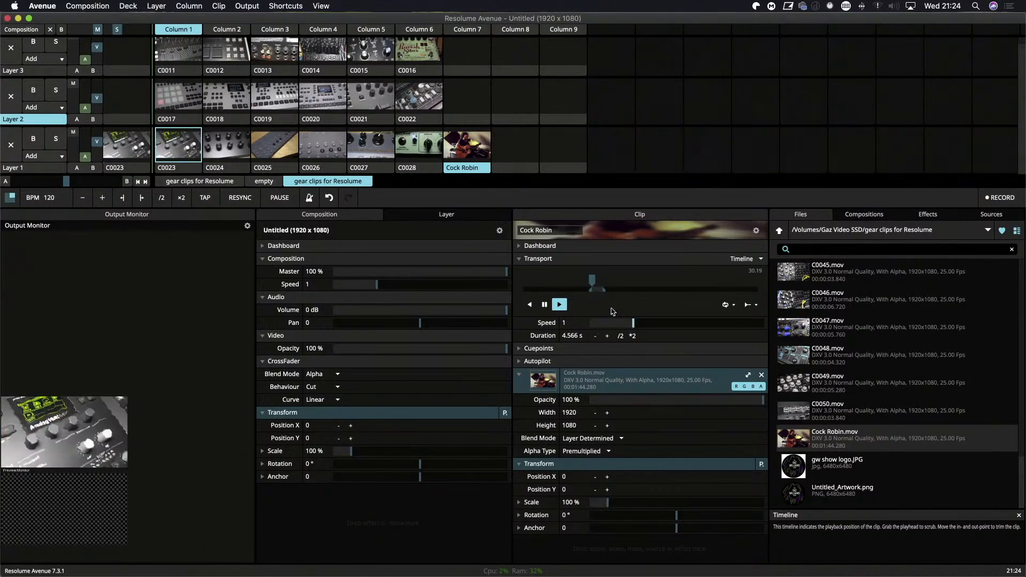
pyautogui.moveTo(602, 291); pyautogui.dragTo(601, 291)
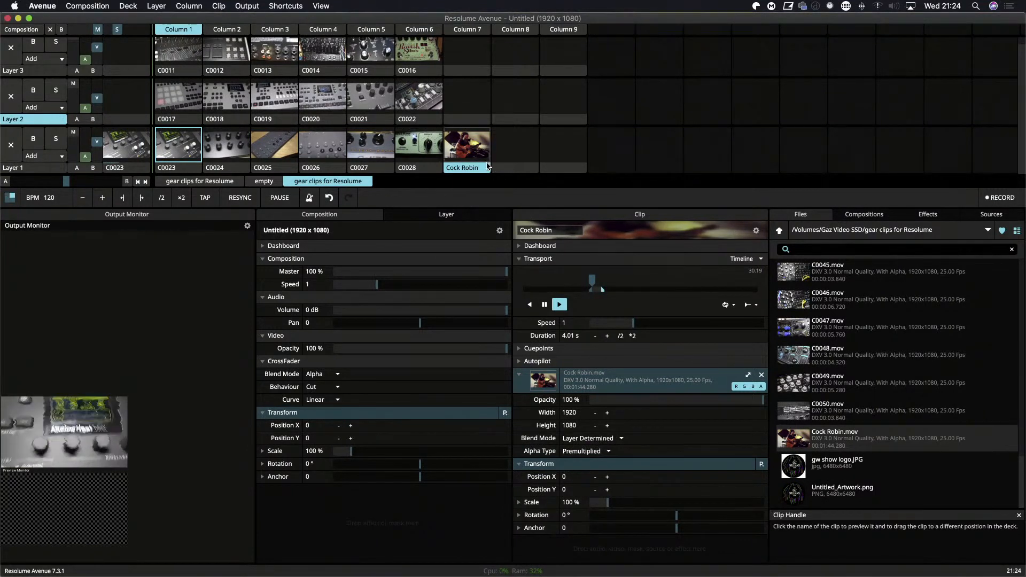
pyautogui.click(468, 158)
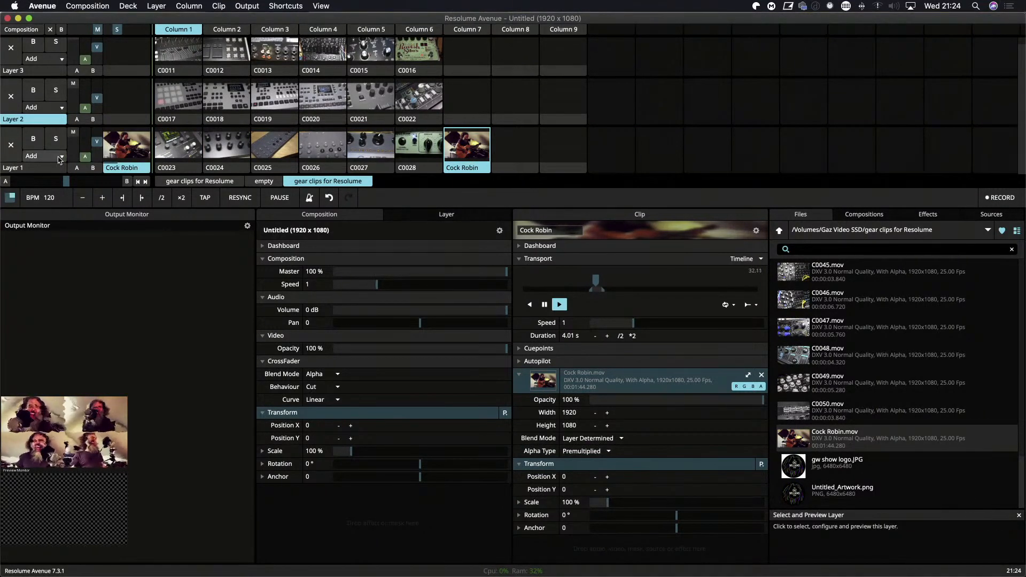
# Turn off Layer 1's autopilot, and set its Goo effect to Speed 0.11, MaxDistortionX 0.02 and MaxDistortionY 0.2.
pyautogui.click(32, 167)
pyautogui.click(367, 298)
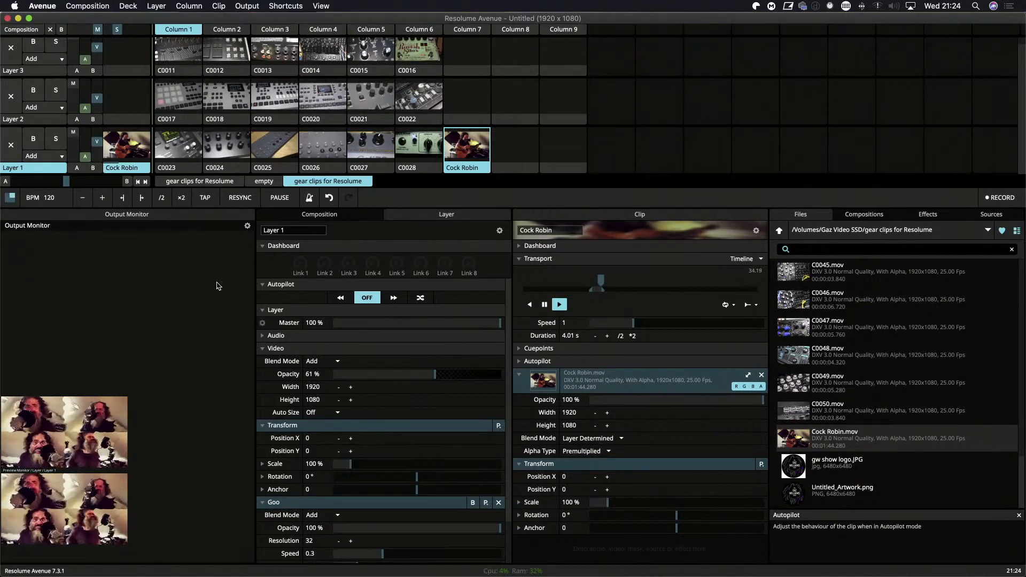
pyautogui.scroll(-2, 295, 460)
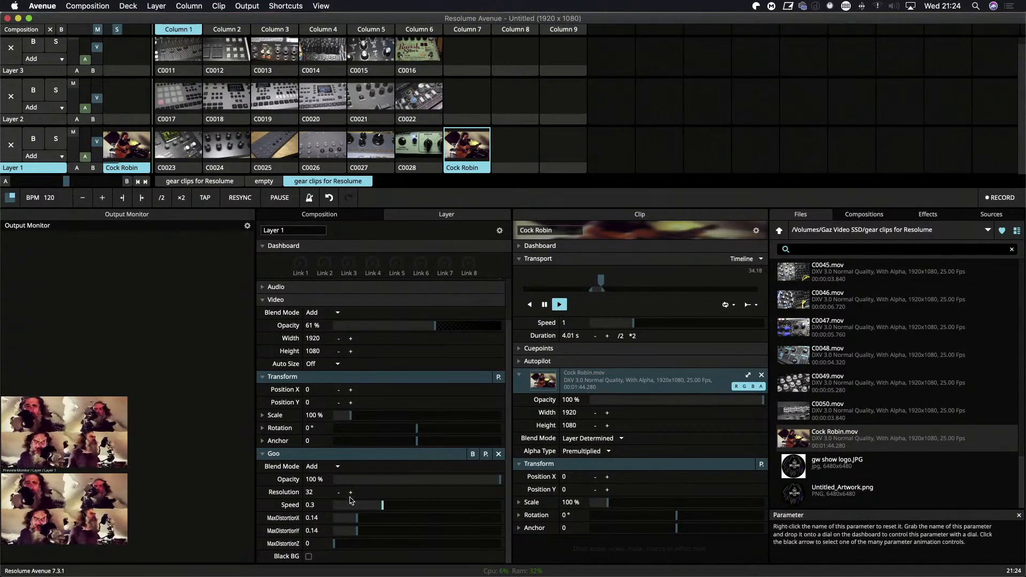
pyautogui.moveTo(382, 508); pyautogui.dragTo(335, 525)
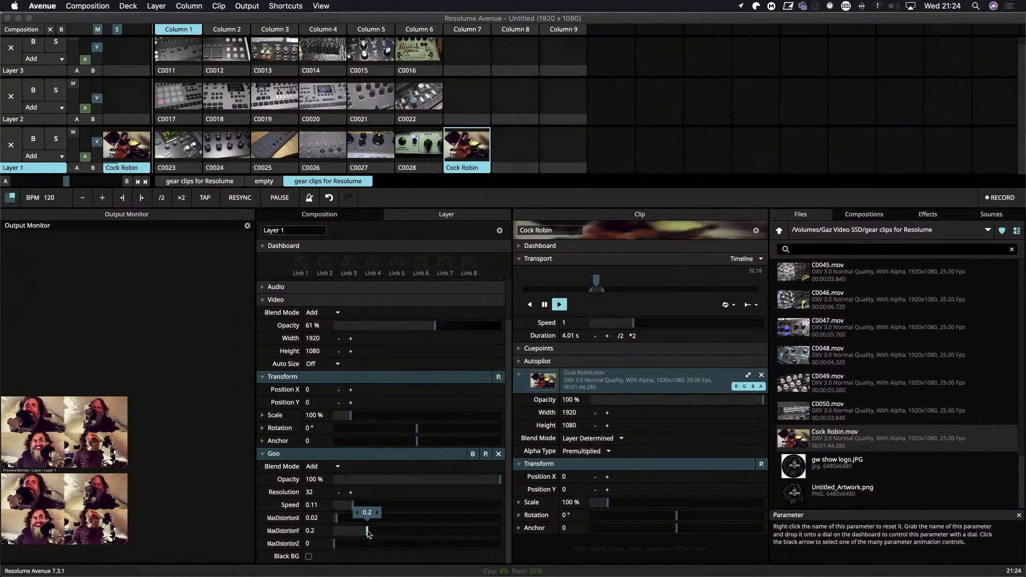
# View the Goo-distorted Cock Robin clip fullscreen on Display 1, and return the output to Display 3.
pyautogui.press('super+shift+f')
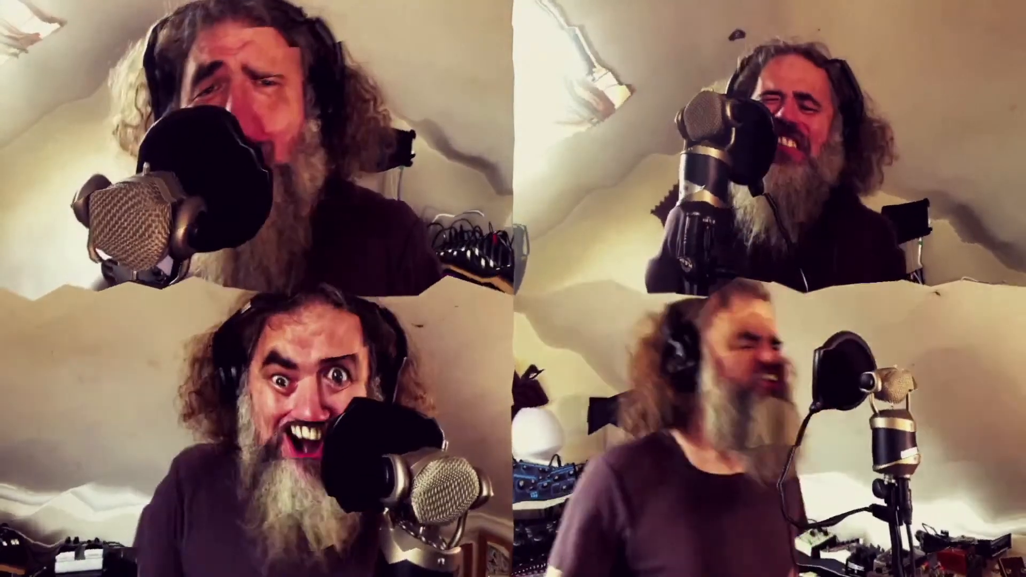
pyautogui.moveTo(511, 555)
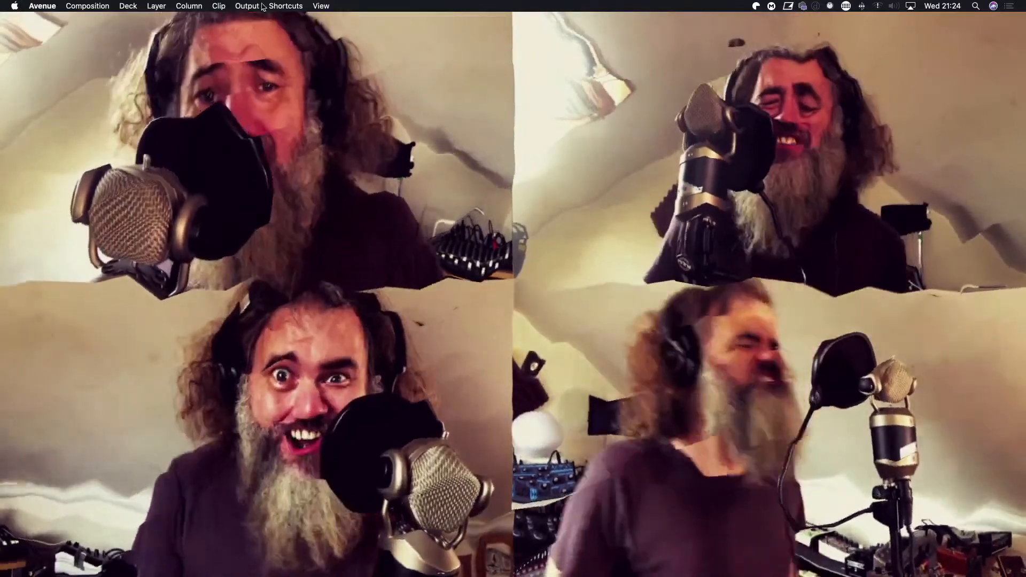
pyautogui.click(256, 7)
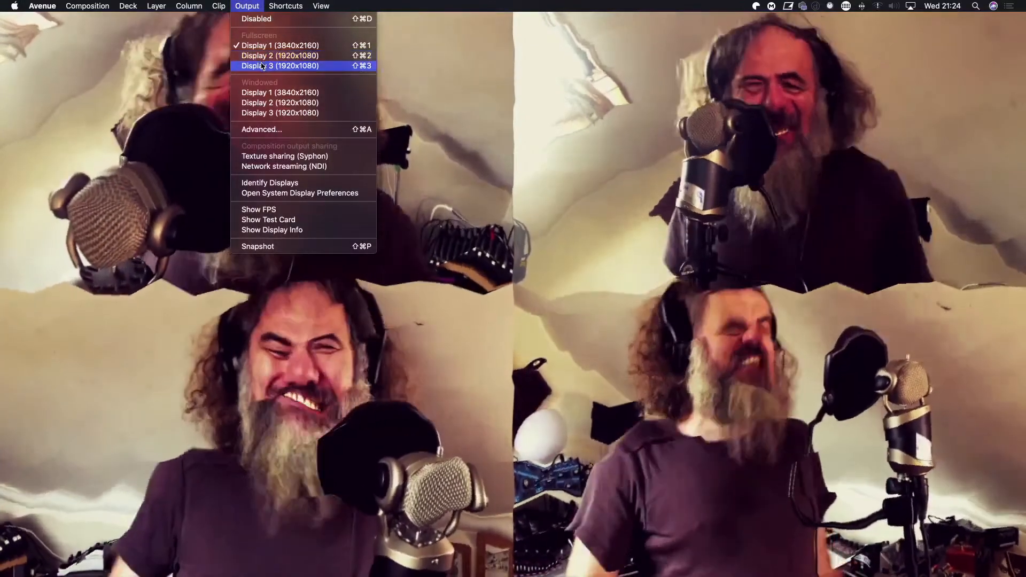
pyautogui.click(263, 65)
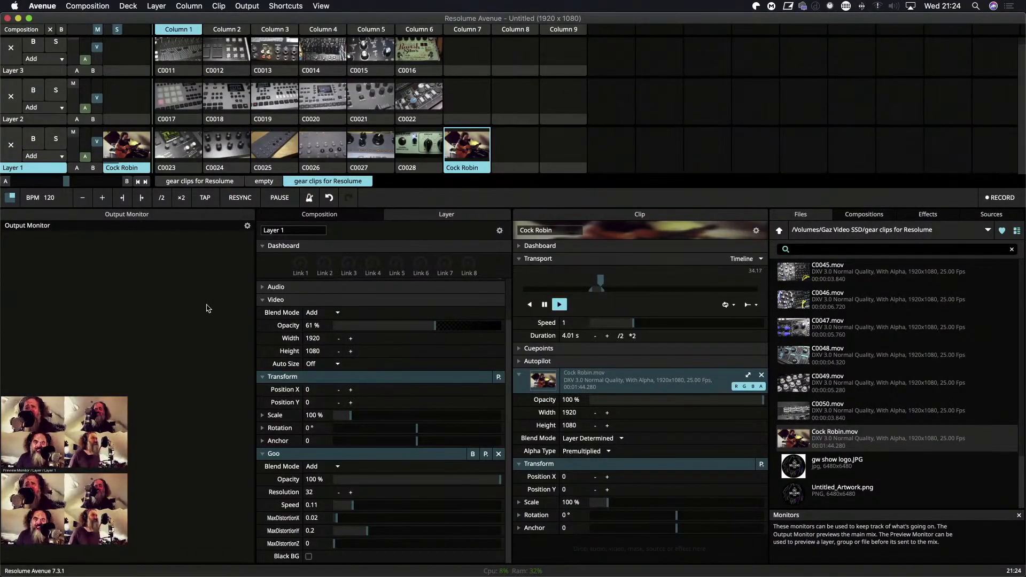
# MIDI-map Layer 1's Goo Speed, MaxDistortionX, MaxDistortionY, MaxDistortionZ and Resolution to CC1 on channels 1 to 5 respectively.
pyautogui.press('super+m')
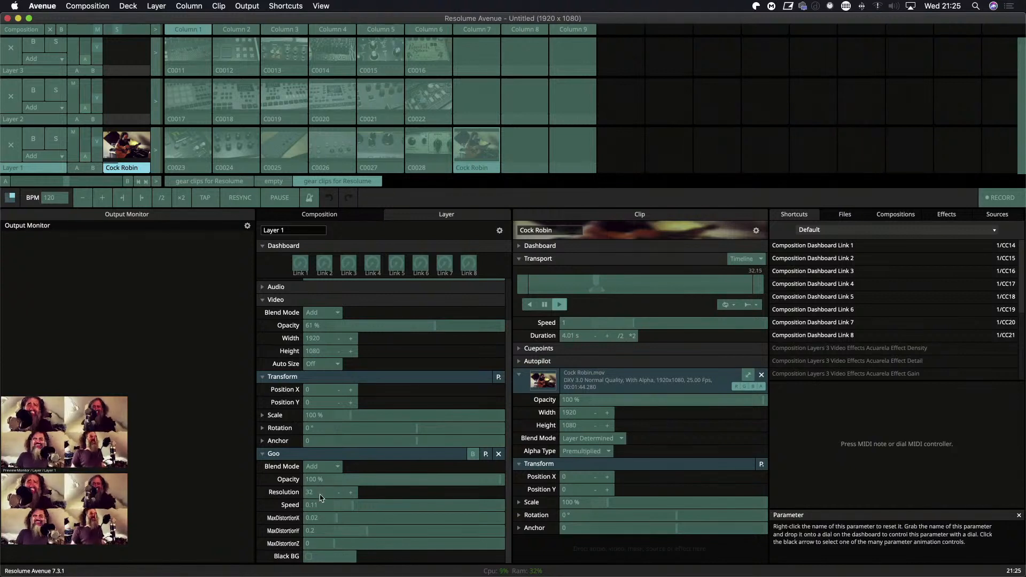
pyautogui.click(328, 520)
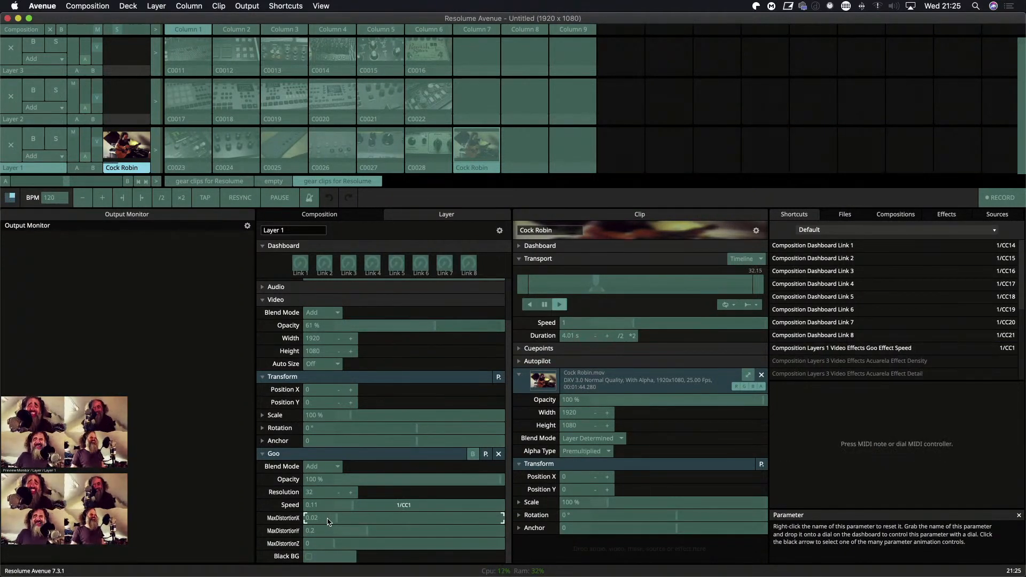
pyautogui.click(332, 531)
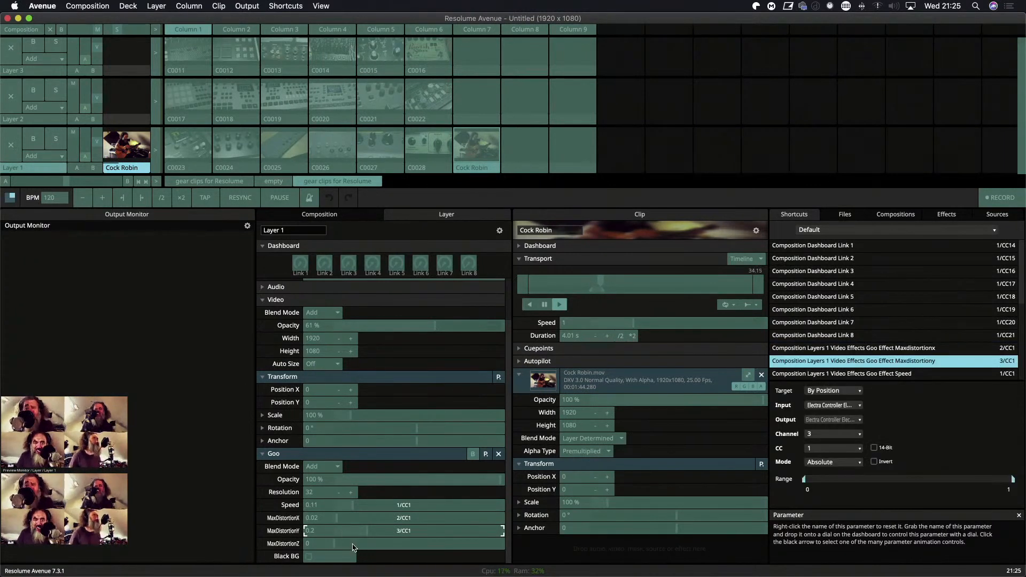
pyautogui.click(340, 543)
pyautogui.click(336, 486)
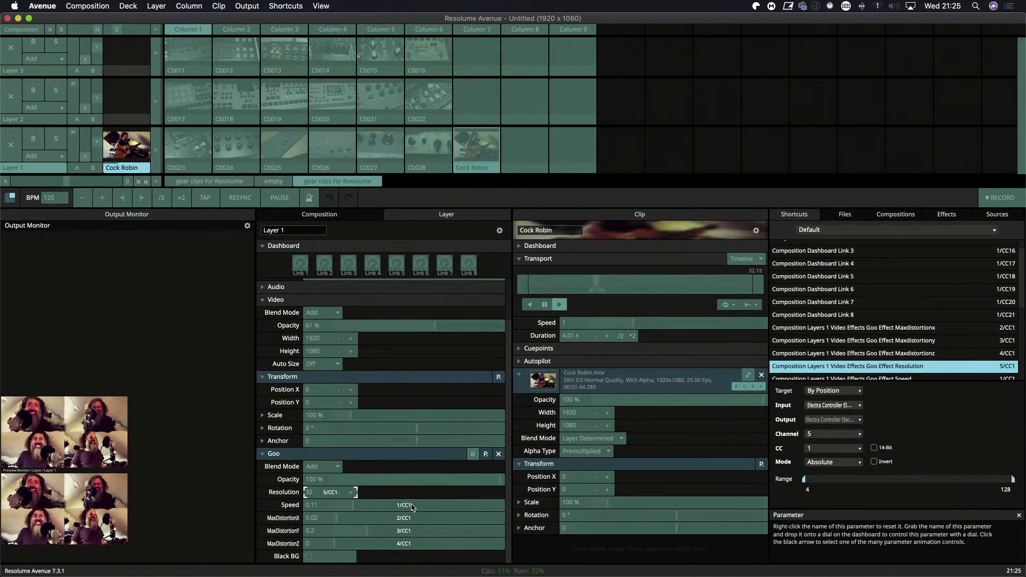
pyautogui.press('super+shift+m')
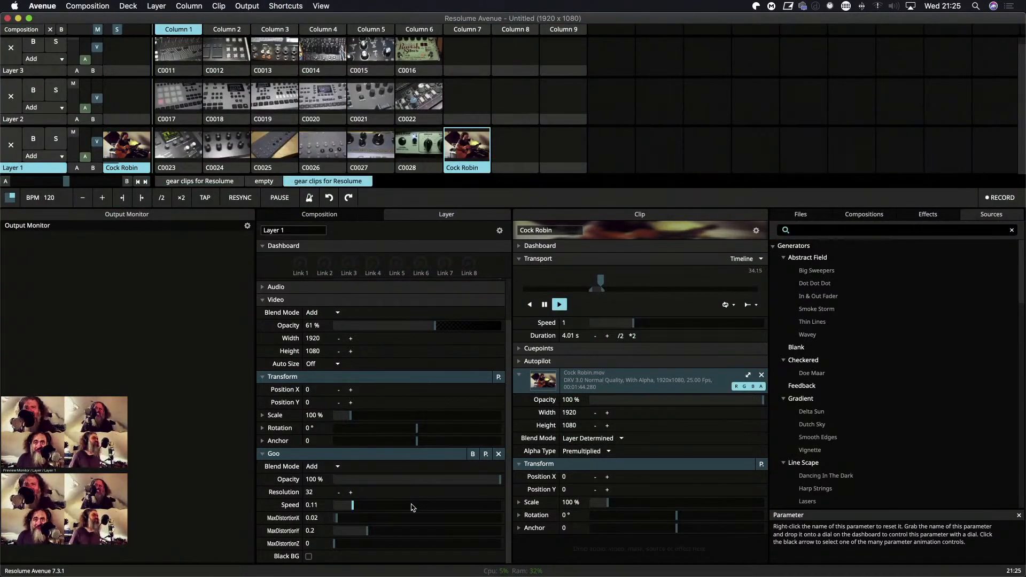
# View the Cock Robin clip with the MIDI-mapped Goo effect fullscreen.
pyautogui.press('super+shift+f')
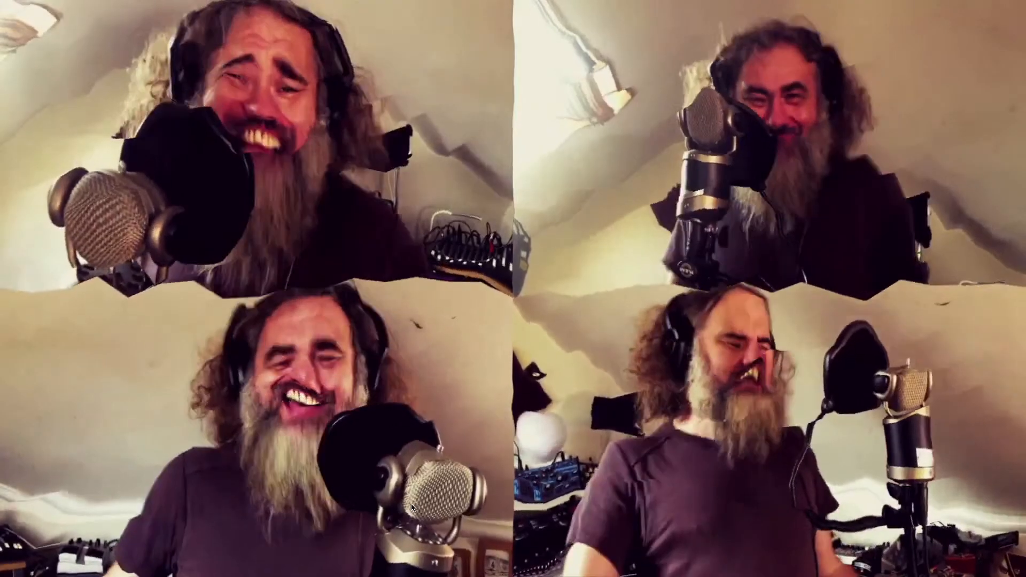
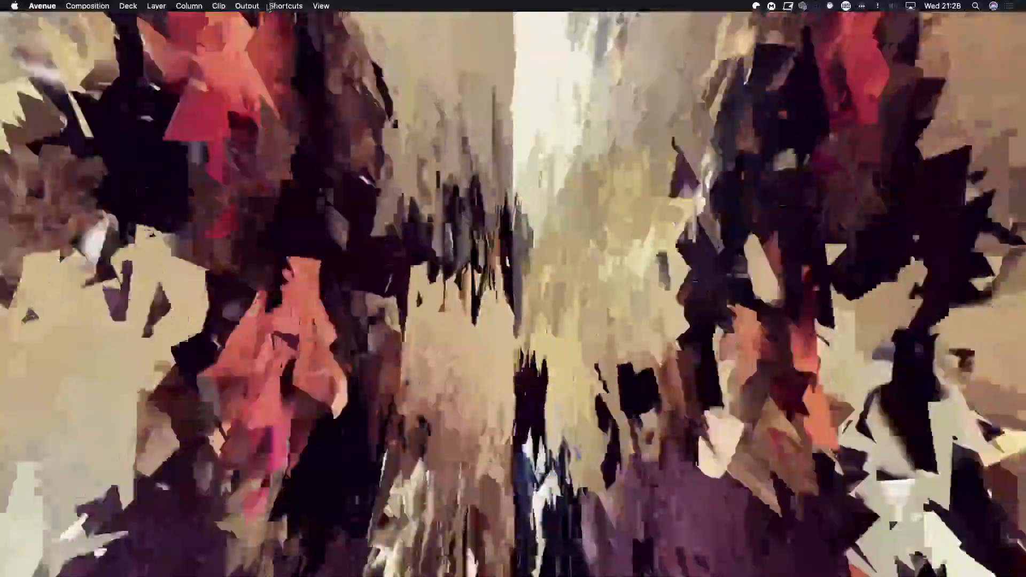
# Return the fullscreen output to Display 3.
pyautogui.click(247, 5)
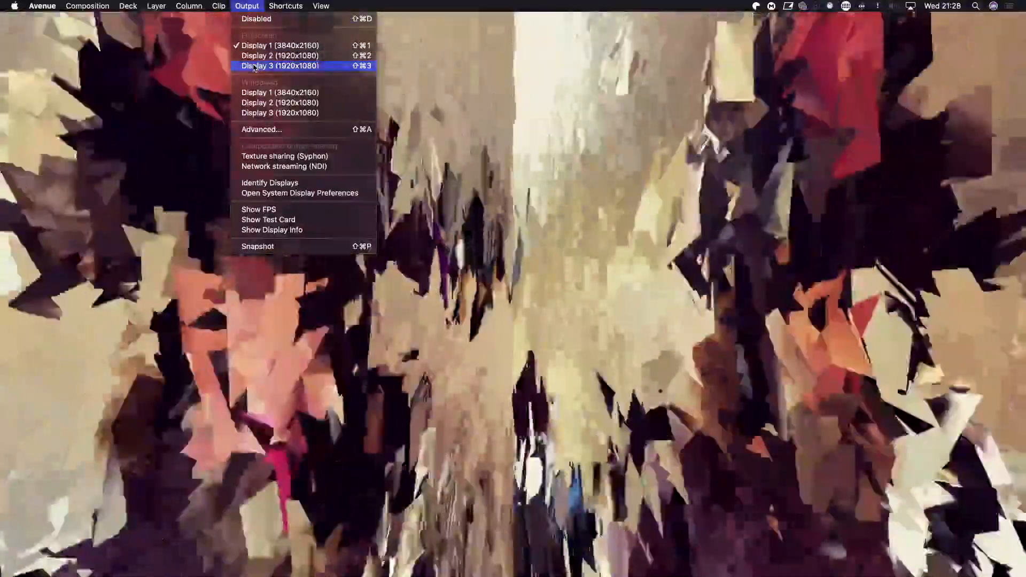
pyautogui.click(254, 66)
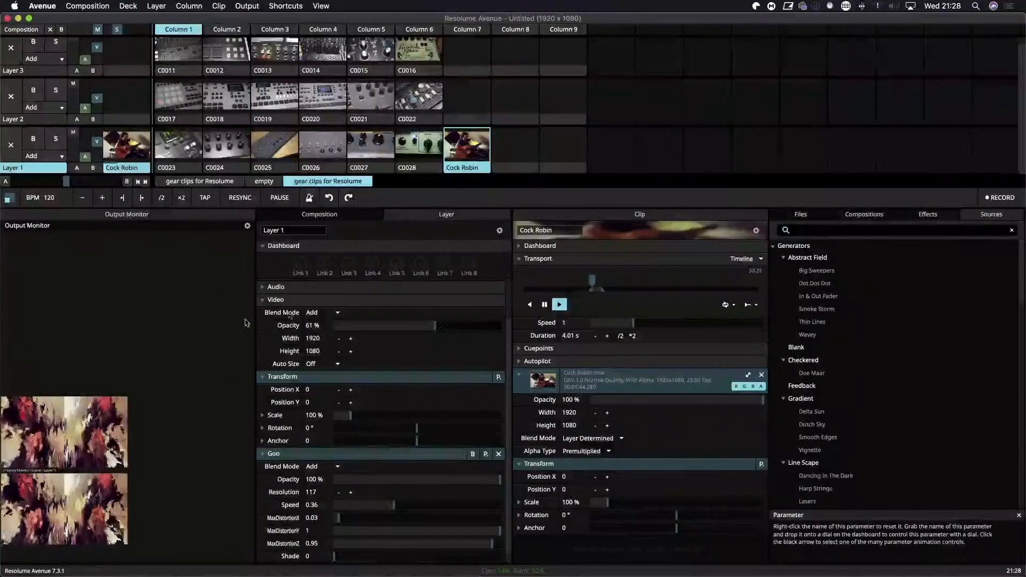
# Switch to the Electra One web app and create a new preset from My Presets.
pyautogui.hotkey('ctrl', 'Right')
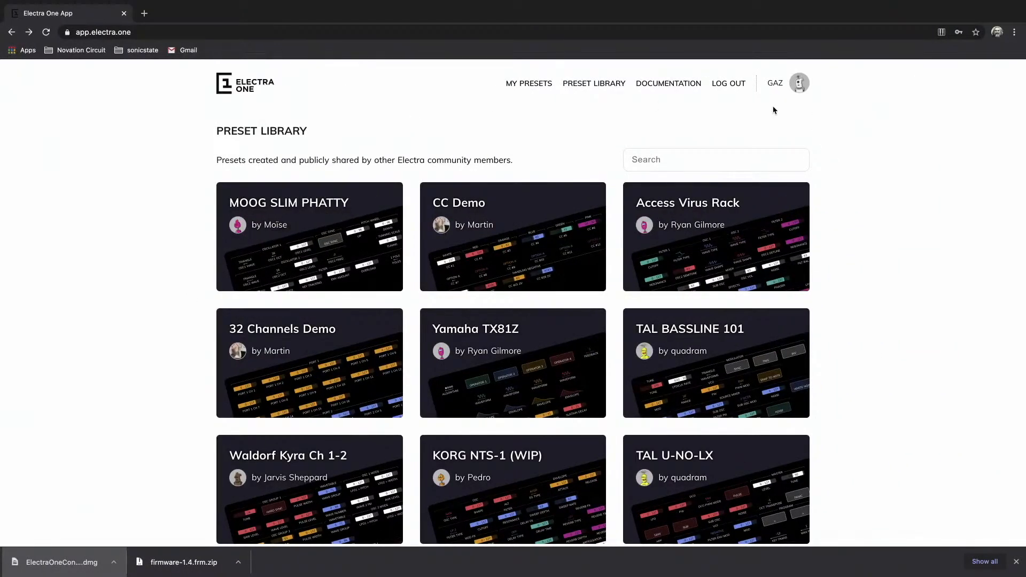
pyautogui.click(543, 86)
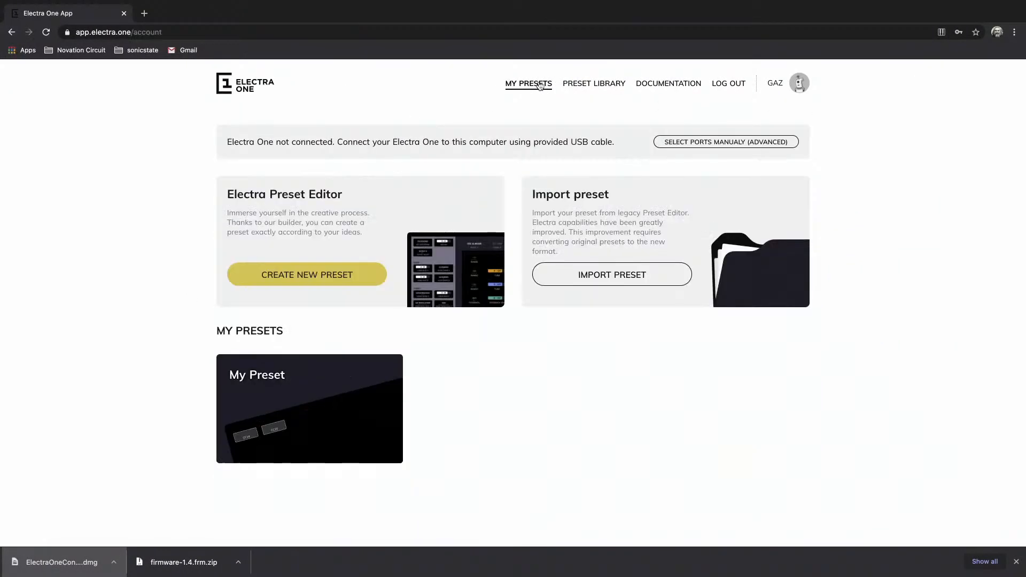
pyautogui.click(318, 276)
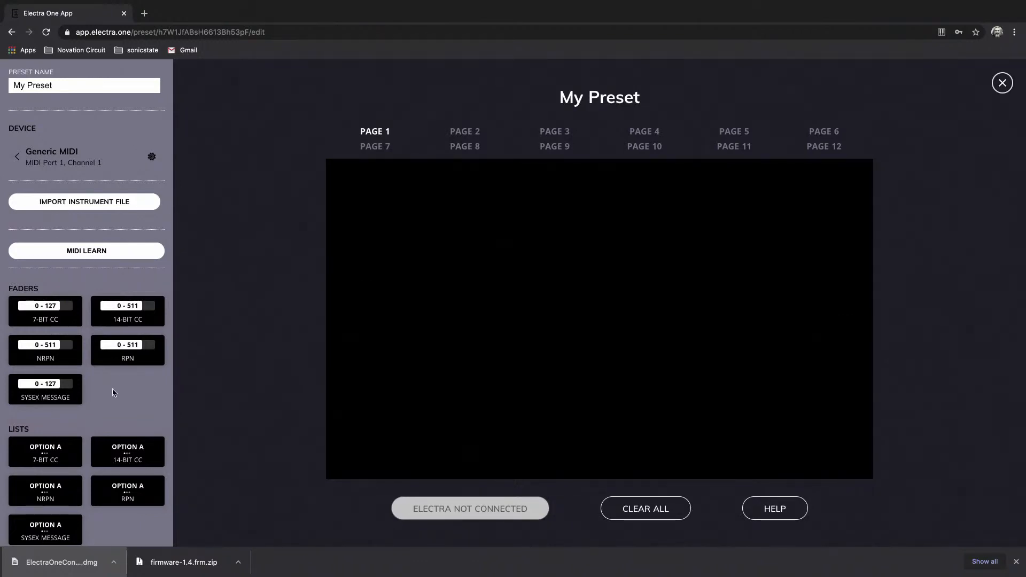
# Try to place a CC7 pad on page 1 of My Preset and send it to Electra, and close the preset editor.
pyautogui.scroll(-3, 124, 405)
pyautogui.scroll(3, 124, 374)
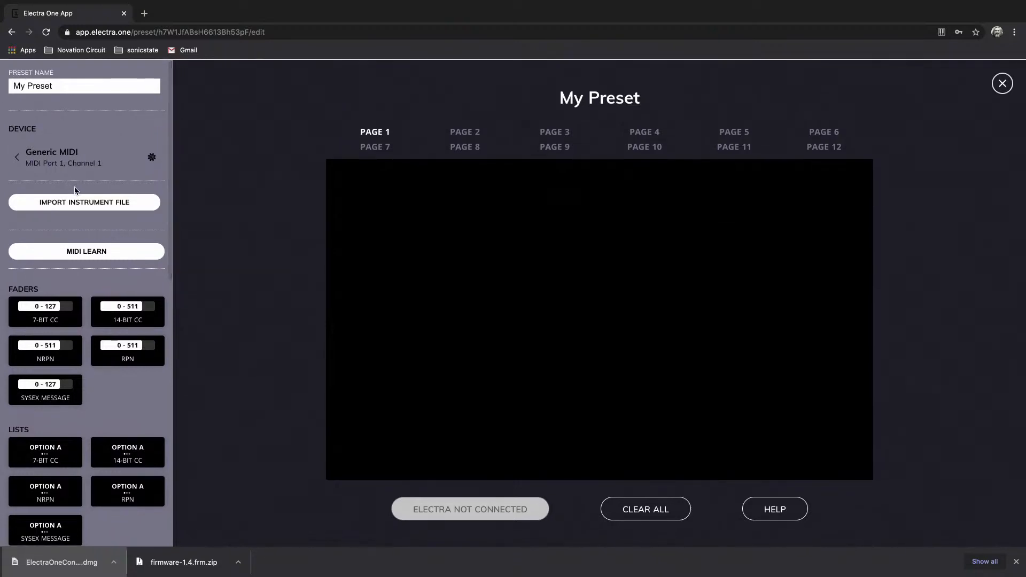
pyautogui.scroll(-4, 130, 396)
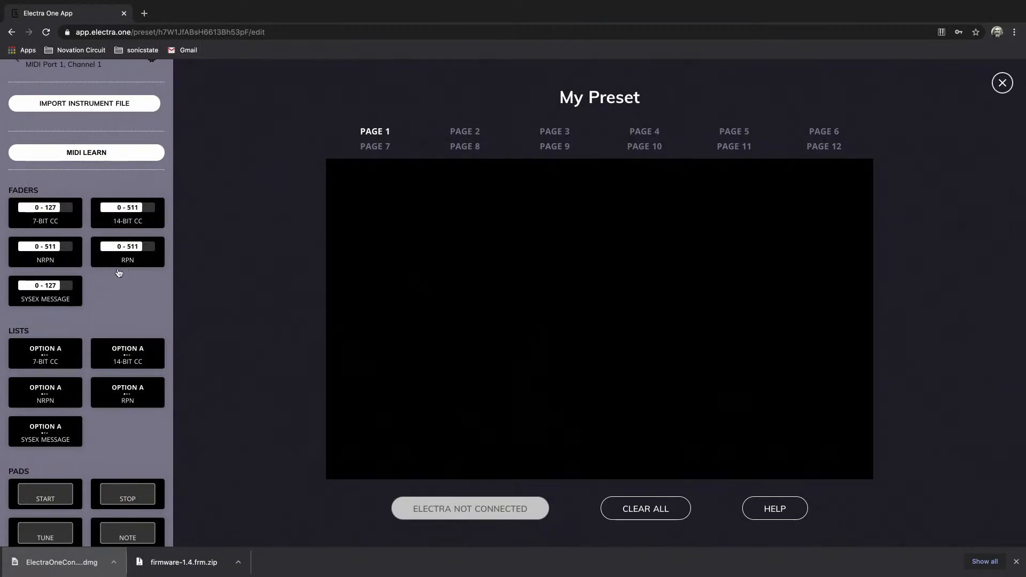
pyautogui.scroll(-2, 116, 323)
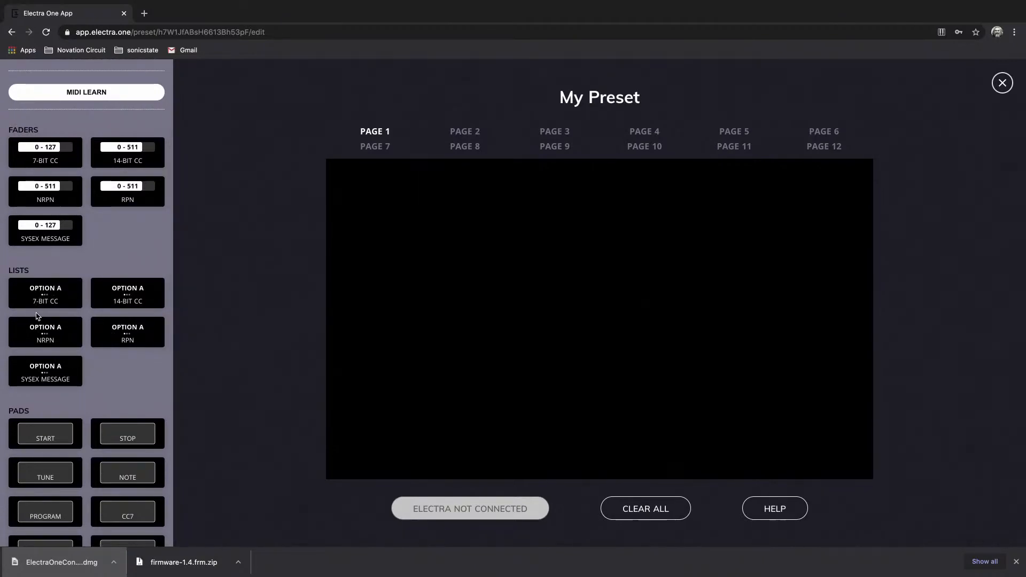
pyautogui.scroll(-4, 102, 369)
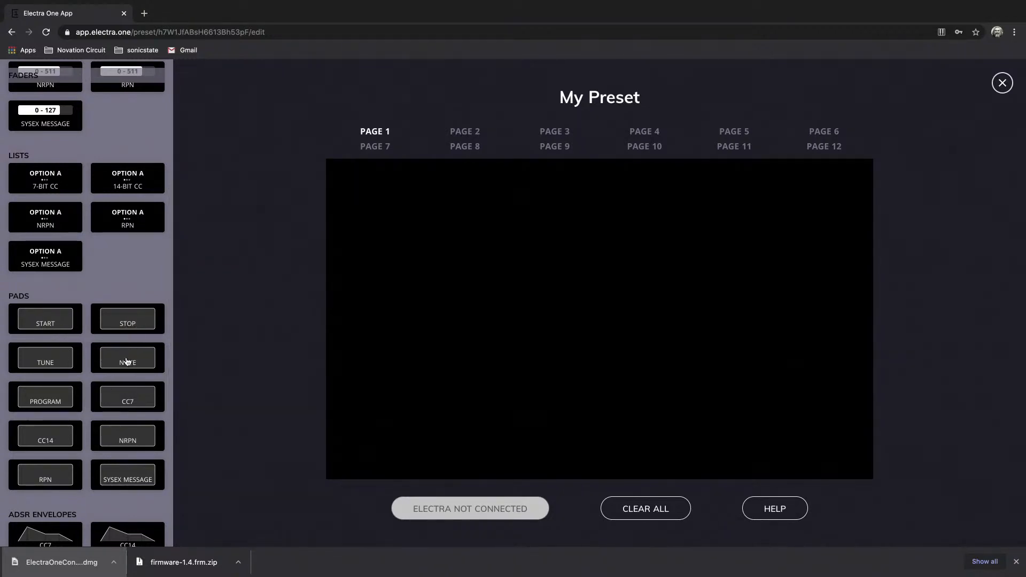
pyautogui.moveTo(128, 401); pyautogui.dragTo(380, 231)
pyautogui.doubleClick(469, 514)
pyautogui.click(1003, 84)
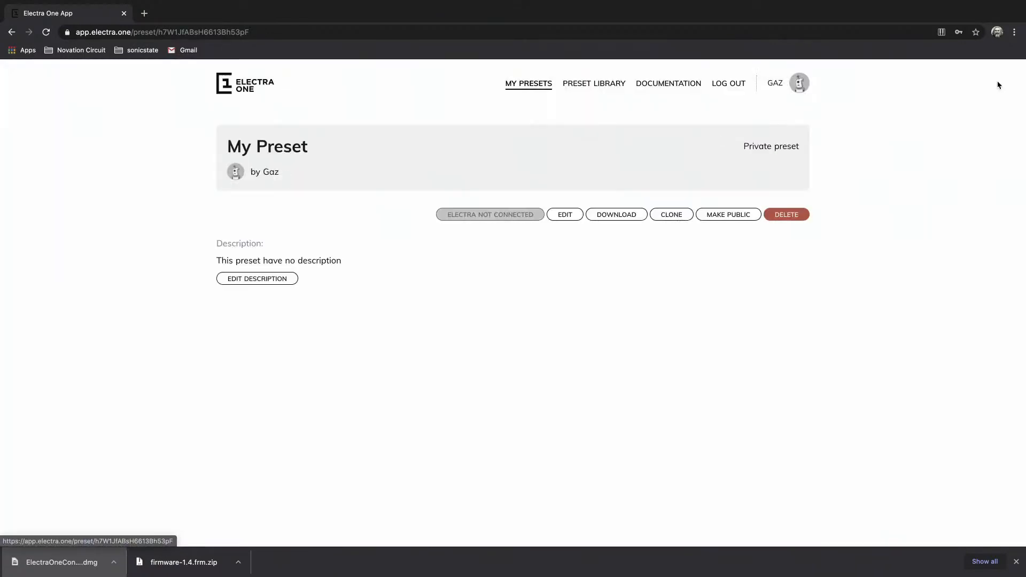
# Reopen My Preset for editing, and check the Chrome settings before returning to the editor.
pyautogui.rightClick(502, 218)
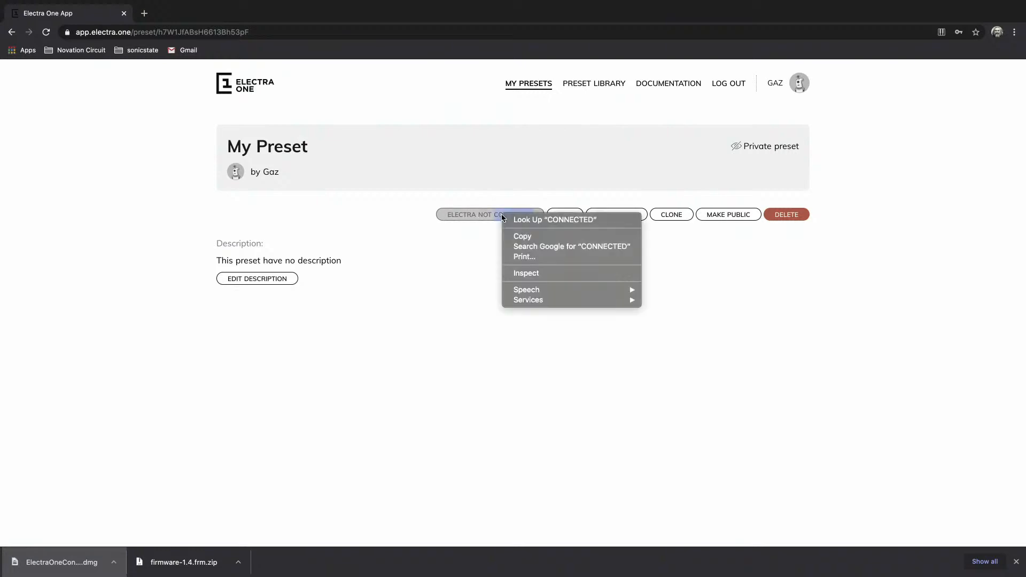
pyautogui.click(473, 217)
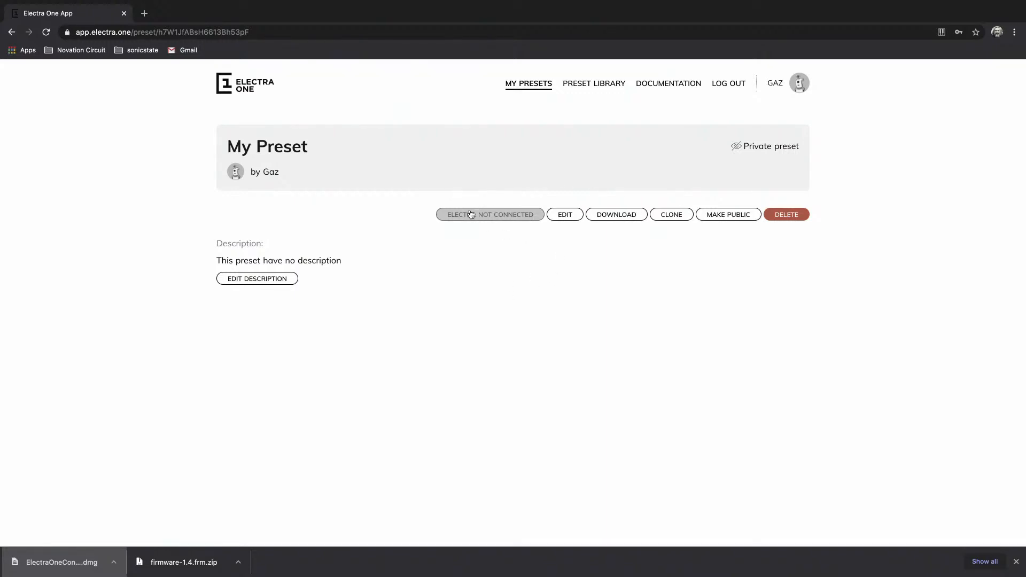
pyautogui.click(568, 216)
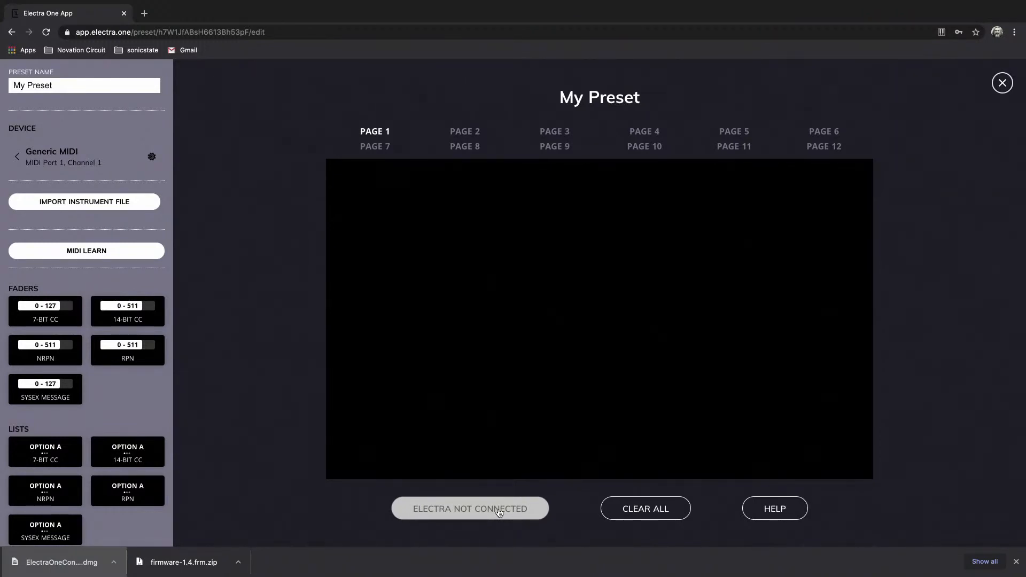
pyautogui.press('super+comma')
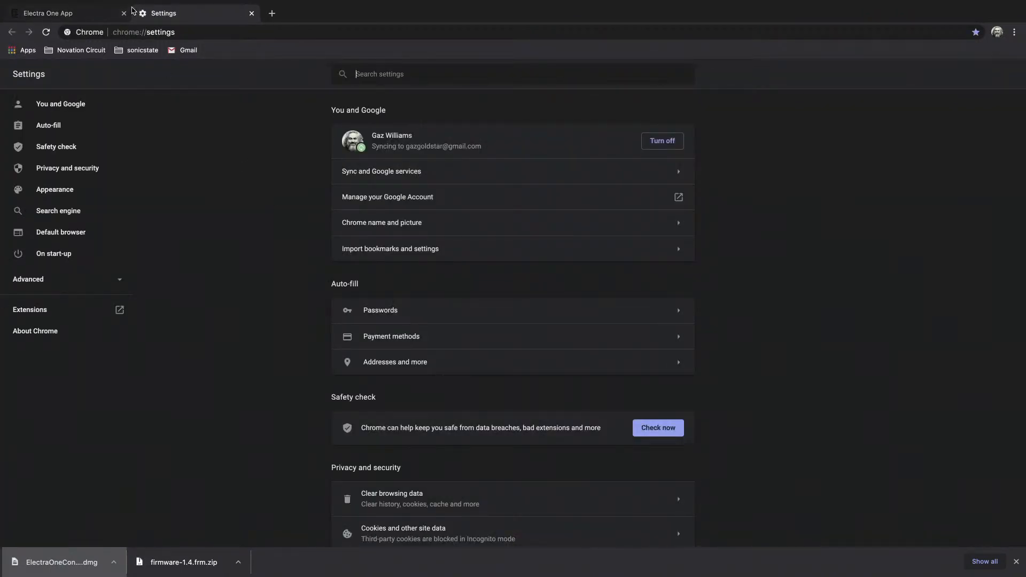
pyautogui.click(106, 12)
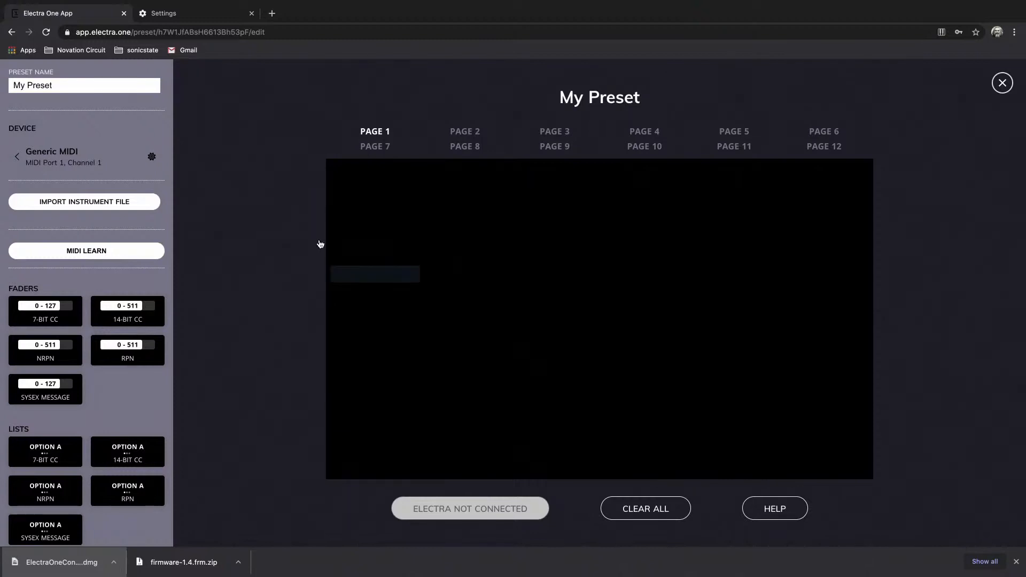
# Examine the Generic MIDI devices and channels offered on MIDI ports 1 and 2.
pyautogui.click(69, 161)
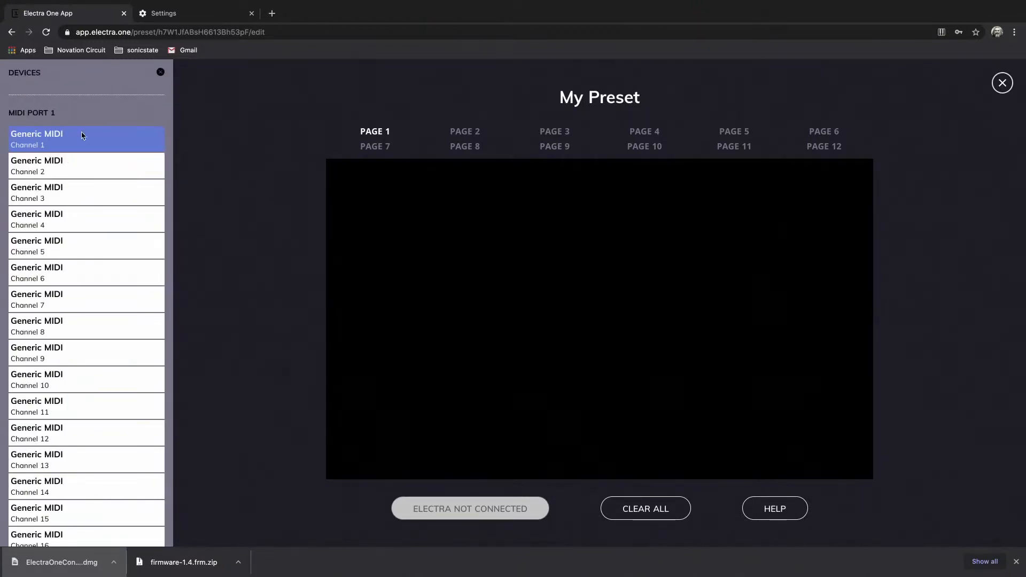
pyautogui.scroll(-7, 88, 383)
pyautogui.scroll(6, 87, 383)
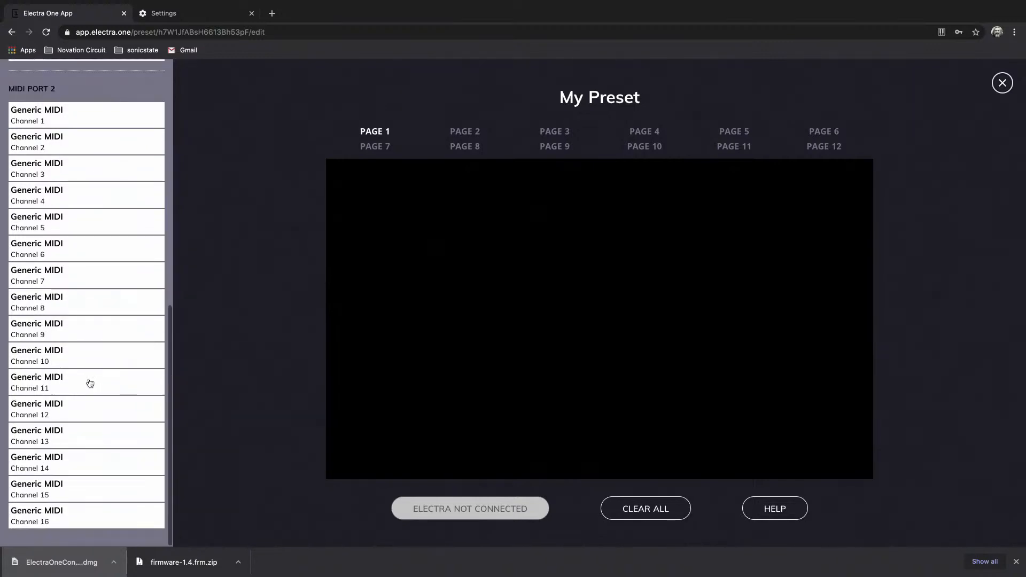
pyautogui.scroll(-6, 88, 382)
pyautogui.scroll(6, 90, 383)
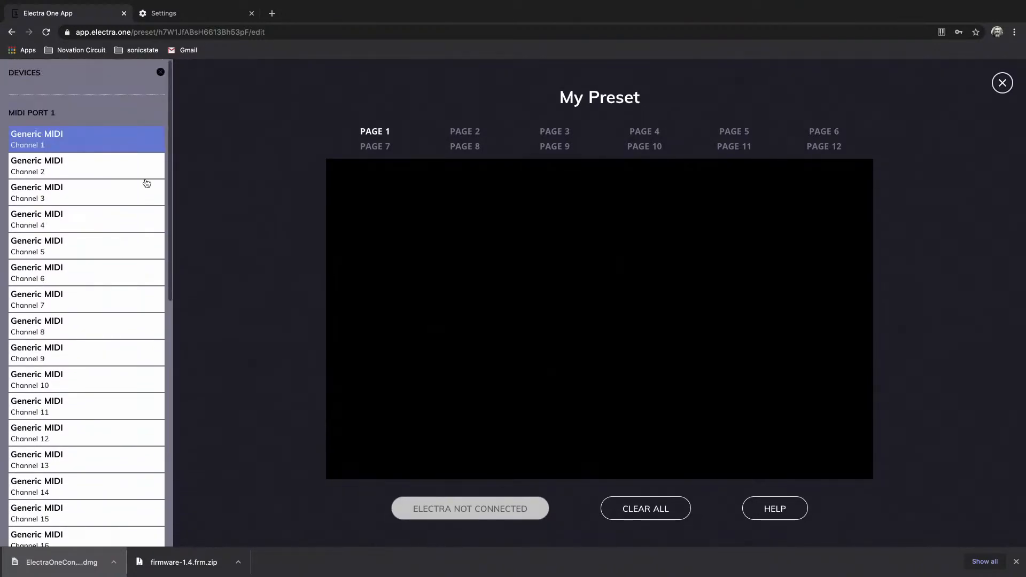
pyautogui.click(161, 72)
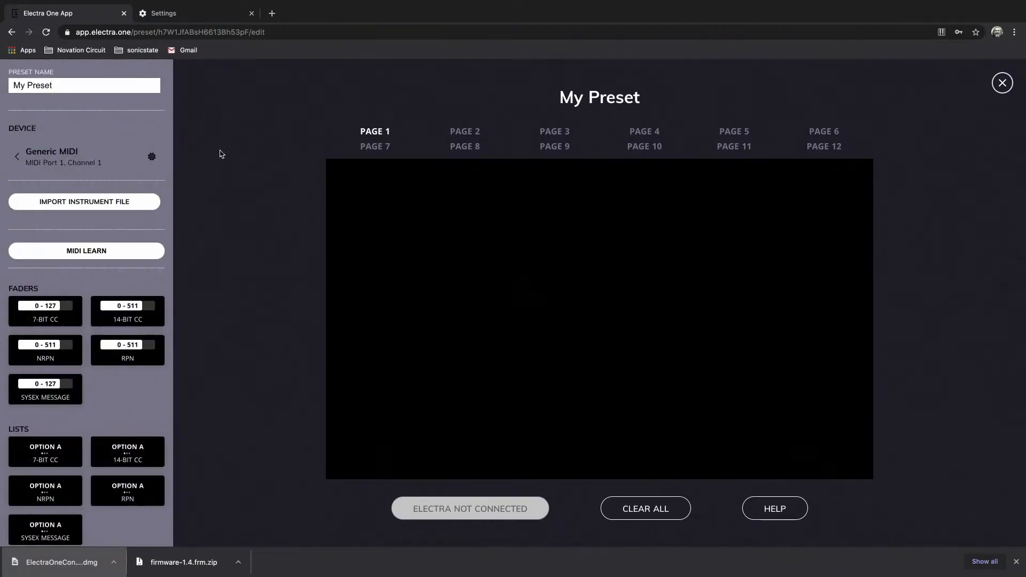
# Close the preset editor and return to the My Preset page.
pyautogui.rightClick(468, 513)
pyautogui.click(444, 509)
pyautogui.click(1001, 83)
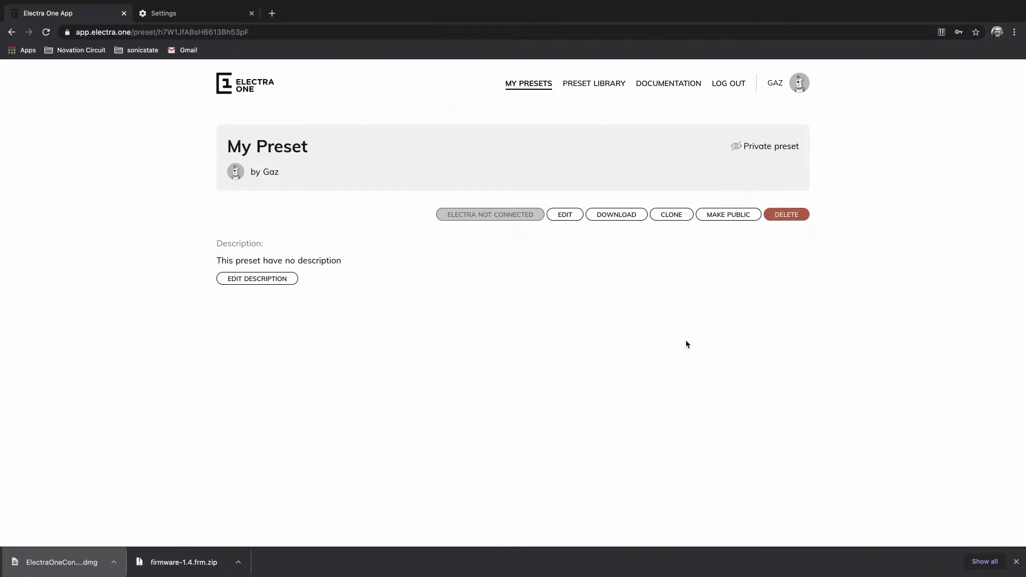
pyautogui.hotkey('ctrl', 'Right')
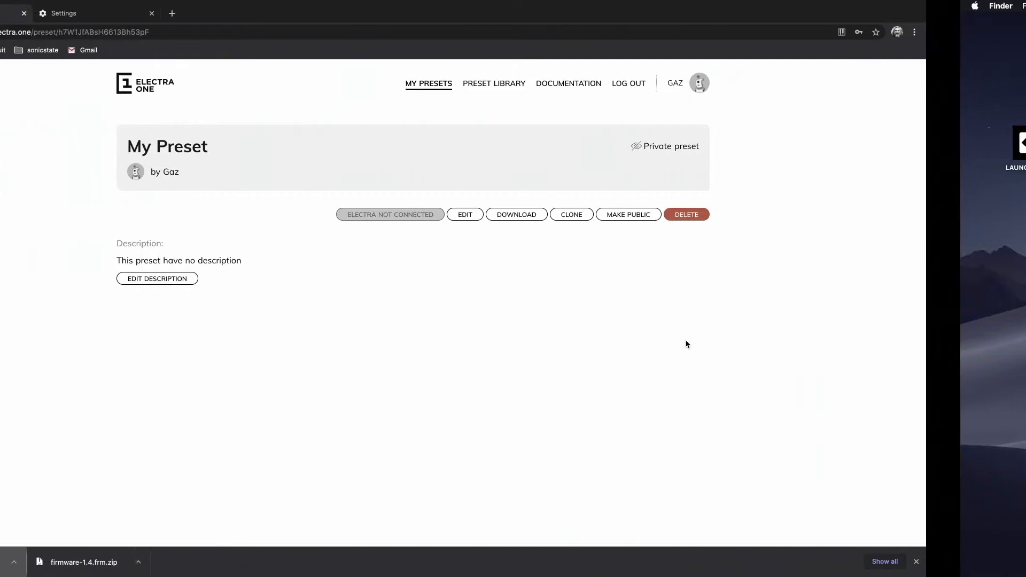
pyautogui.hotkey('ctrl', 'Right')
pyautogui.hotkey('ctrl', 'Left')
pyautogui.hotkey('ctrl', 'Left')
pyautogui.hotkey('ctrl', 'Left')
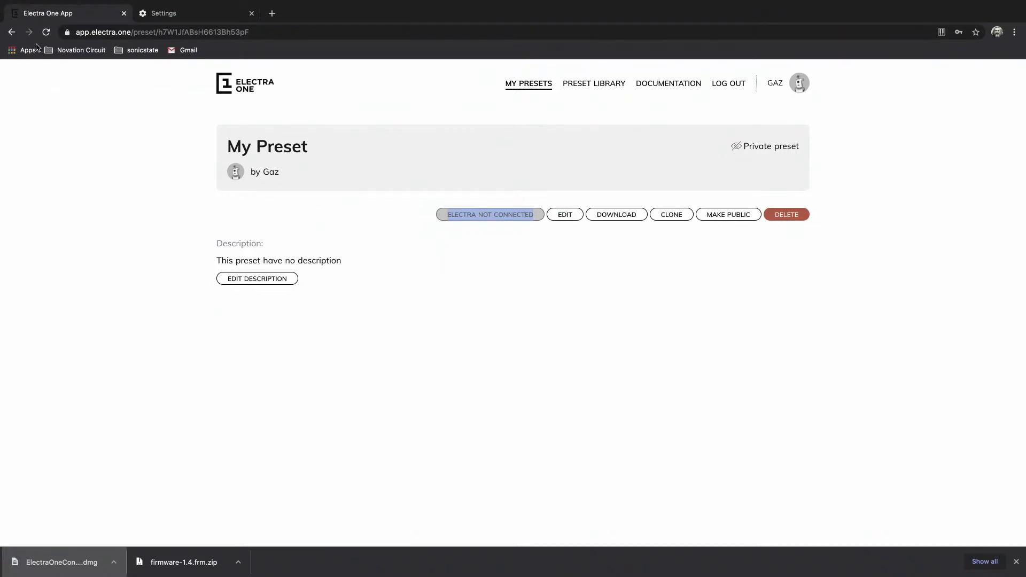
# Reload the My Preset page and open the preset for editing.
pyautogui.click(47, 32)
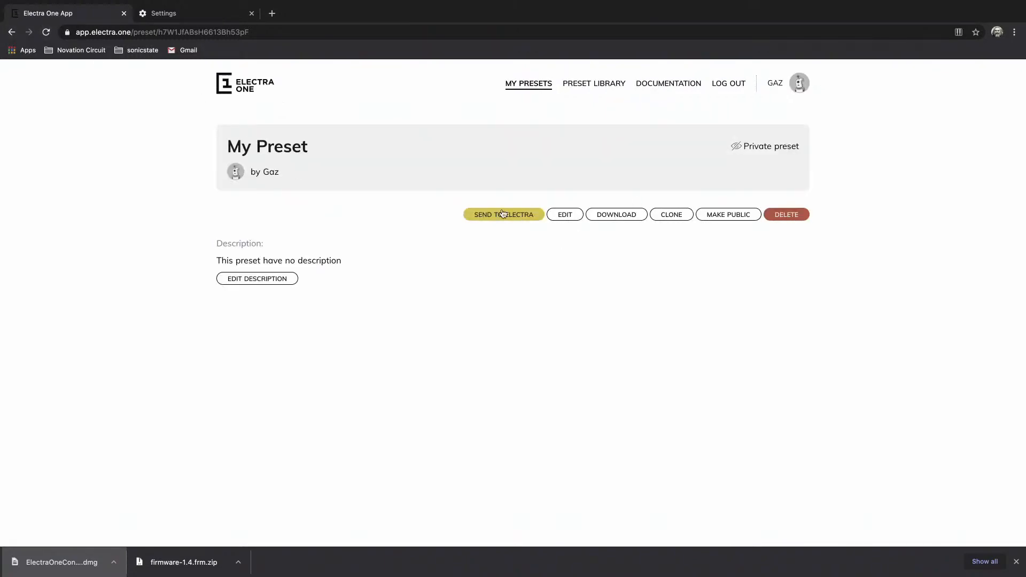
pyautogui.click(571, 215)
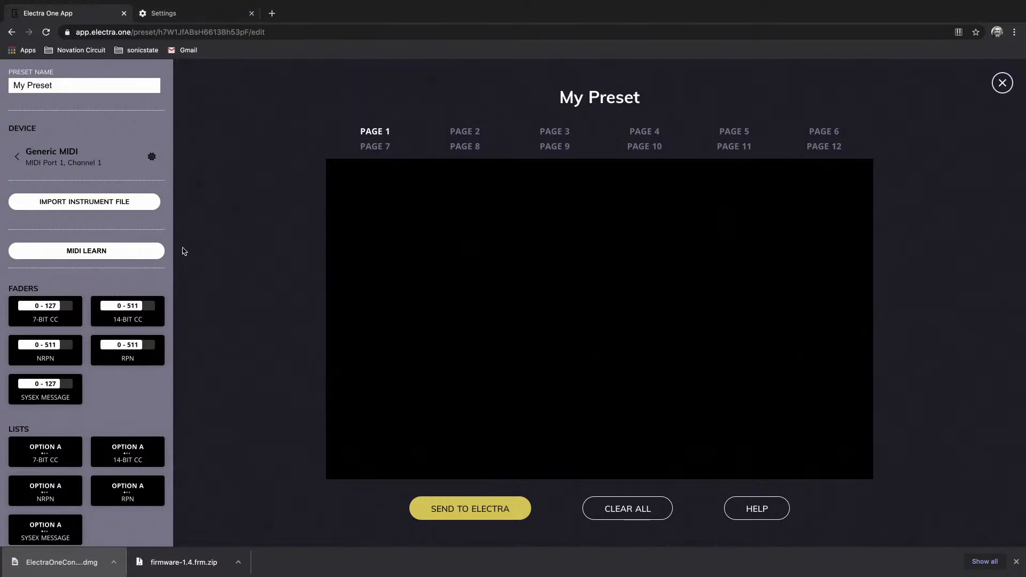
# Place an ADSR CC7 envelope in the first slot of page 1, and review its control settings.
pyautogui.scroll(-10, 134, 412)
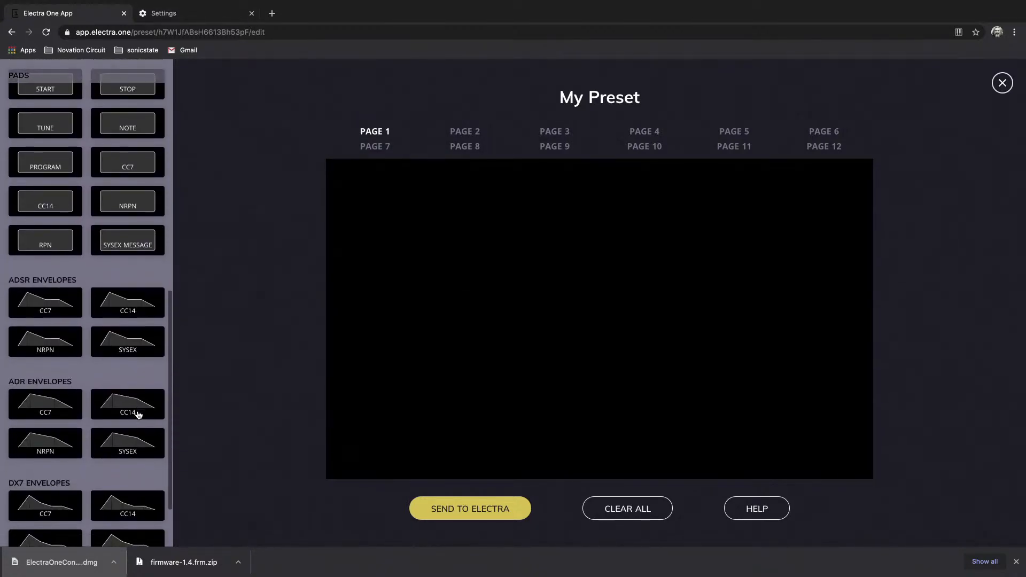
pyautogui.scroll(-2, 138, 415)
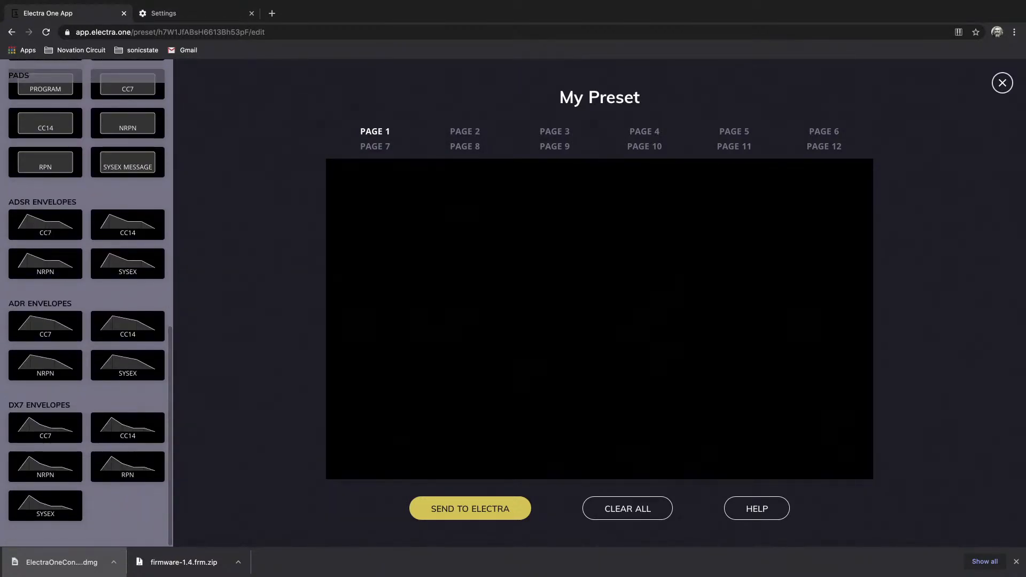
pyautogui.moveTo(423, 213); pyautogui.dragTo(408, 209)
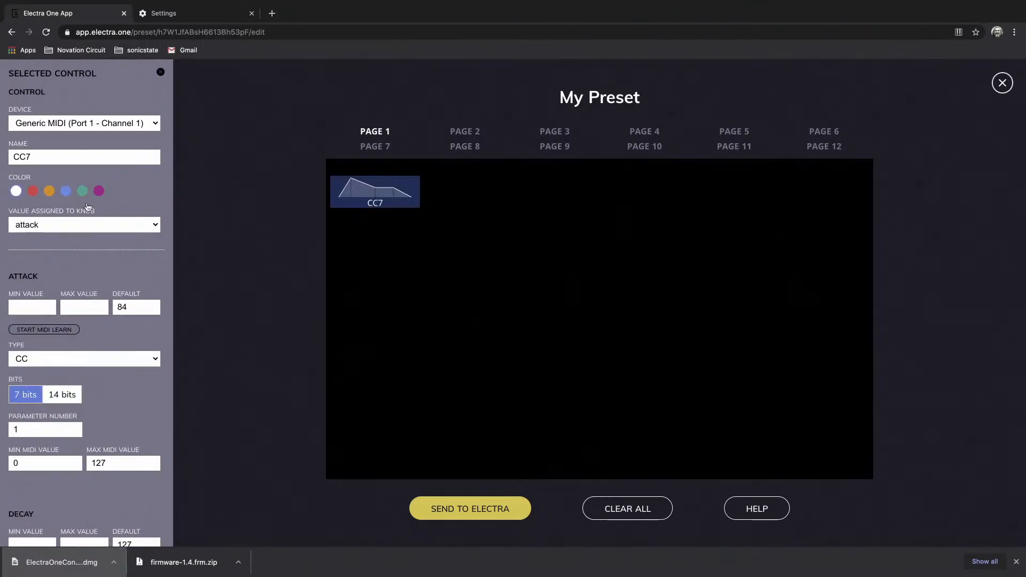
pyautogui.scroll(-5, 109, 280)
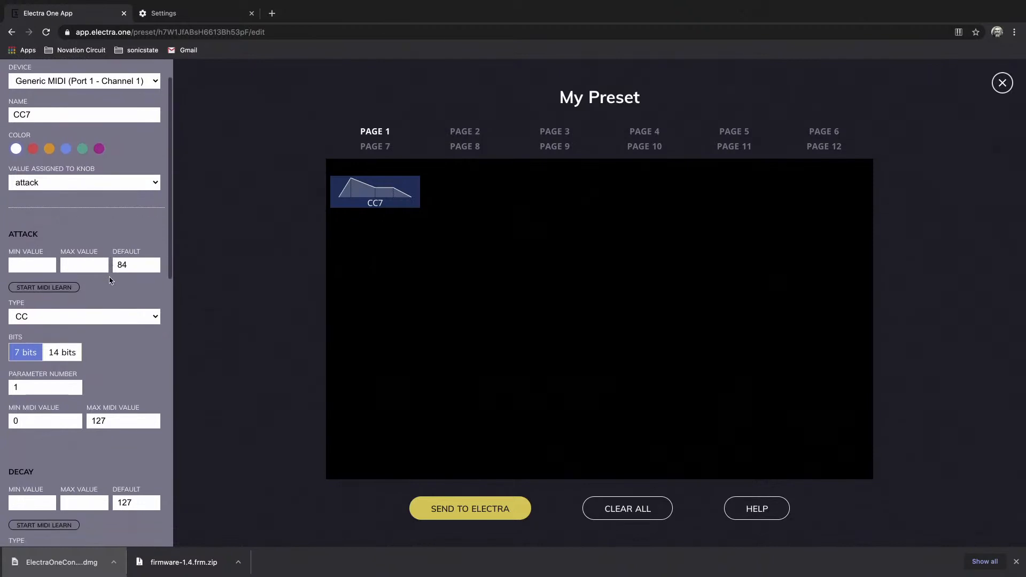
pyautogui.scroll(5, 110, 280)
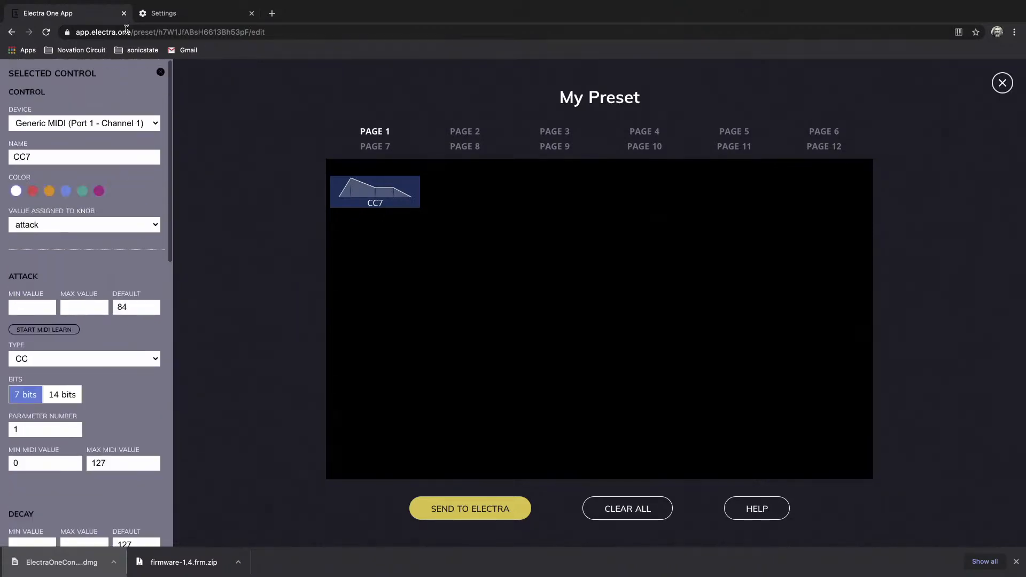
pyautogui.click(160, 74)
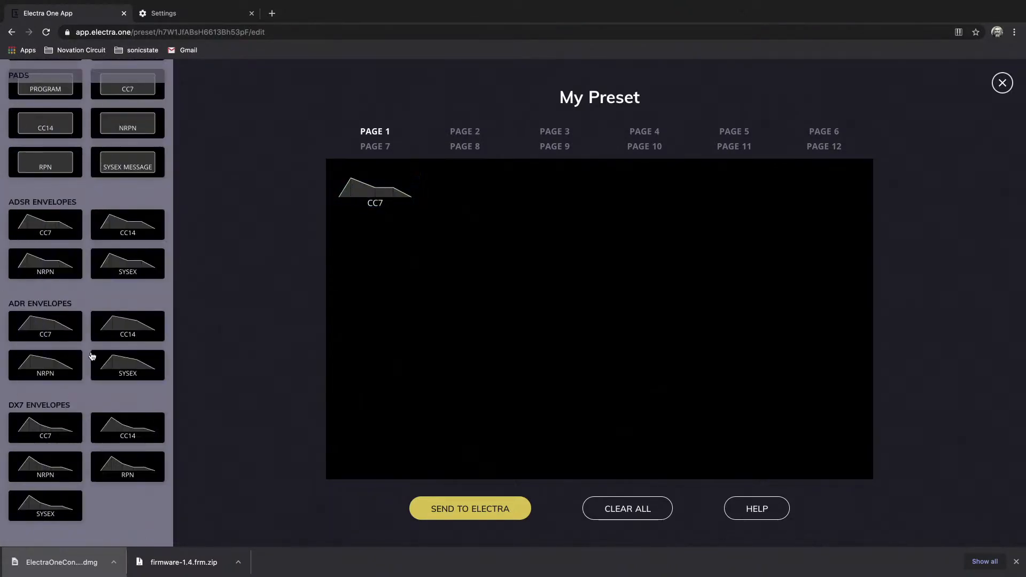
# Place a CC7 pad beside the envelope on page 1, and review its message type setting, keeping CC.
pyautogui.scroll(5, 91, 356)
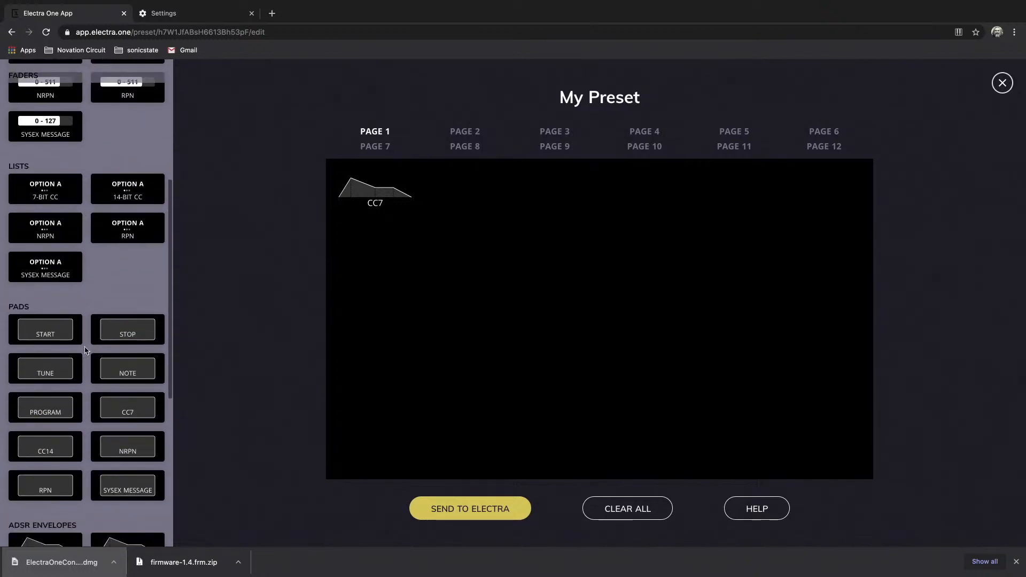
pyautogui.moveTo(128, 418); pyautogui.dragTo(319, 313)
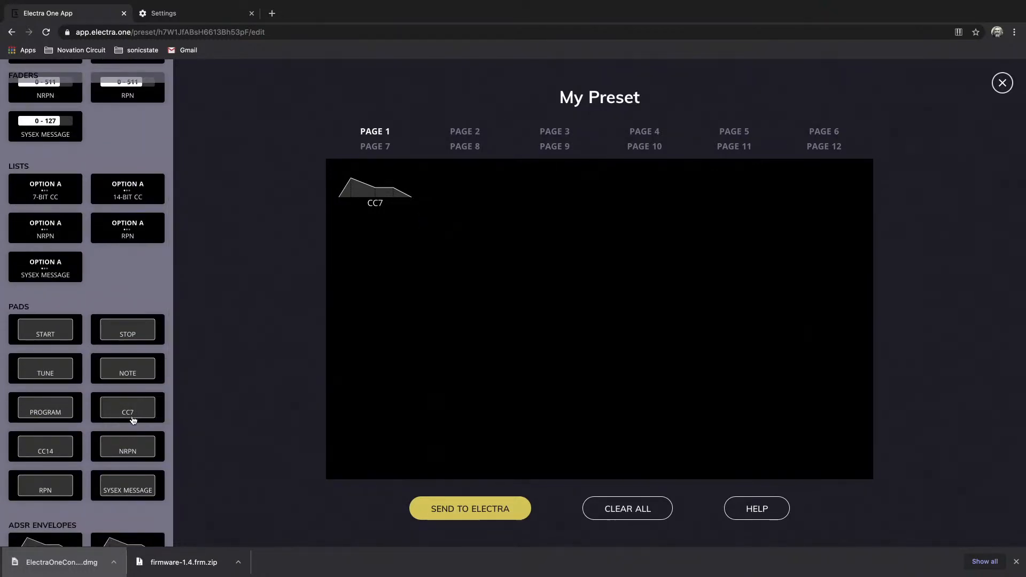
pyautogui.moveTo(511, 204); pyautogui.dragTo(482, 194)
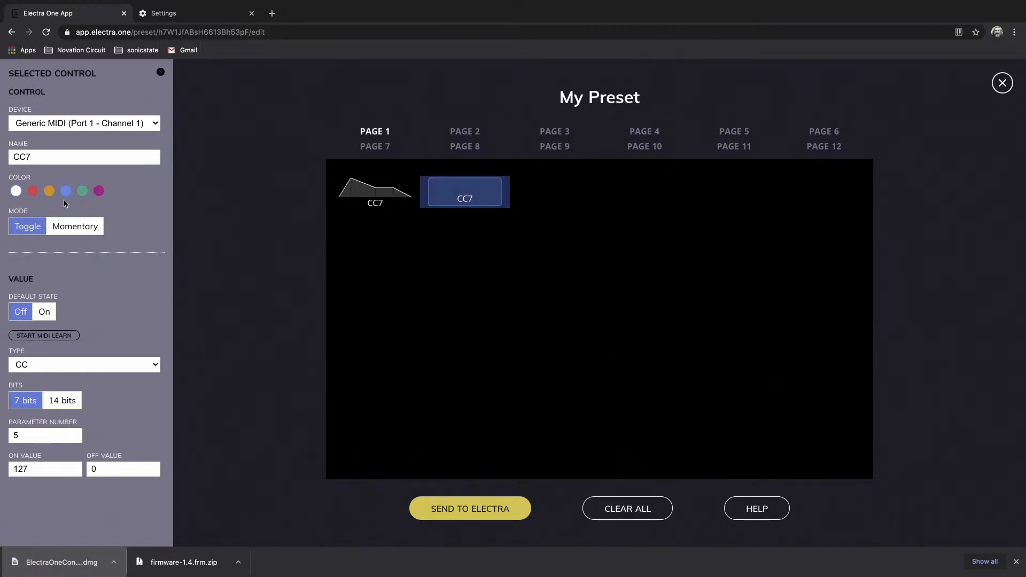
pyautogui.click(55, 364)
pyautogui.click(110, 309)
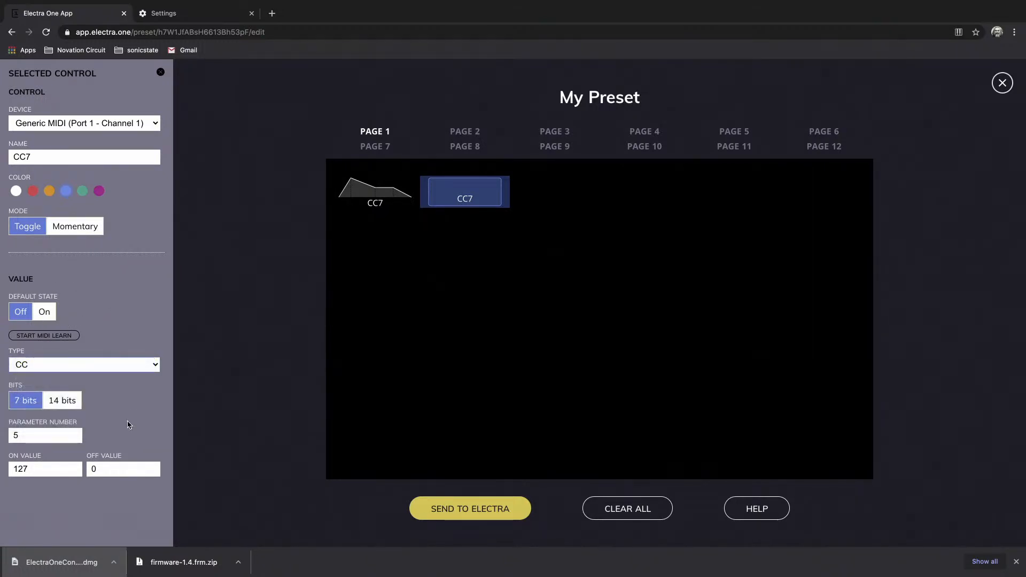
pyautogui.click(161, 69)
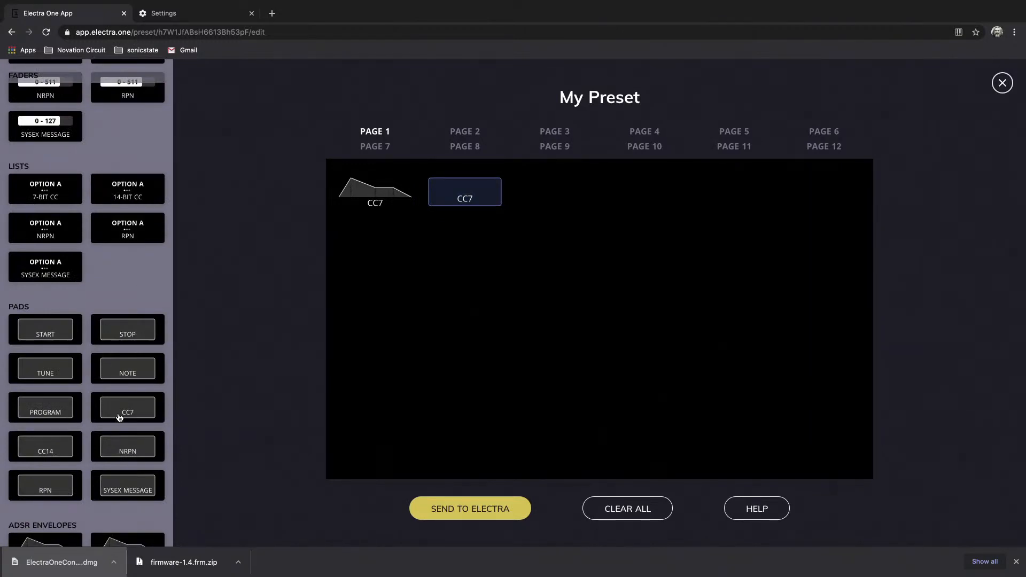
# Place another CC7 pad in the third slot of page 1, and look through the available control types.
pyautogui.moveTo(112, 412); pyautogui.dragTo(550, 207)
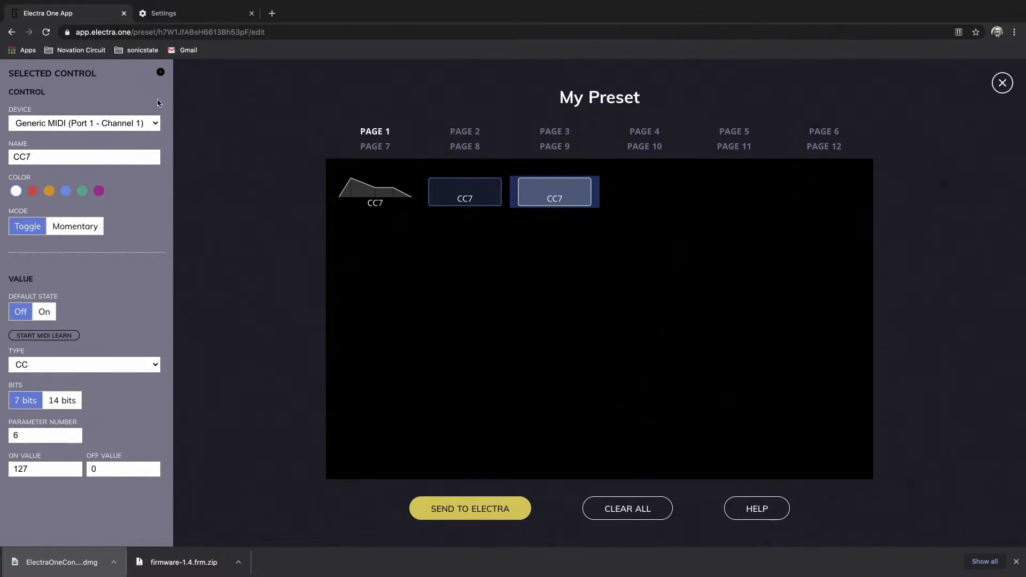
pyautogui.click(160, 73)
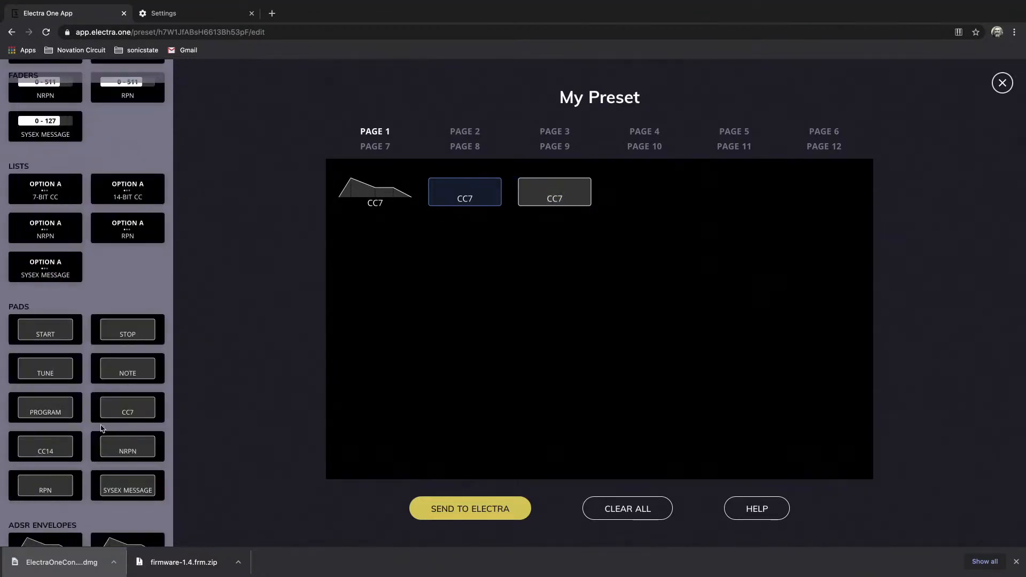
pyautogui.scroll(-2, 128, 275)
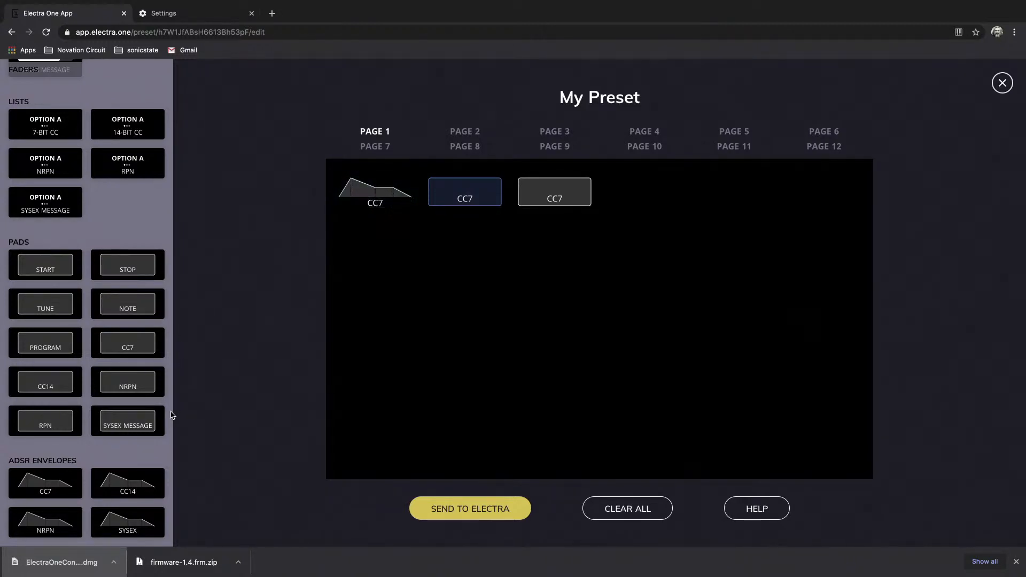
pyautogui.scroll(-5, 131, 467)
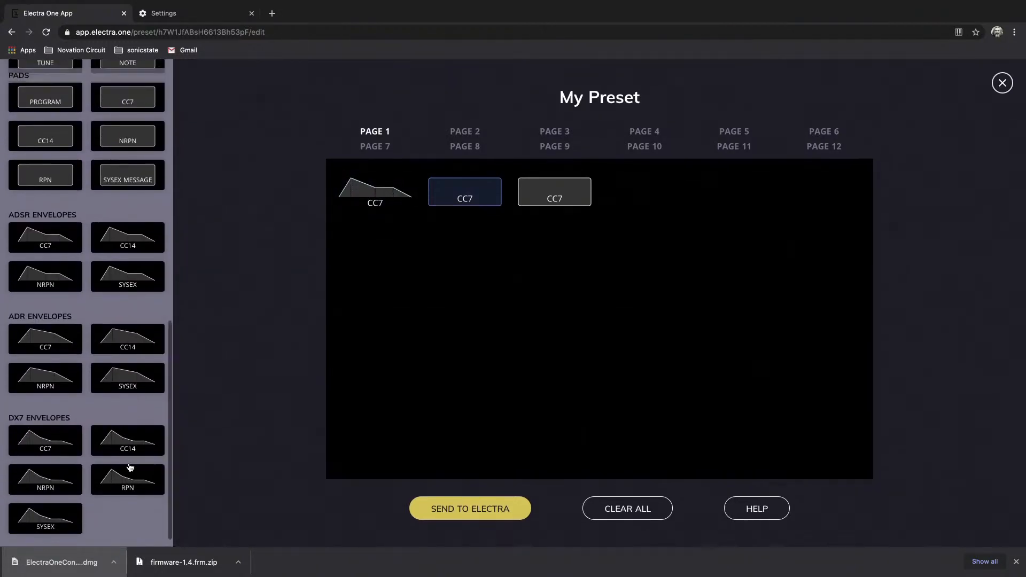
pyautogui.scroll(10, 130, 466)
pyautogui.scroll(3, 130, 467)
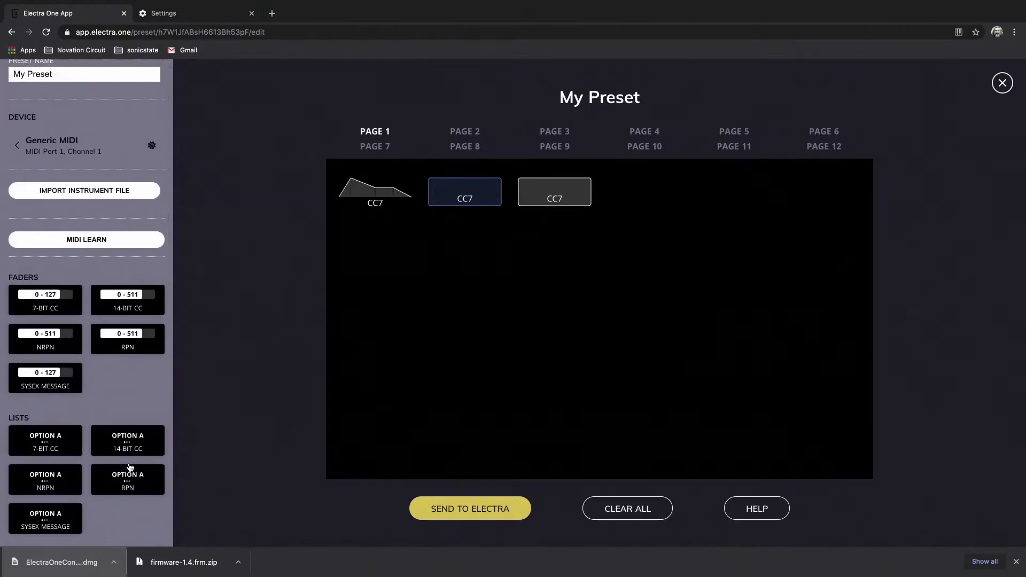
pyautogui.scroll(1, 130, 467)
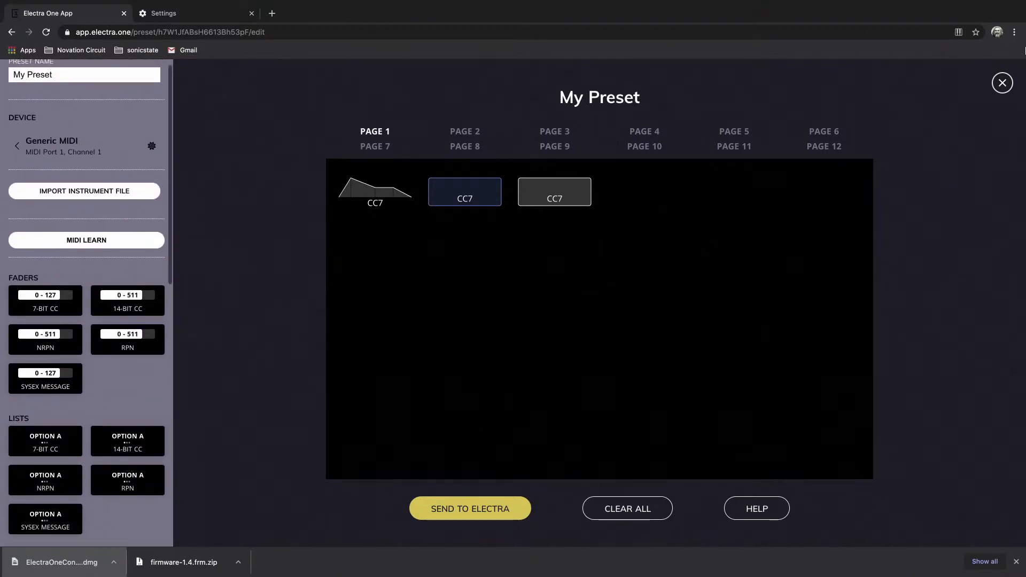
# Leave the preset editor and open the Pigments preset from the shared preset library.
pyautogui.click(1001, 84)
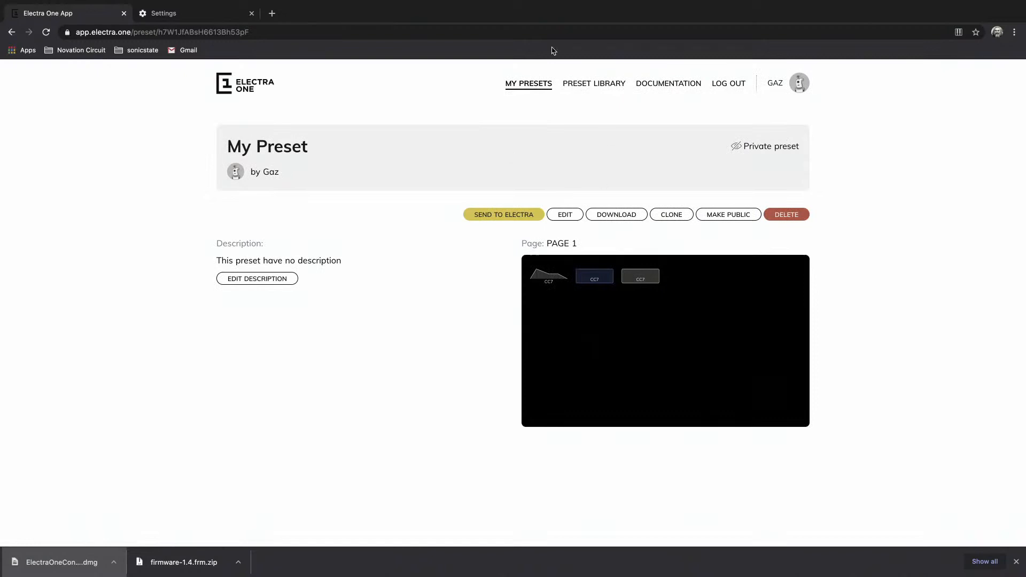
pyautogui.click(586, 84)
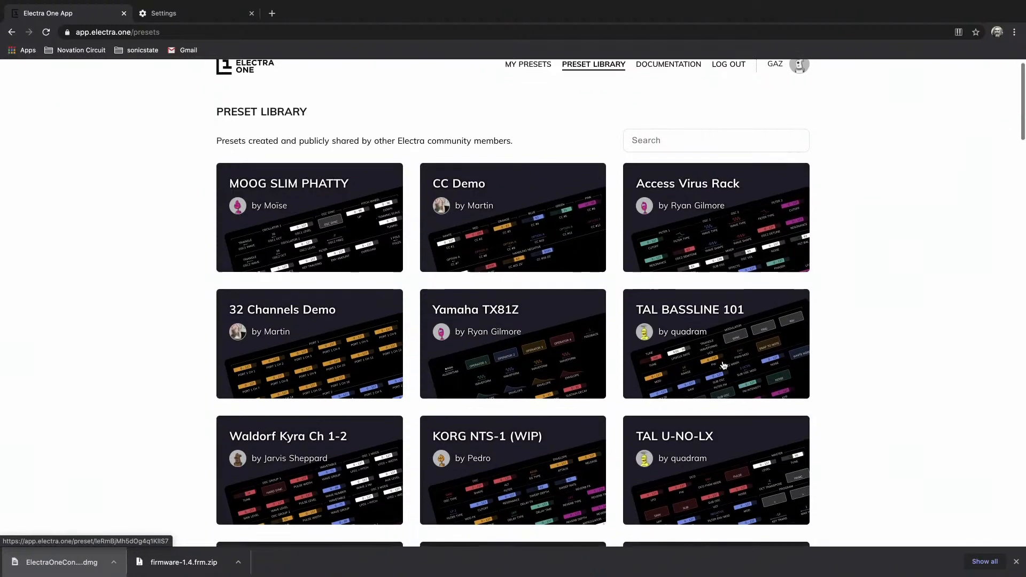
pyautogui.scroll(-4, 723, 366)
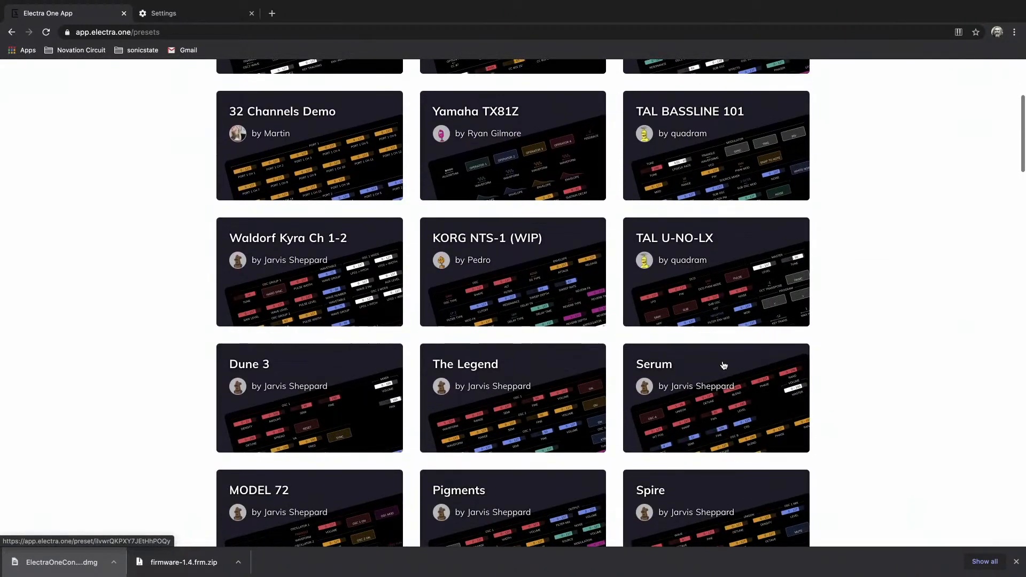
pyautogui.scroll(-5, 724, 365)
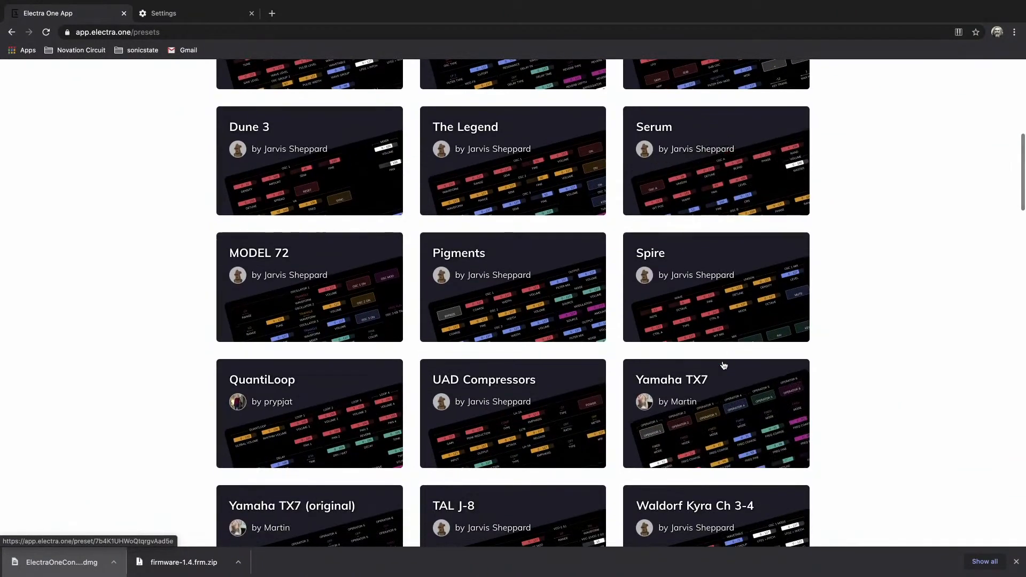
pyautogui.scroll(-1, 724, 366)
pyautogui.click(556, 313)
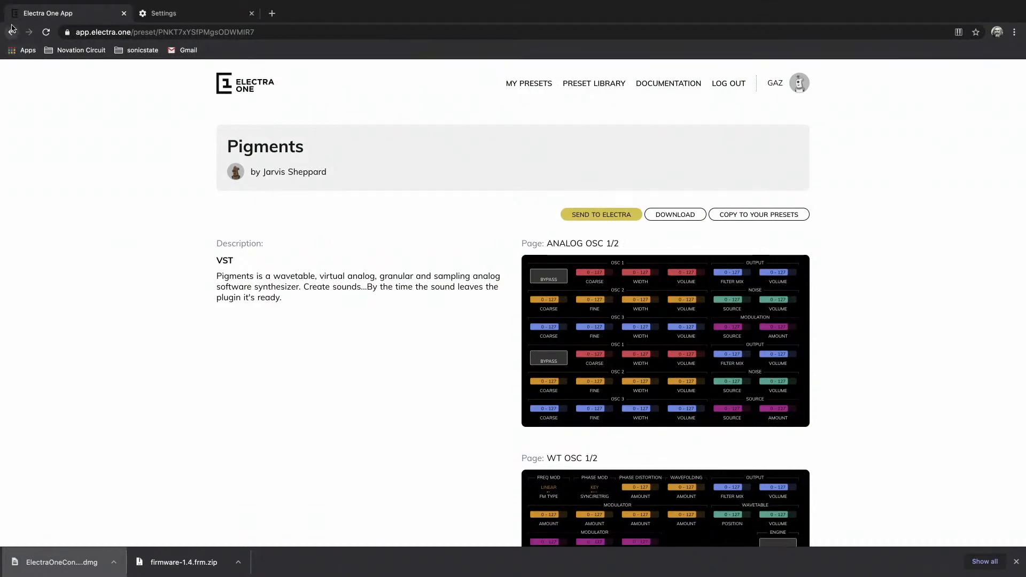
# Return to the preset library and open the KORG NTS-1 (WIP) preset.
pyautogui.click(12, 33)
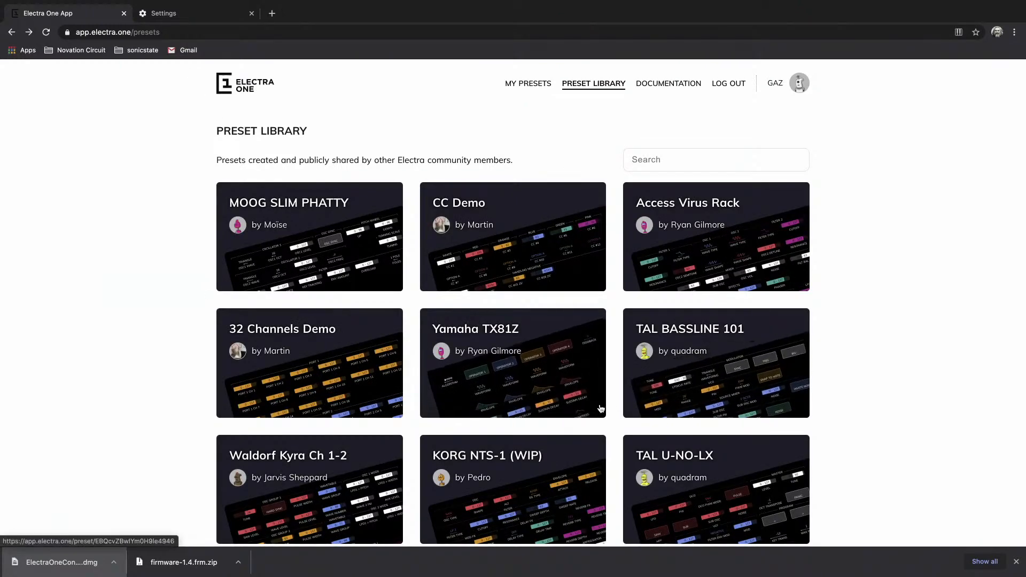
pyautogui.scroll(-4, 661, 407)
pyautogui.scroll(-2, 600, 408)
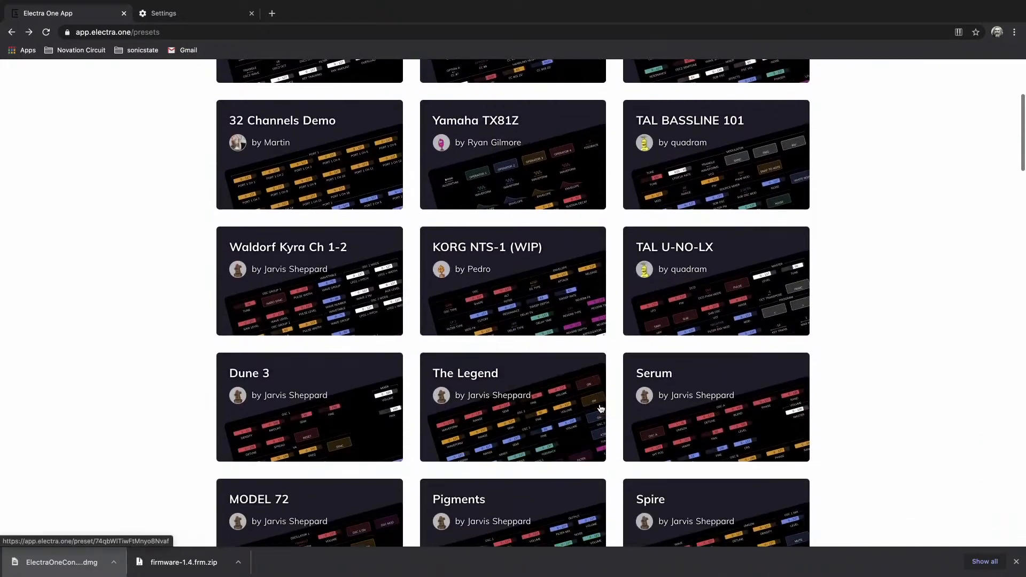
pyautogui.scroll(-1, 600, 408)
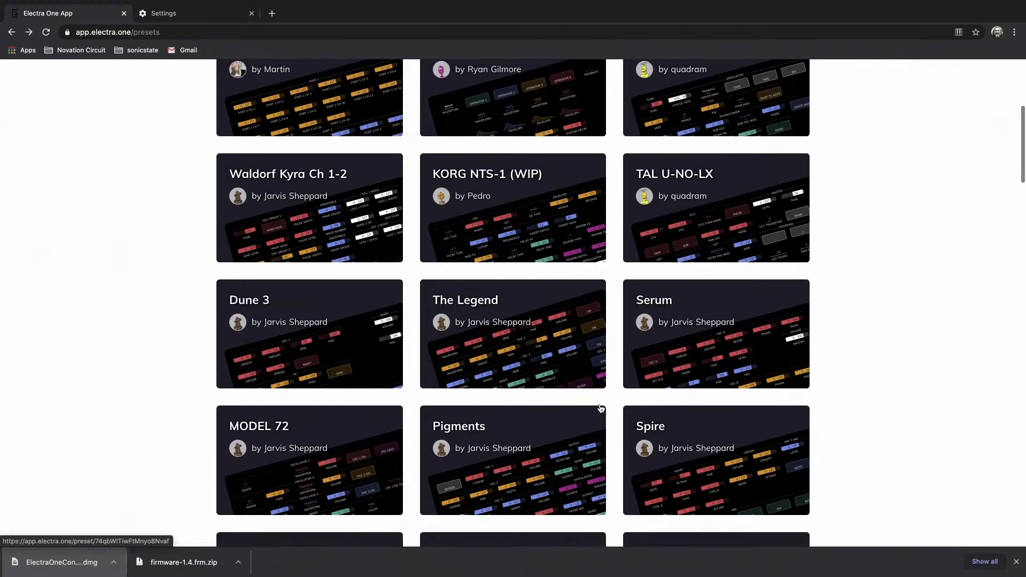
pyautogui.scroll(-2, 600, 409)
pyautogui.scroll(2, 601, 409)
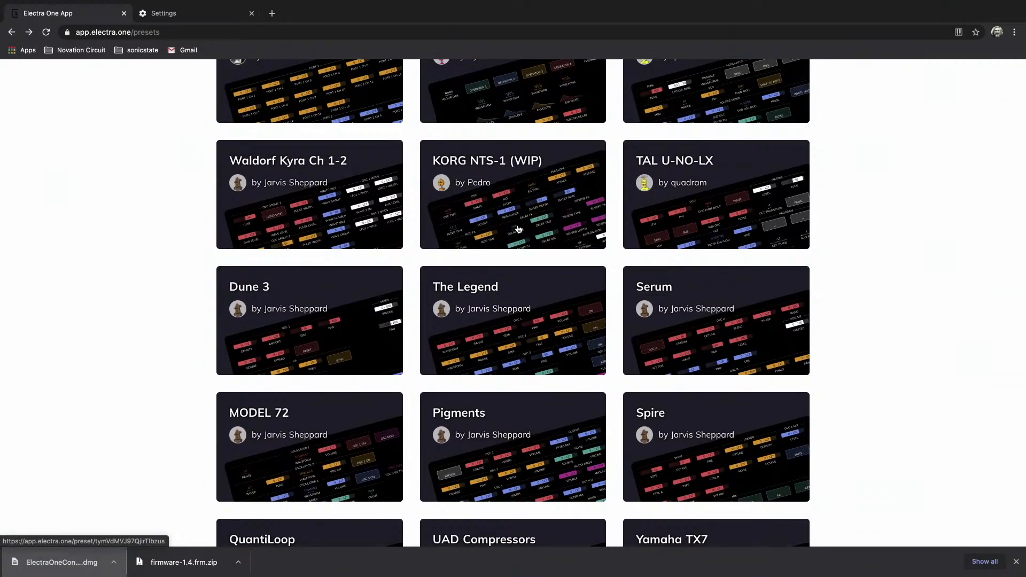
pyautogui.click(517, 229)
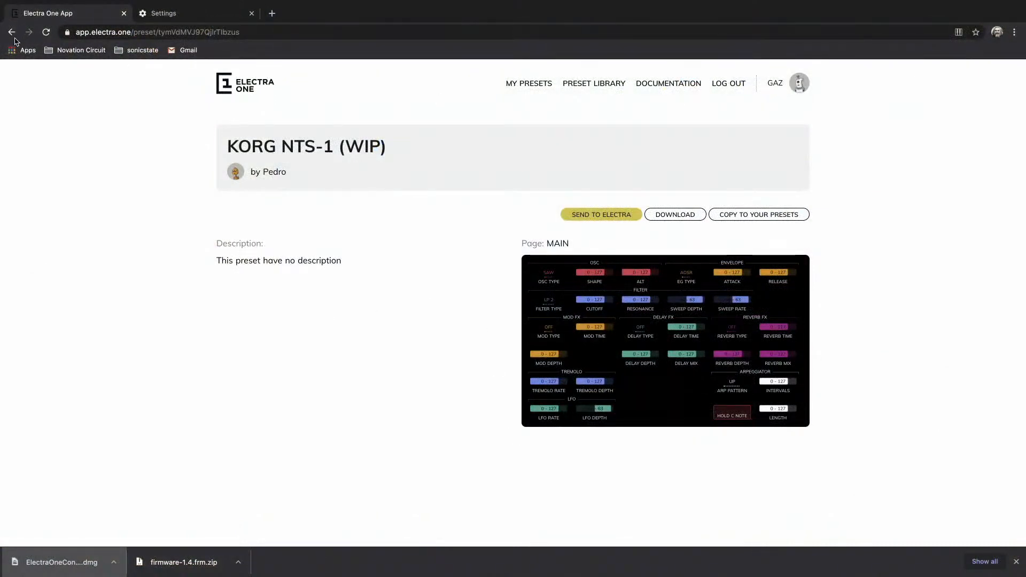
# Go back to the preset library, browse further down, and open the Elektron Analog Four mk1 preset.
pyautogui.click(12, 32)
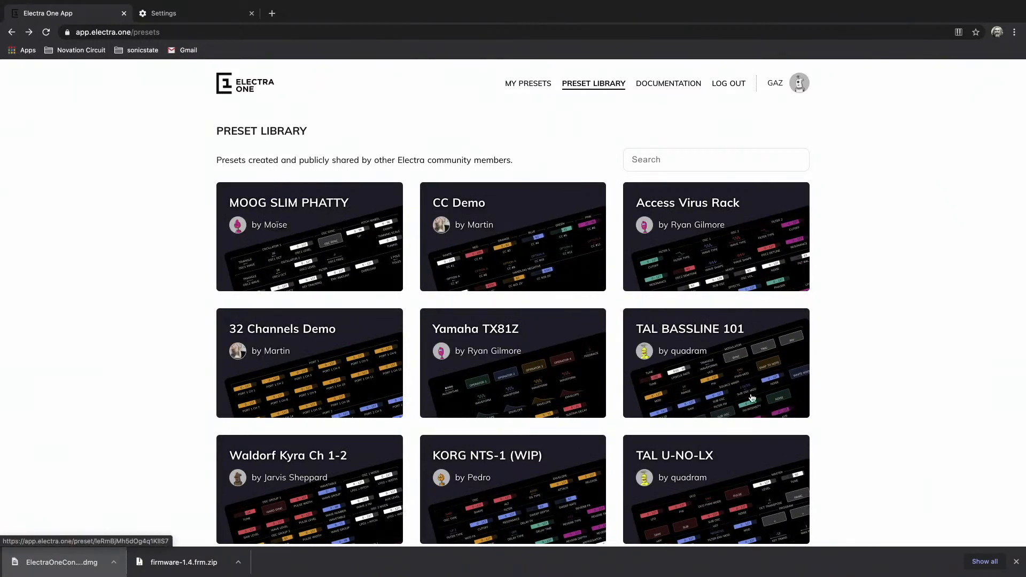
pyautogui.scroll(-5, 748, 397)
pyautogui.scroll(-3, 752, 398)
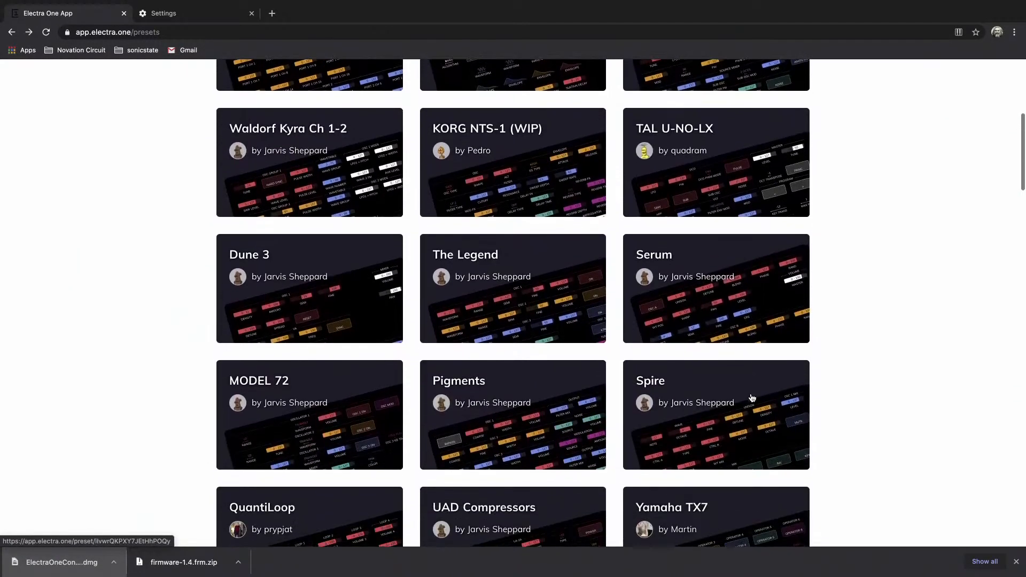
pyautogui.scroll(-1, 752, 398)
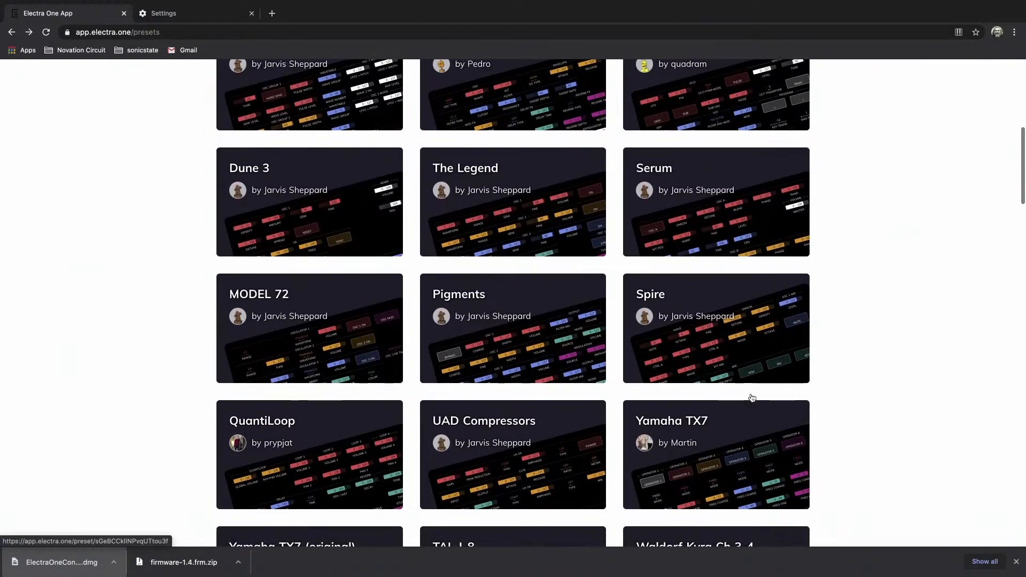
pyautogui.scroll(-3, 752, 398)
pyautogui.scroll(-6, 752, 398)
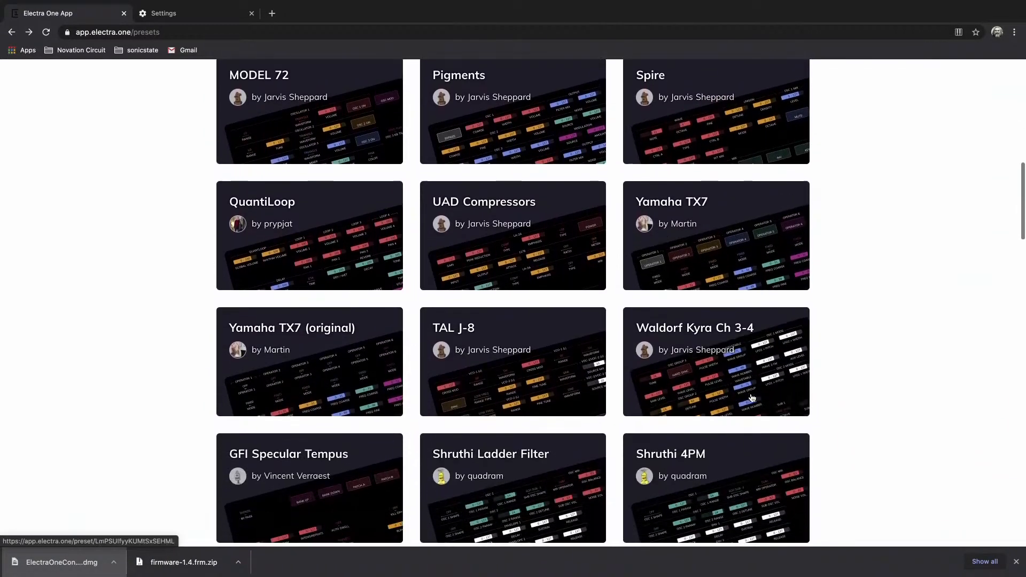
pyautogui.scroll(-7, 752, 398)
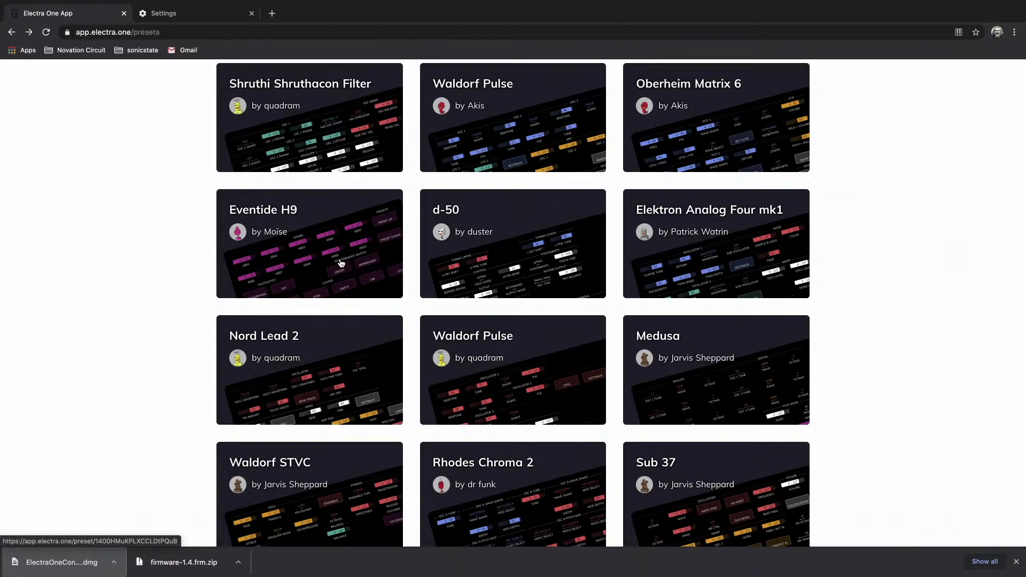
pyautogui.click(695, 253)
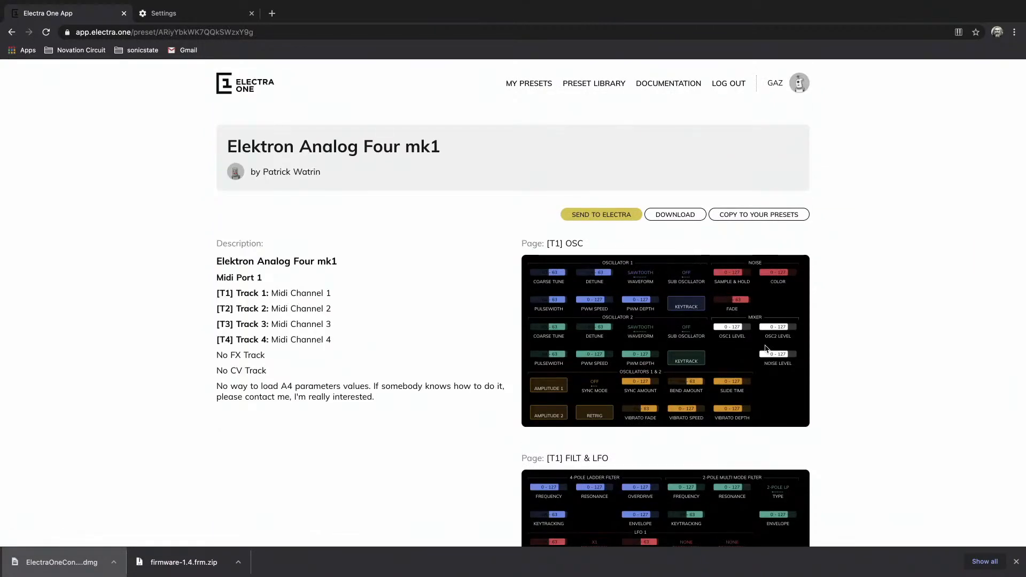
# Examine the Elektron Analog Four mk1 preset's description and its control page previews for tracks T1 to T4.
pyautogui.scroll(-2, 765, 348)
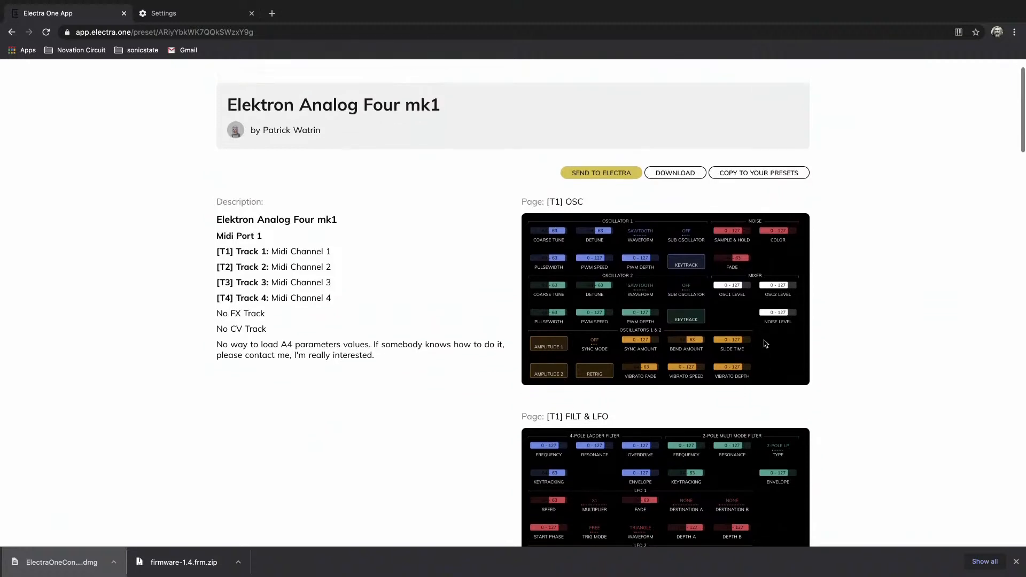
pyautogui.scroll(2, 765, 343)
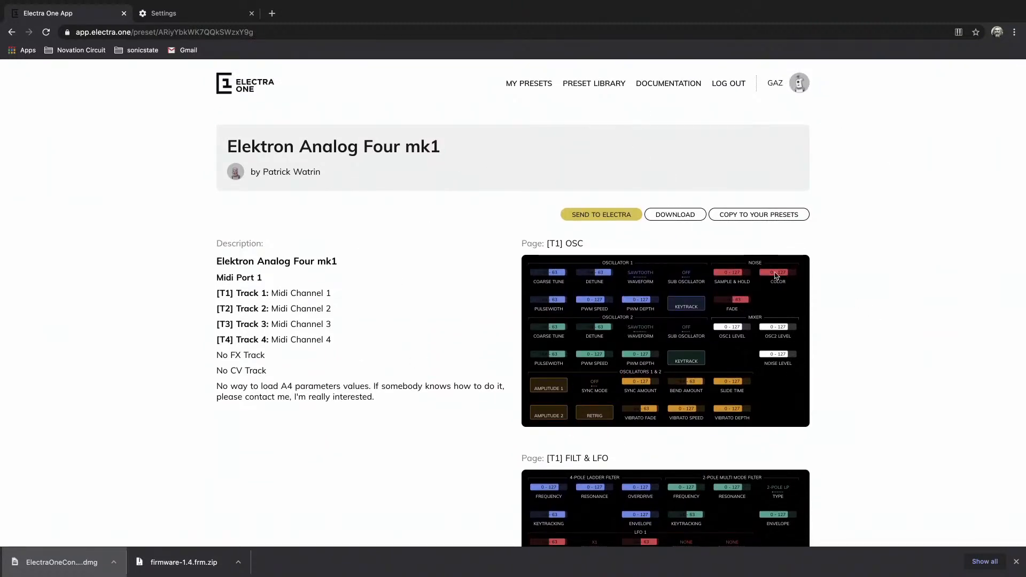
pyautogui.scroll(-12, 879, 423)
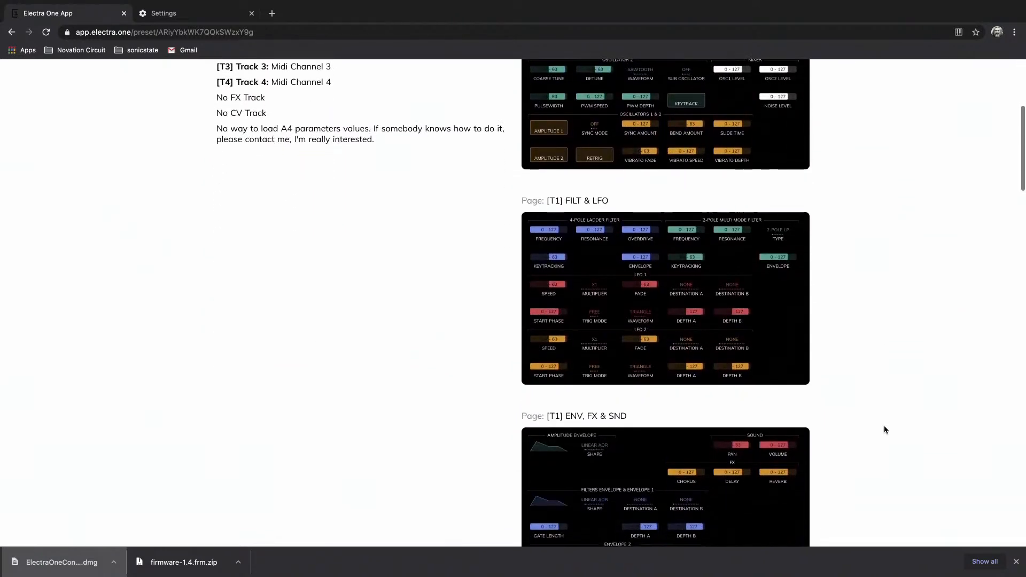
pyautogui.scroll(-10, 885, 430)
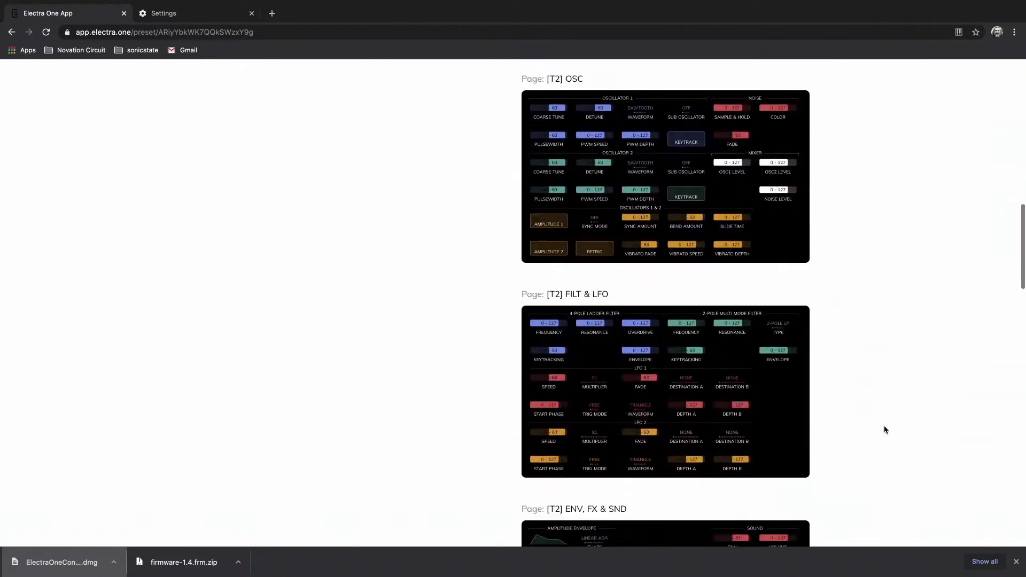
pyautogui.scroll(-10, 884, 430)
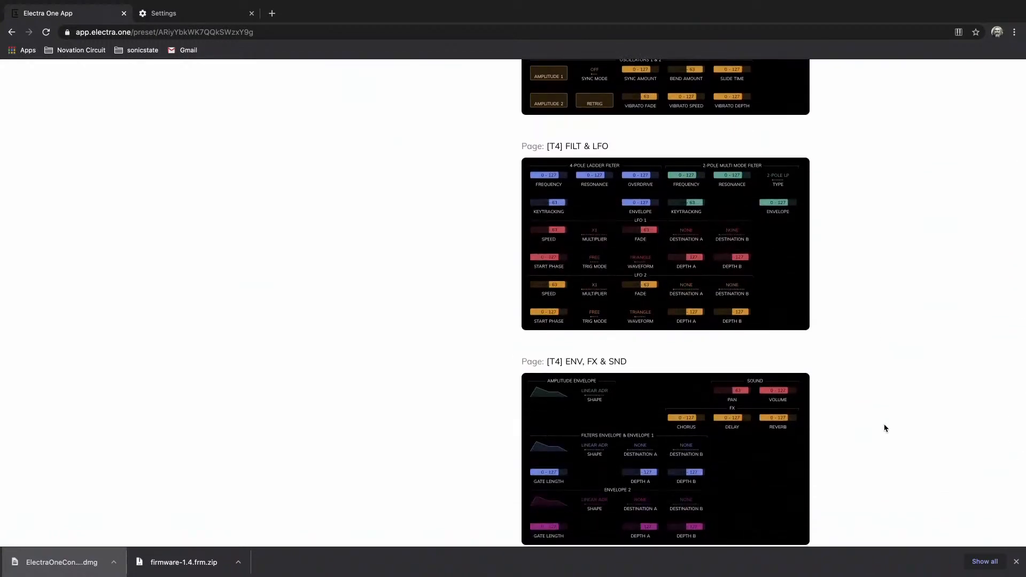
pyautogui.scroll(20, 887, 266)
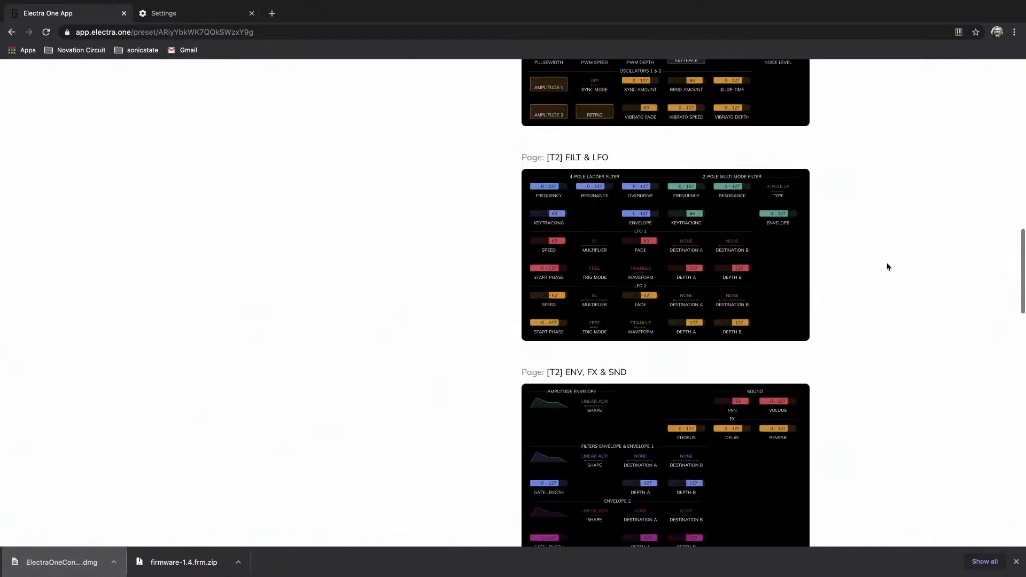
pyautogui.scroll(2, 887, 267)
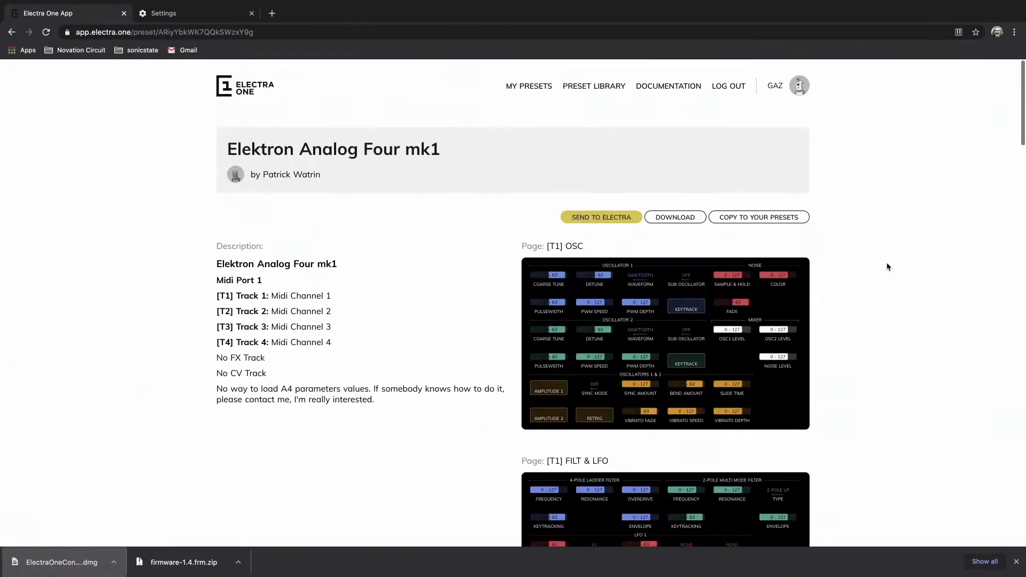